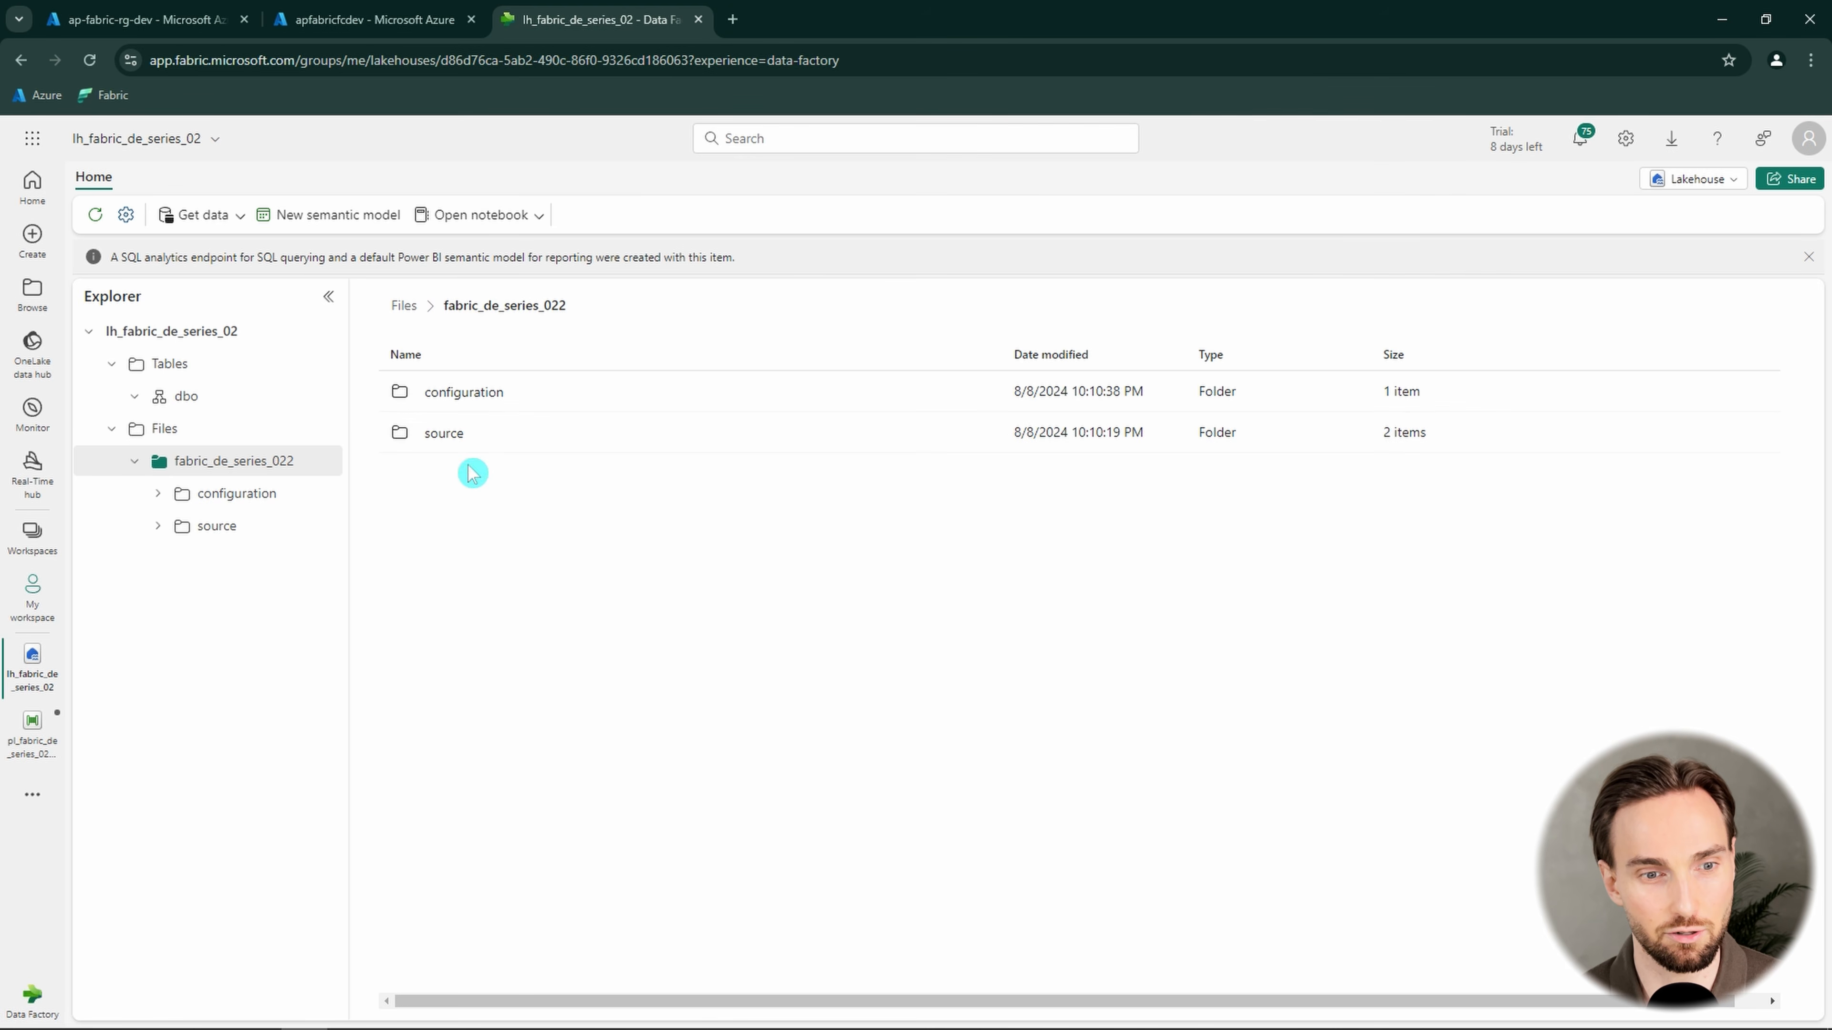
# Examine the lakehouse's configuration and source folders, previewing the contents of animals.csv and movies.csv
pyautogui.click(446, 397)
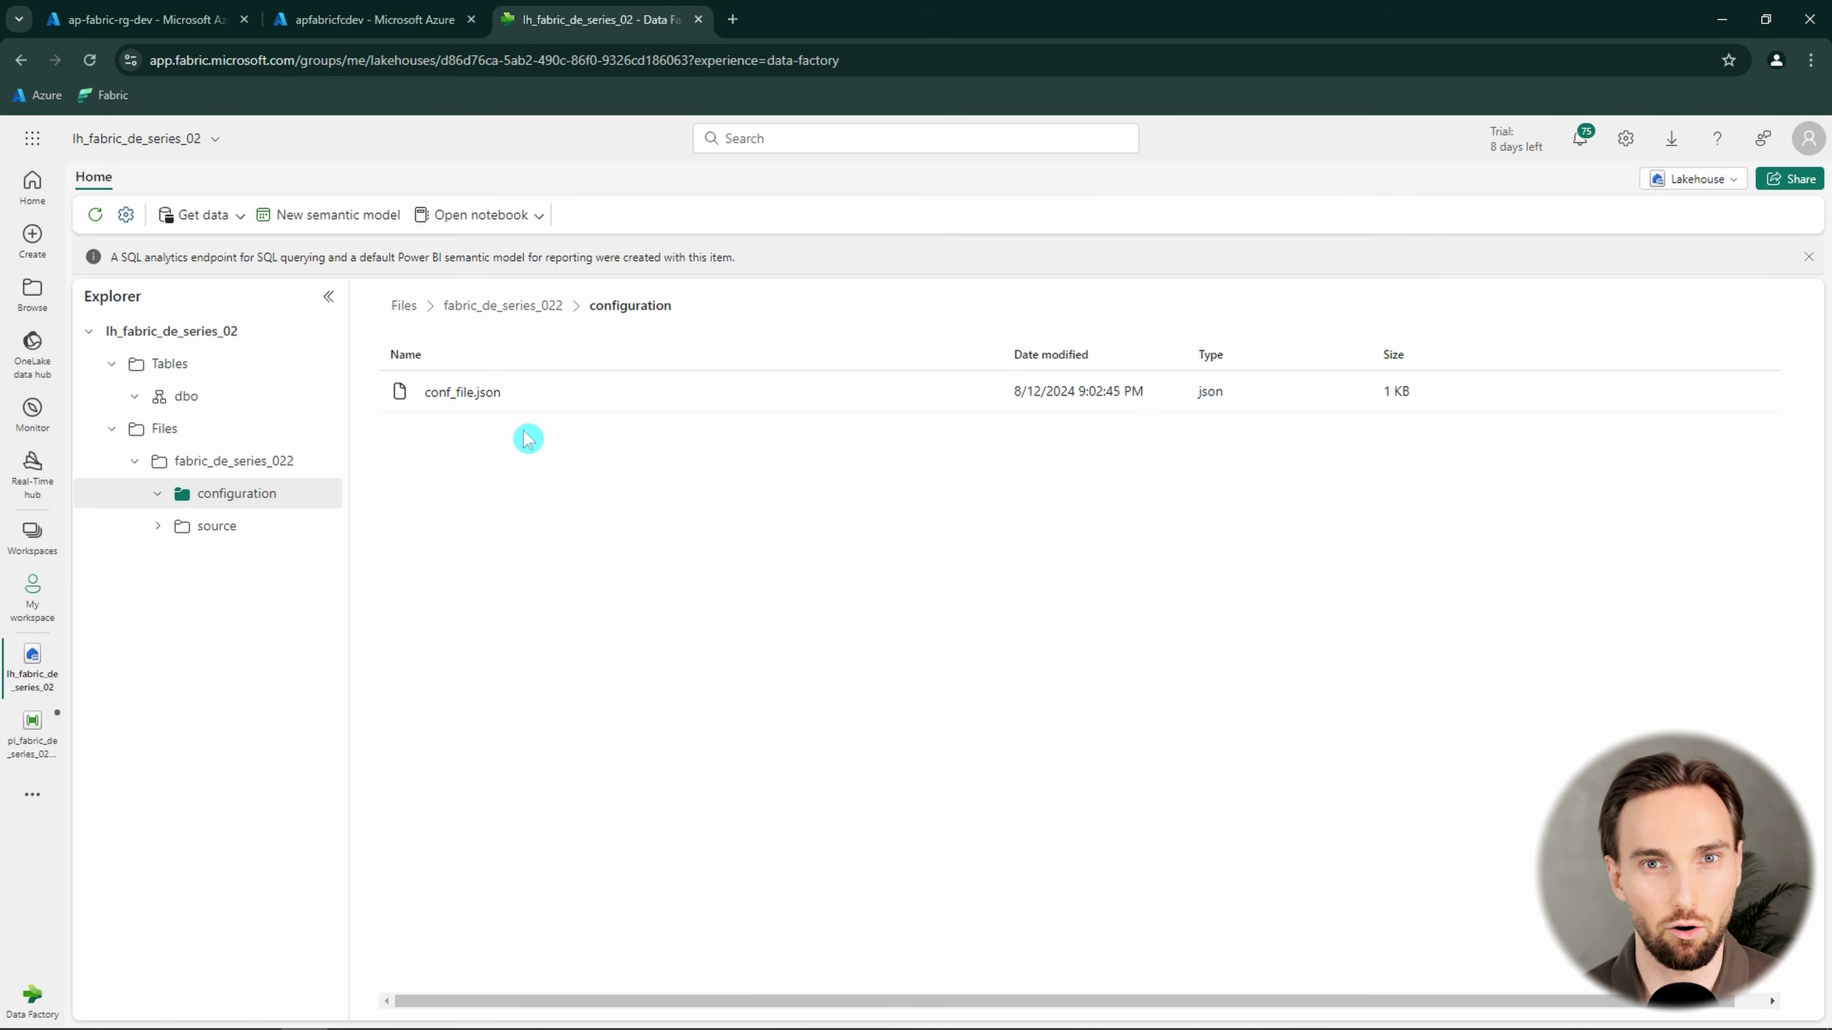
pyautogui.click(231, 535)
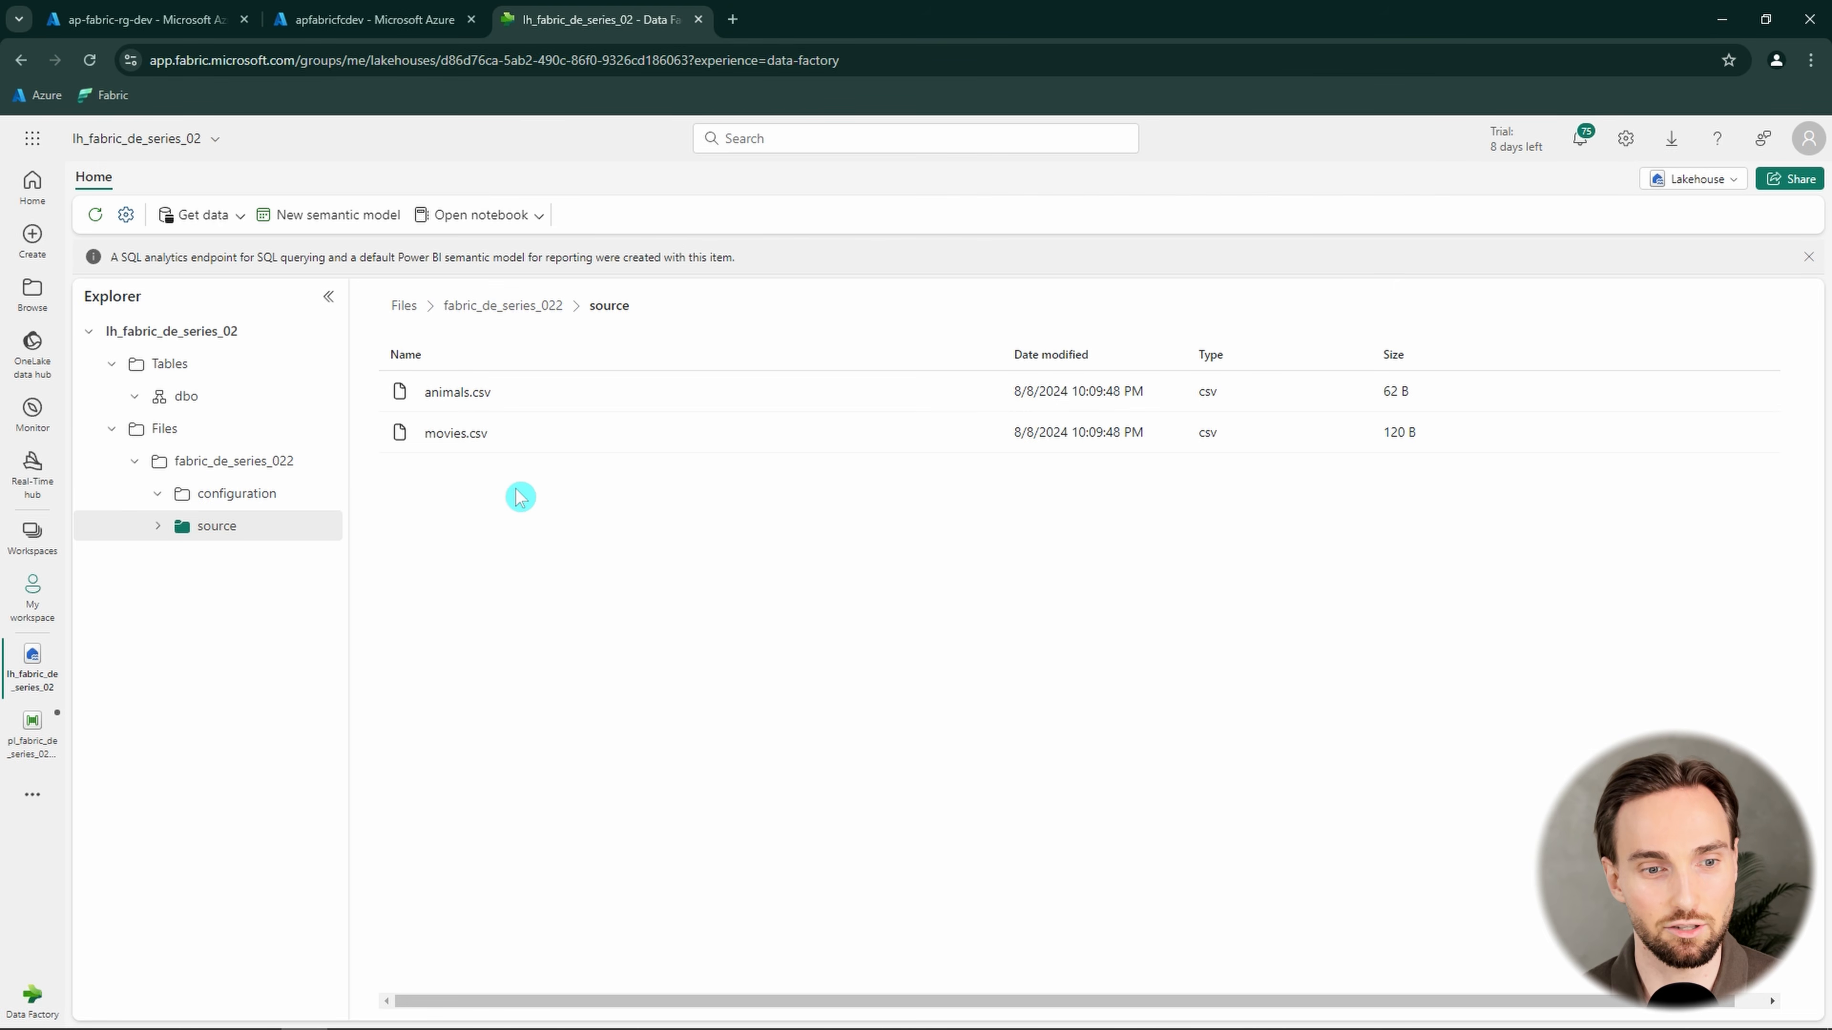
pyautogui.click(468, 403)
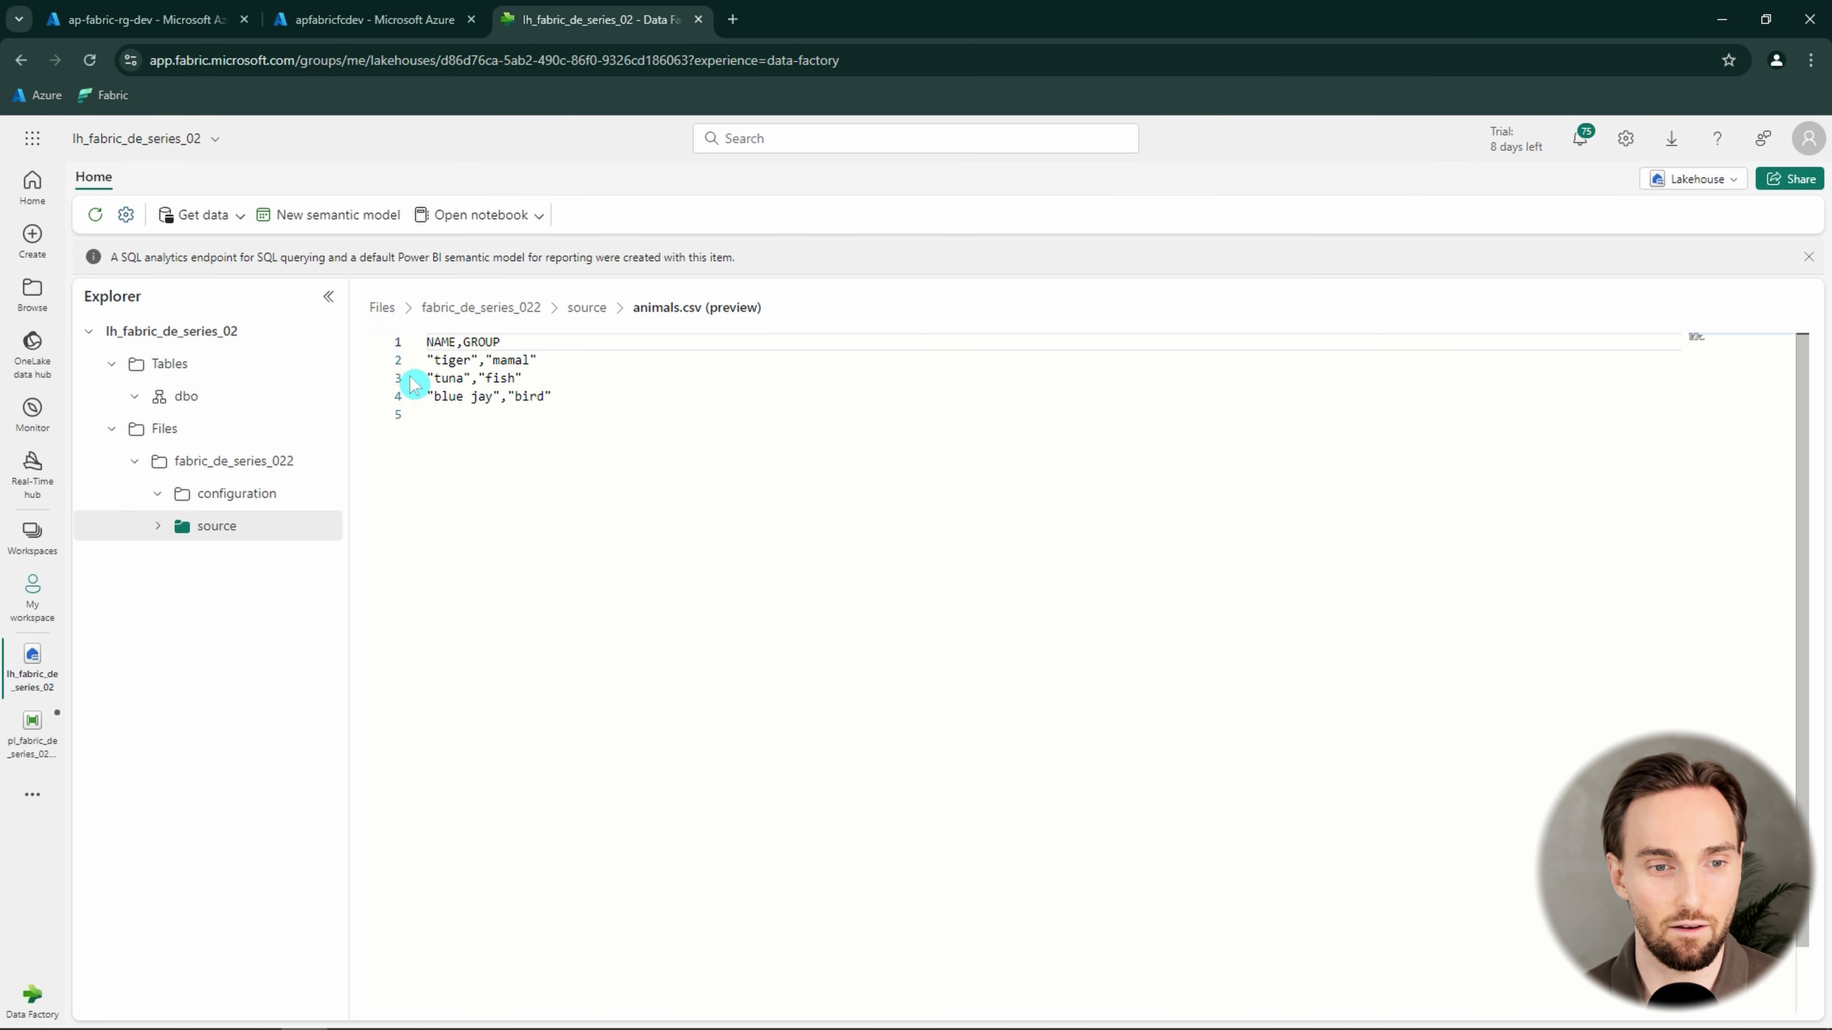
pyautogui.click(586, 307)
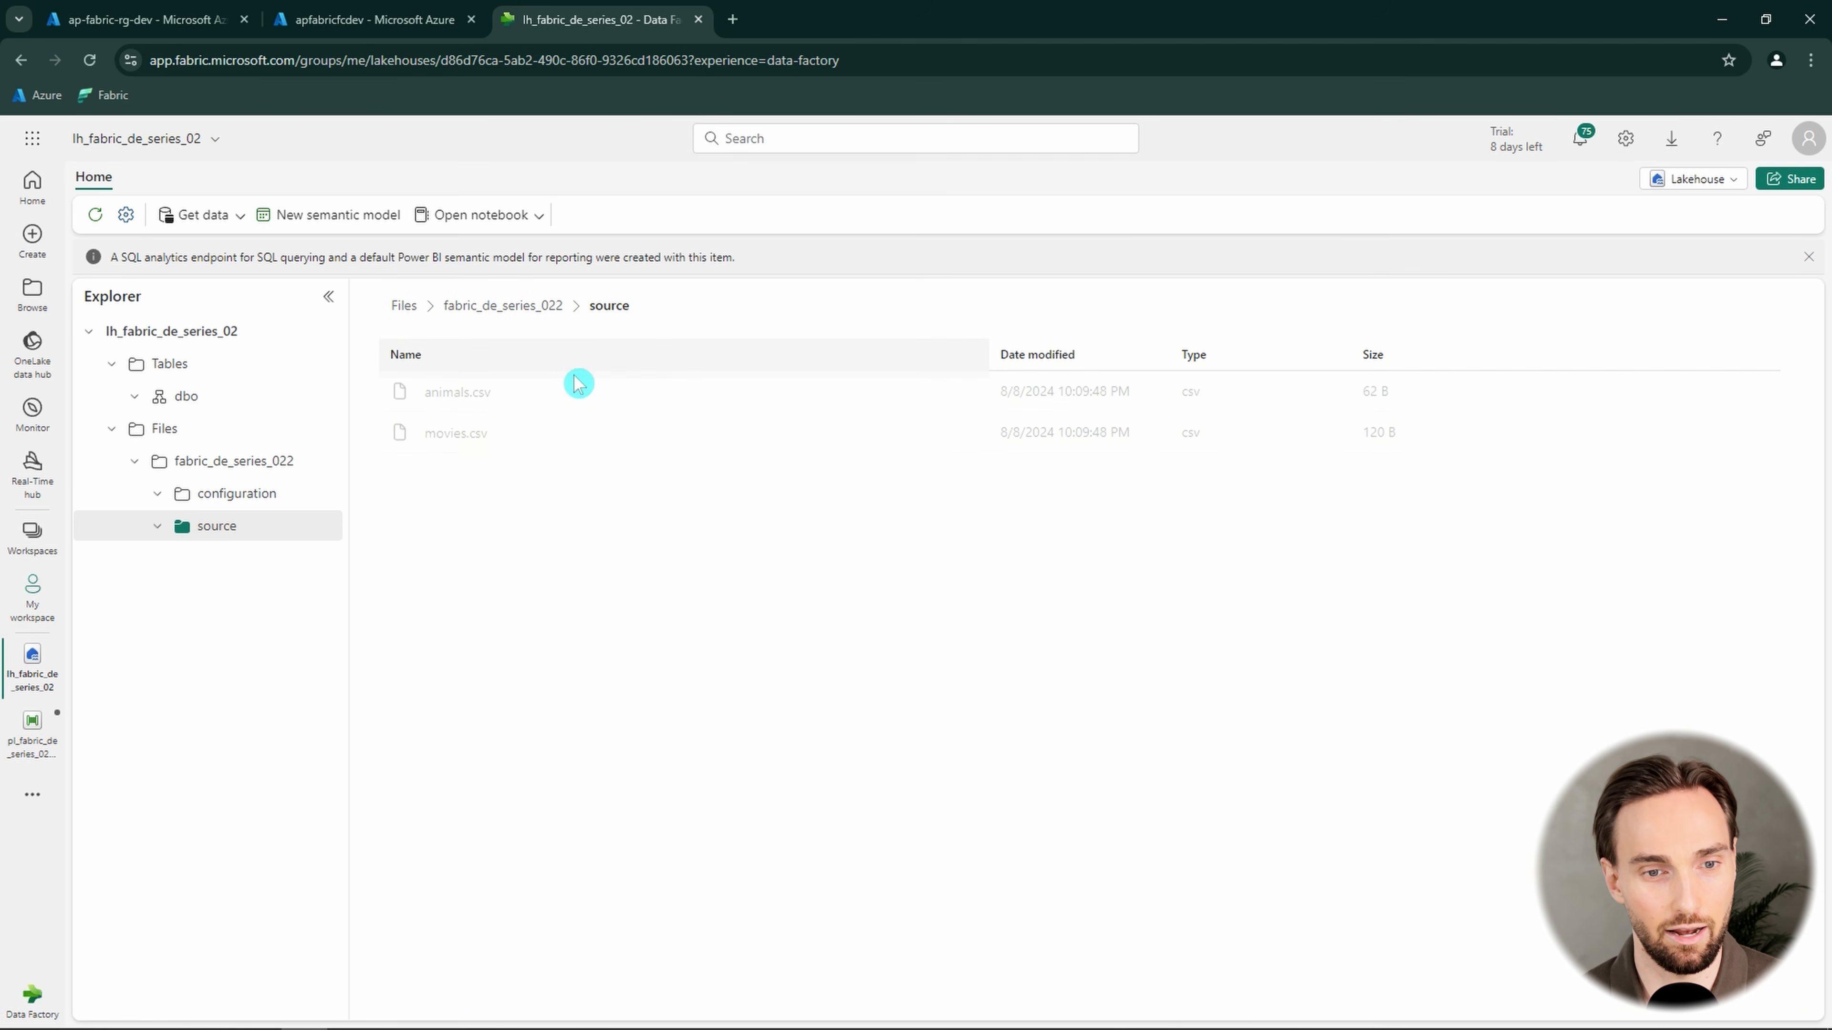
pyautogui.click(463, 437)
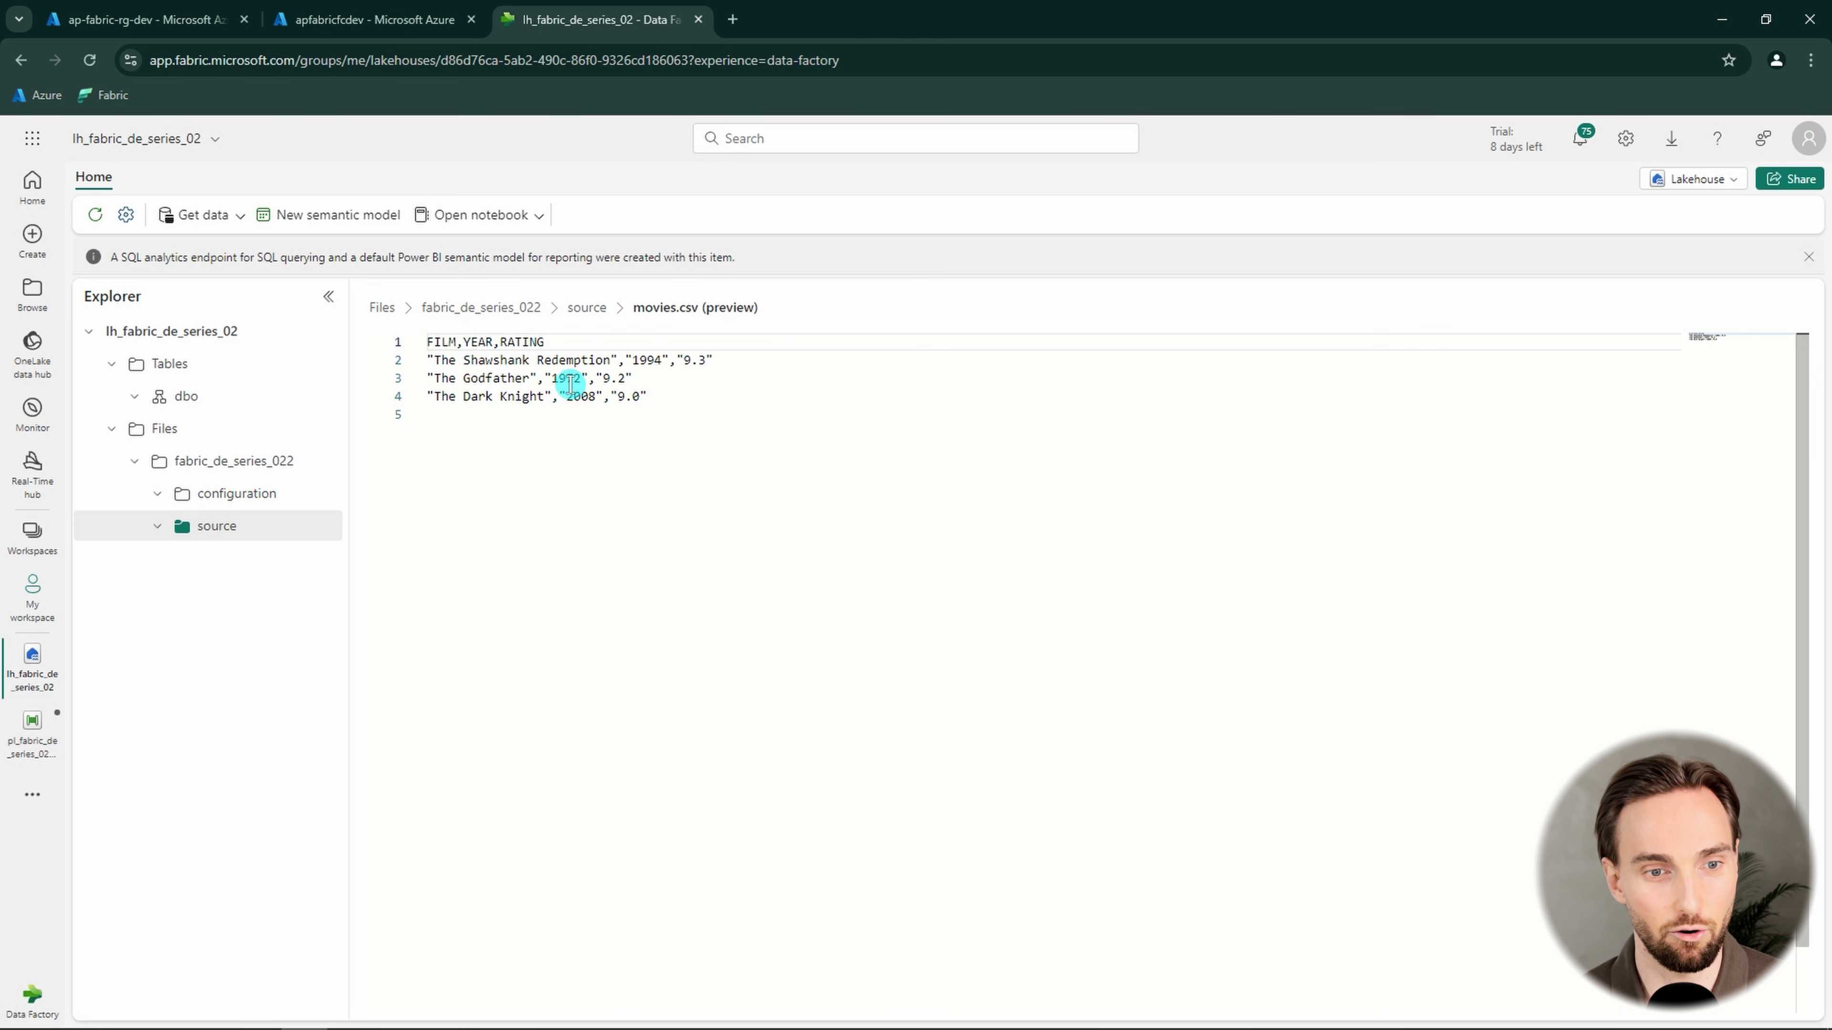
pyautogui.moveTo(633, 374); pyautogui.dragTo(427, 382)
pyautogui.click(647, 394)
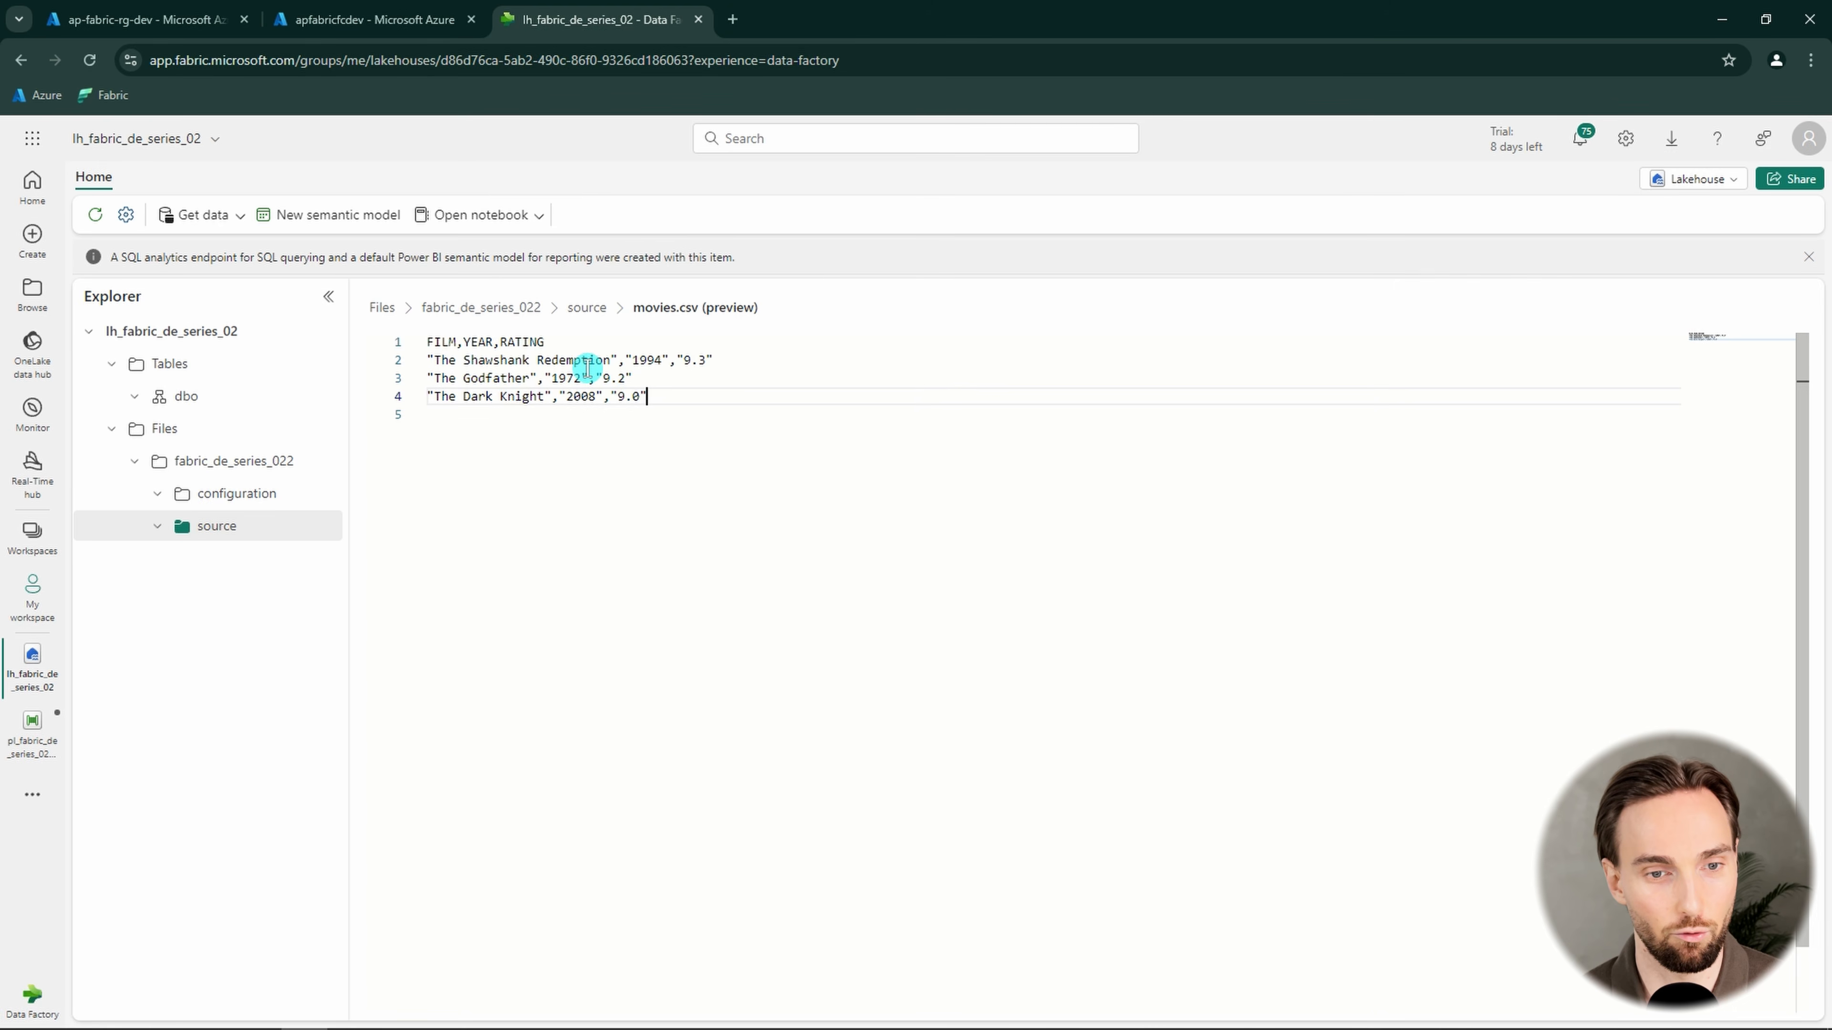
pyautogui.click(588, 323)
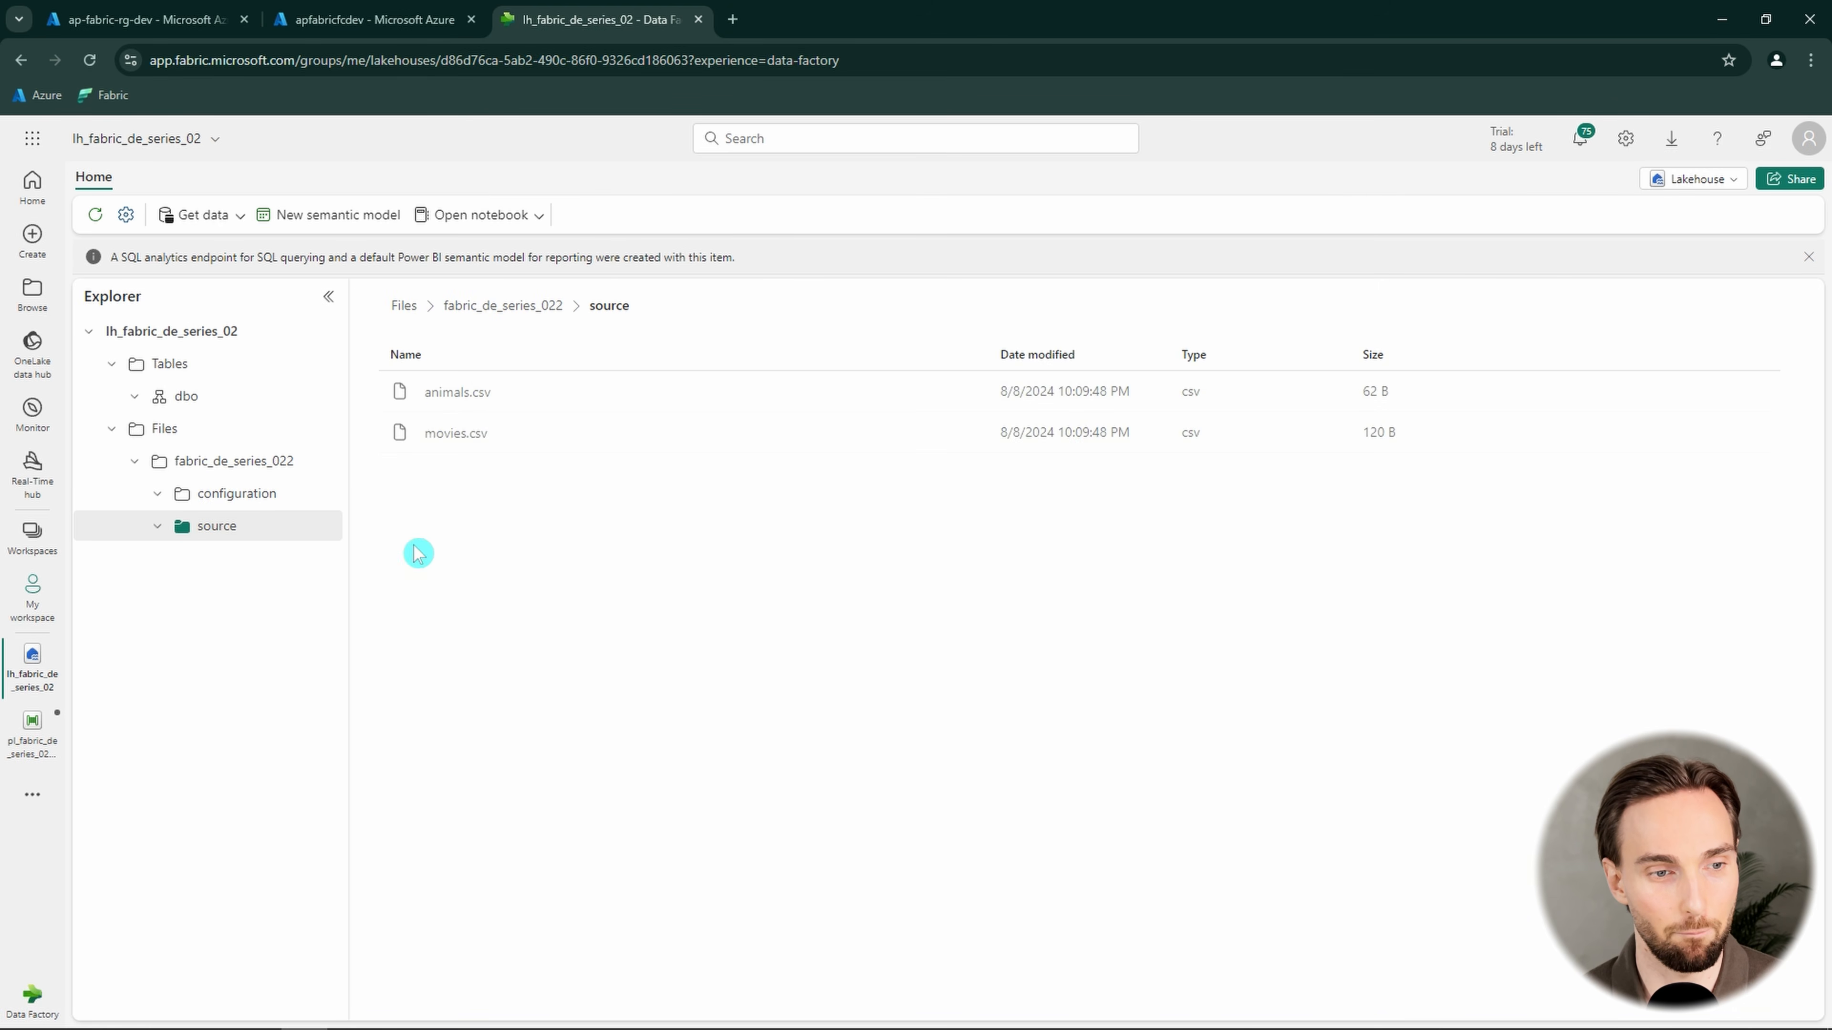
# Switch to the dynamic mapping pipeline and review the copy activity's source file and destination table settings
pyautogui.click(30, 740)
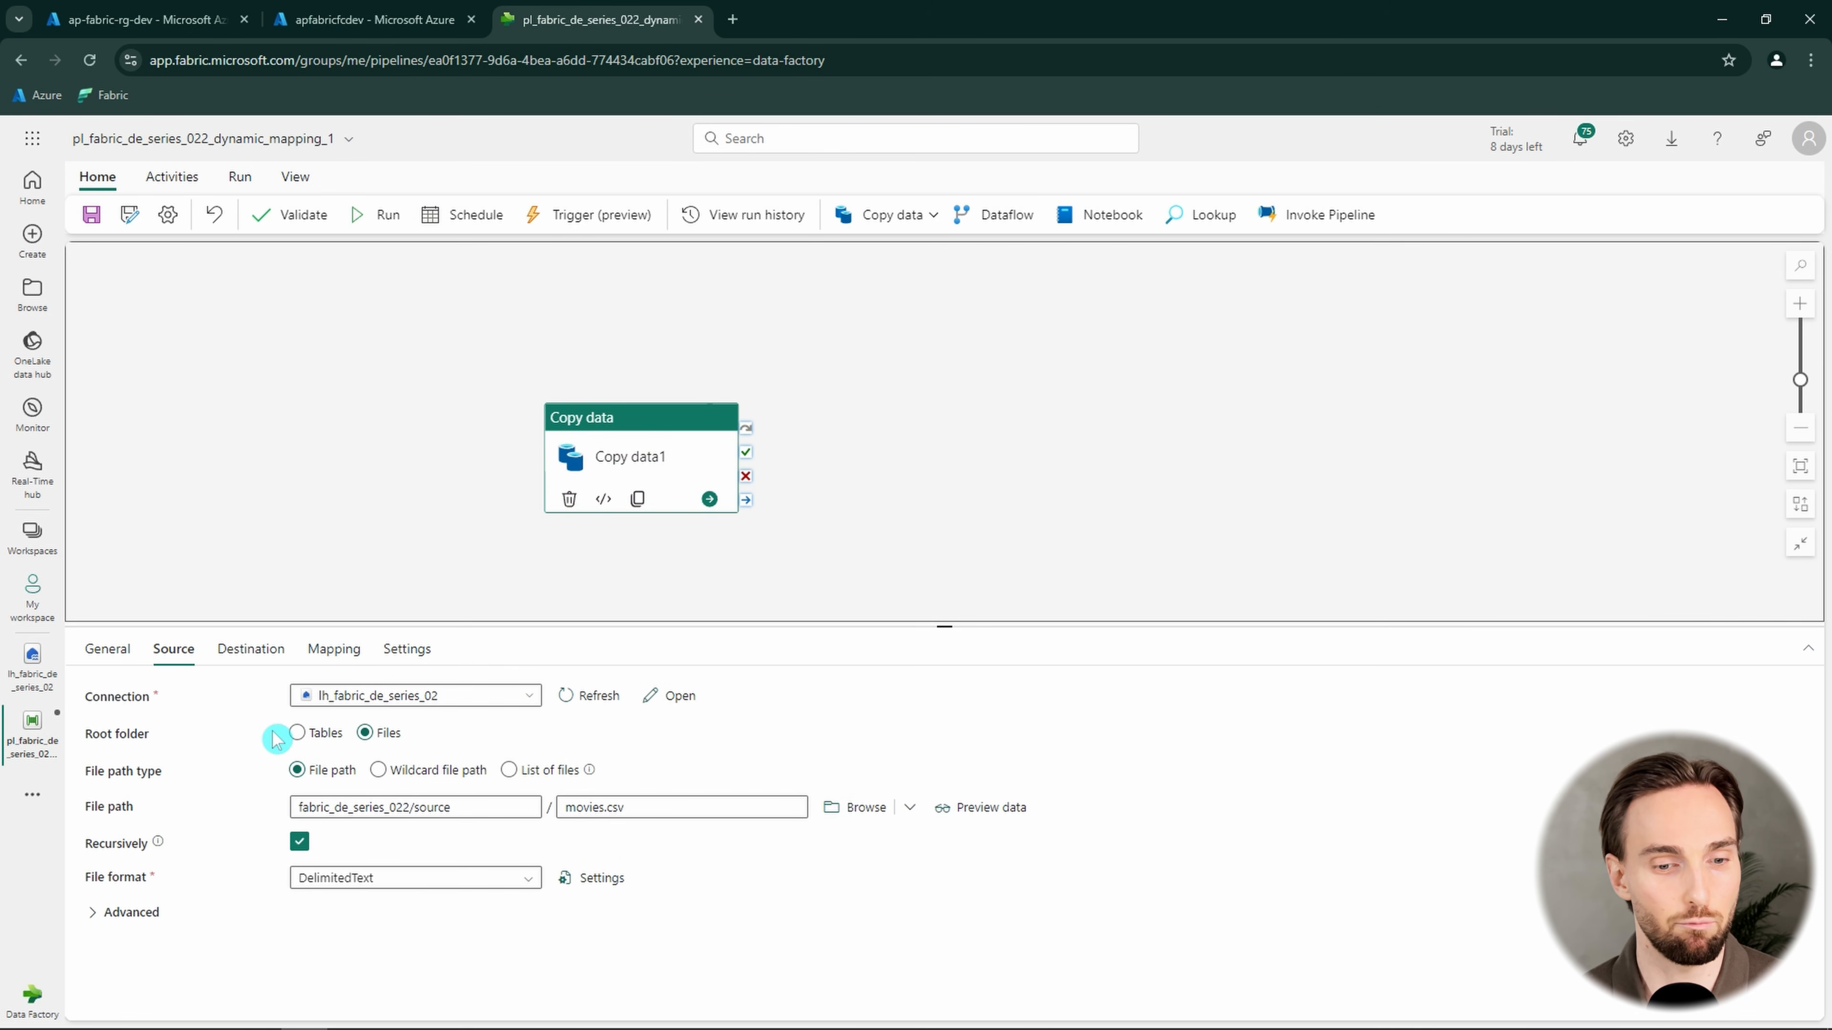
pyautogui.moveTo(665, 810); pyautogui.dragTo(547, 808)
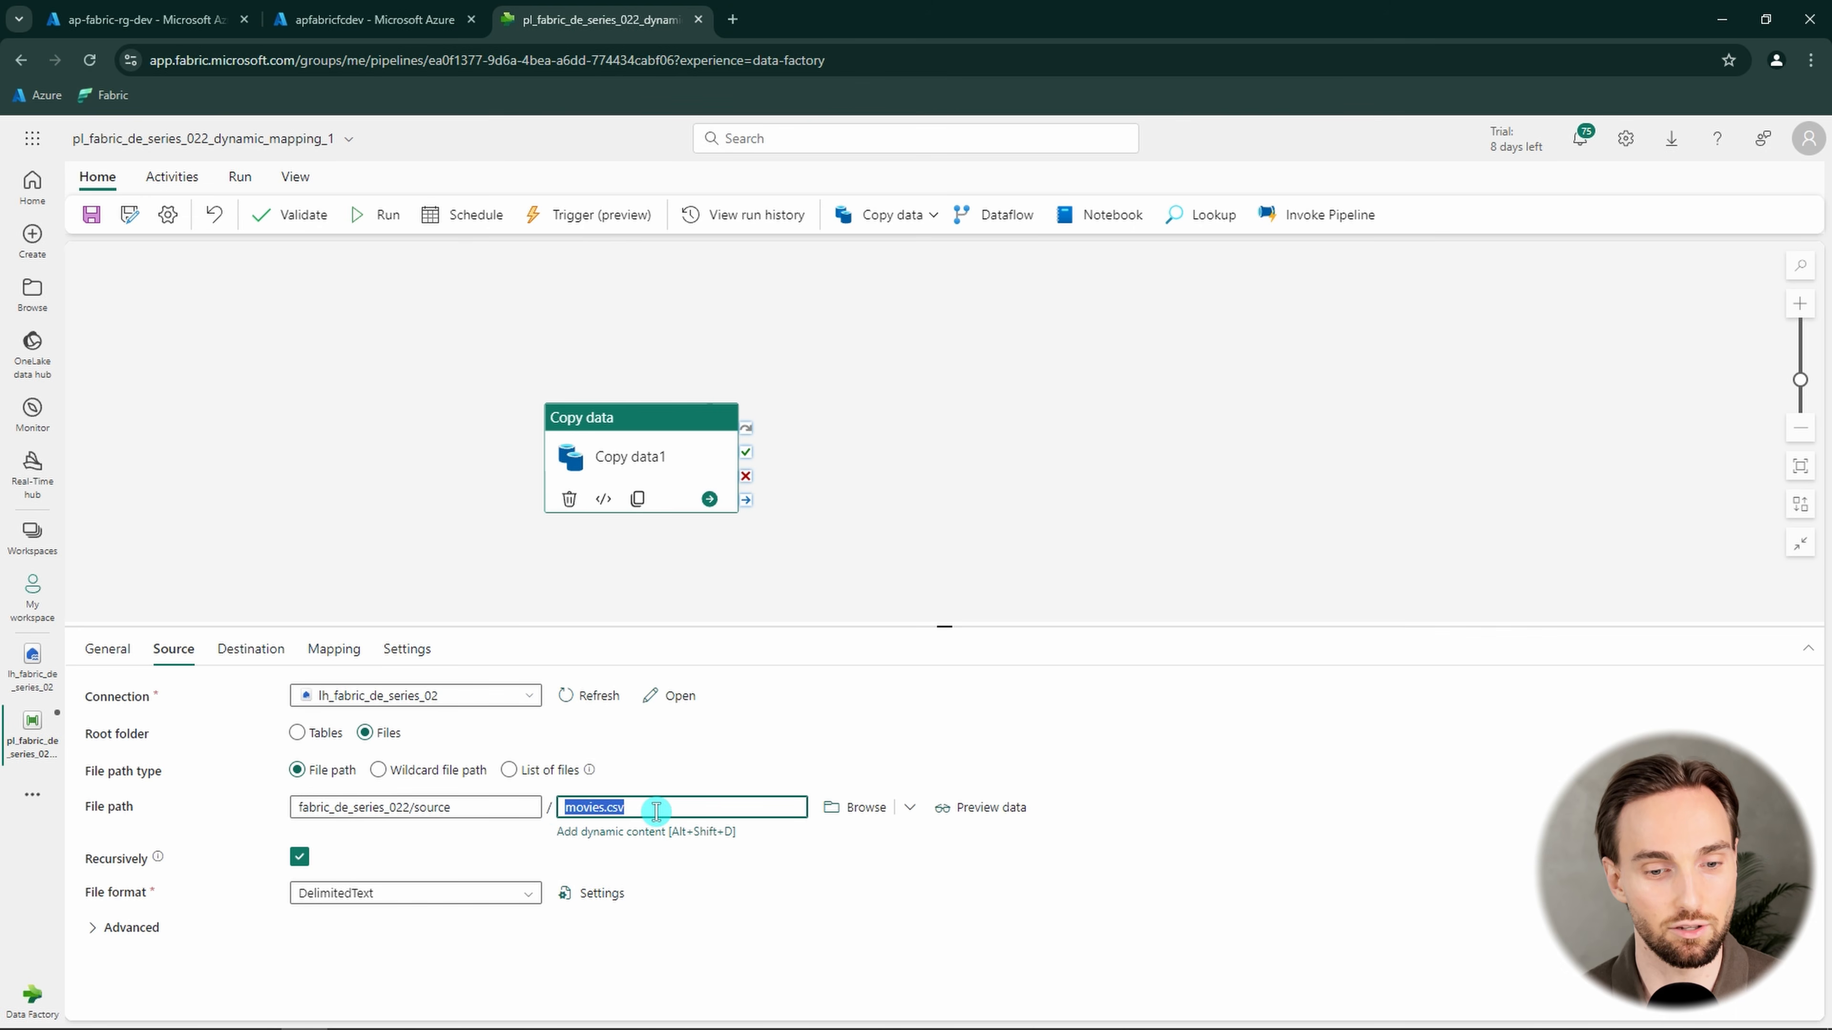
pyautogui.click(264, 649)
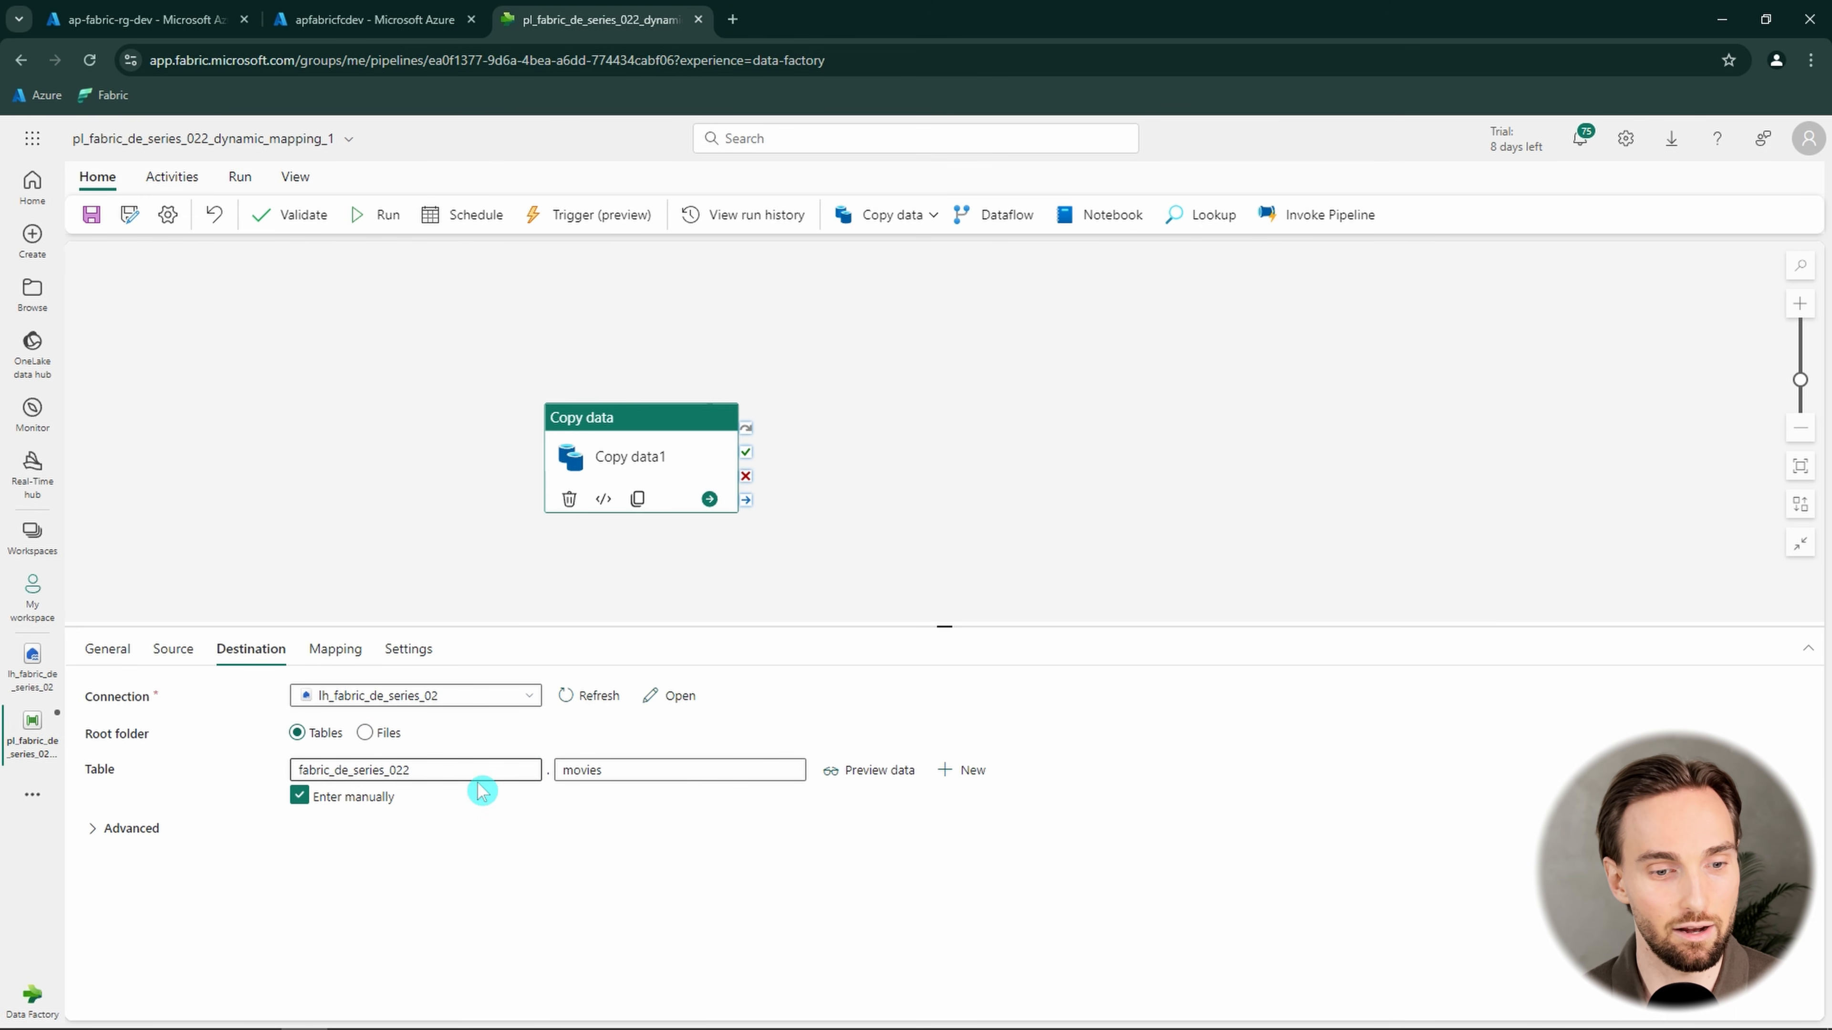
pyautogui.doubleClick(602, 770)
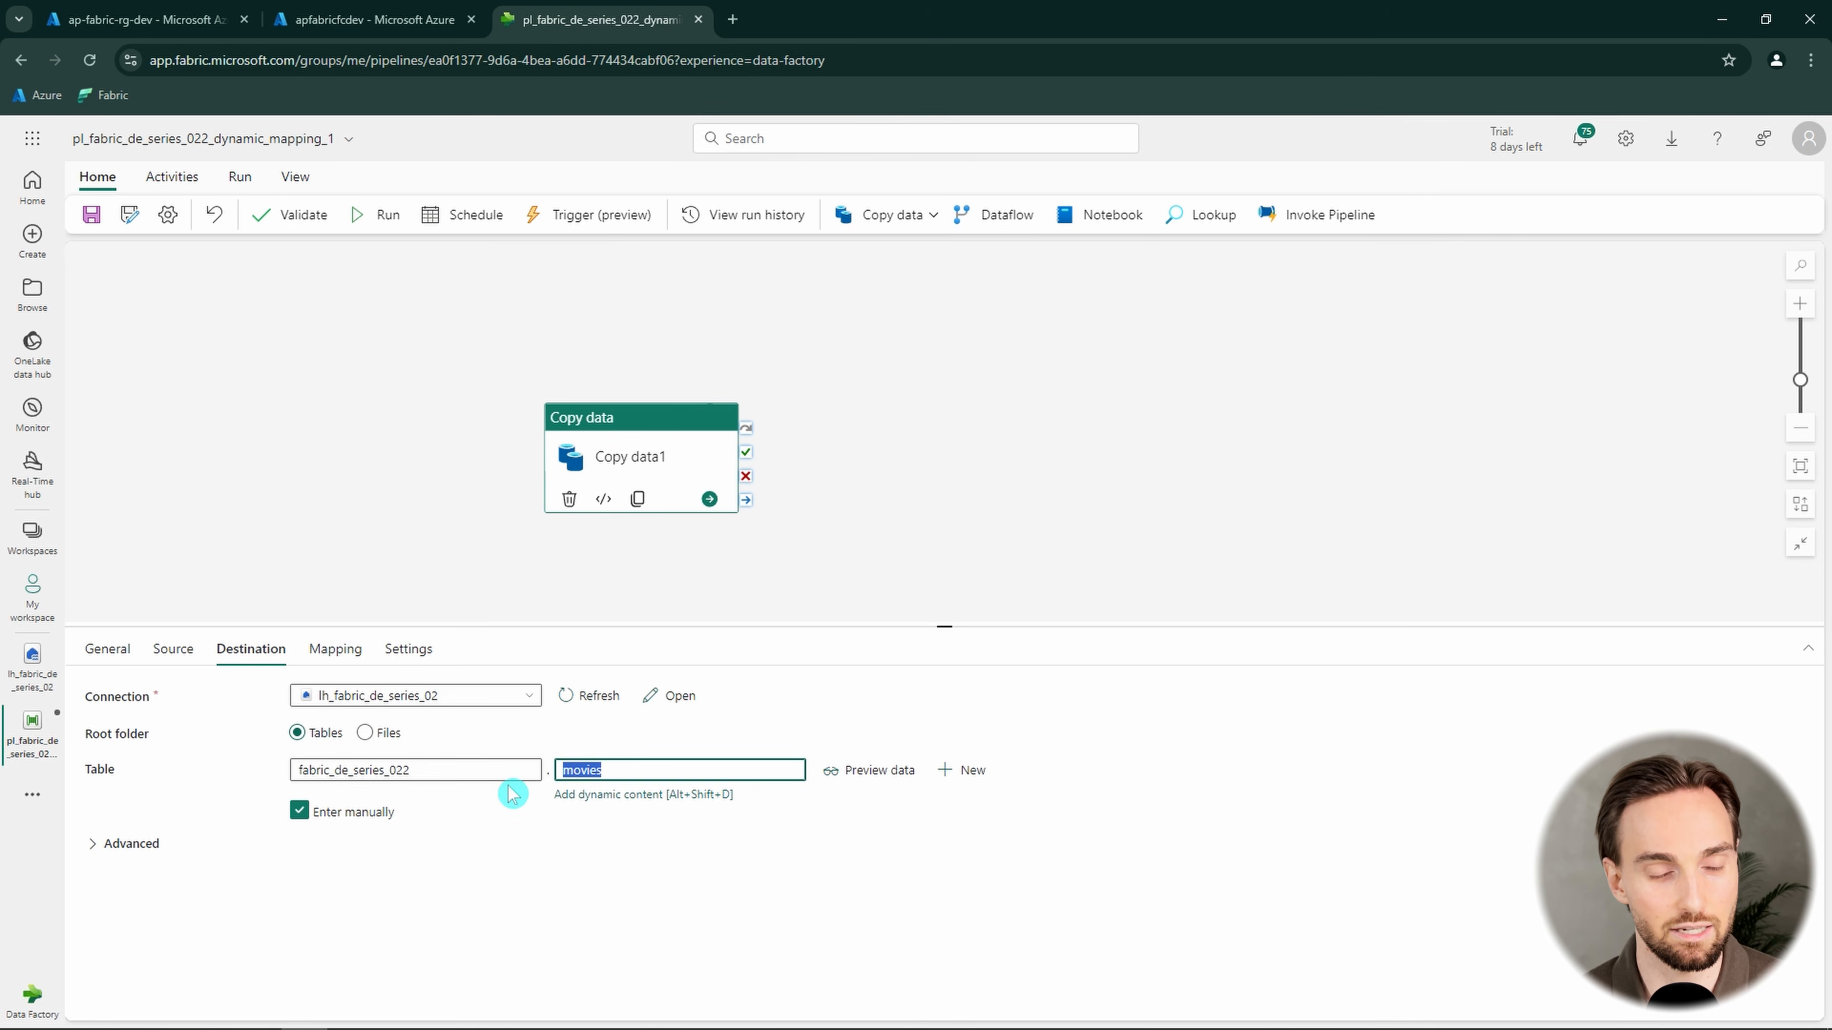
pyautogui.click(487, 772)
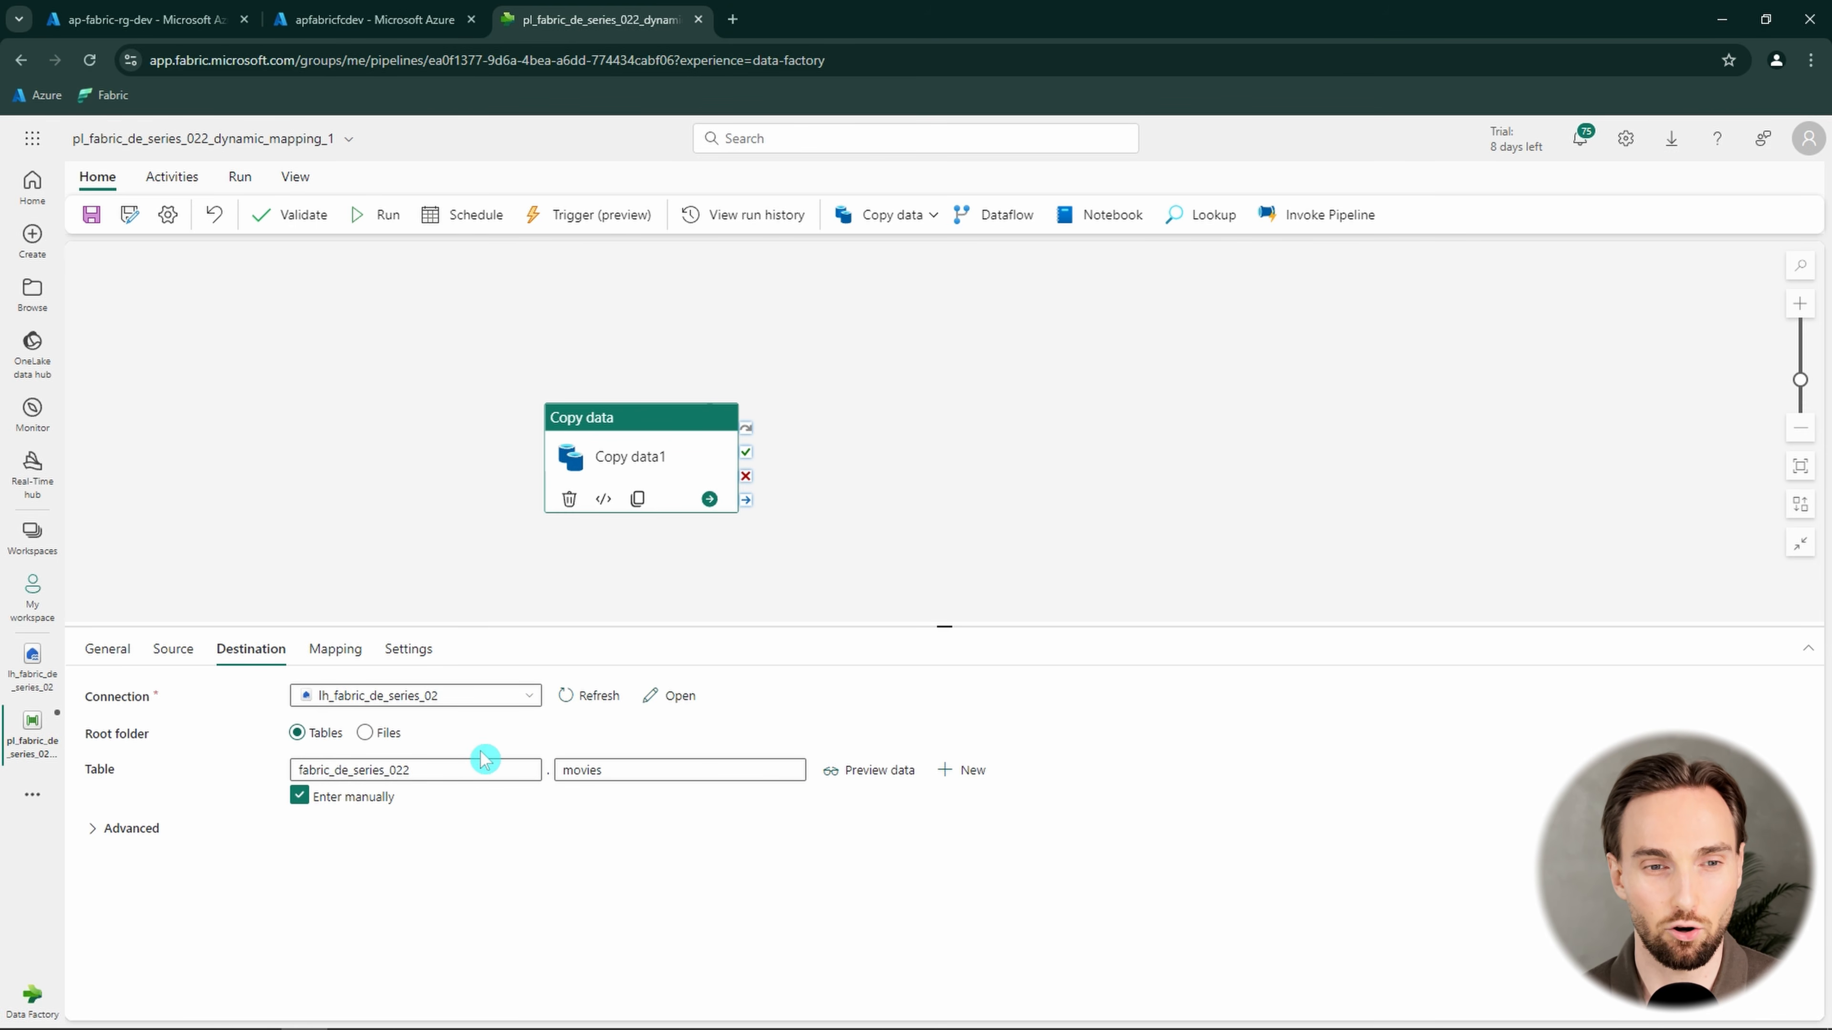
# Import the schemas into the copy activity's mapping and check the destination table the columns are mapped to
pyautogui.click(331, 649)
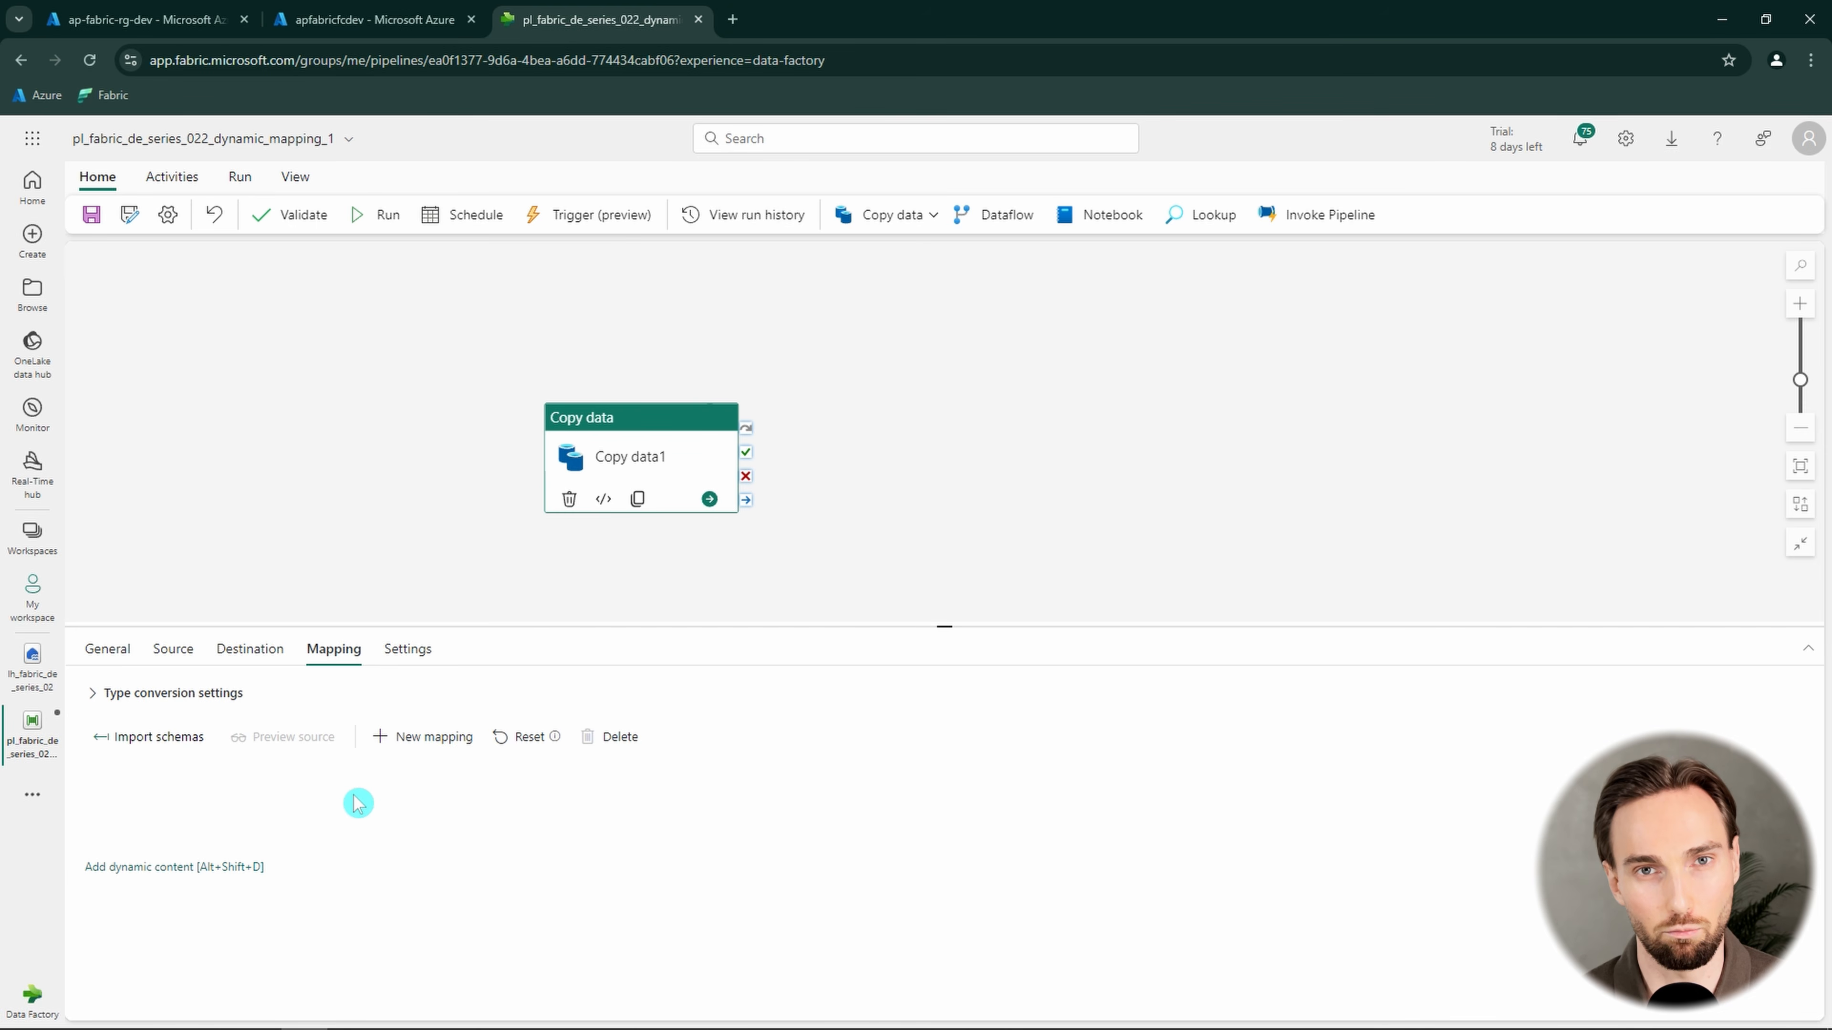
pyautogui.click(173, 744)
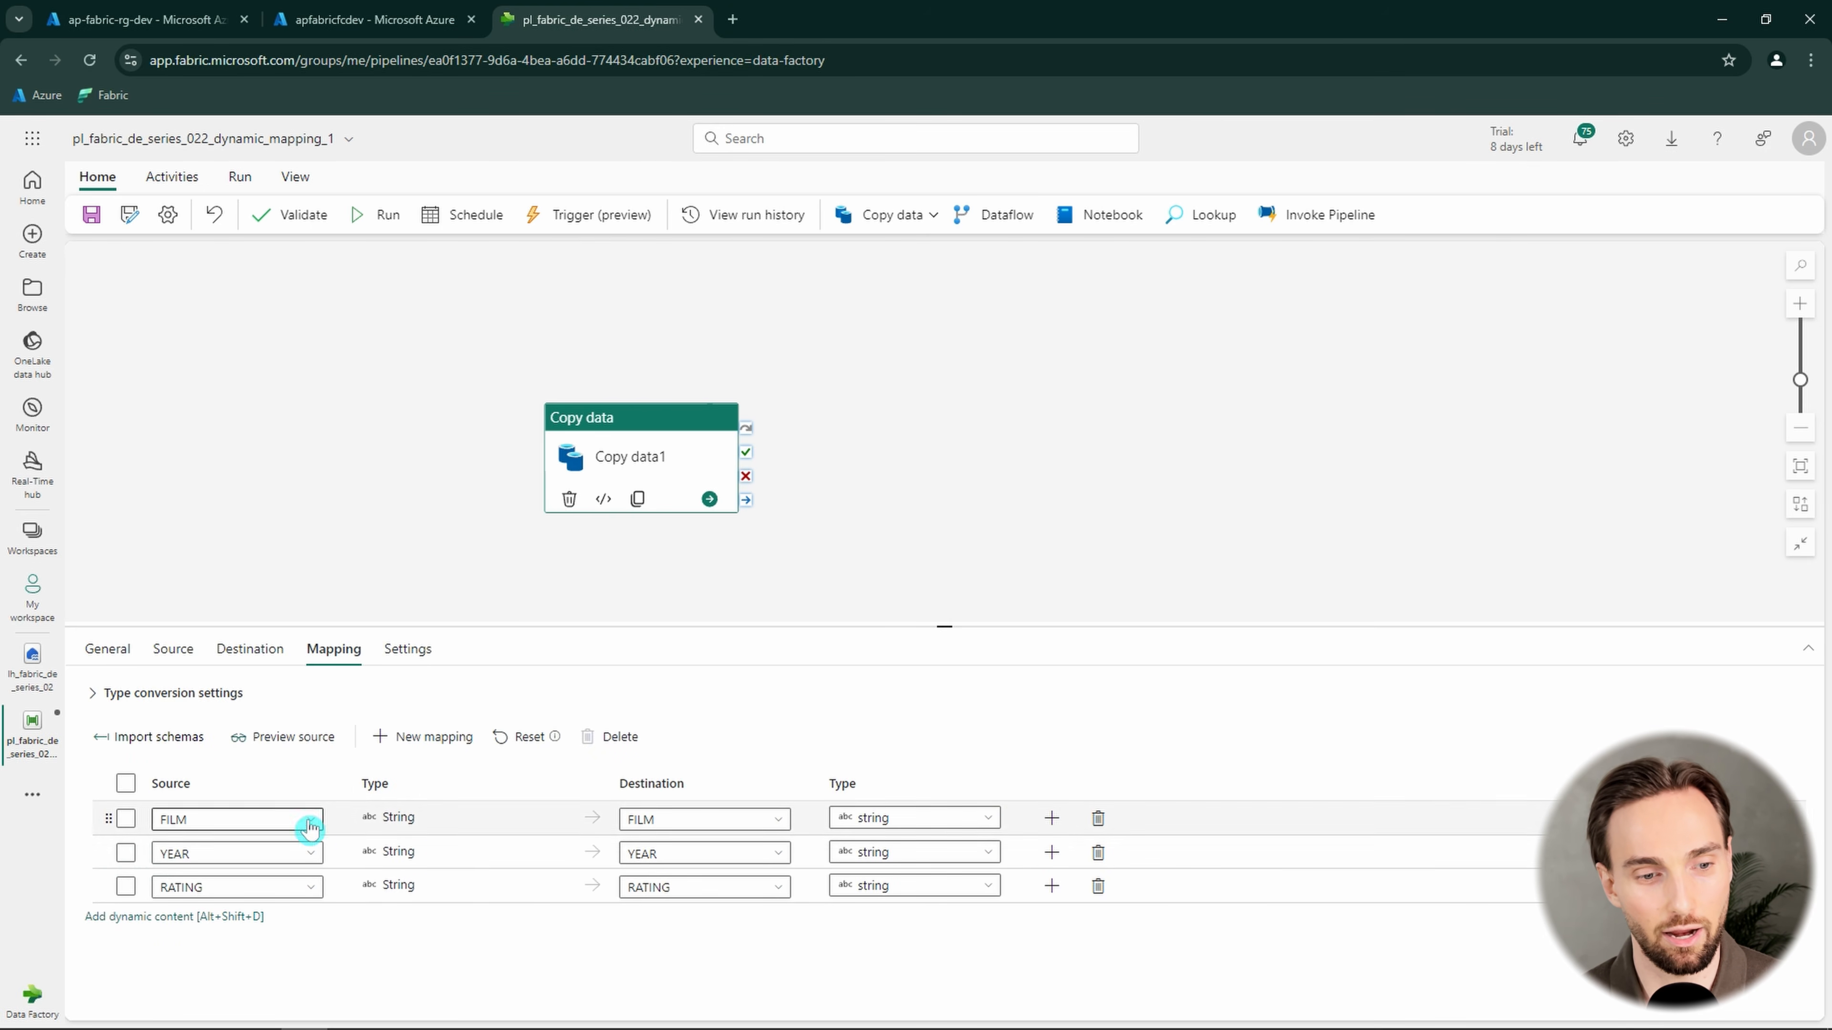
pyautogui.click(249, 649)
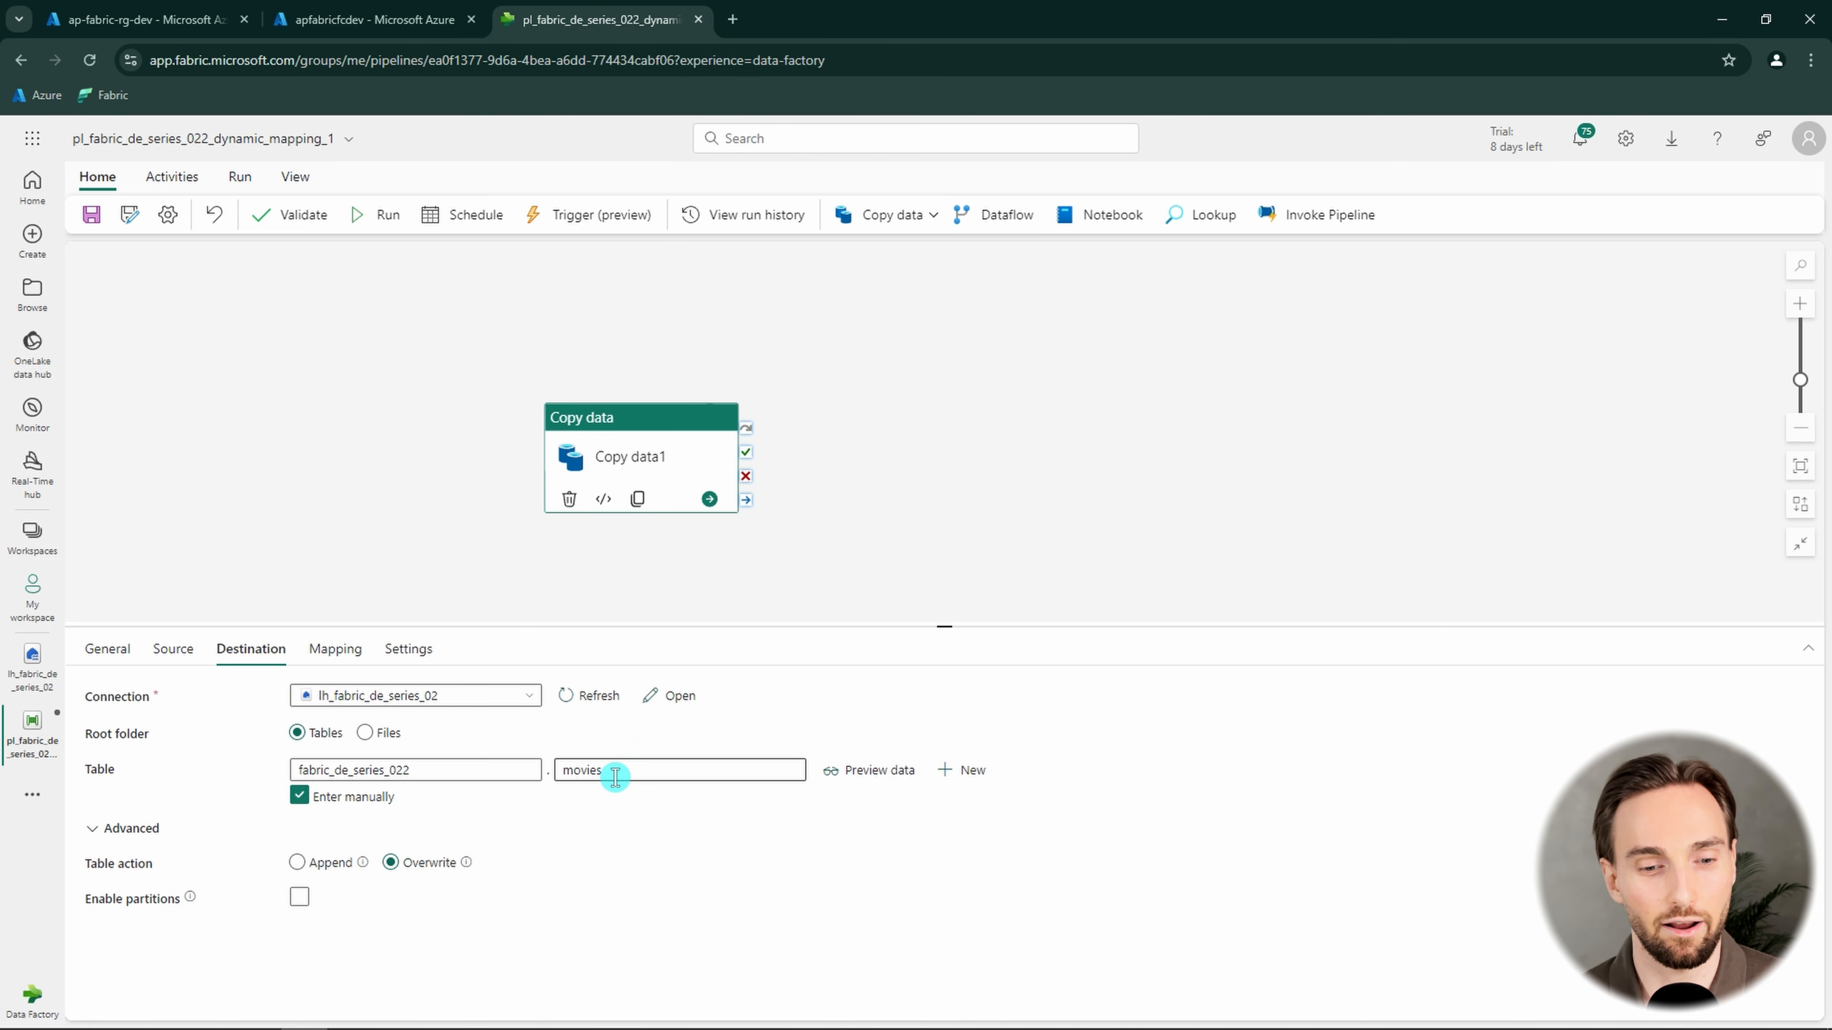
pyautogui.moveTo(614, 777); pyautogui.dragTo(512, 760)
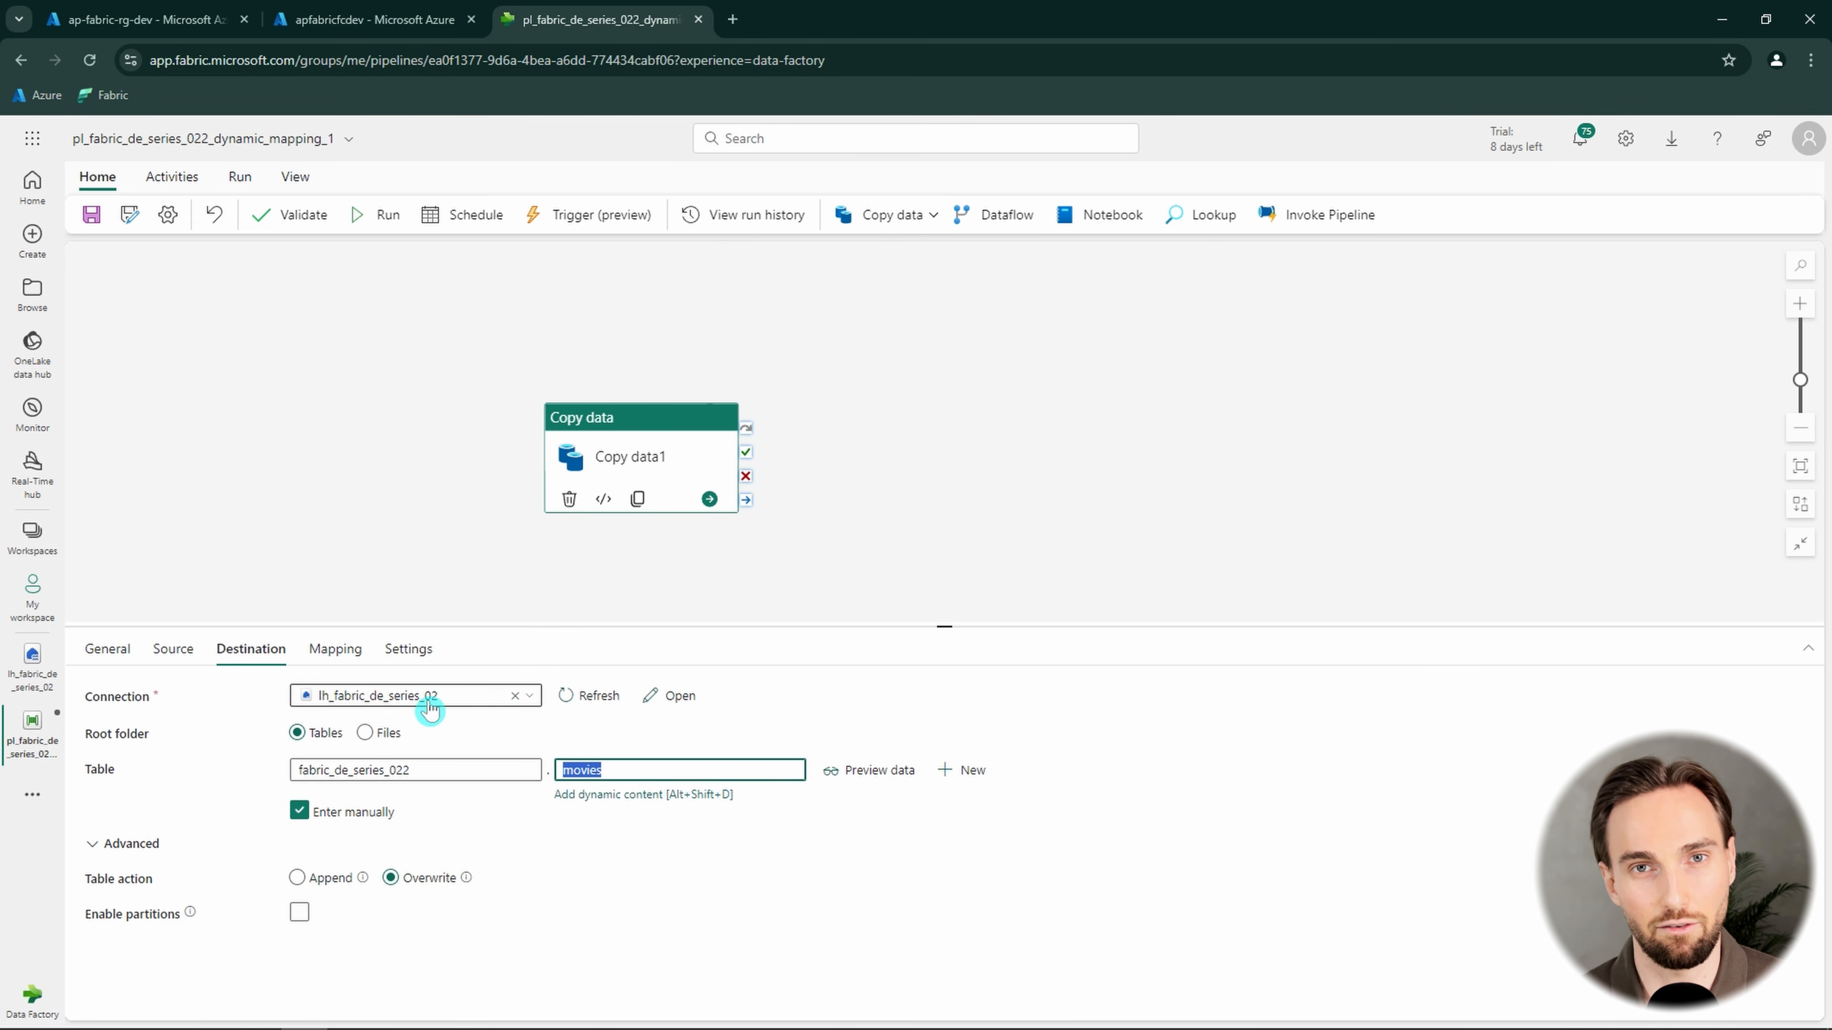
pyautogui.click(336, 649)
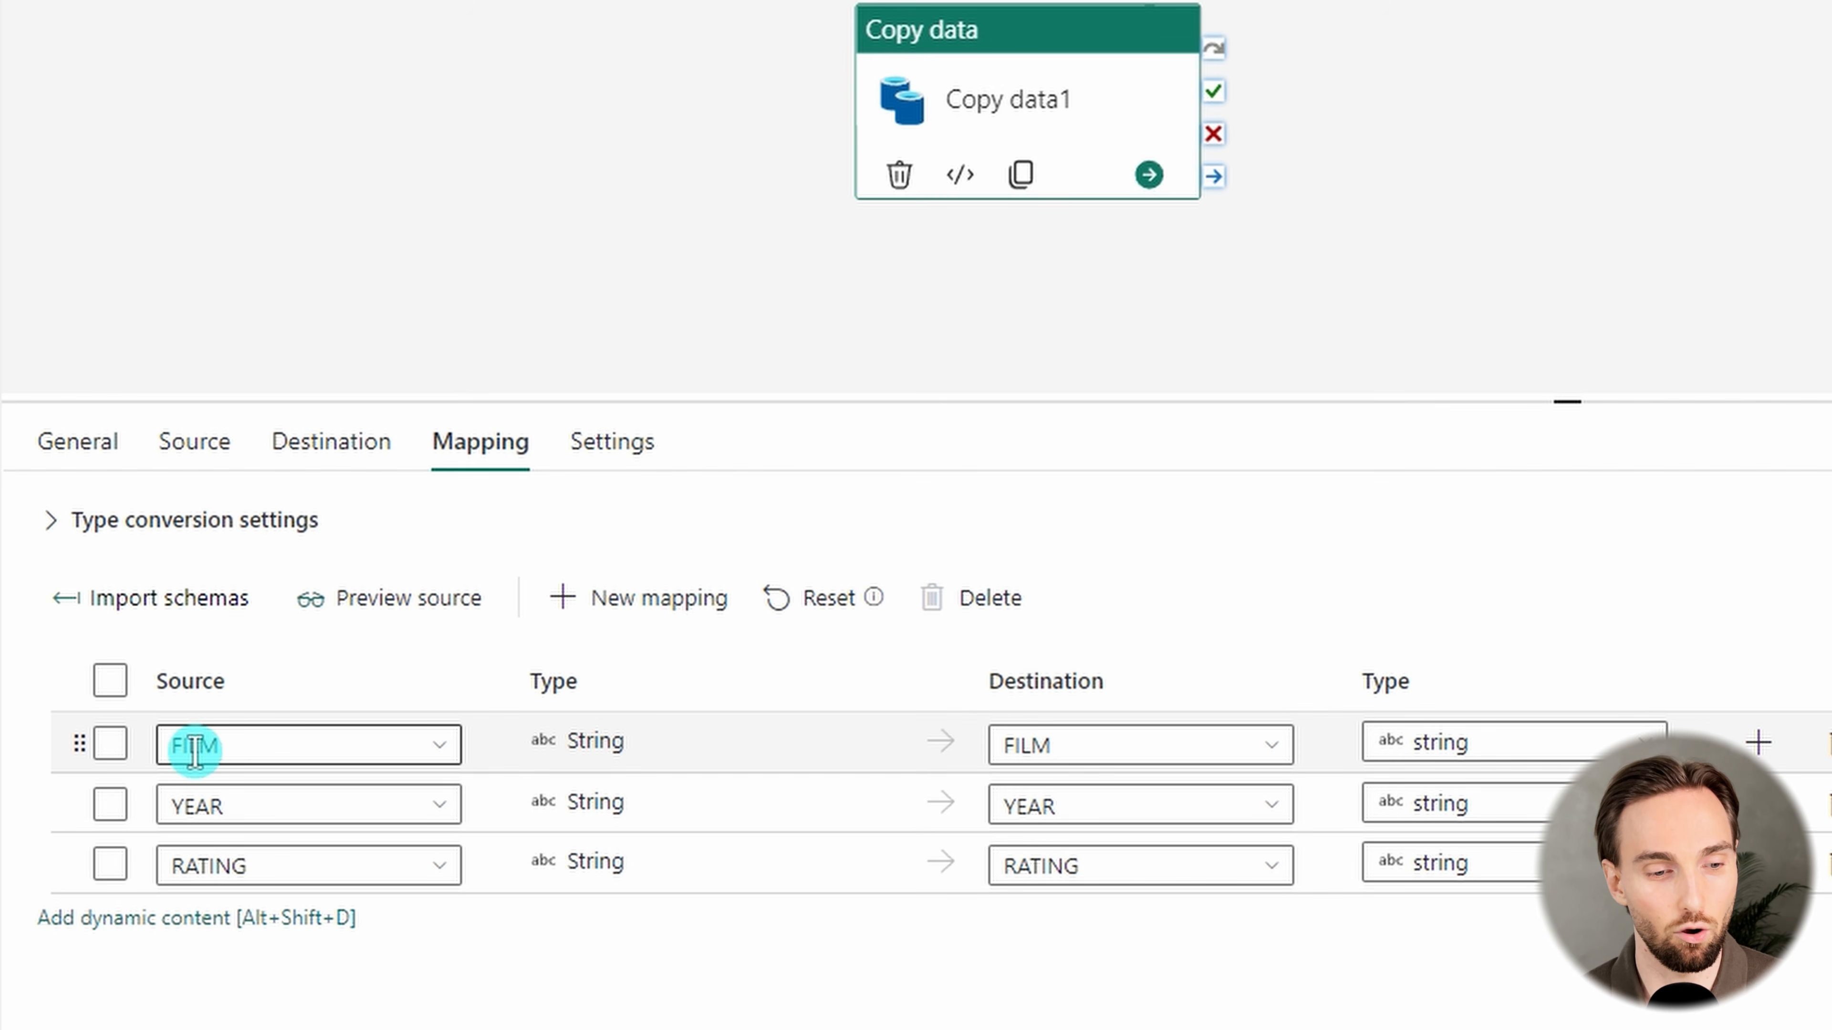
# Examine the source and destination column names in the imported FILM, YEAR and RATING mappings
pyautogui.click(205, 747)
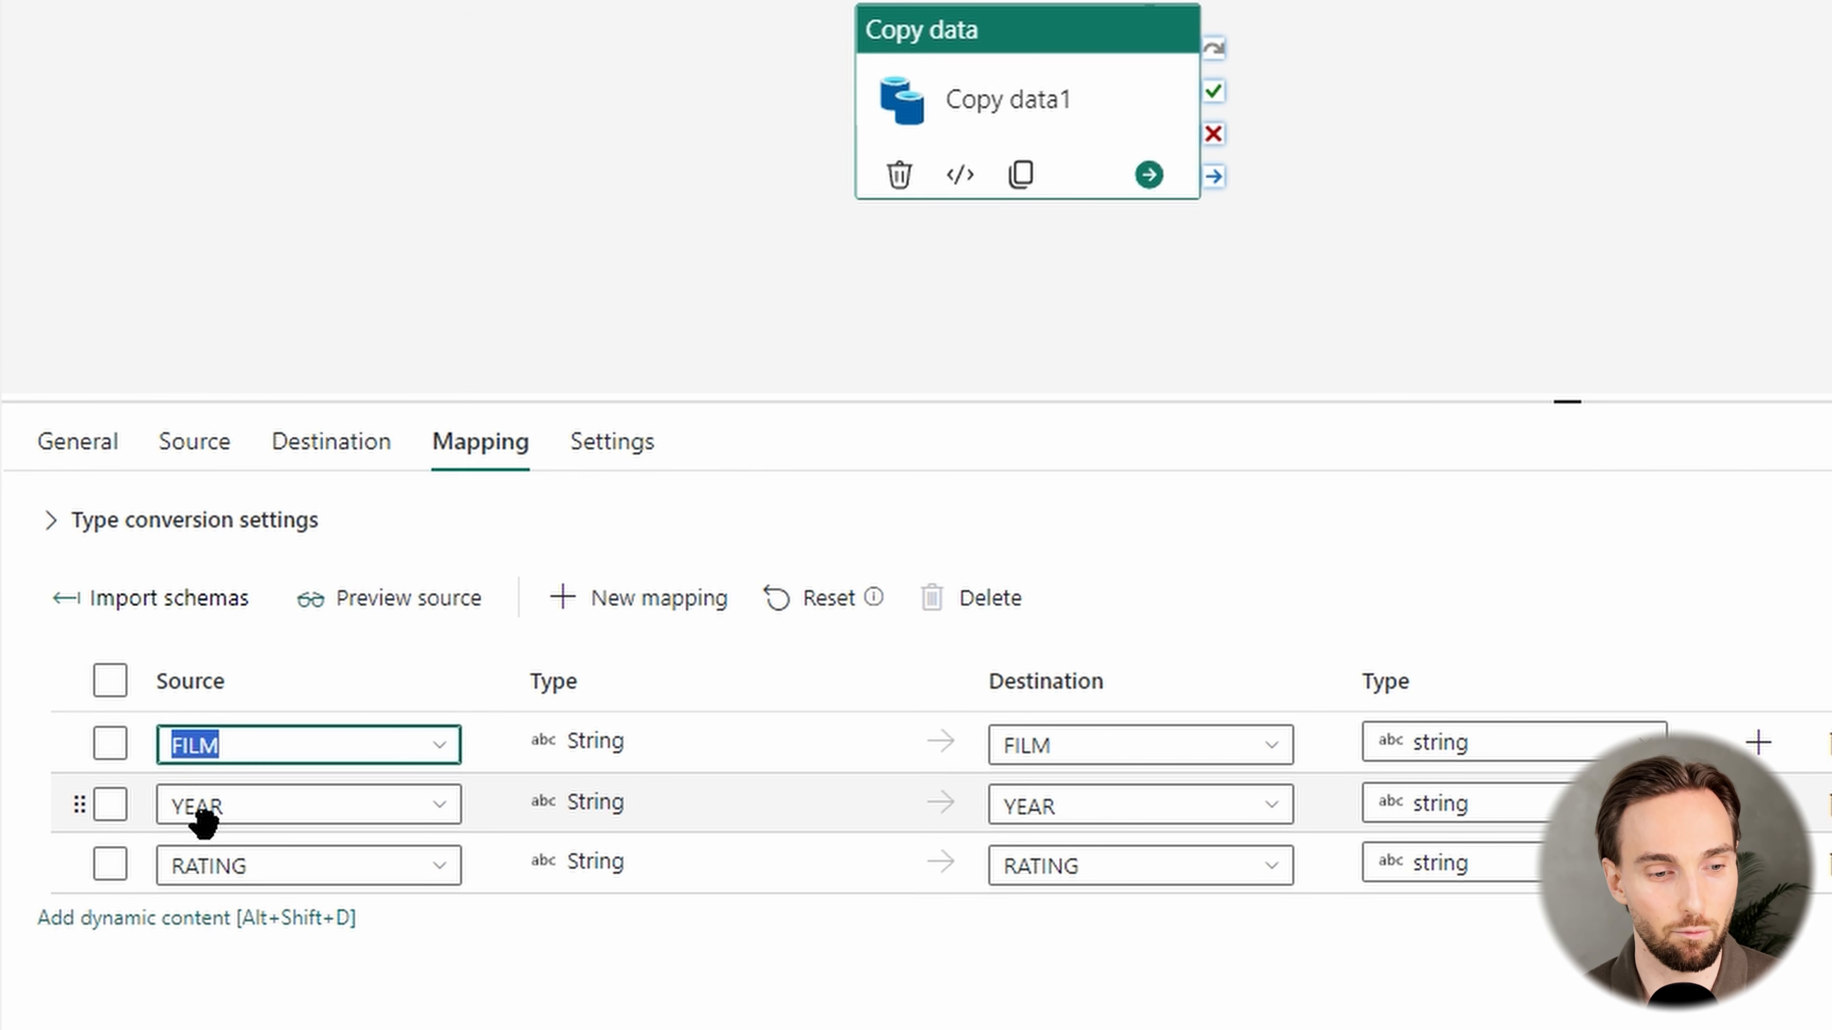
pyautogui.click(204, 808)
pyautogui.click(196, 865)
pyautogui.click(1018, 754)
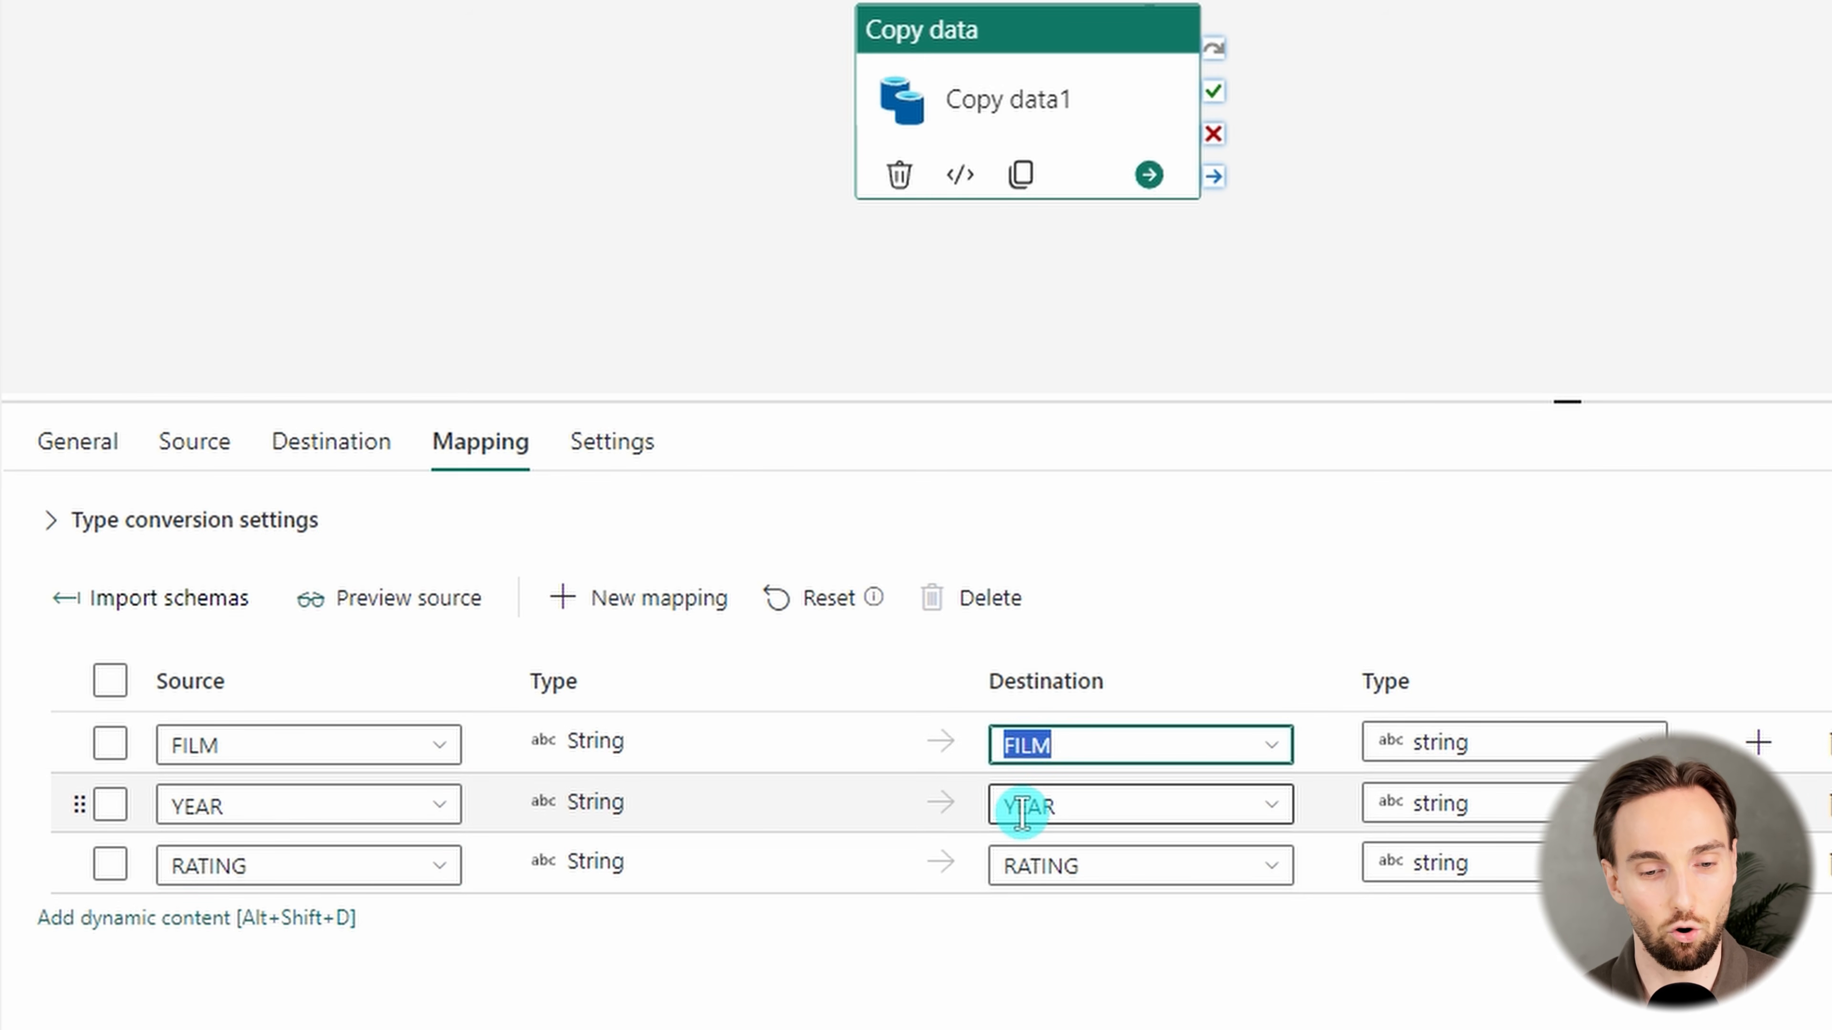
pyautogui.click(1022, 806)
pyautogui.click(1045, 867)
pyautogui.click(1029, 812)
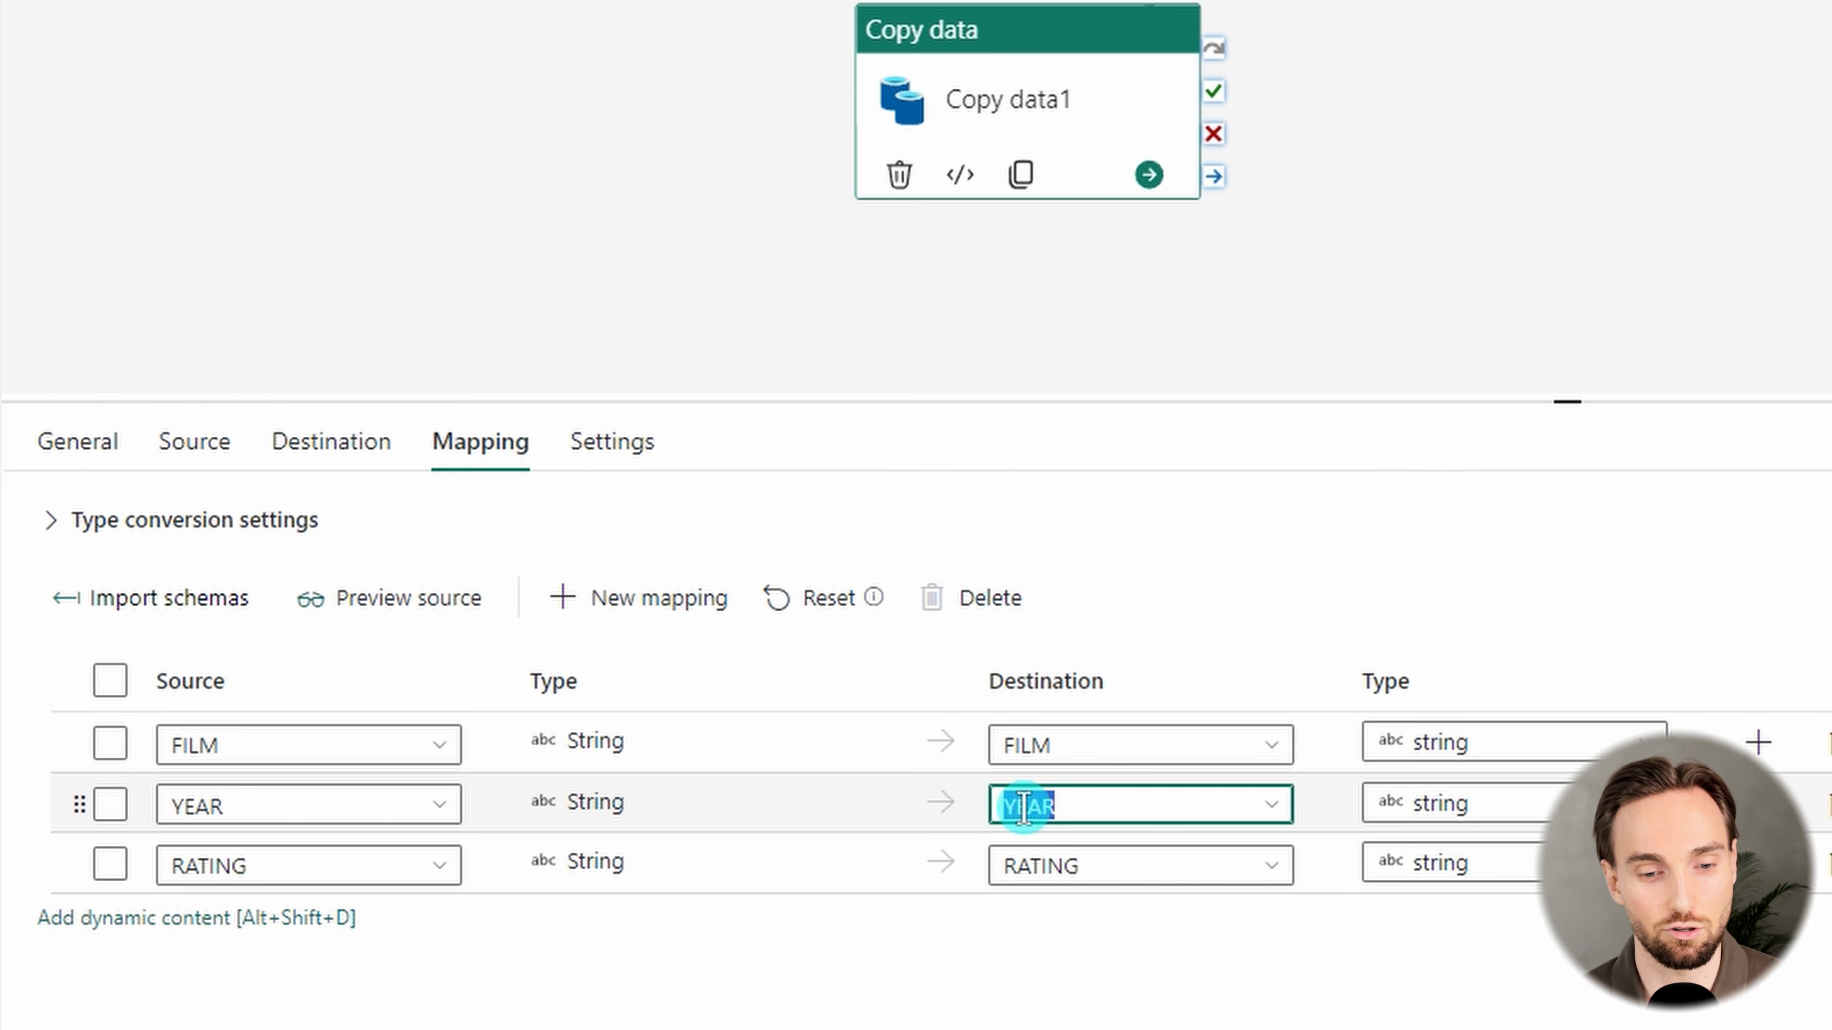
pyautogui.click(1051, 809)
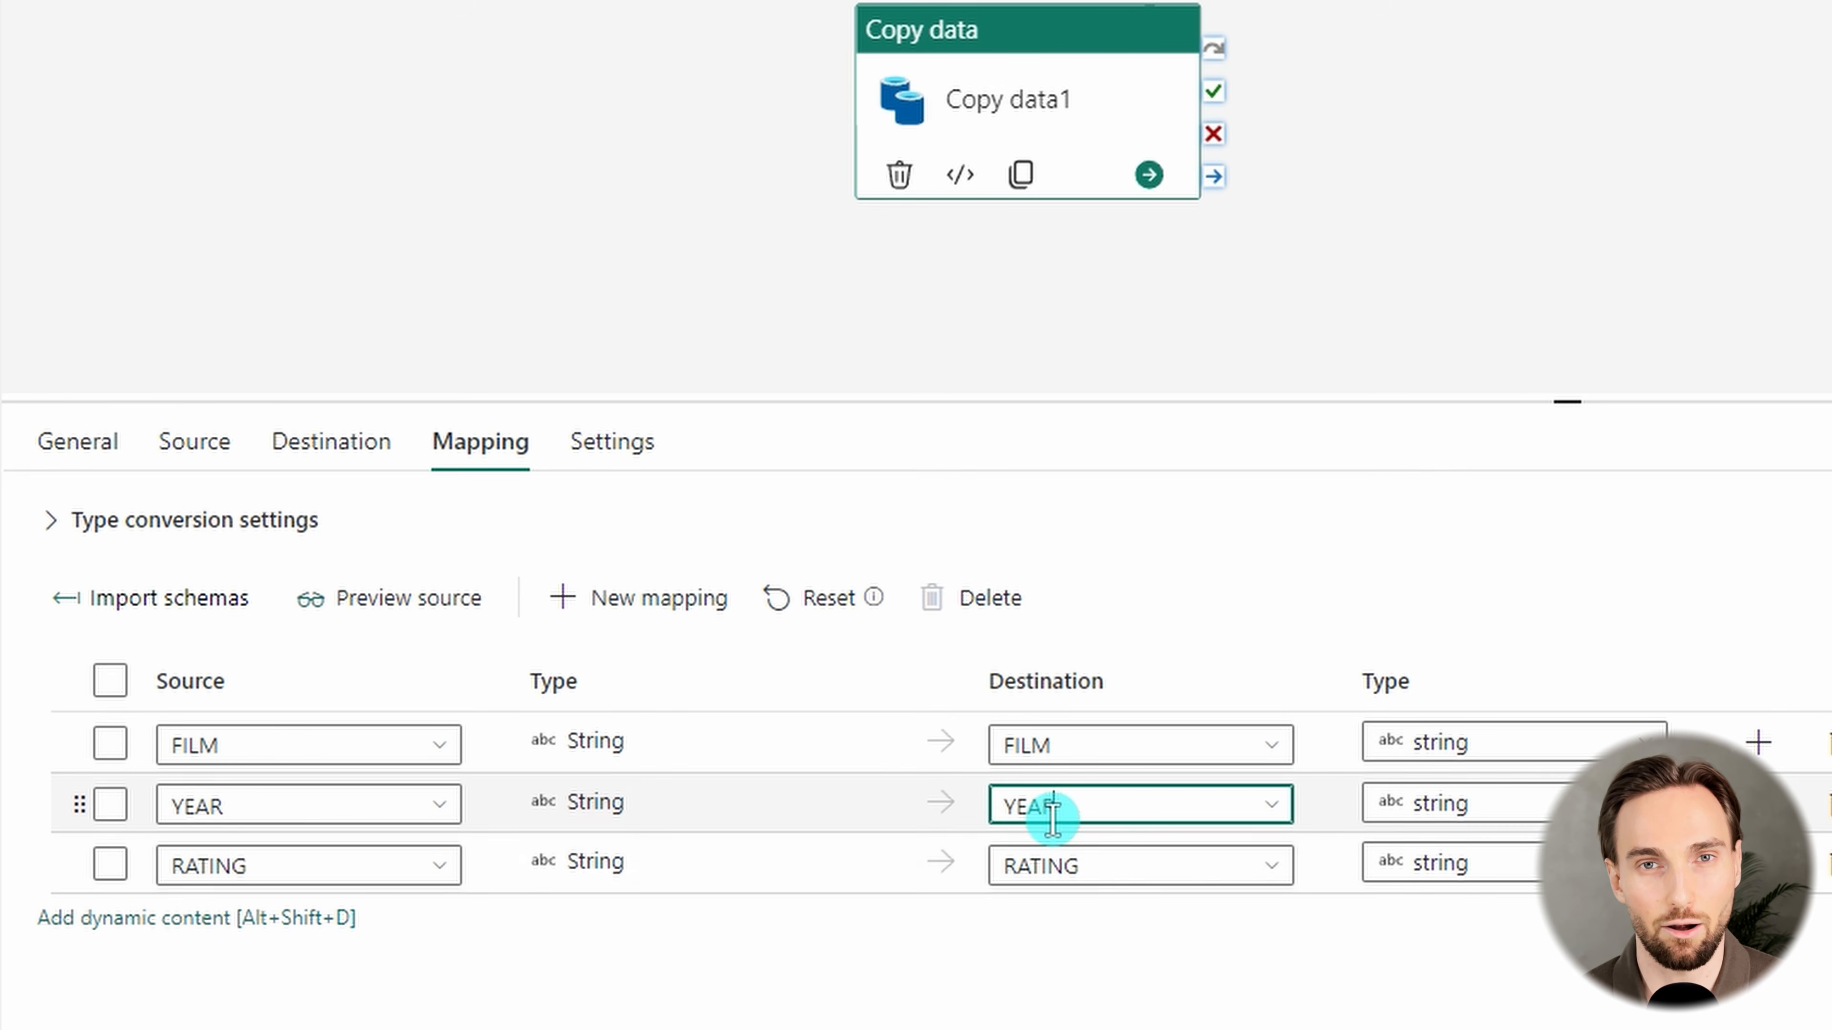
# Rename the destination column mapped from FILM to MOVIE
pyautogui.click(1101, 752)
pyautogui.press('BackSpace')
pyautogui.press('BackSpace')
pyautogui.press('BackSpace')
pyautogui.press('BackSpace')
pyautogui.write('M')
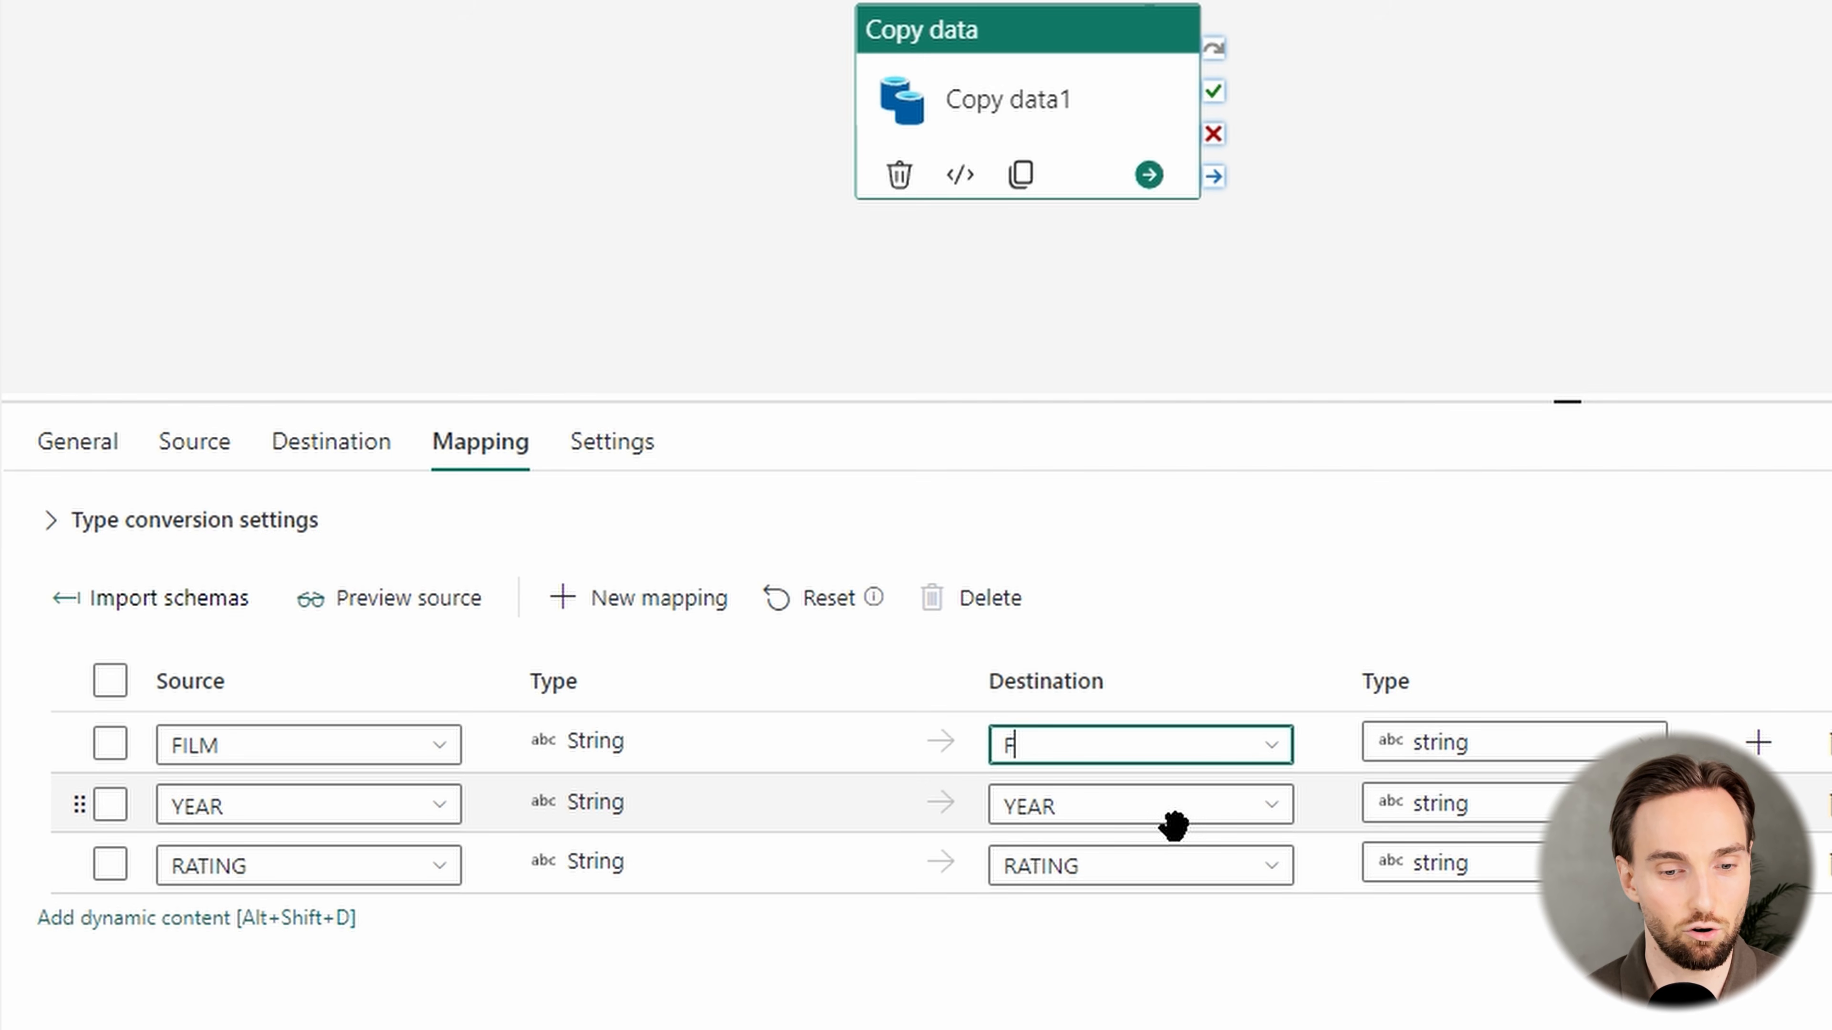
pyautogui.write('OVIE')
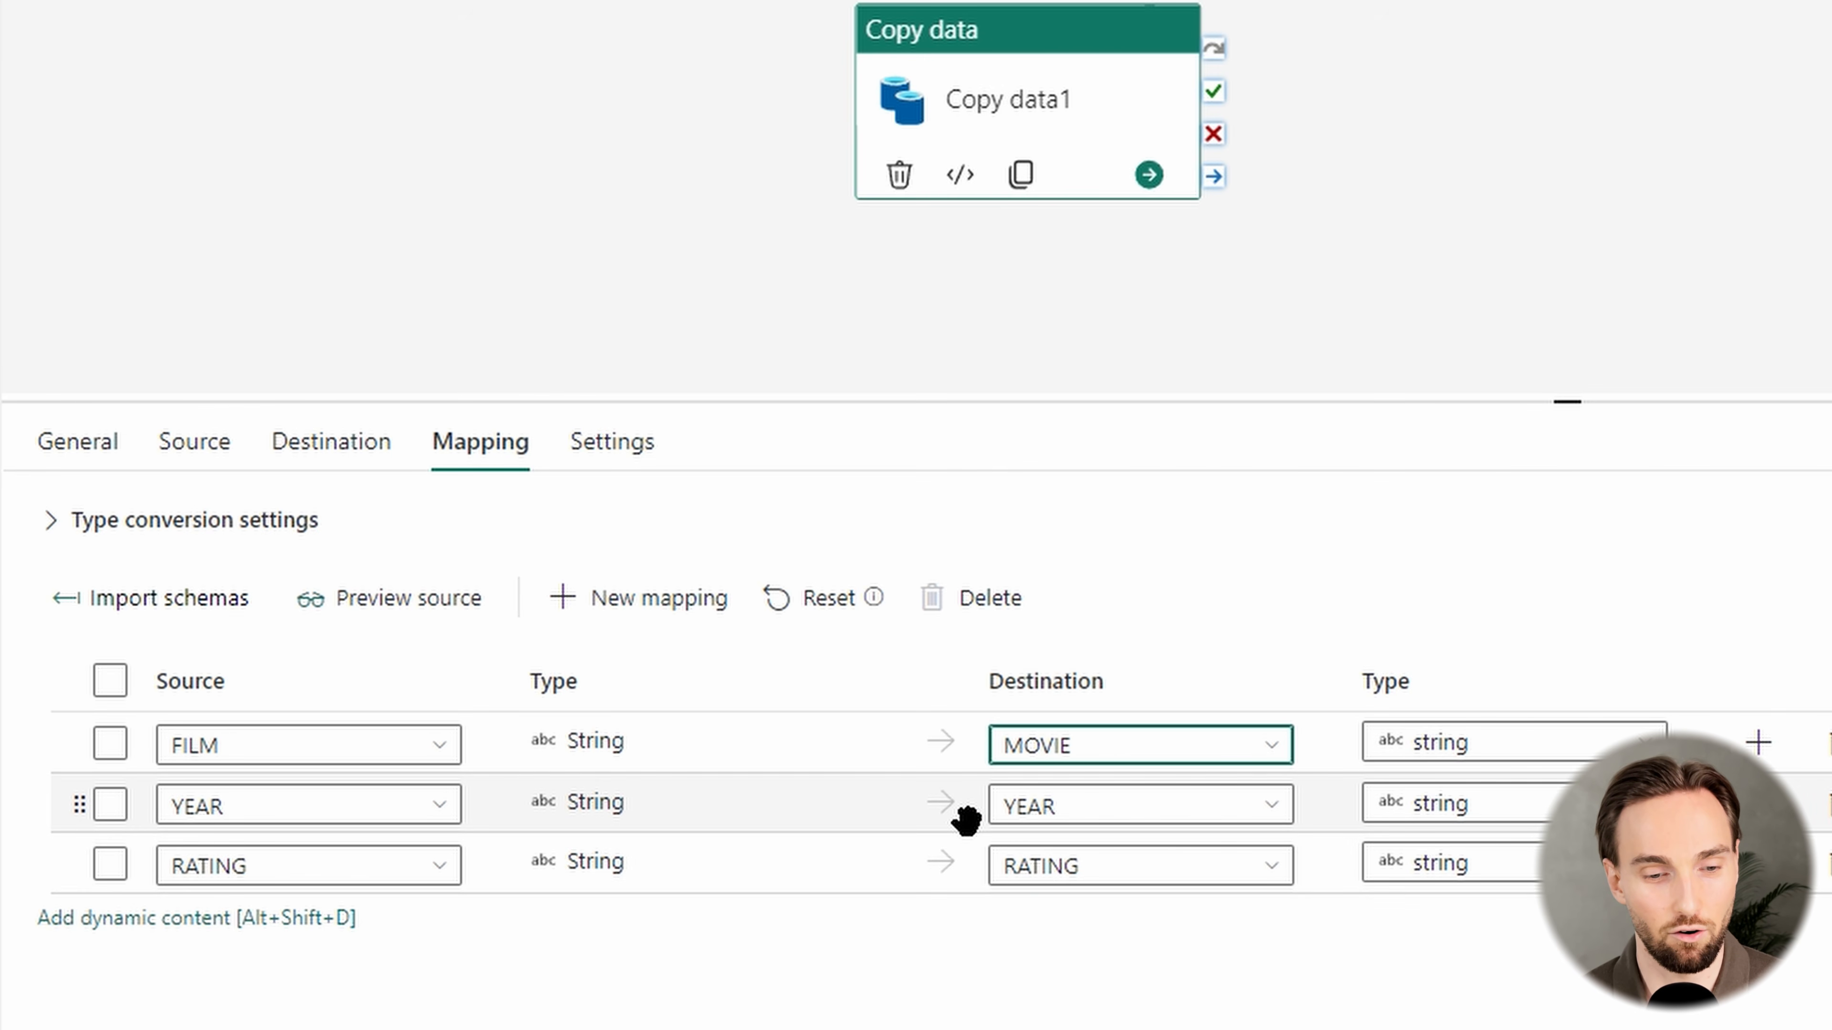
# Review the data types offered for the YEAR destination column, keeping string selected
pyautogui.click(1496, 750)
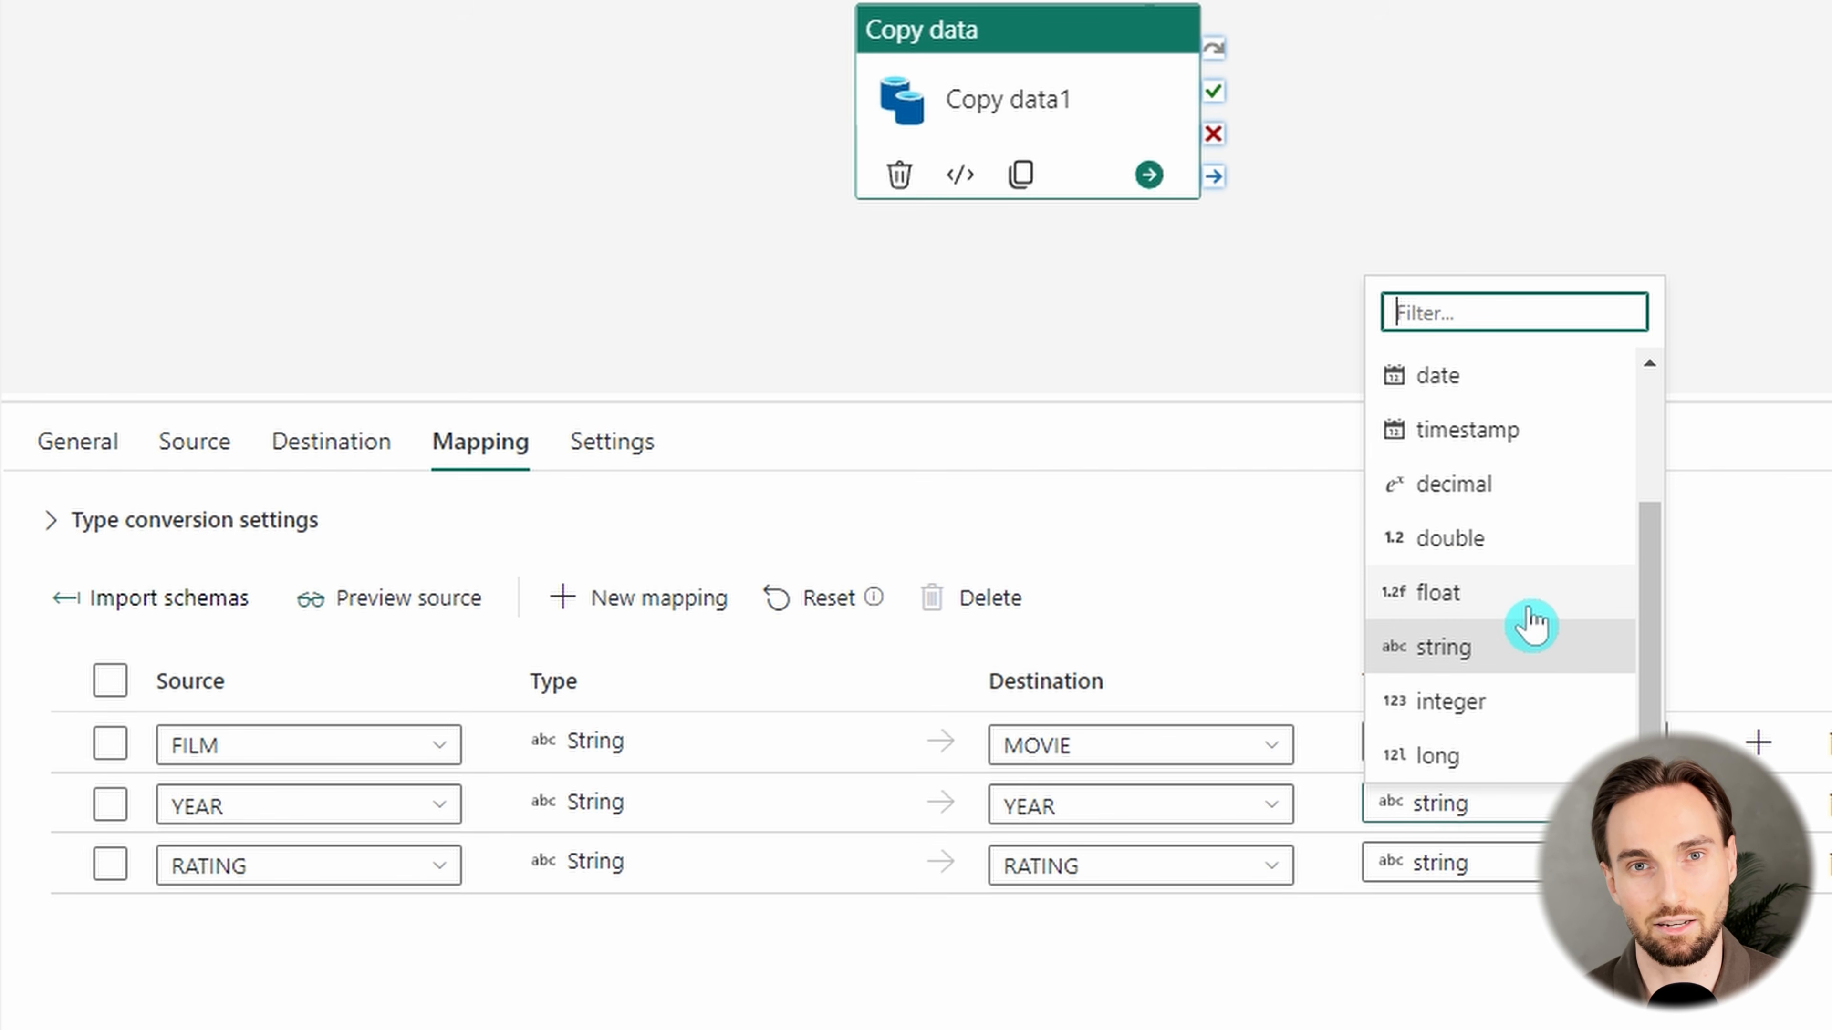
pyautogui.click(1581, 975)
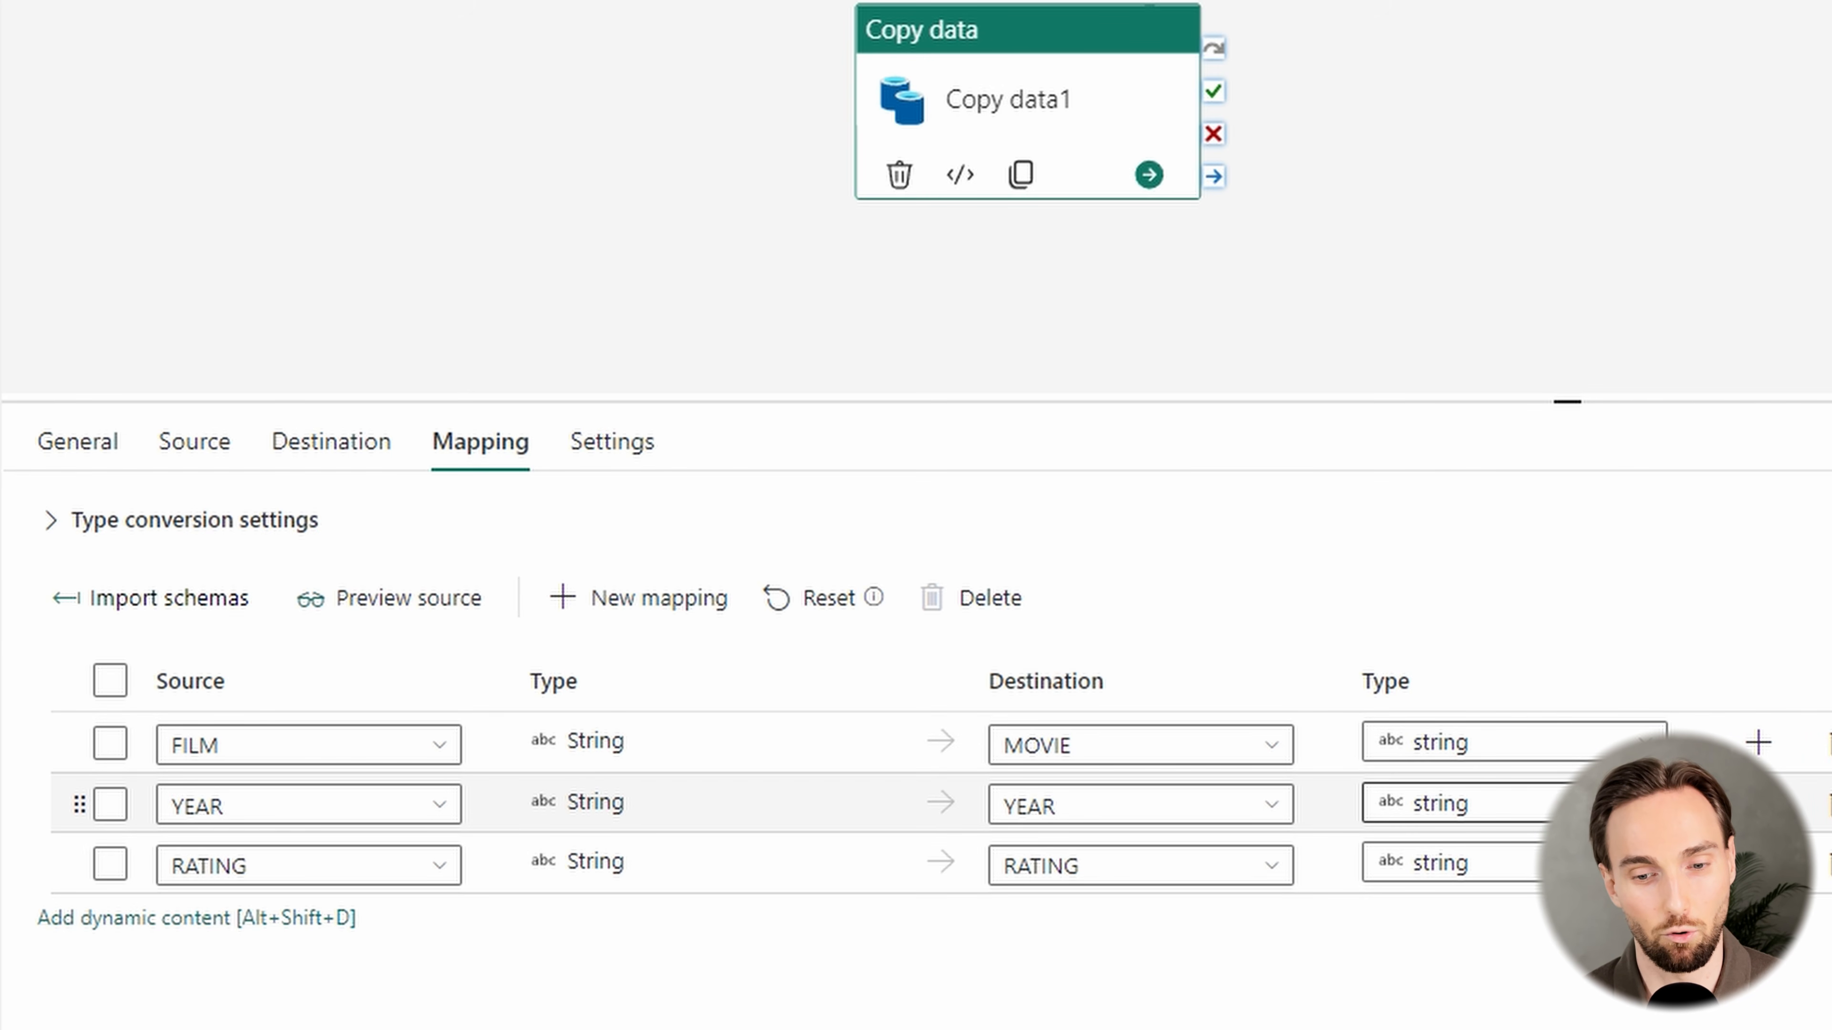
pyautogui.click(1550, 804)
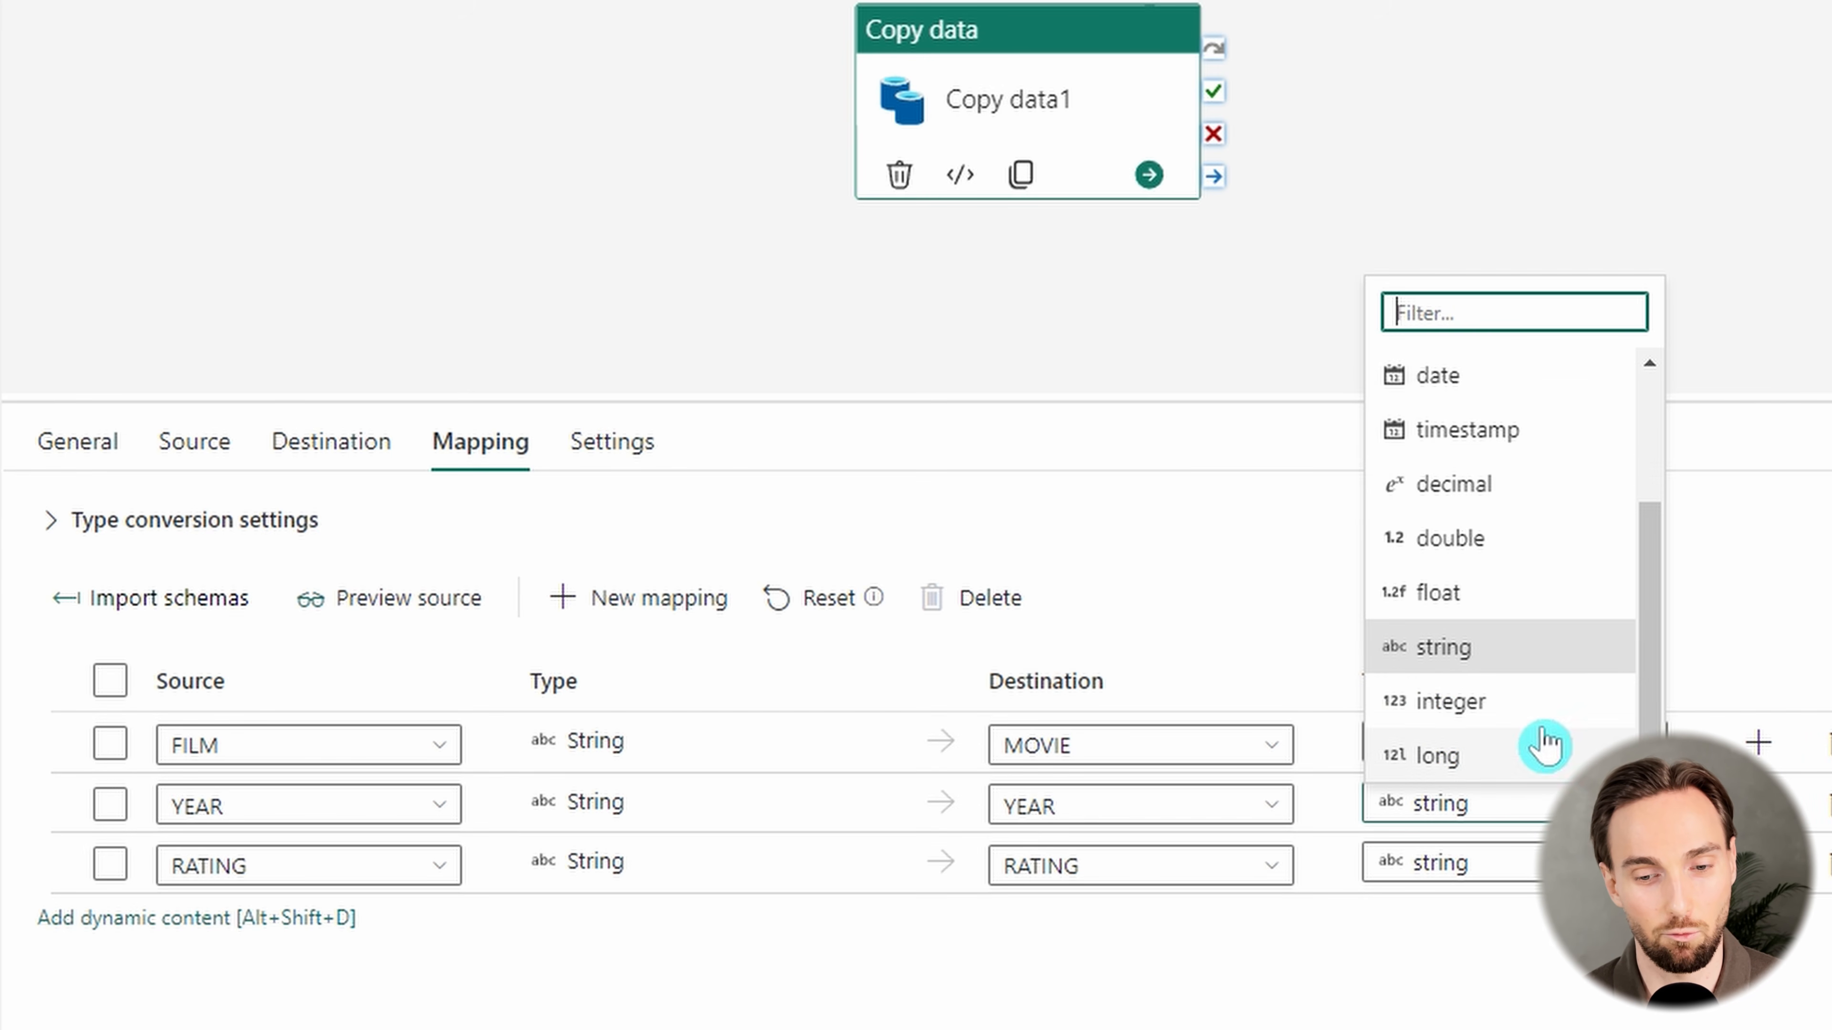
pyautogui.click(1426, 653)
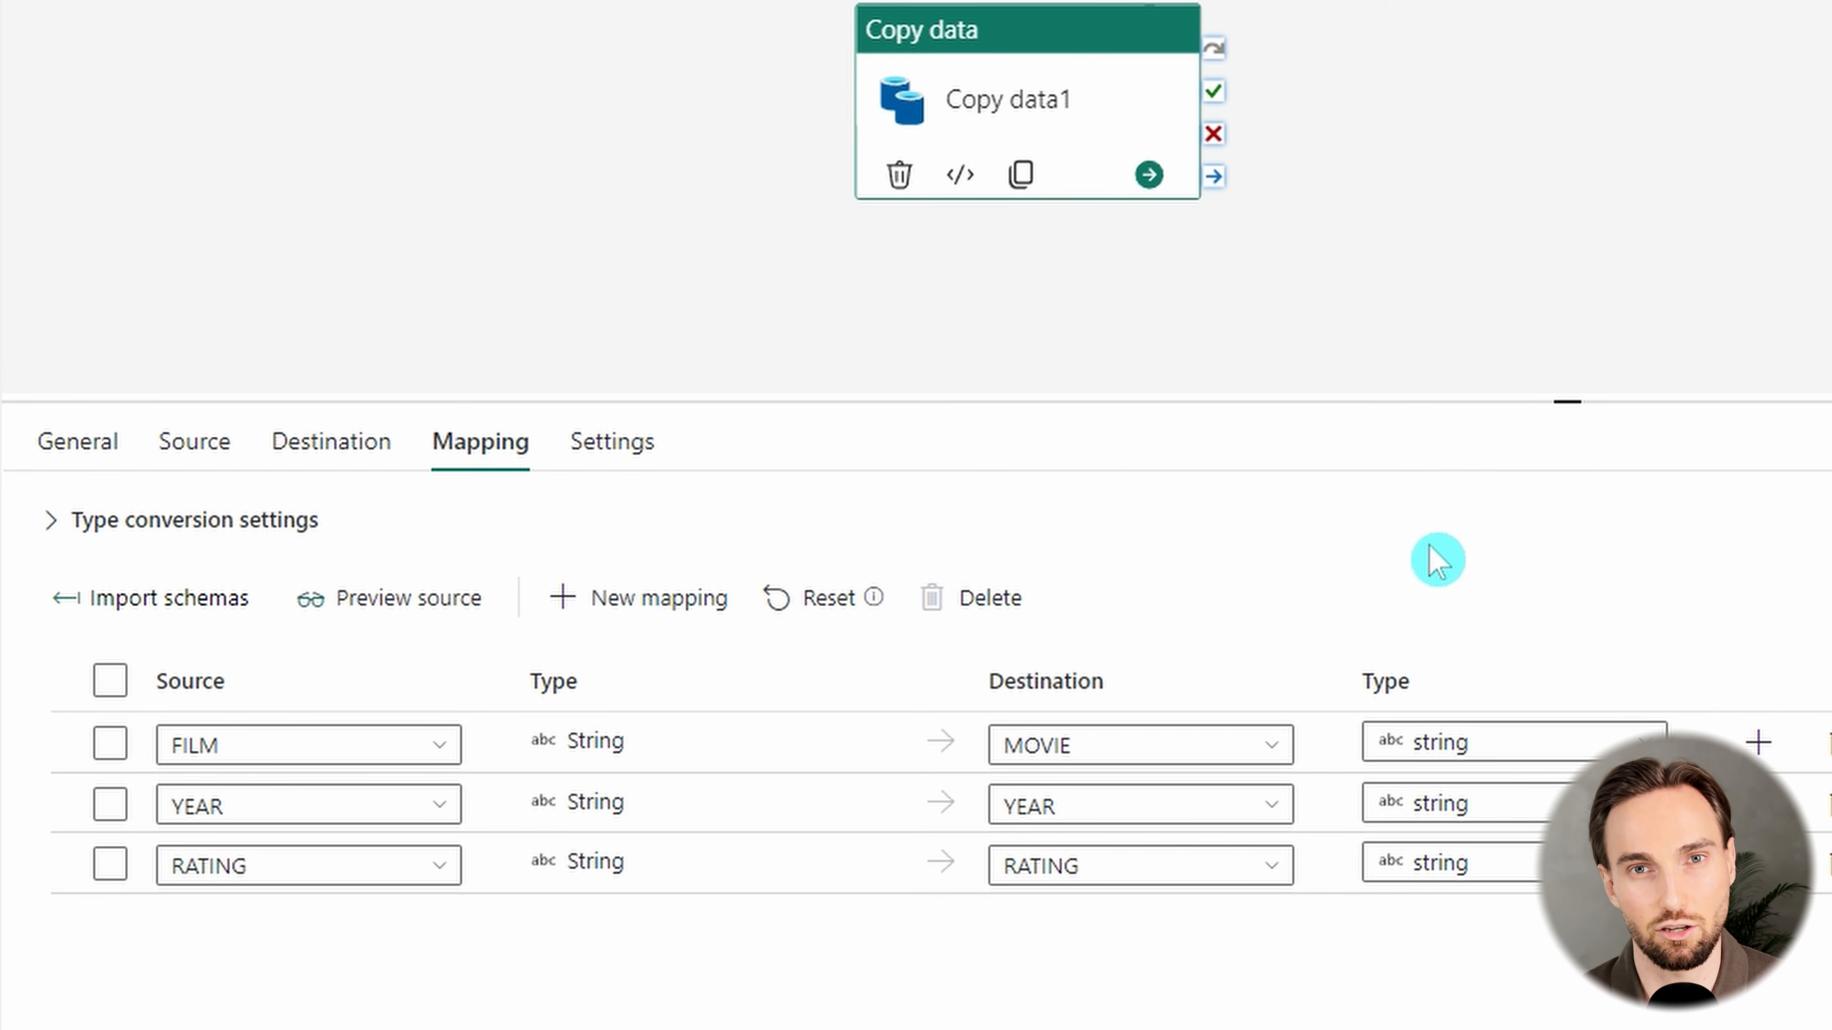
# Shift the Copy data1 activity on the canvas and remove all of its column mappings
pyautogui.moveTo(994, 99); pyautogui.dragTo(1228, 72)
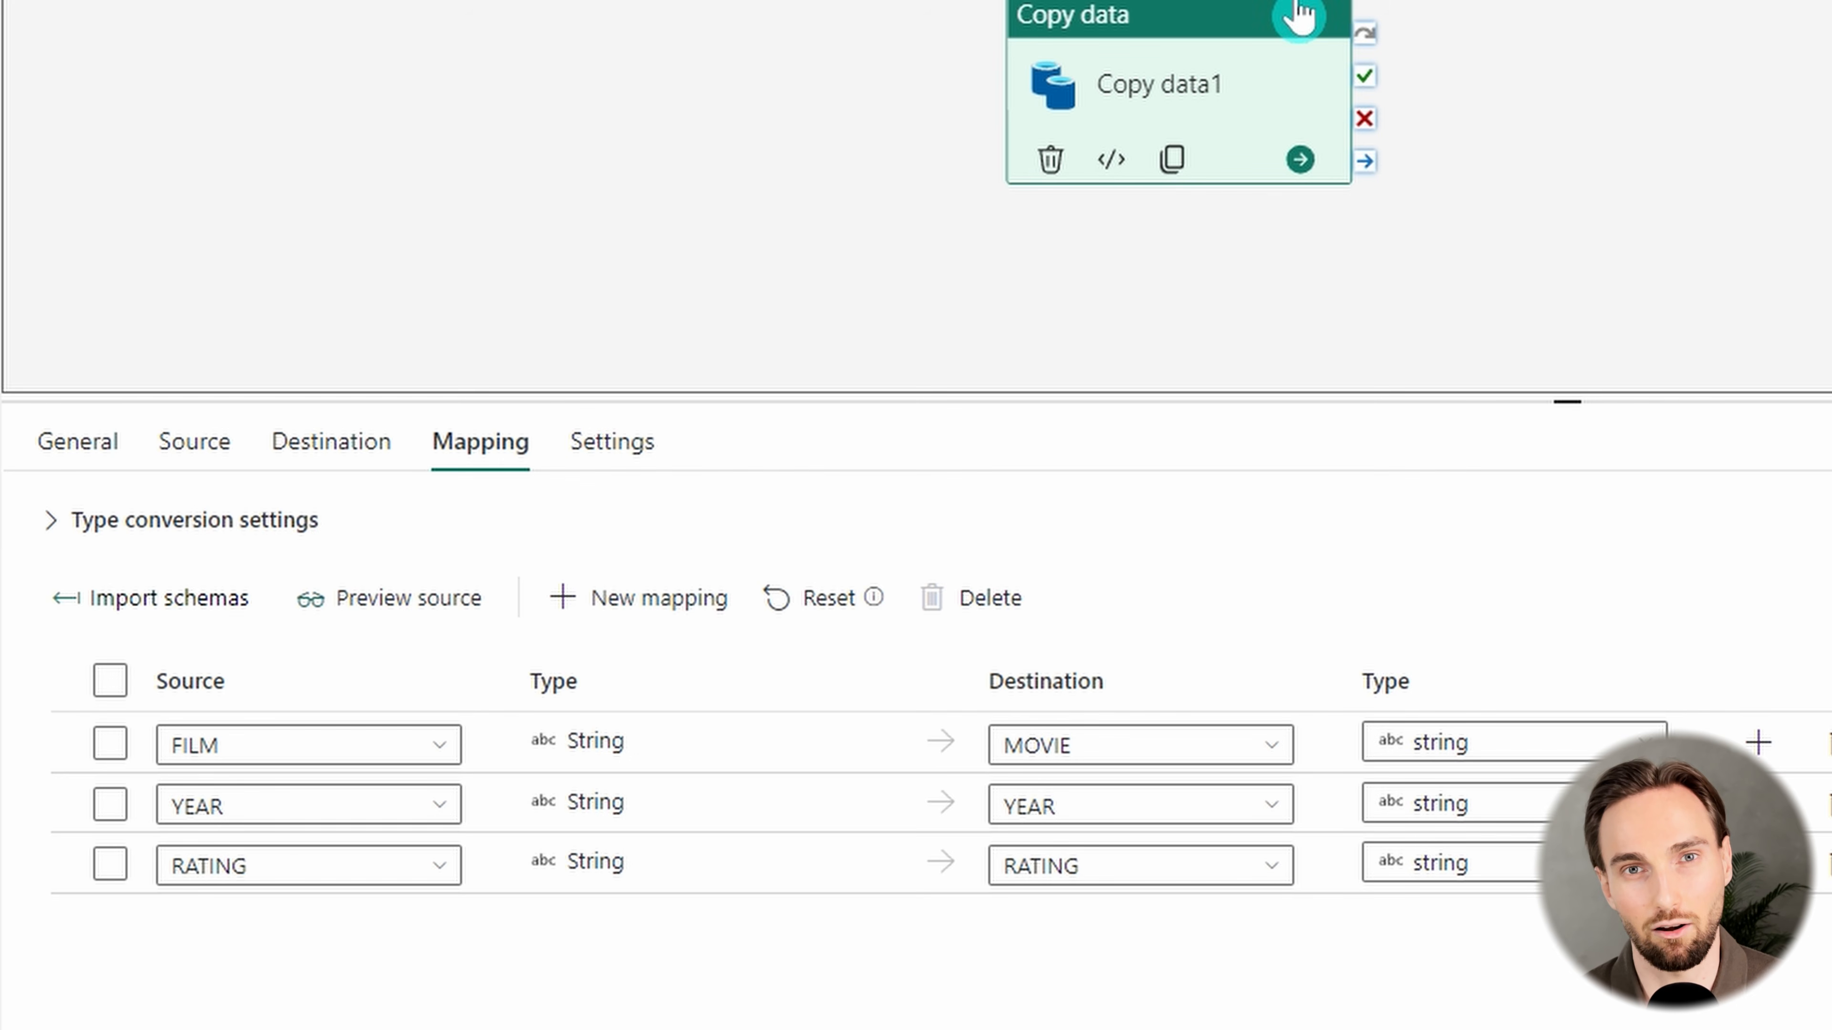
pyautogui.click(107, 749)
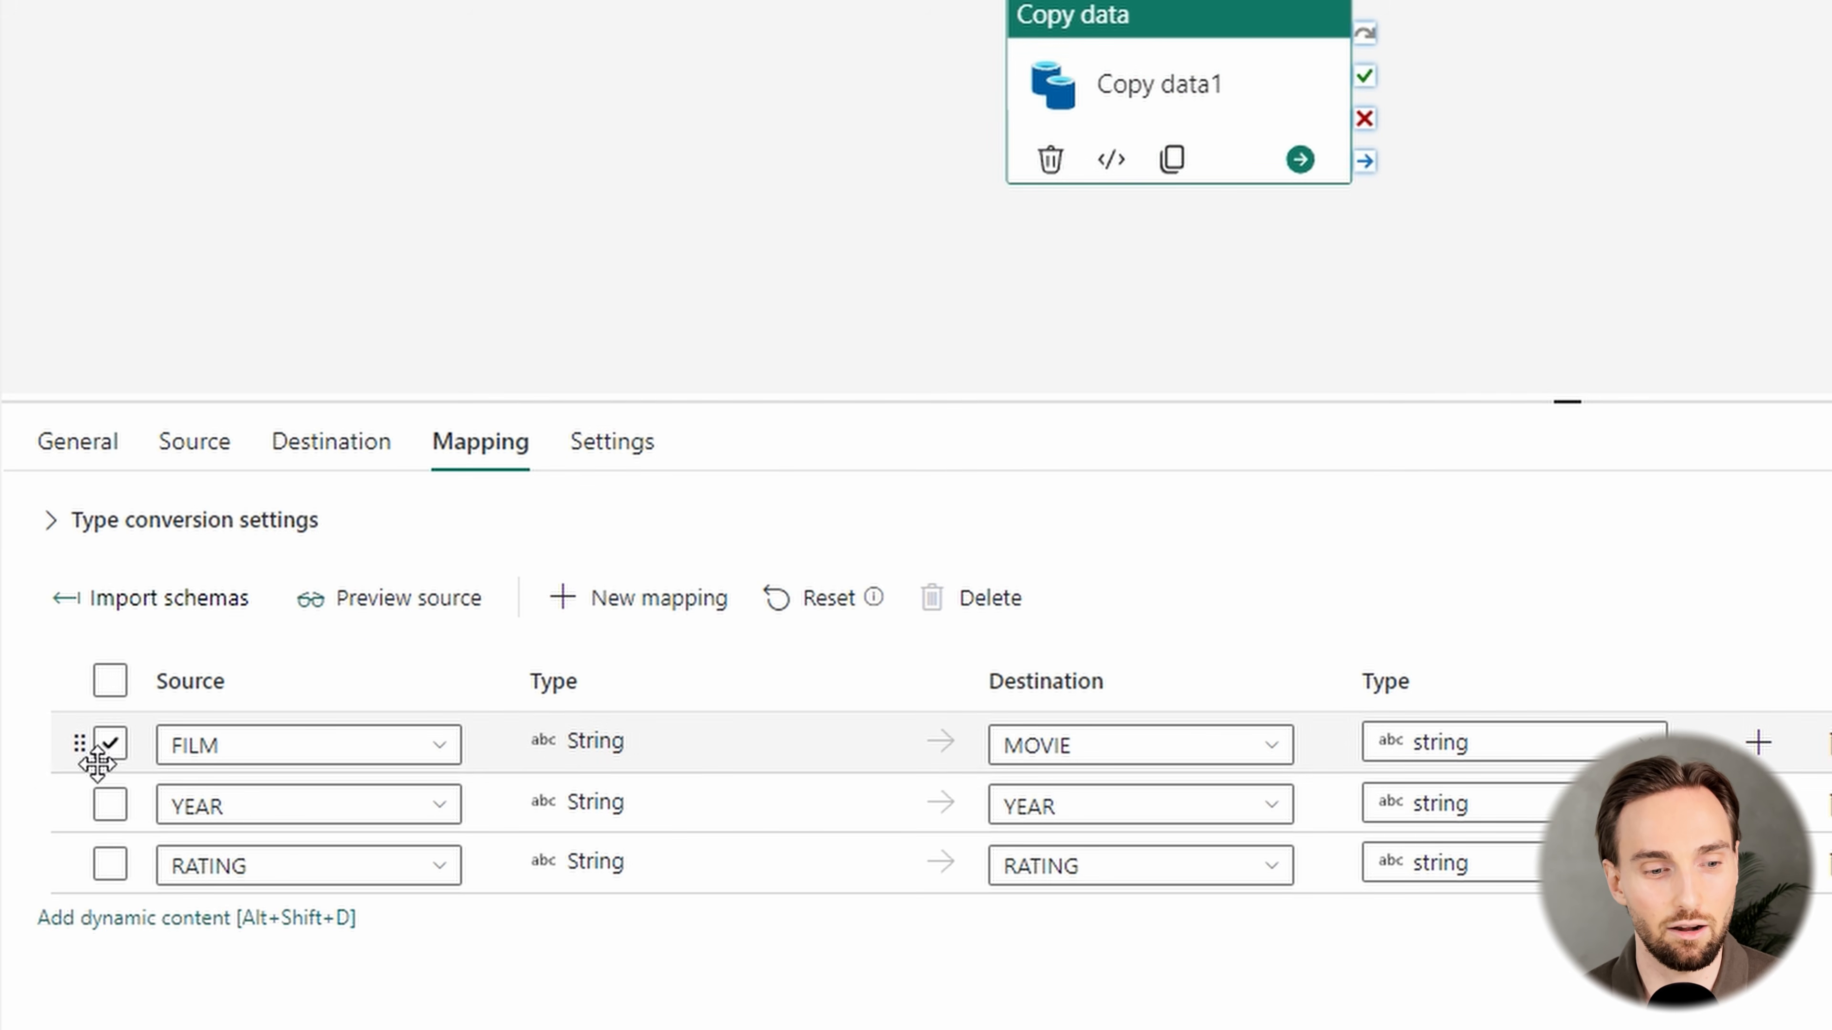
pyautogui.click(101, 755)
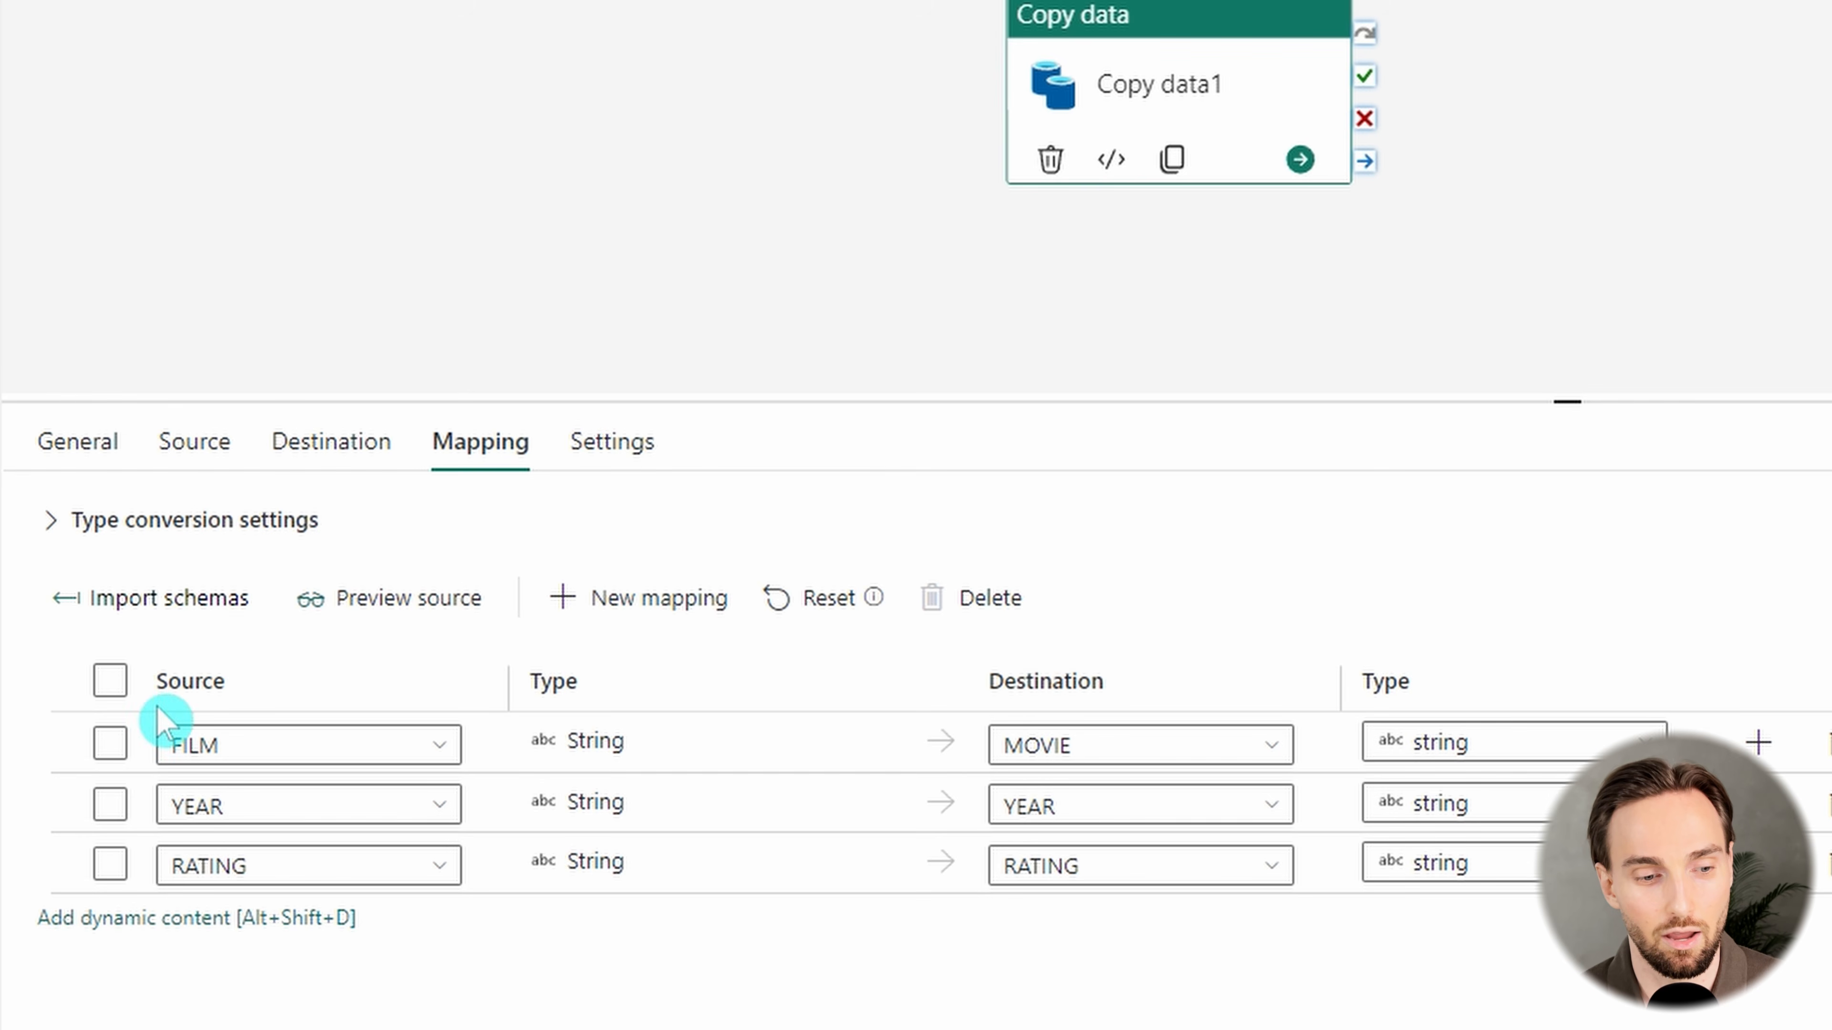
pyautogui.click(110, 681)
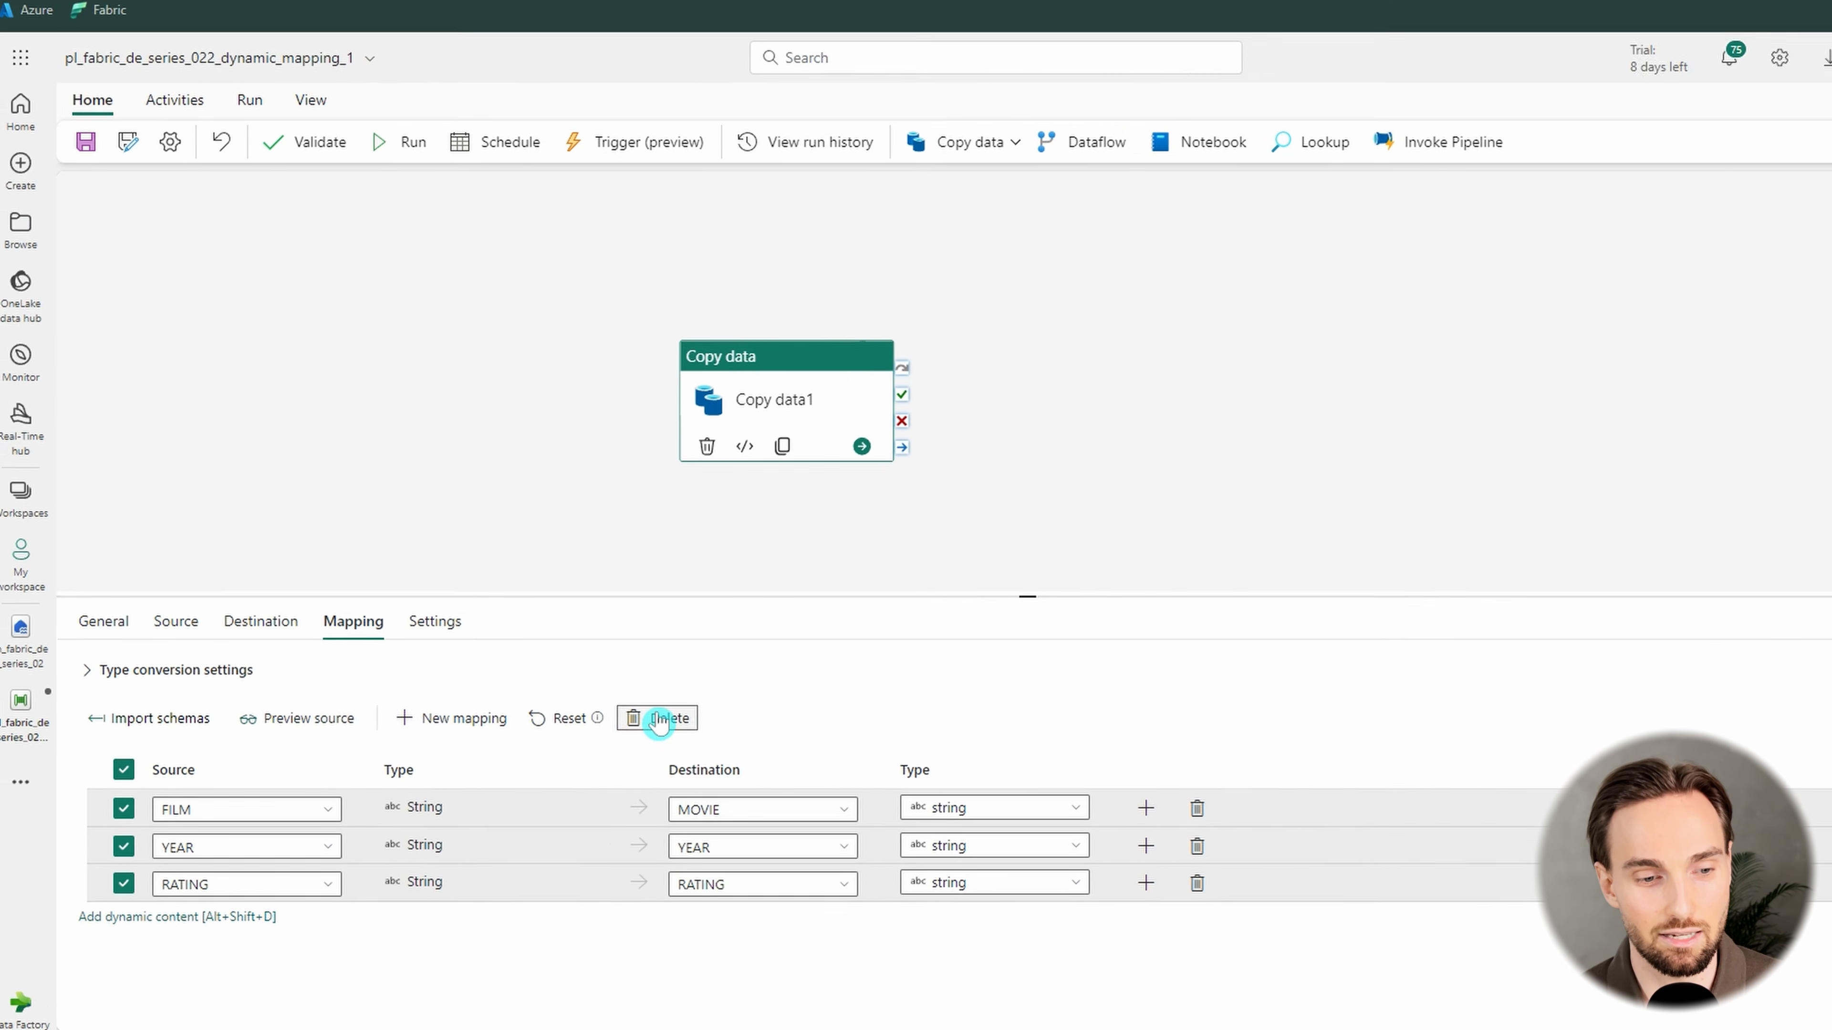
pyautogui.click(658, 719)
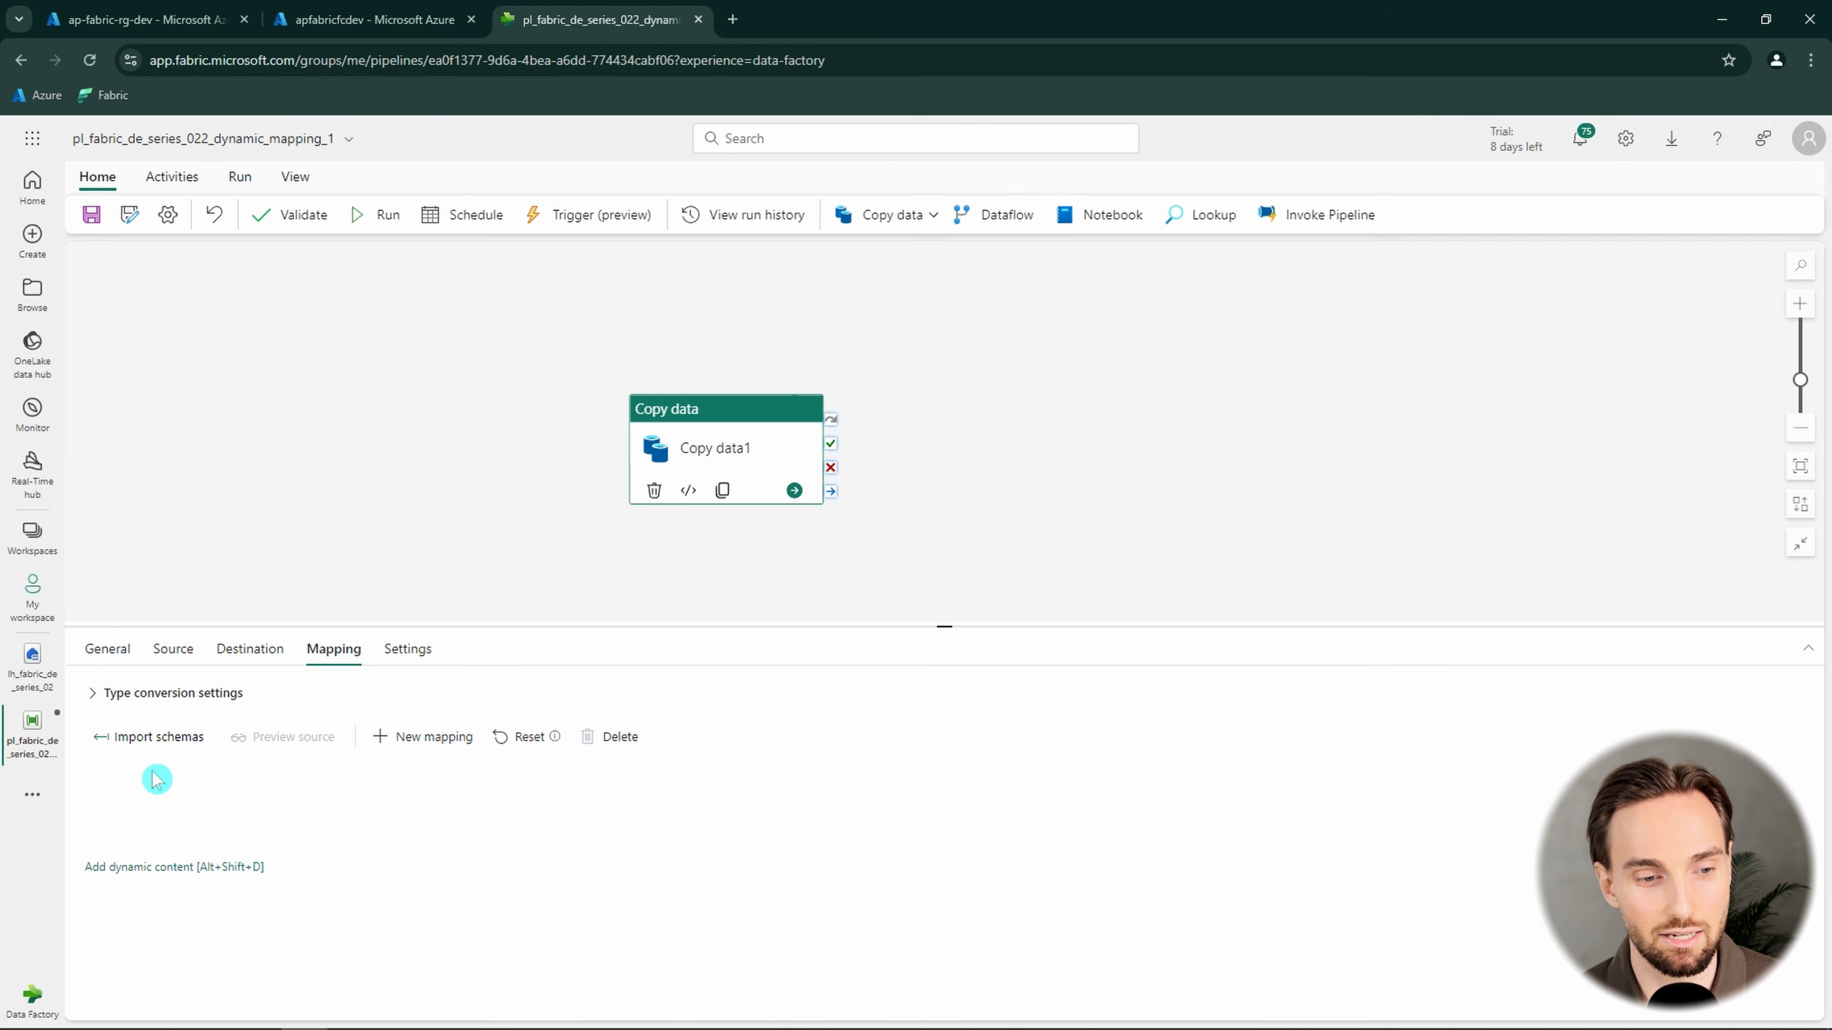
# View the expression builder for the mapping's dynamic content, cancel it, and import the schemas again
pyautogui.click(161, 870)
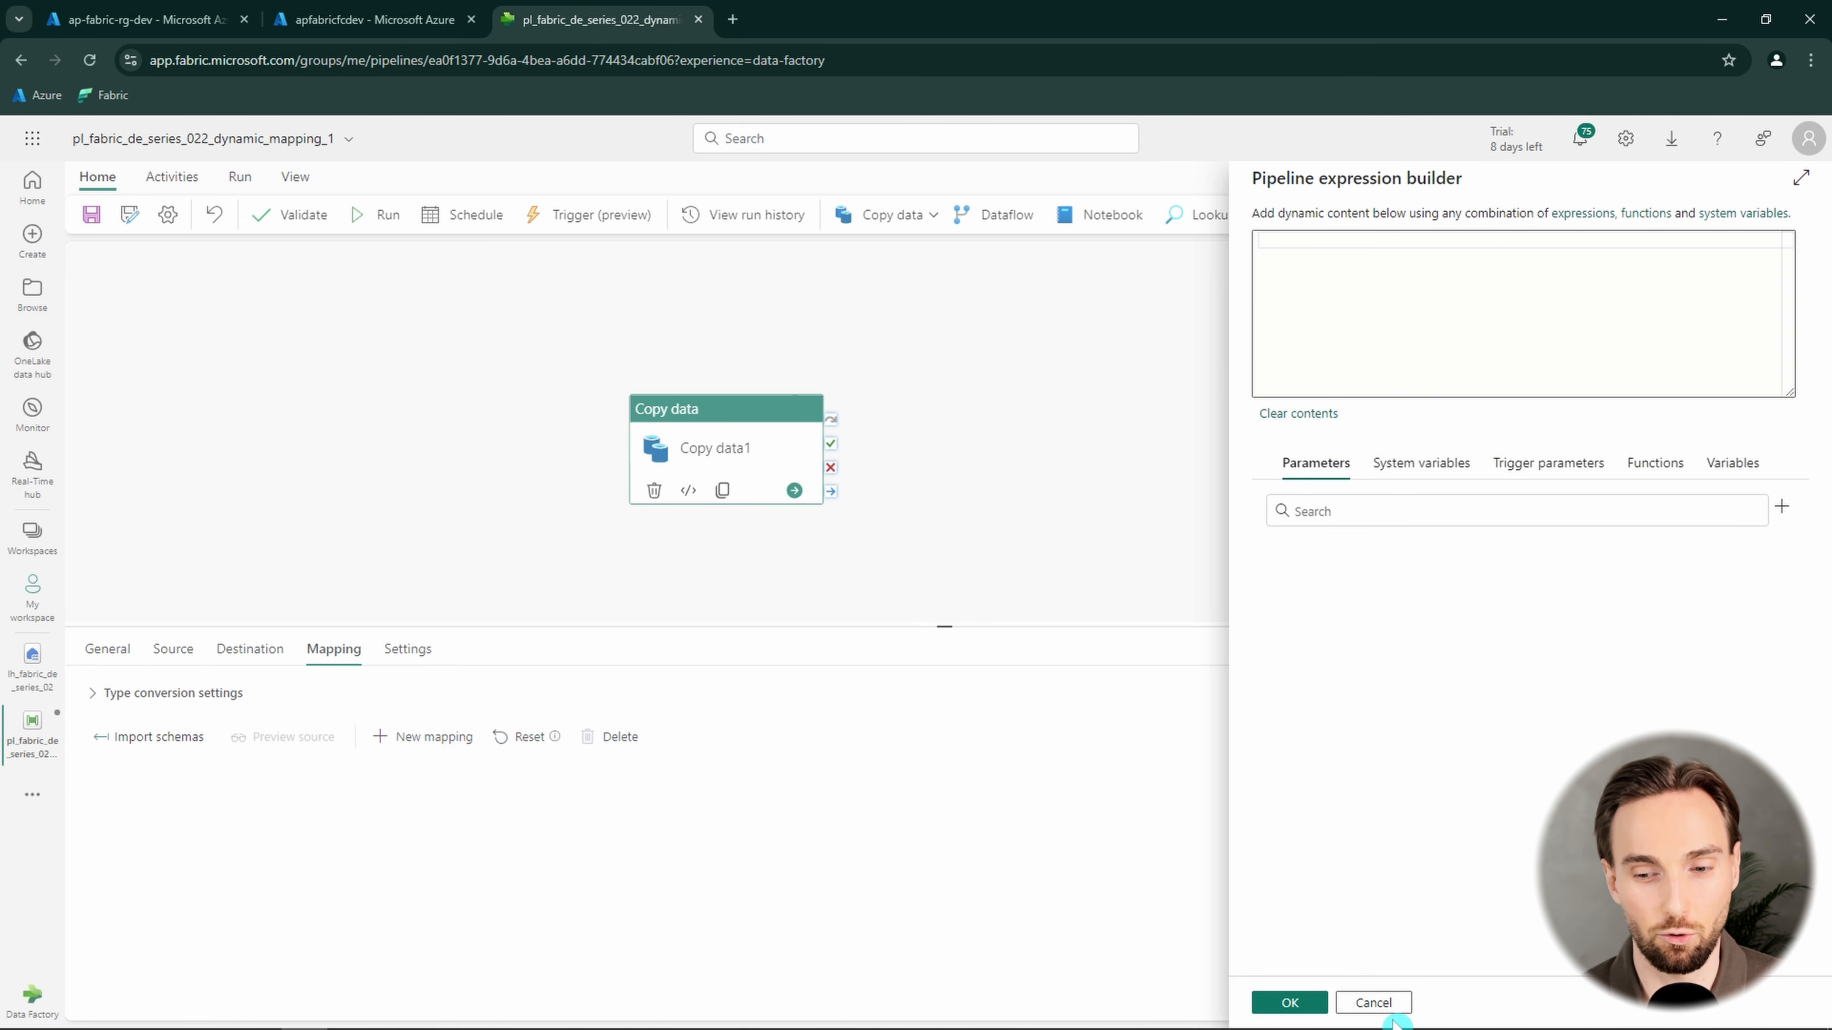
pyautogui.click(1374, 1003)
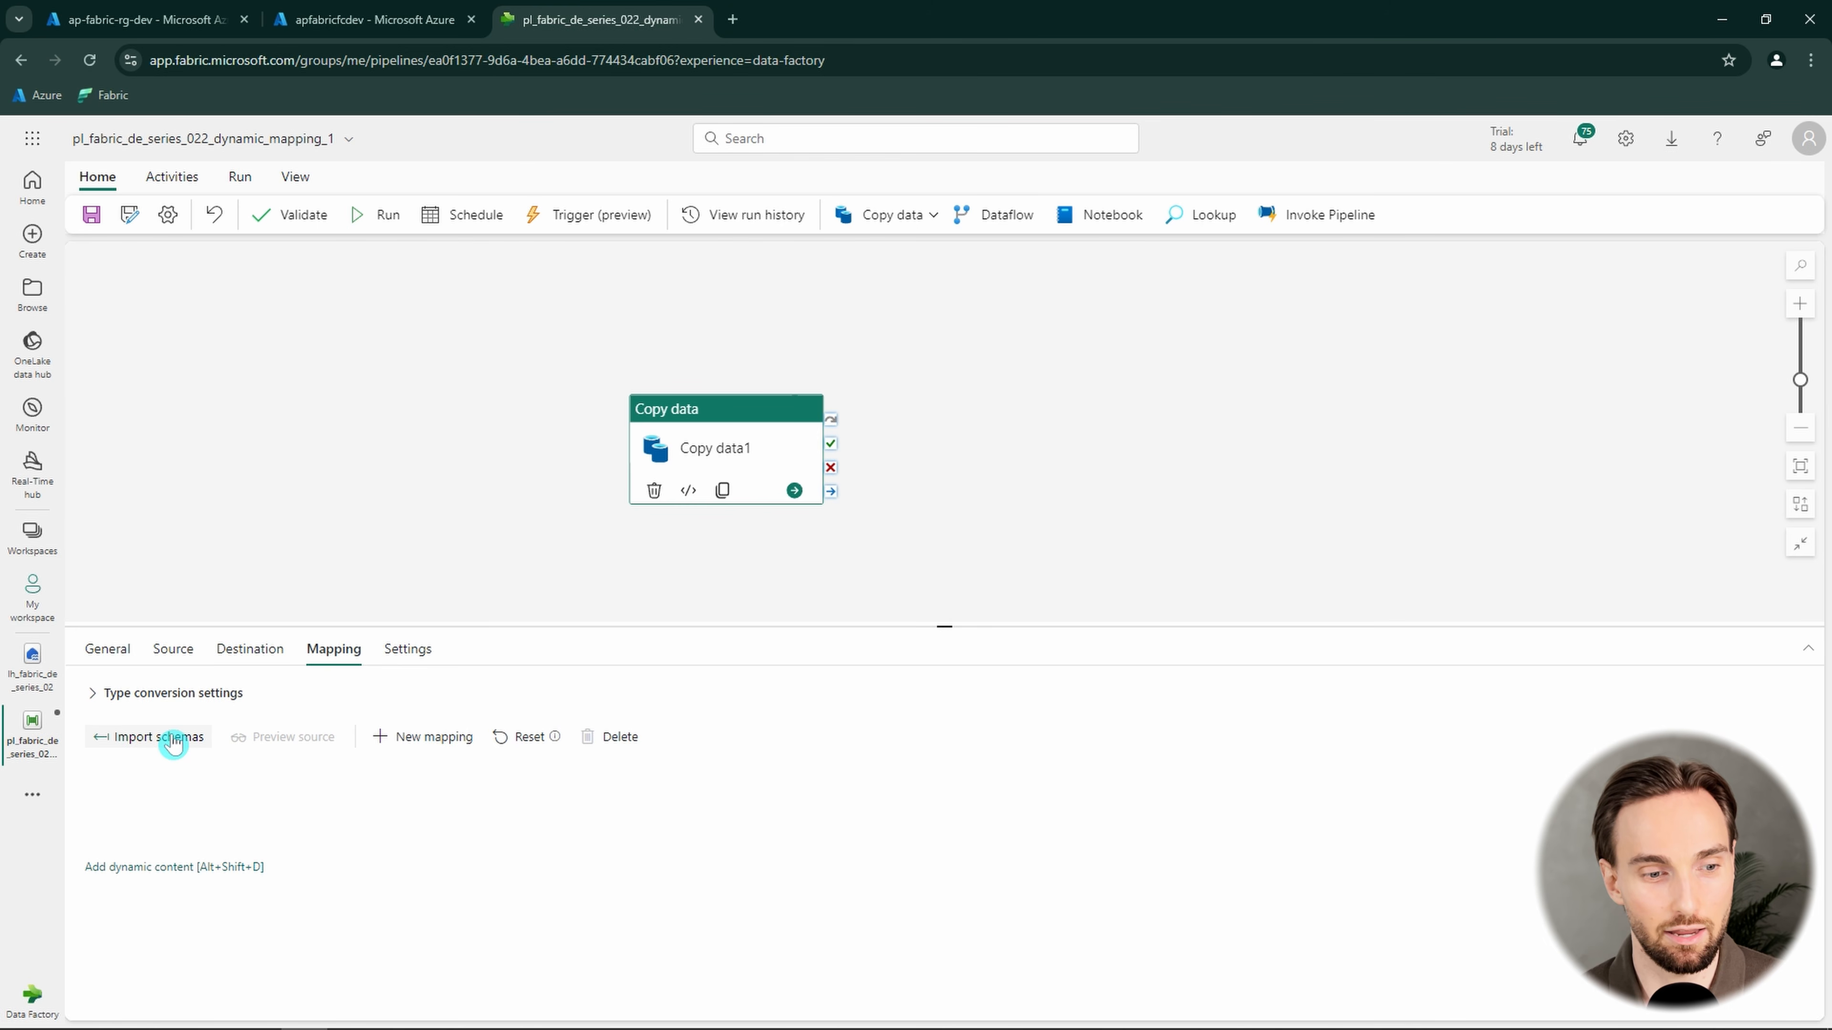
pyautogui.click(178, 744)
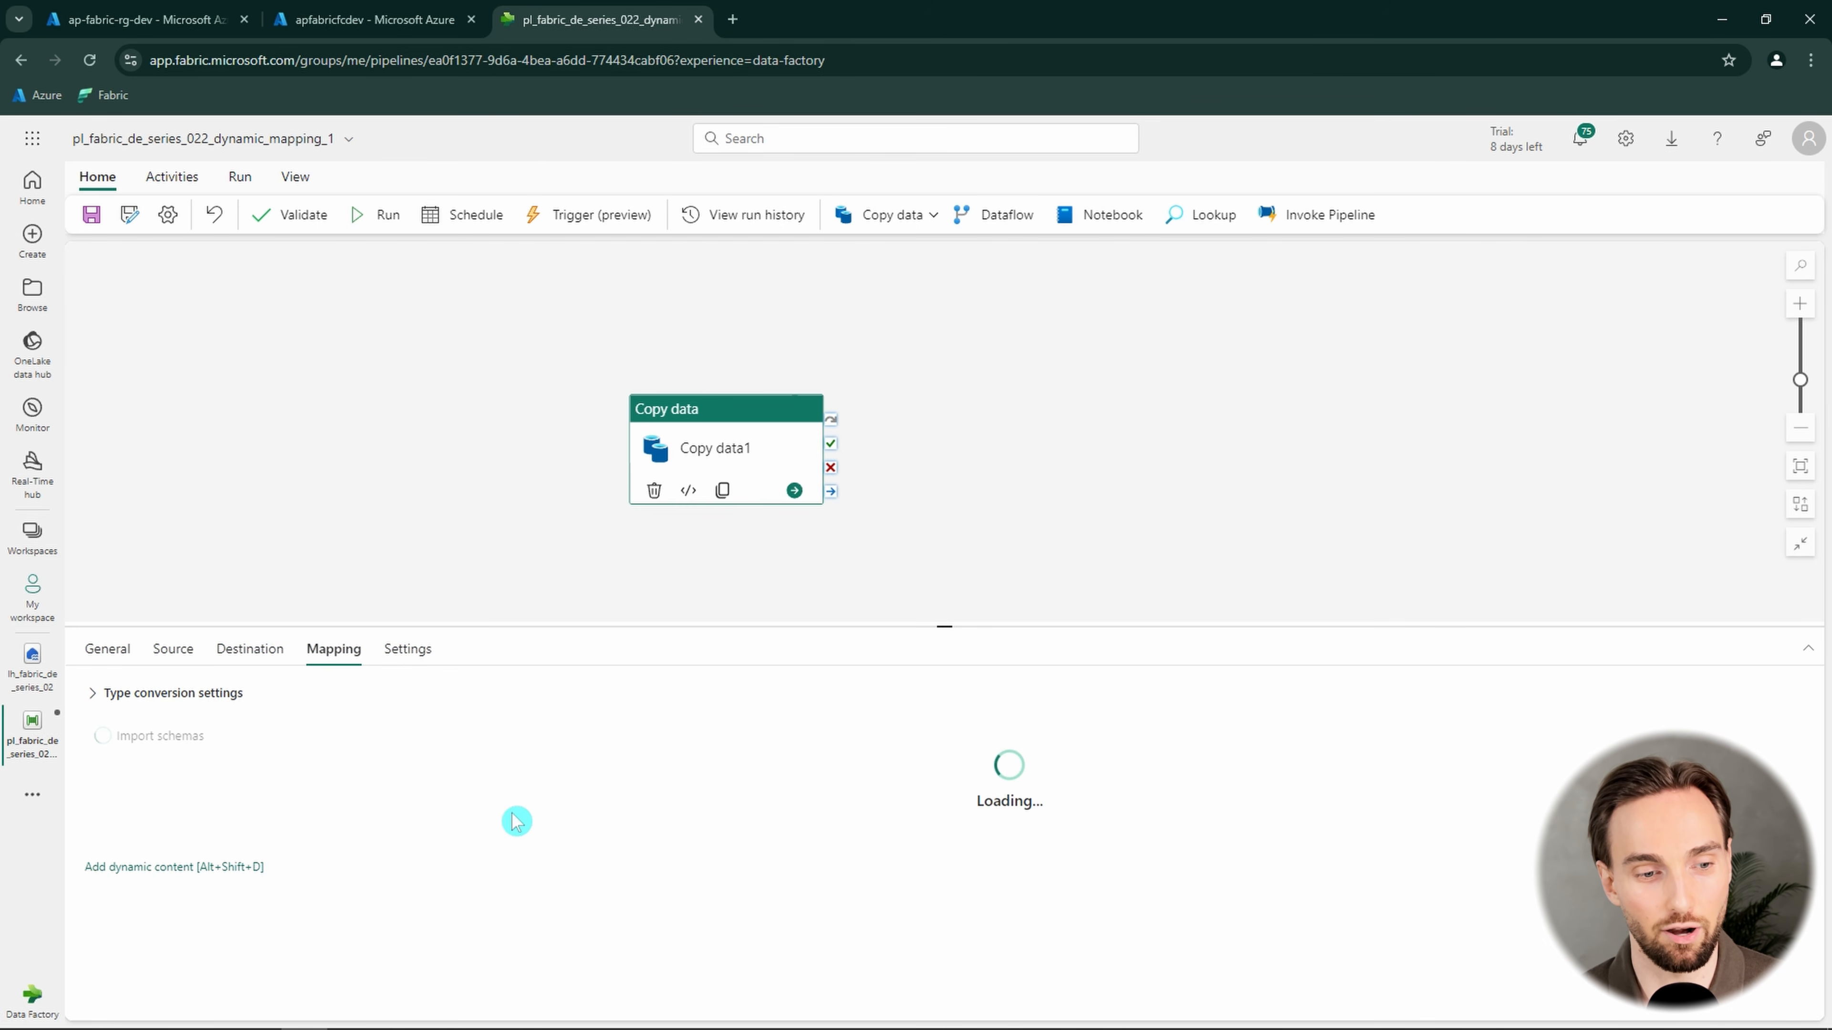
# Open the pipeline's JSON code and find the translator section of the Copy data1 activity
pyautogui.click(309, 180)
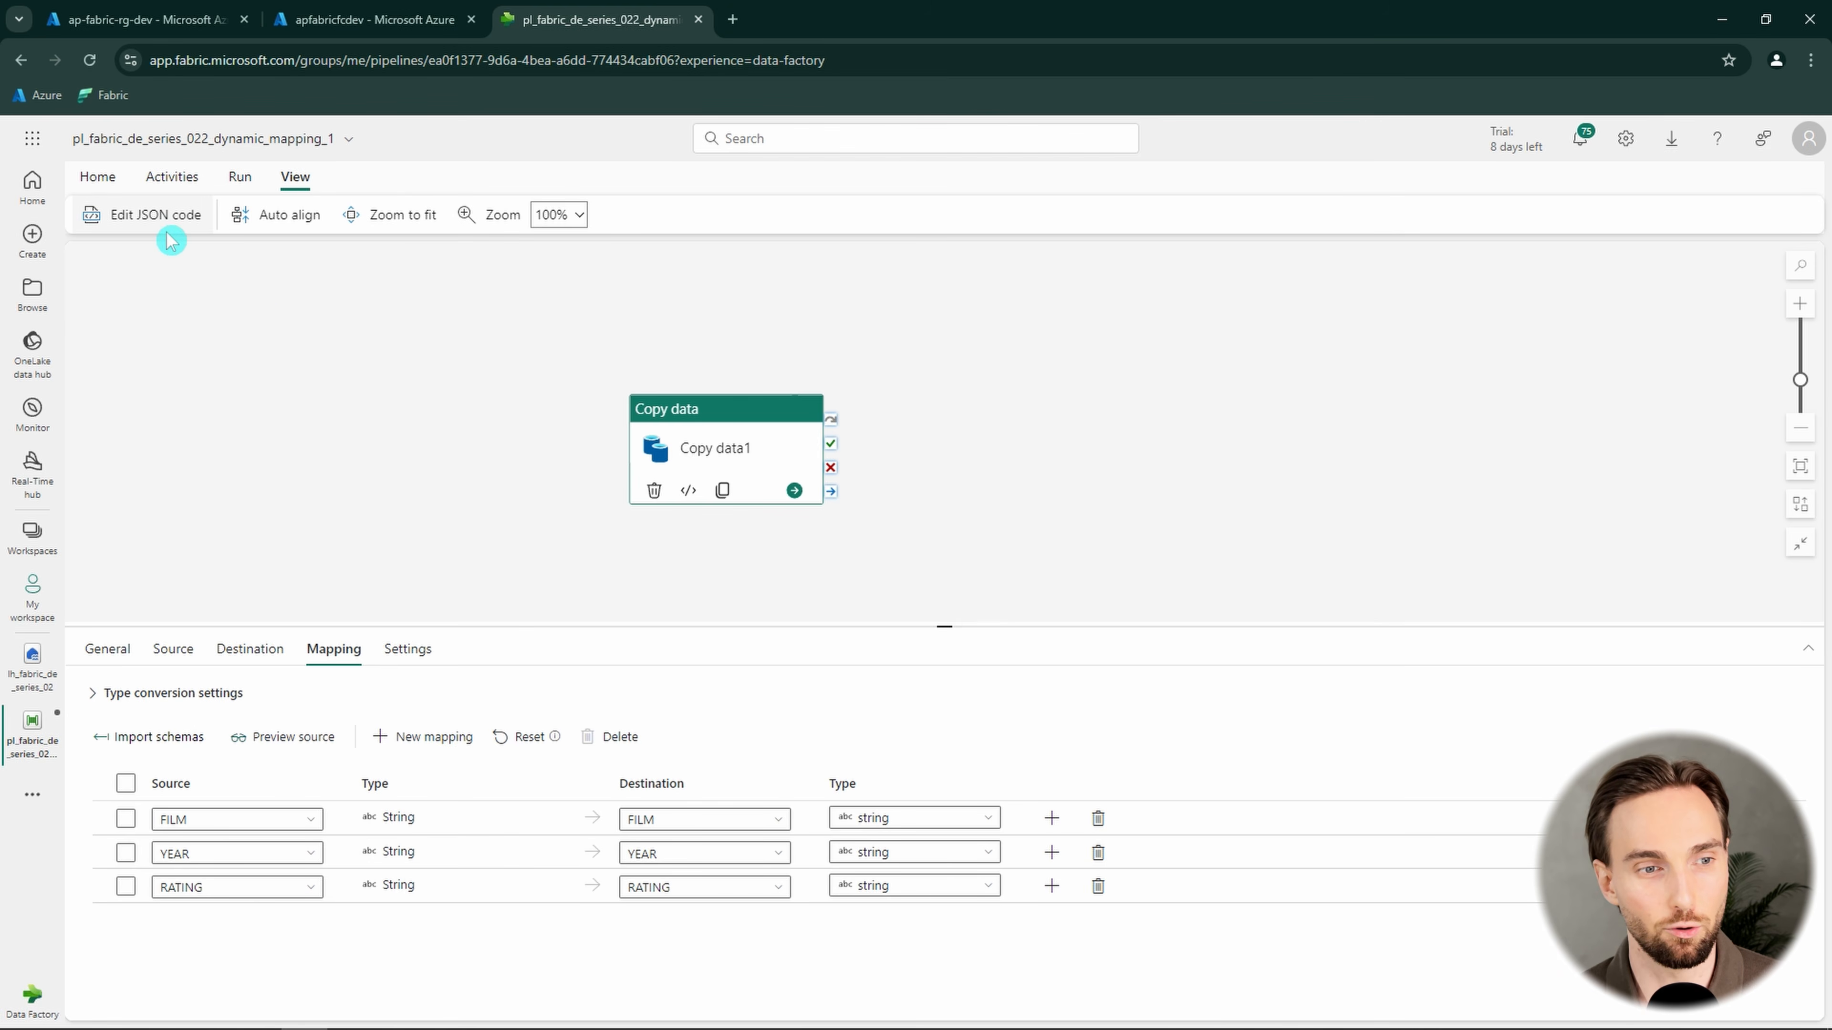
pyautogui.click(191, 229)
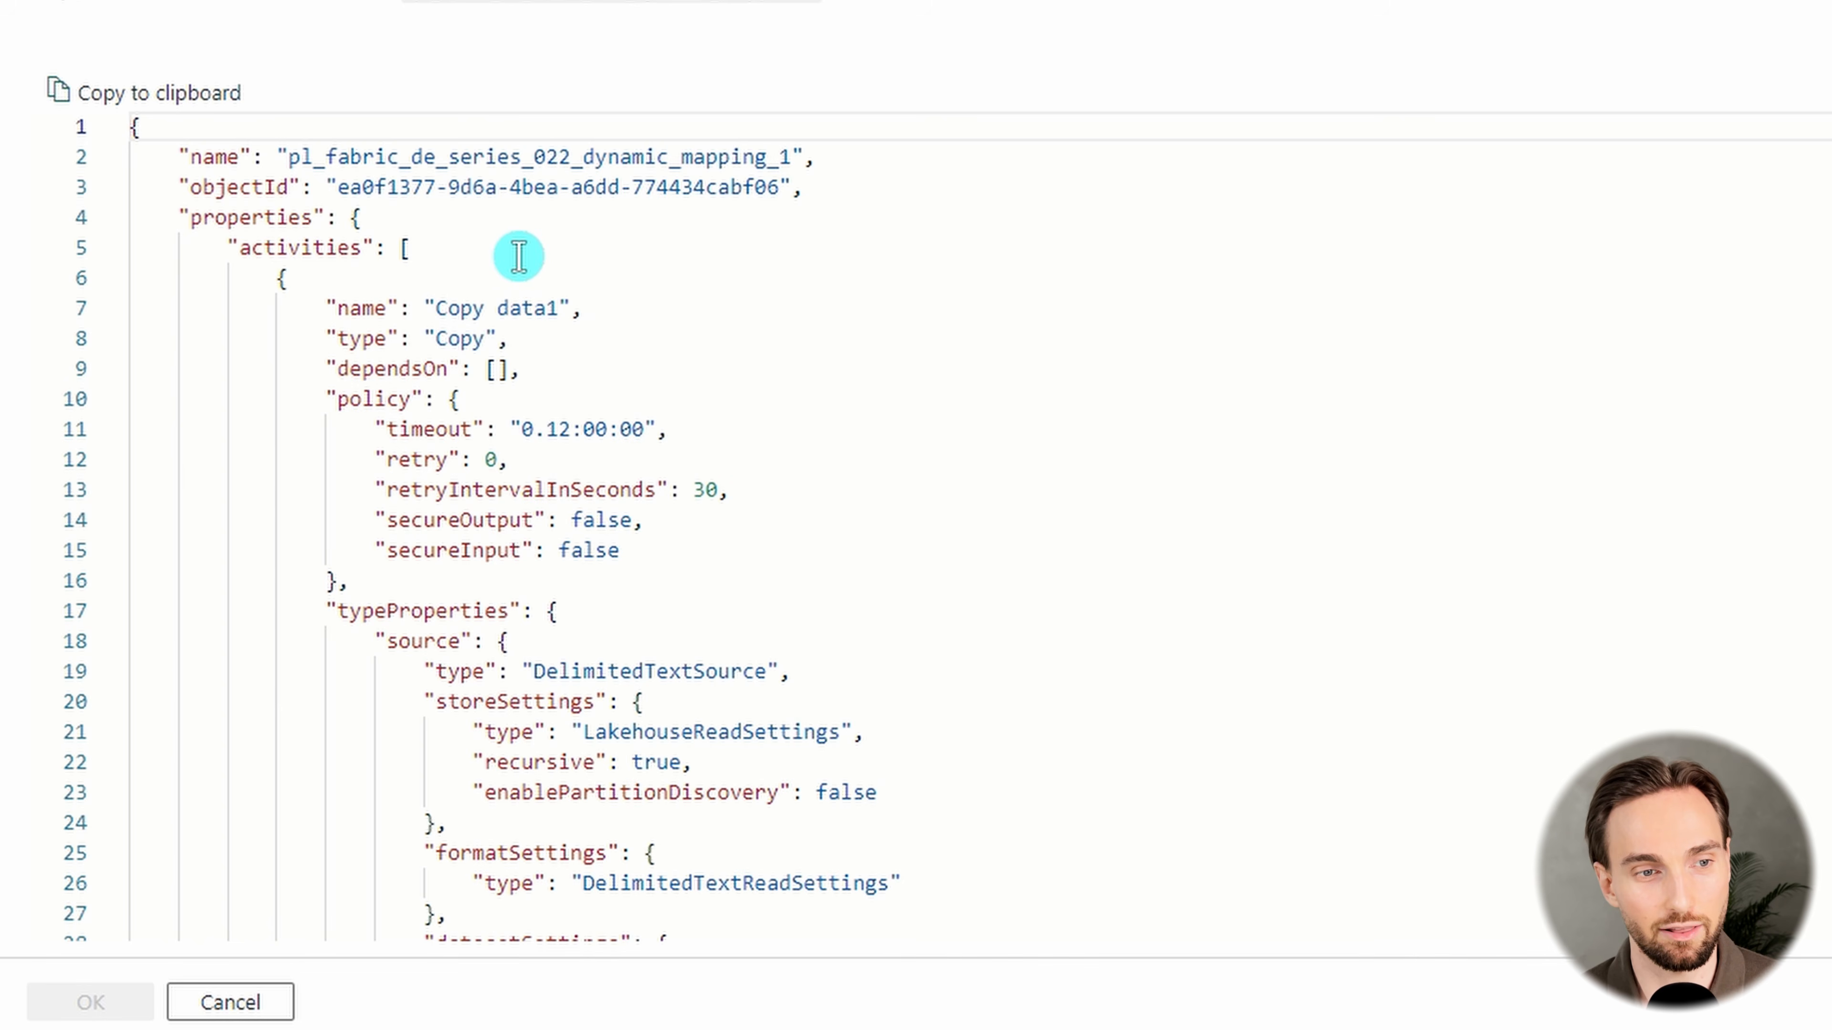
pyautogui.scroll(-10, 518, 257)
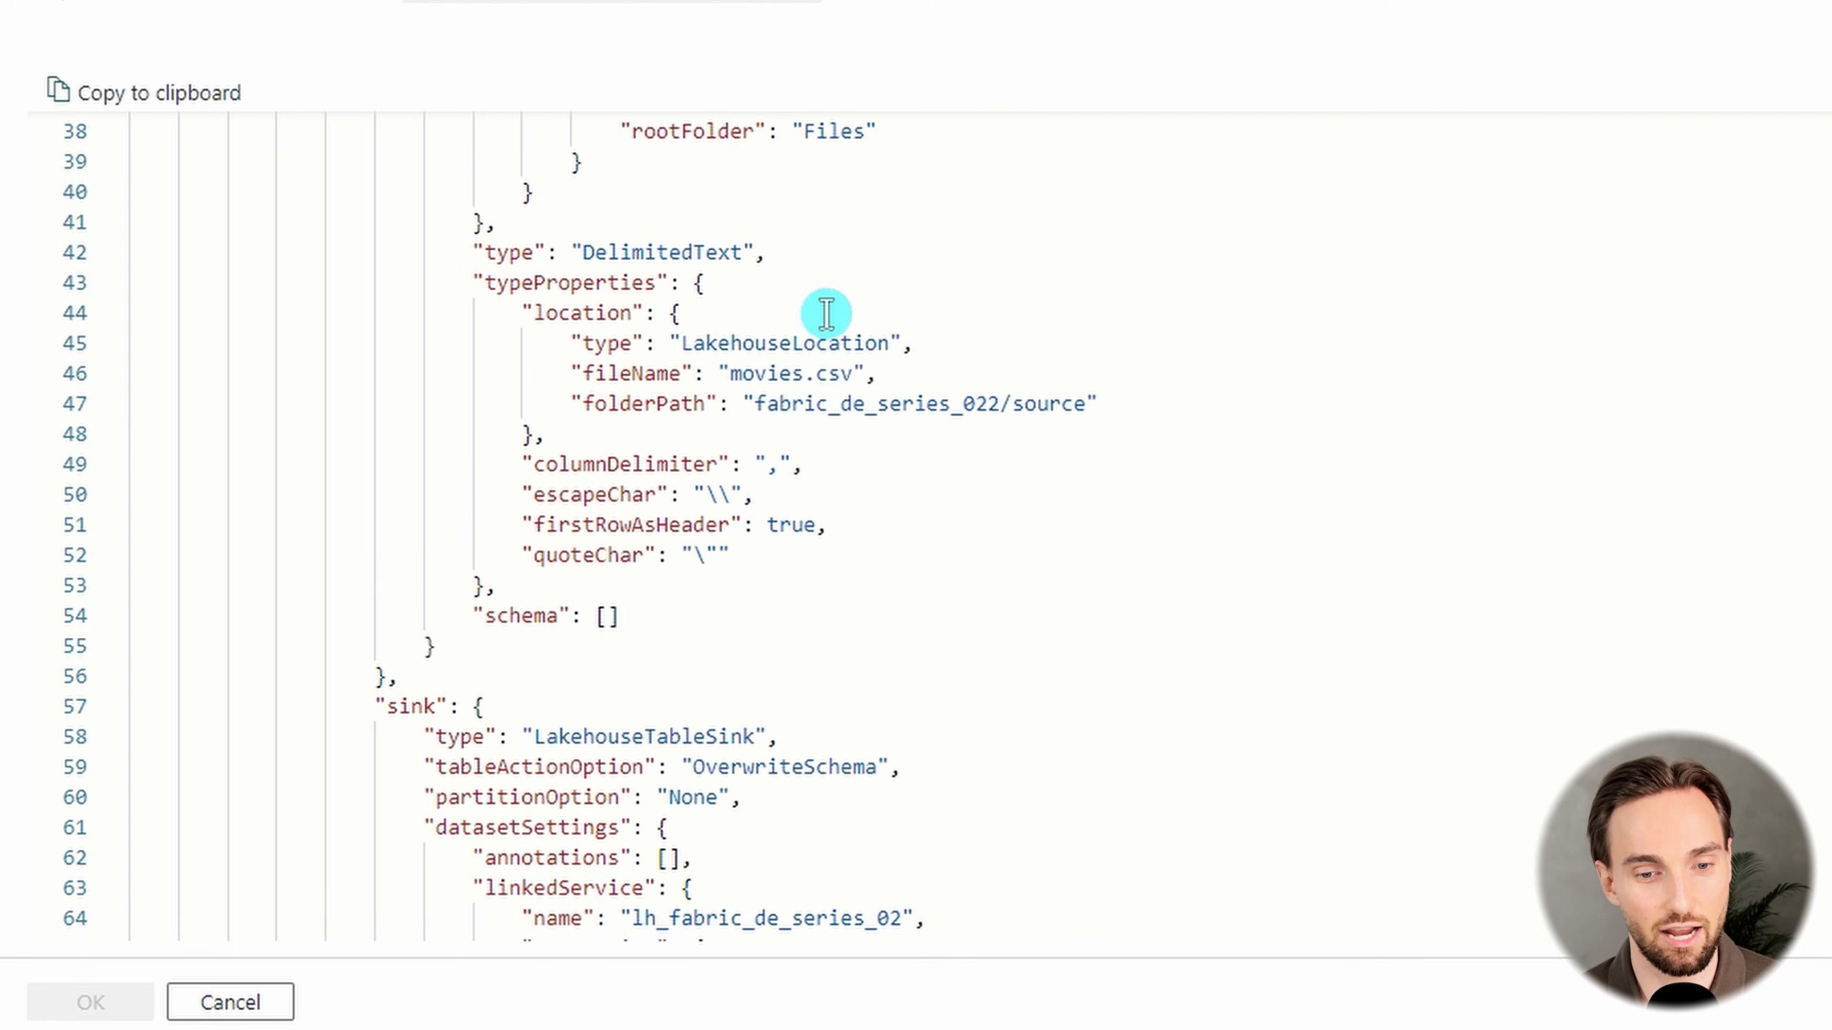
pyautogui.scroll(-9, 826, 312)
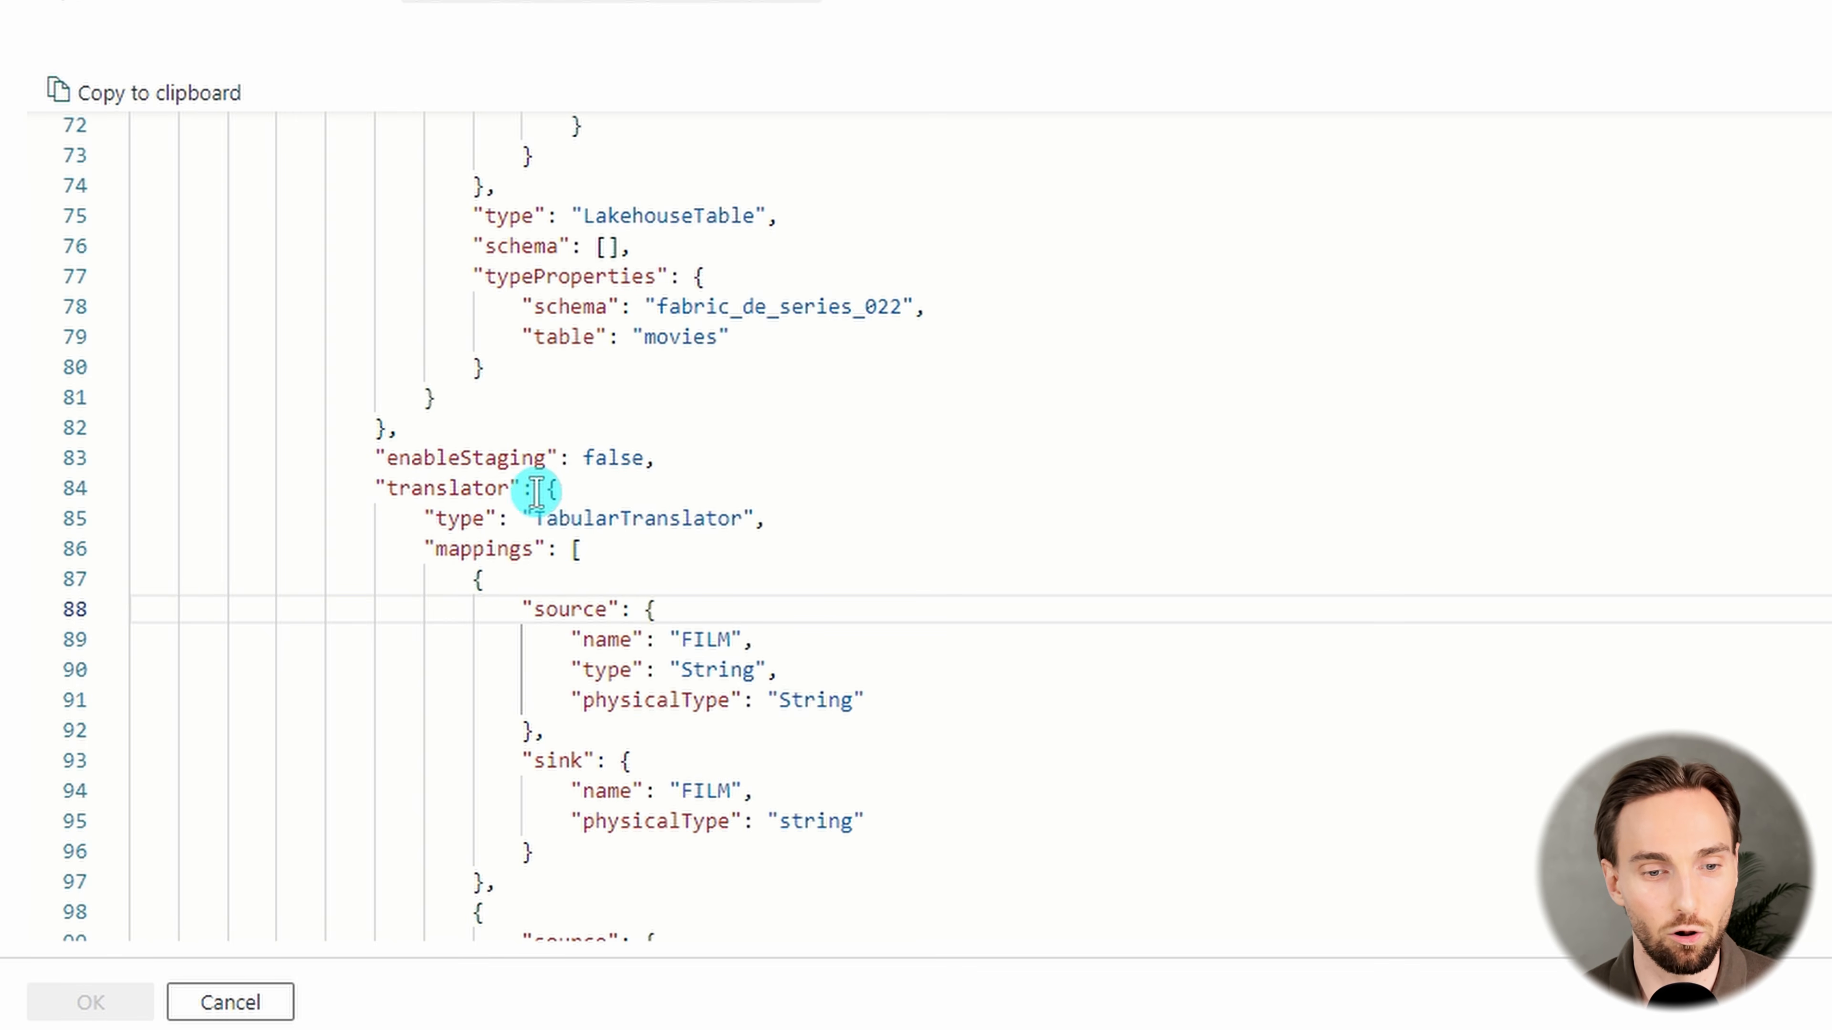
pyautogui.scroll(-1, 558, 503)
pyautogui.moveTo(543, 412); pyautogui.dragTo(756, 561)
pyautogui.click(573, 478)
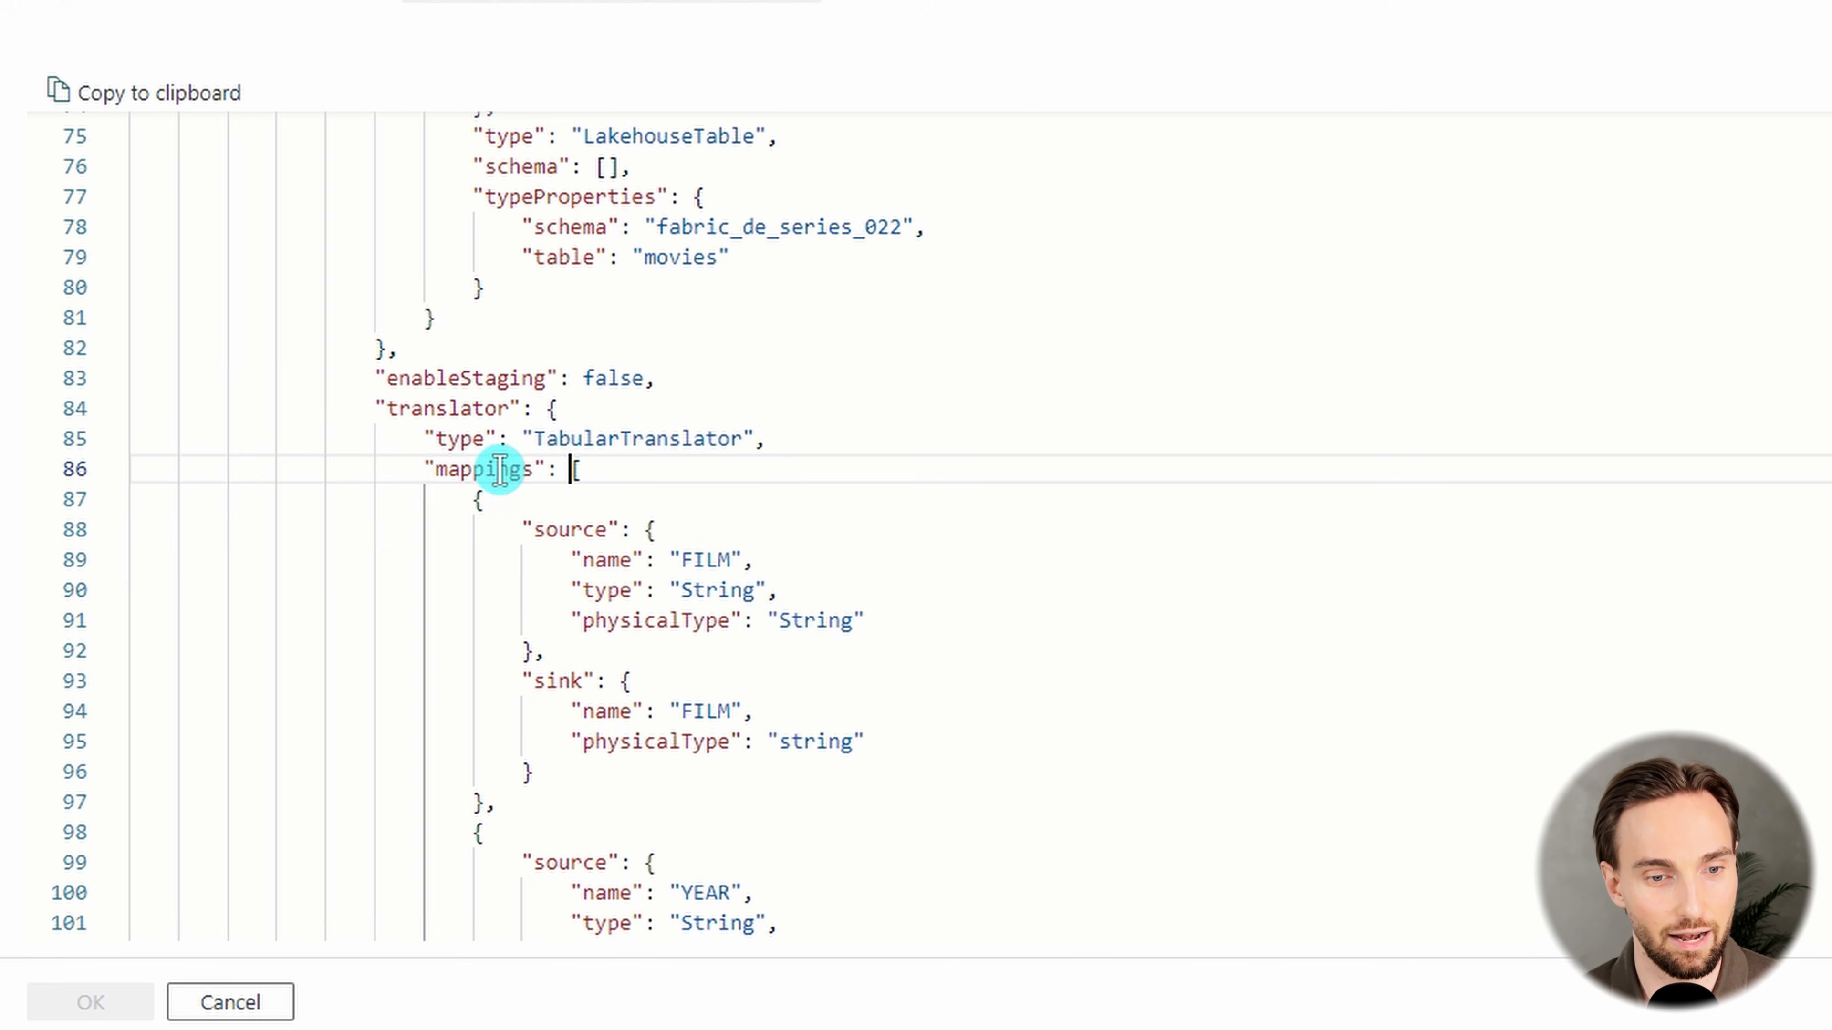
# Examine the source and sink entries of each column in the translator's mappings array
pyautogui.doubleClick(499, 470)
pyautogui.scroll(-3, 552, 409)
pyautogui.scroll(1, 725, 417)
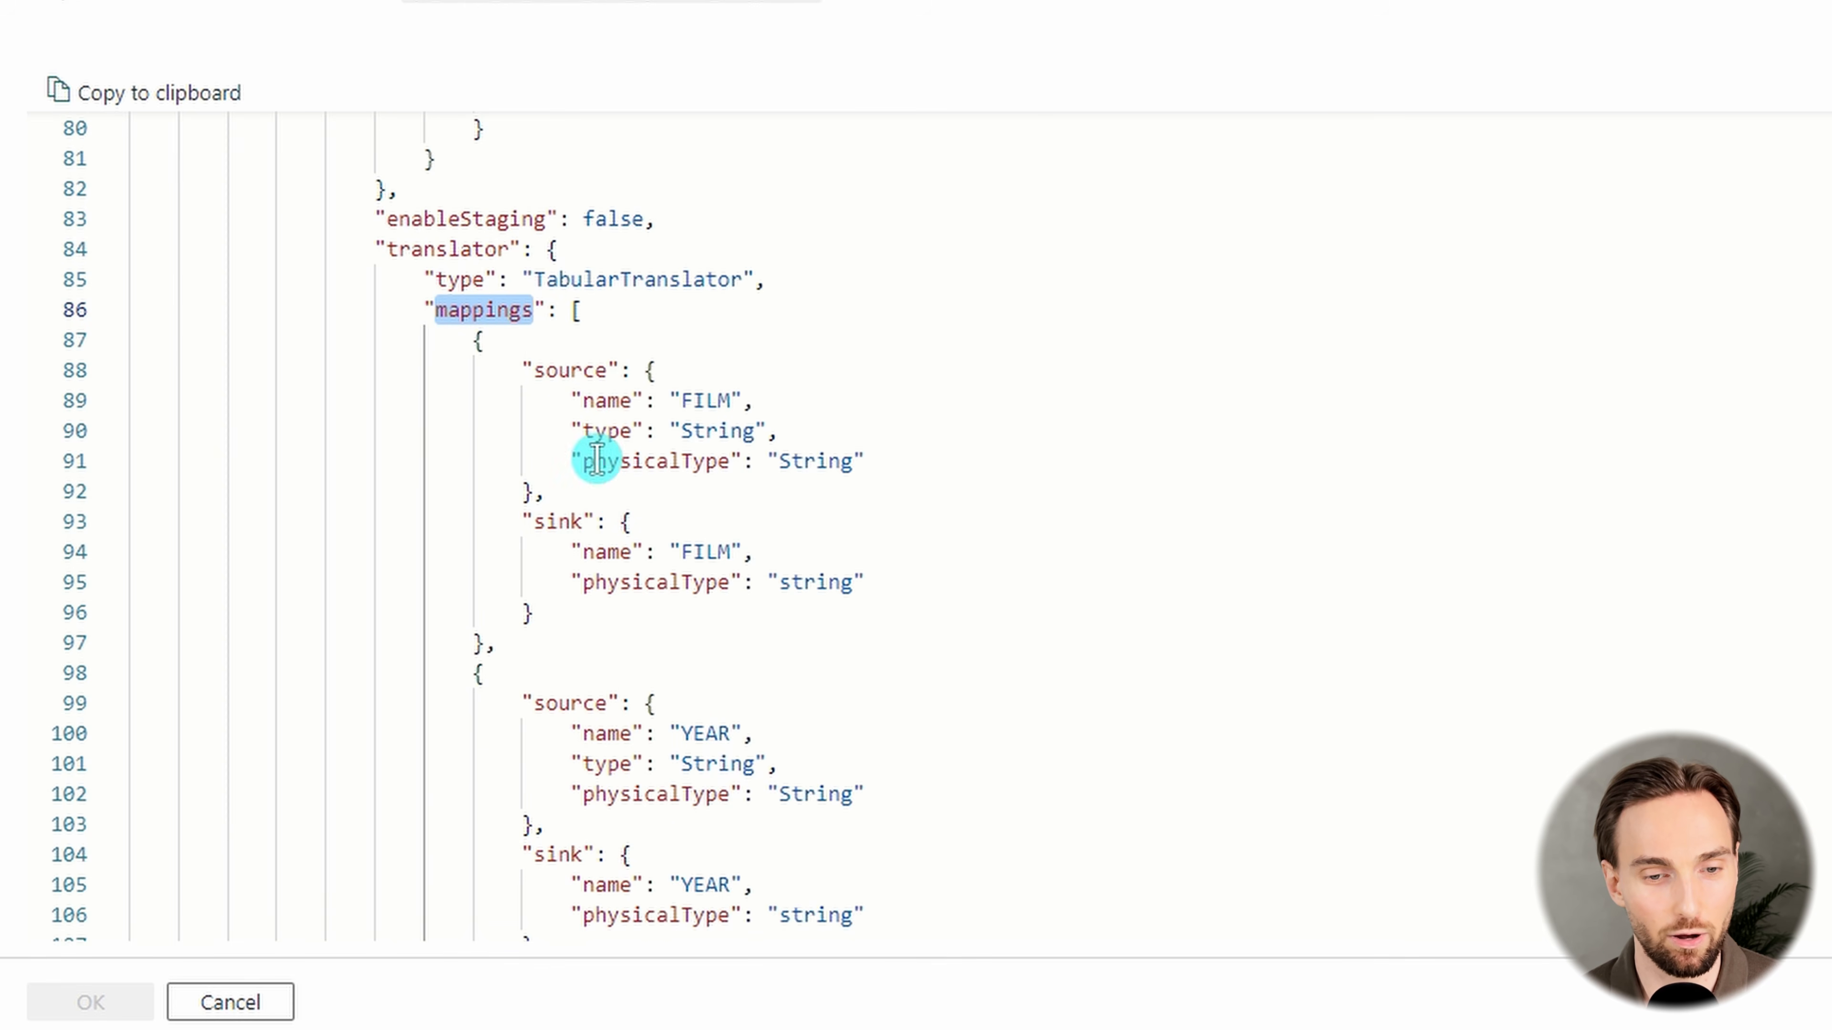
pyautogui.scroll(-1, 727, 500)
pyautogui.scroll(-9, 727, 500)
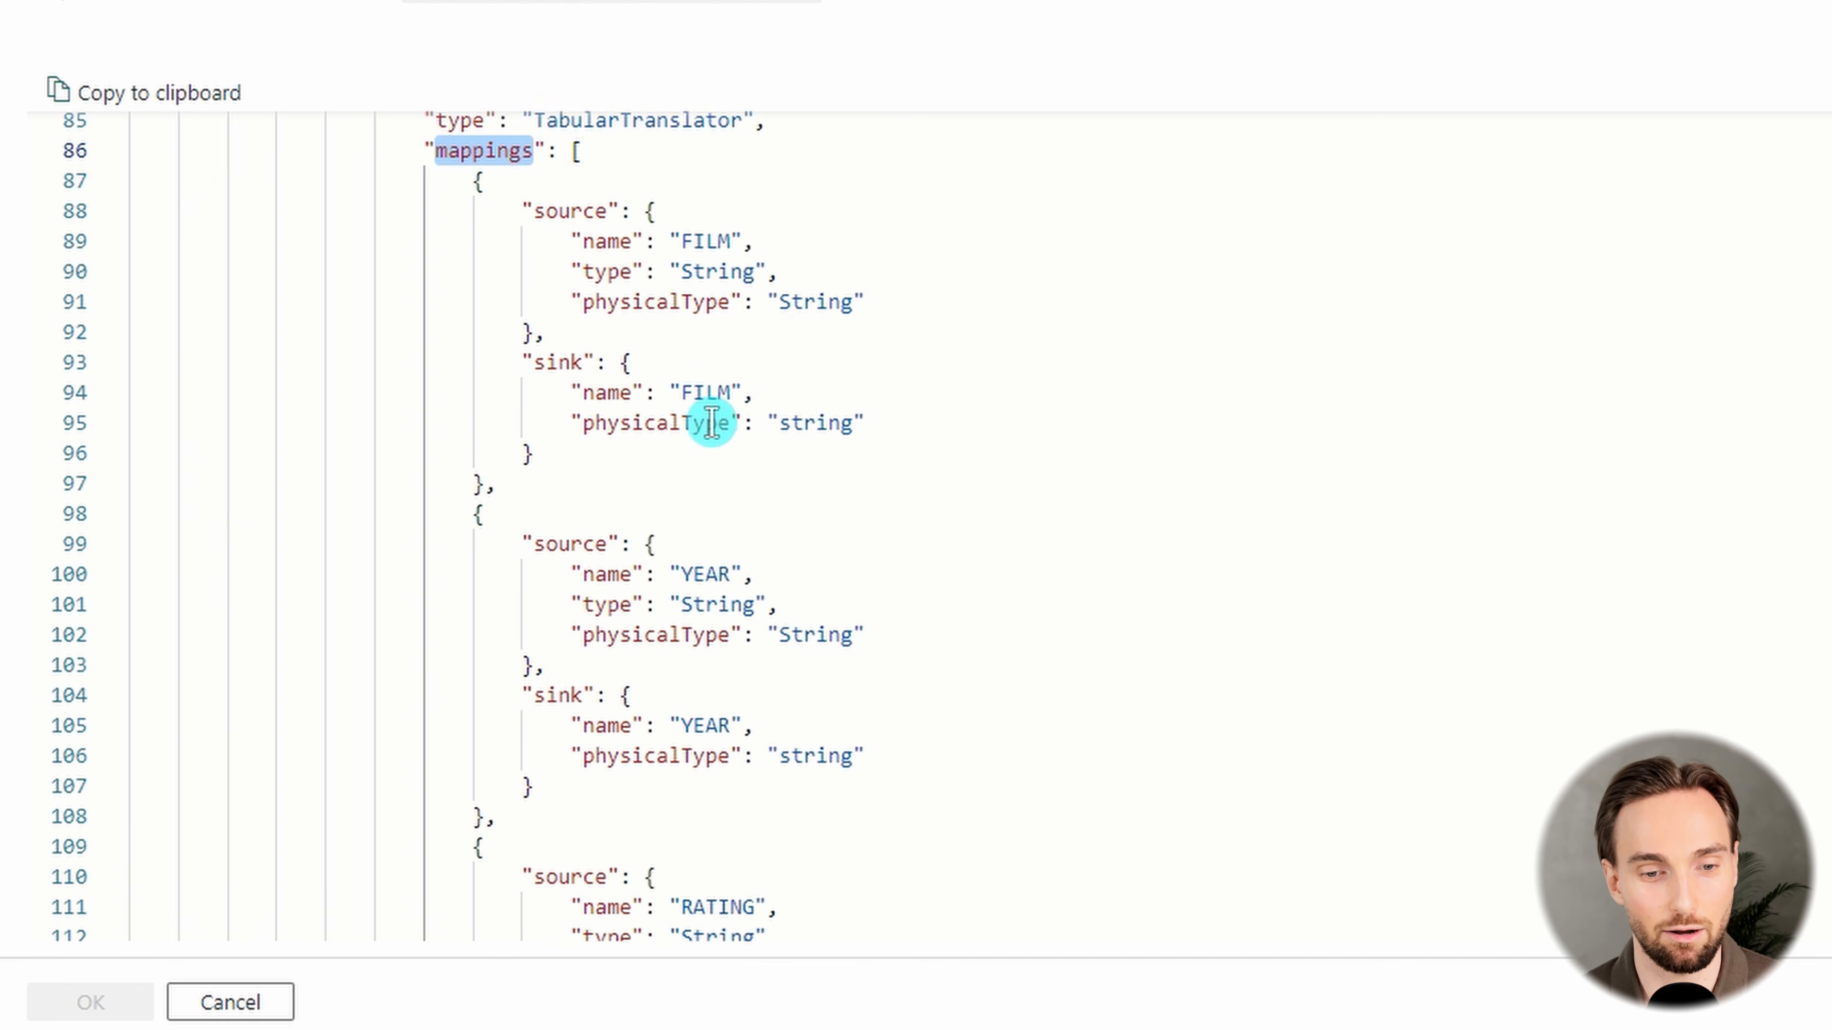
pyautogui.scroll(11, 692, 516)
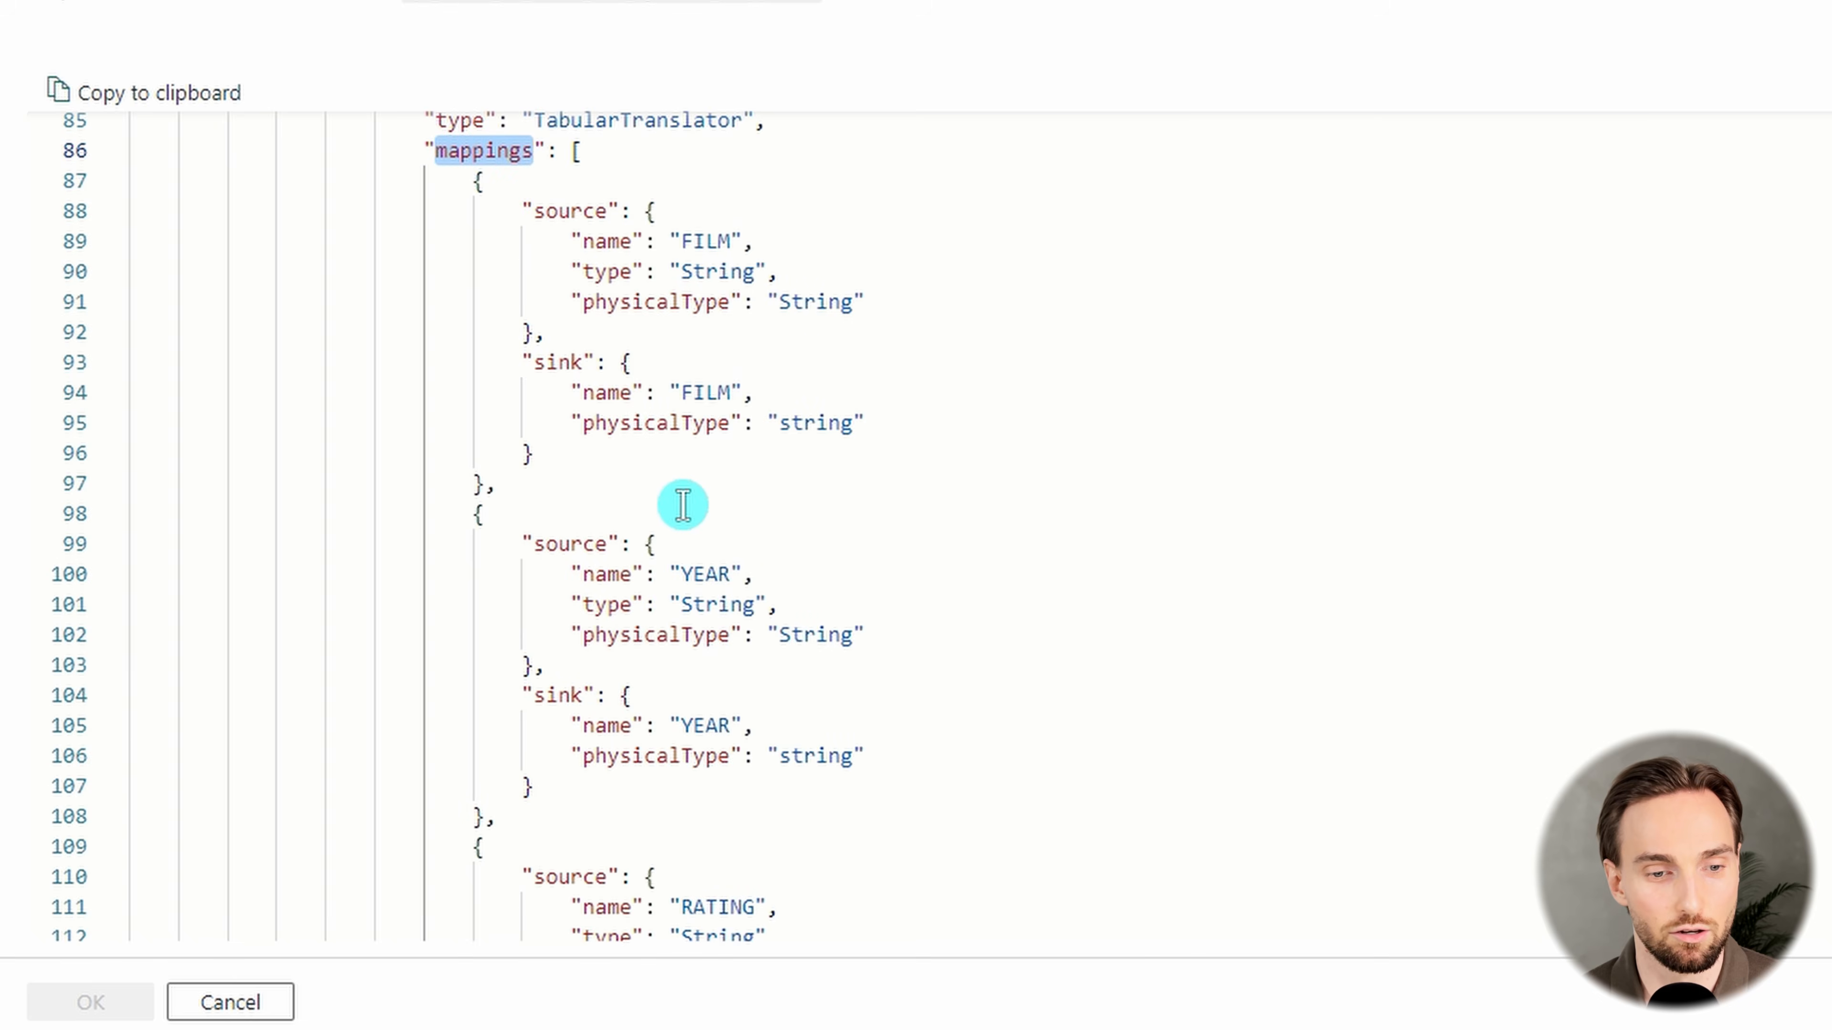
pyautogui.click(702, 426)
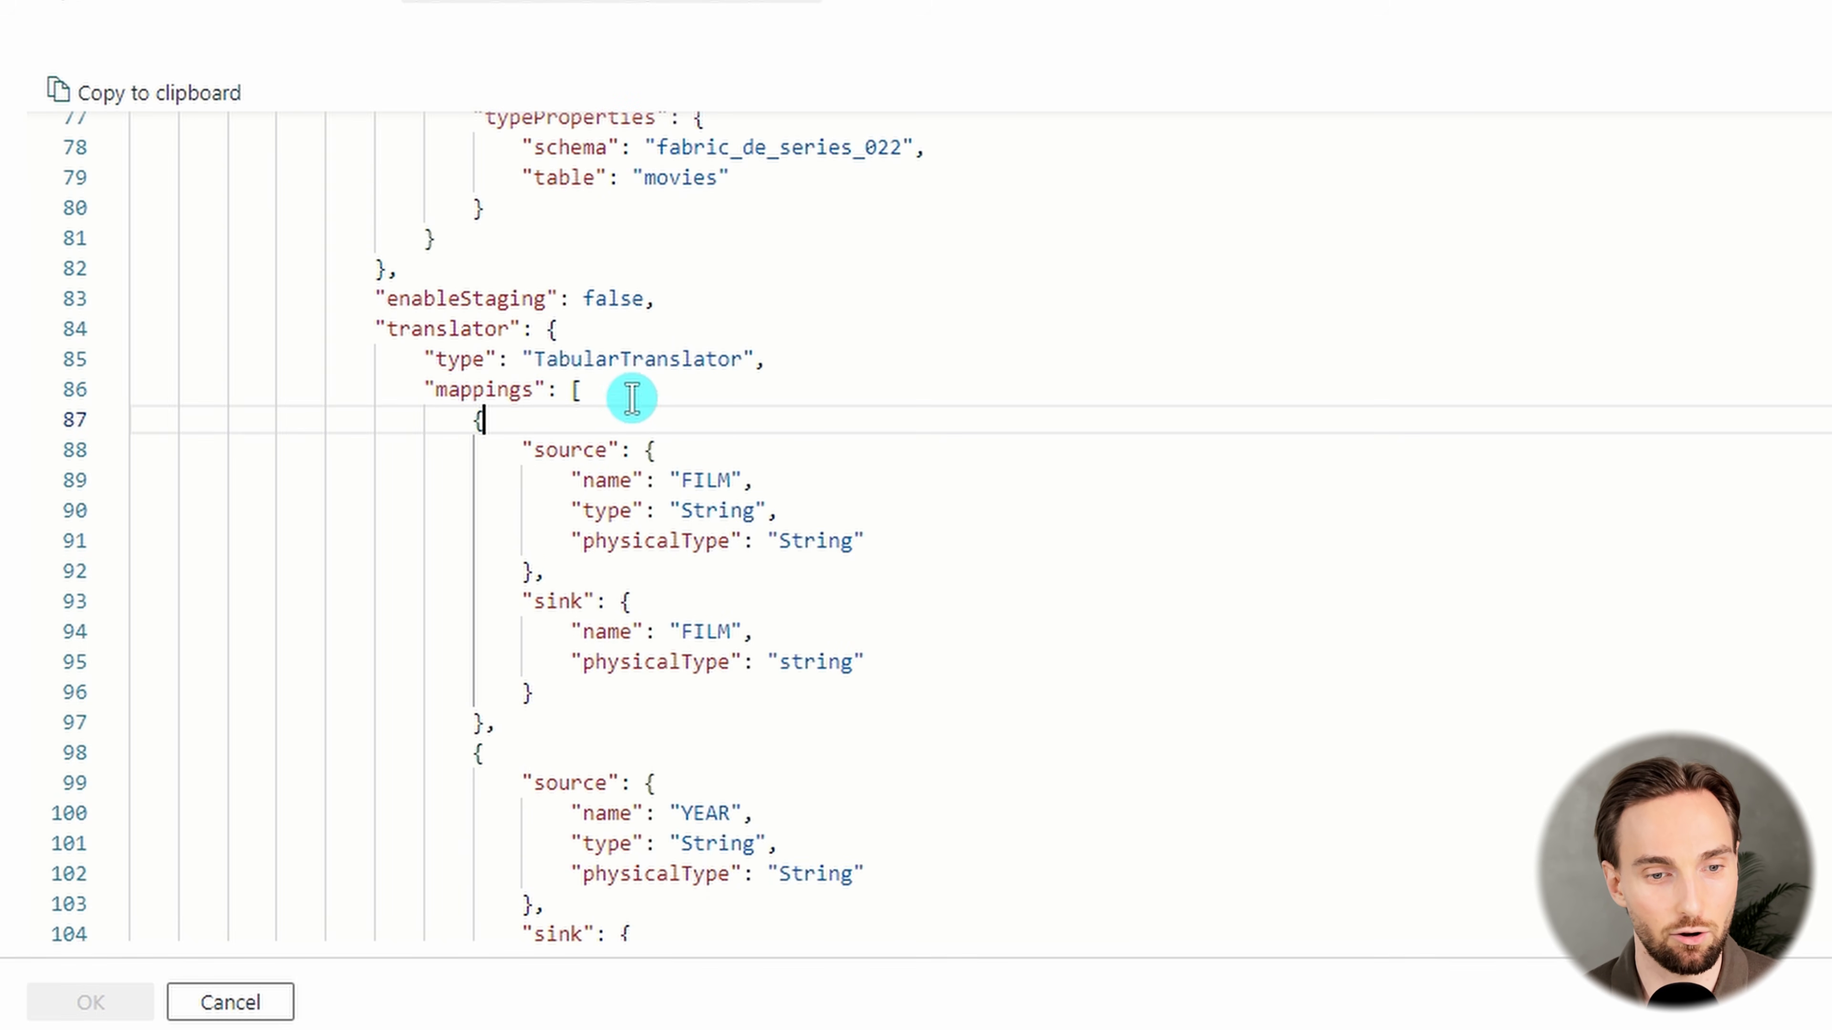
pyautogui.scroll(1, 587, 422)
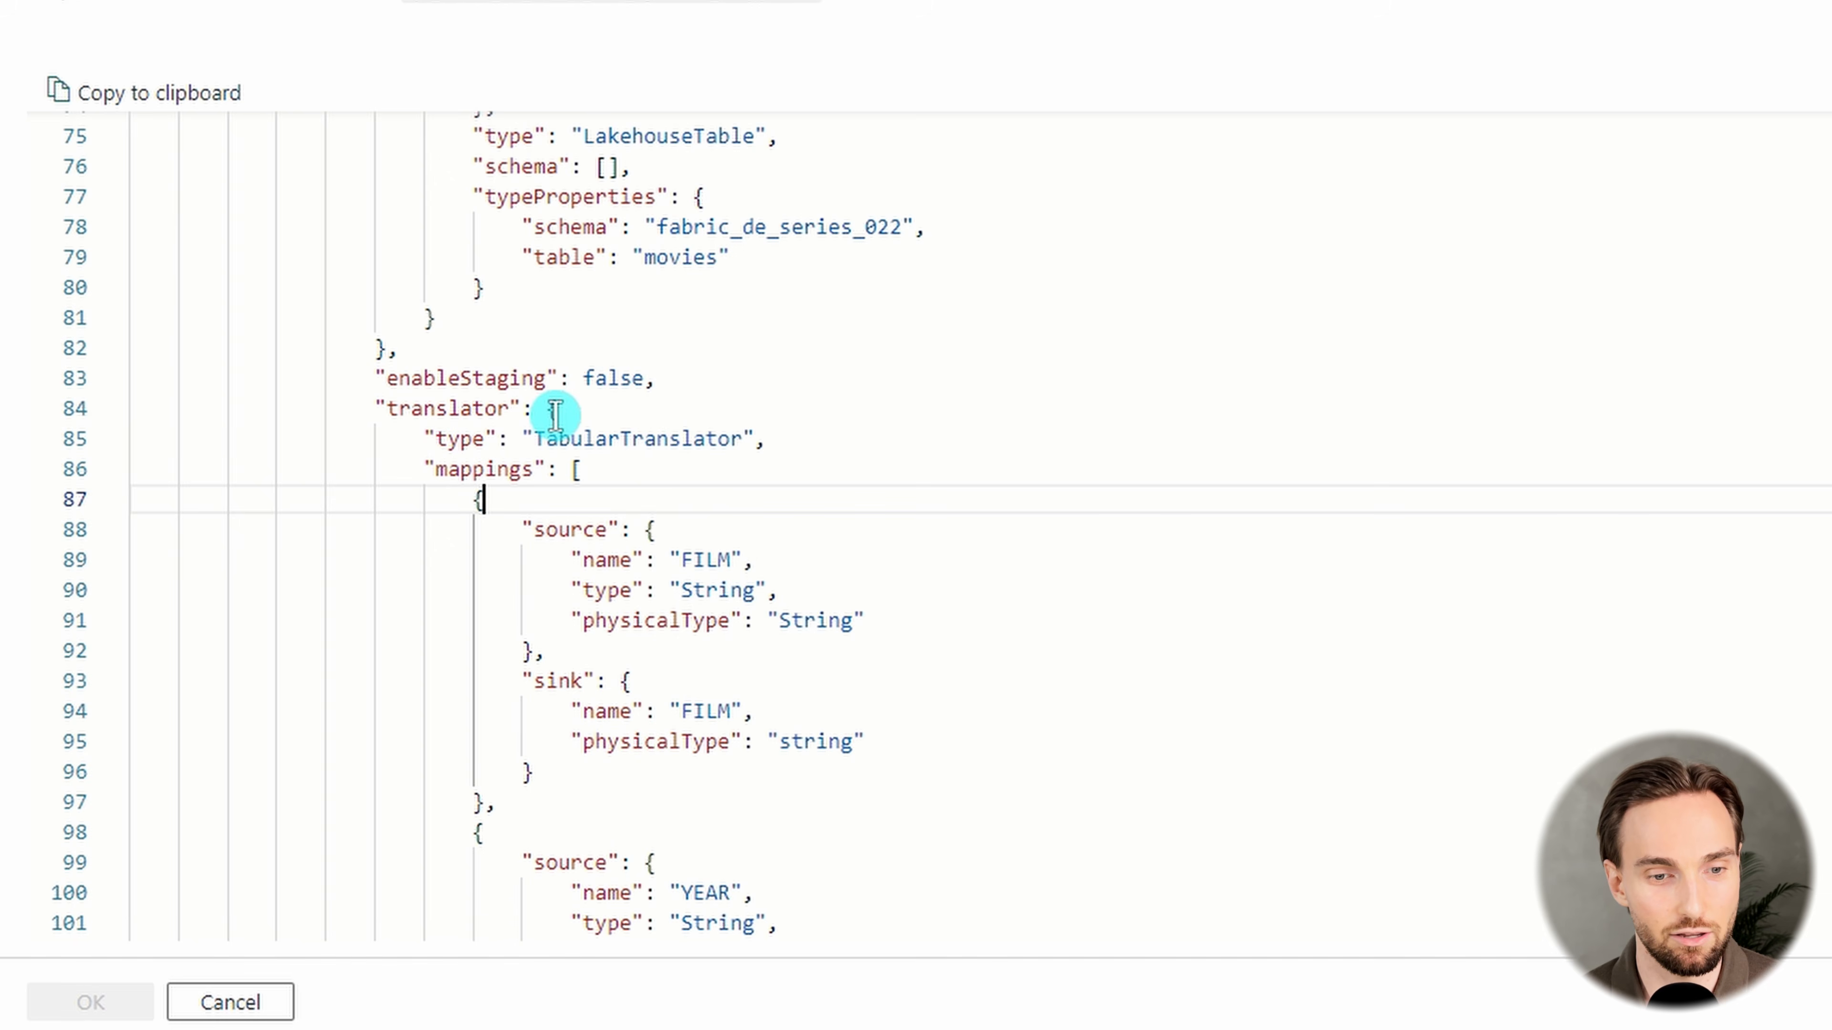
# Highlight the translator object through its type conversion settings, check the FILM sink name, and close the JSON code without changes
pyautogui.moveTo(557, 409); pyautogui.dragTo(757, 747)
pyautogui.scroll(-5, 703, 550)
pyautogui.scroll(-5, 708, 561)
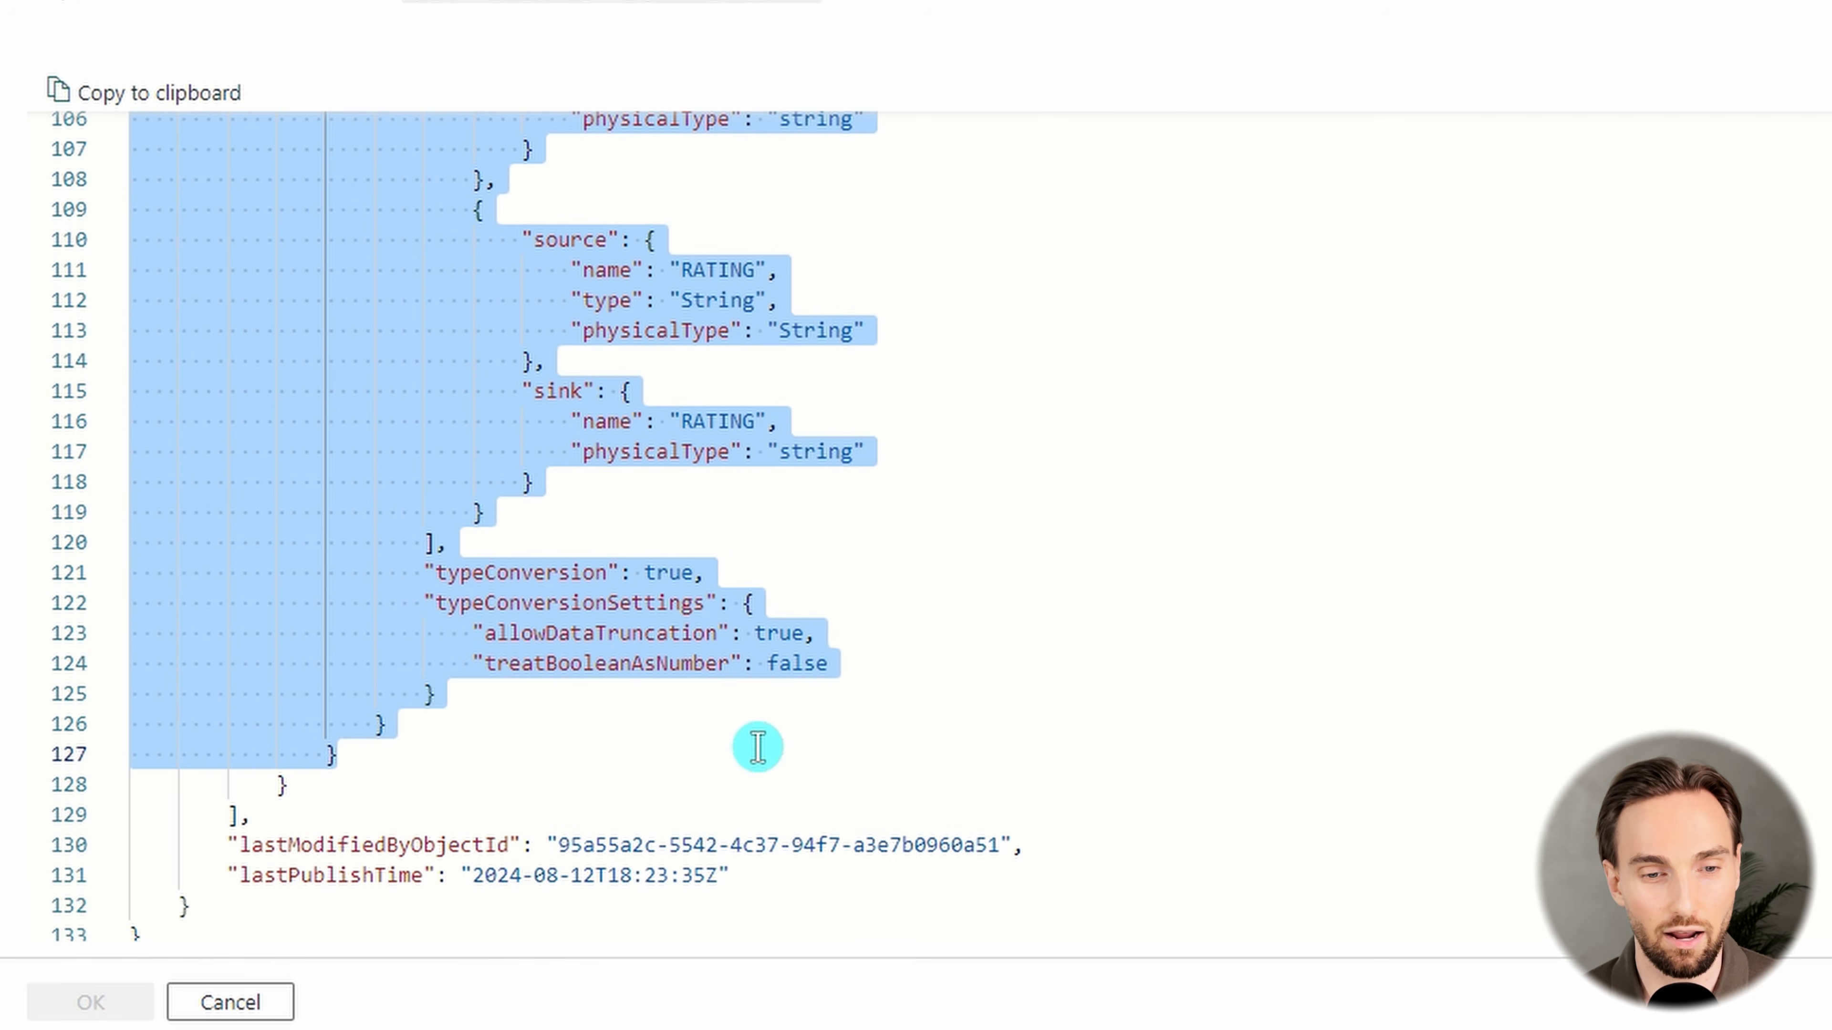
pyautogui.scroll(8, 879, 578)
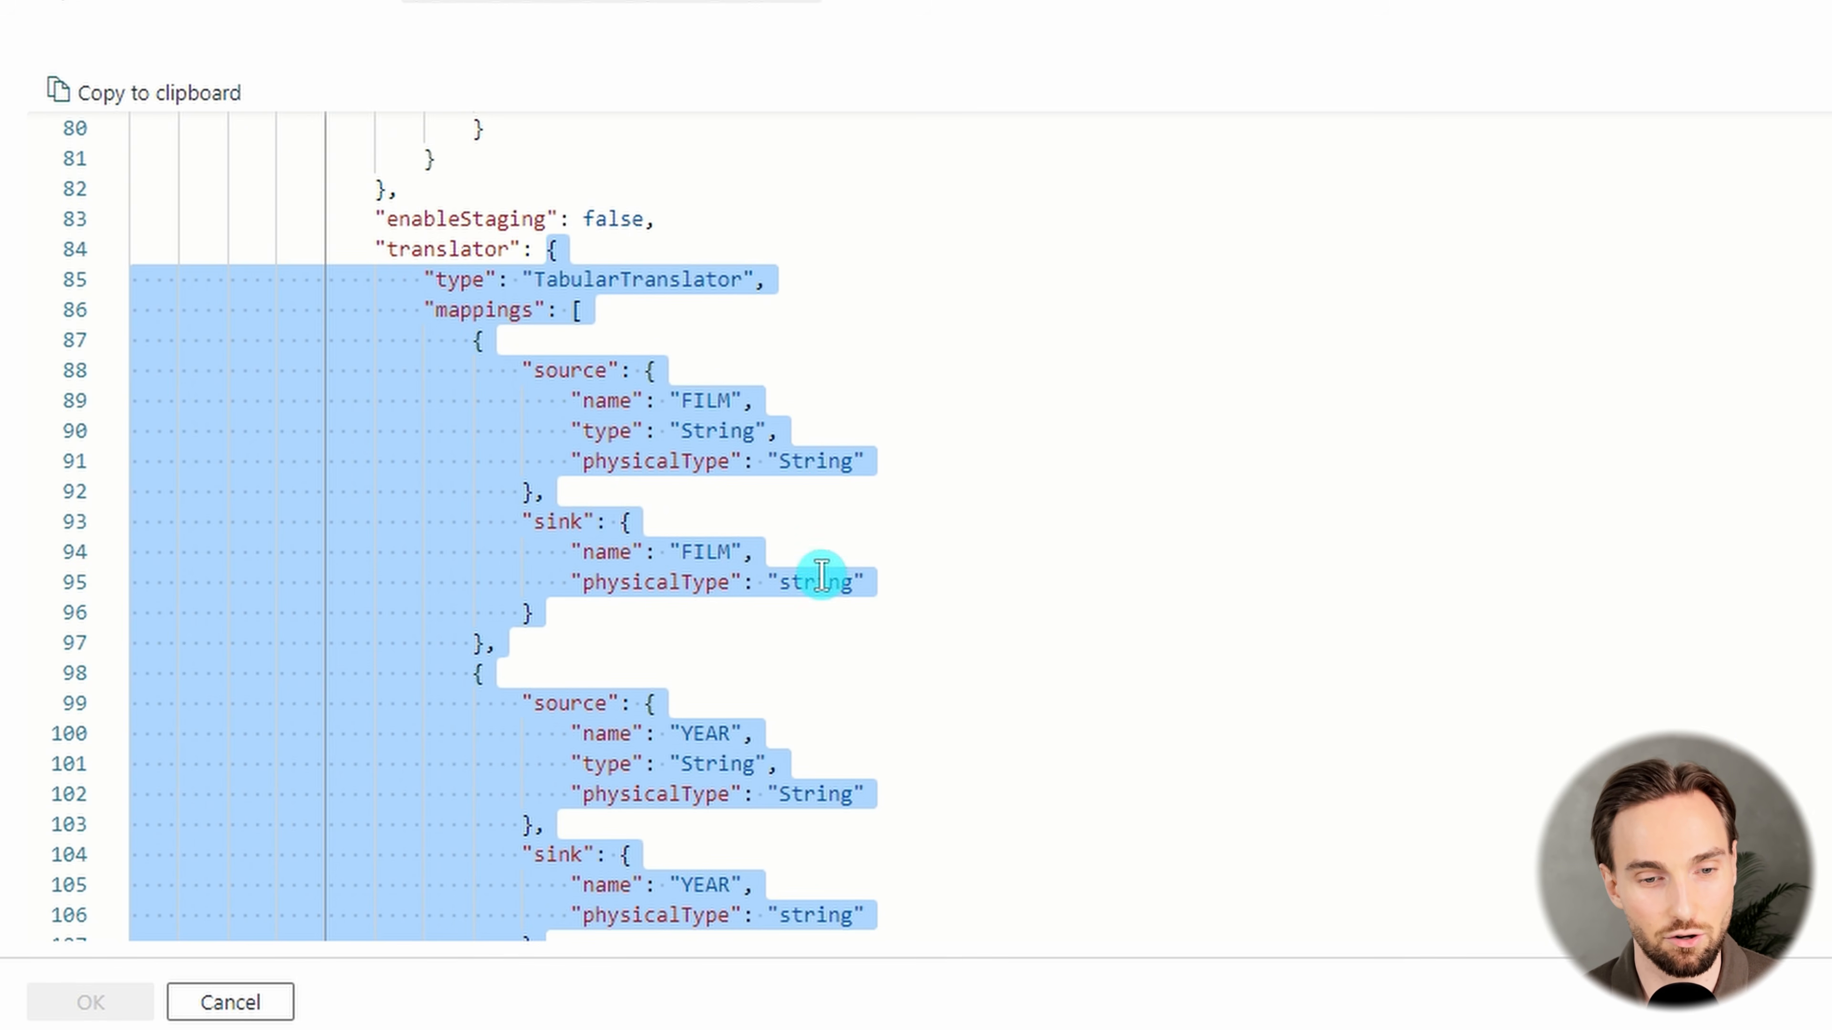
pyautogui.scroll(-3, 789, 498)
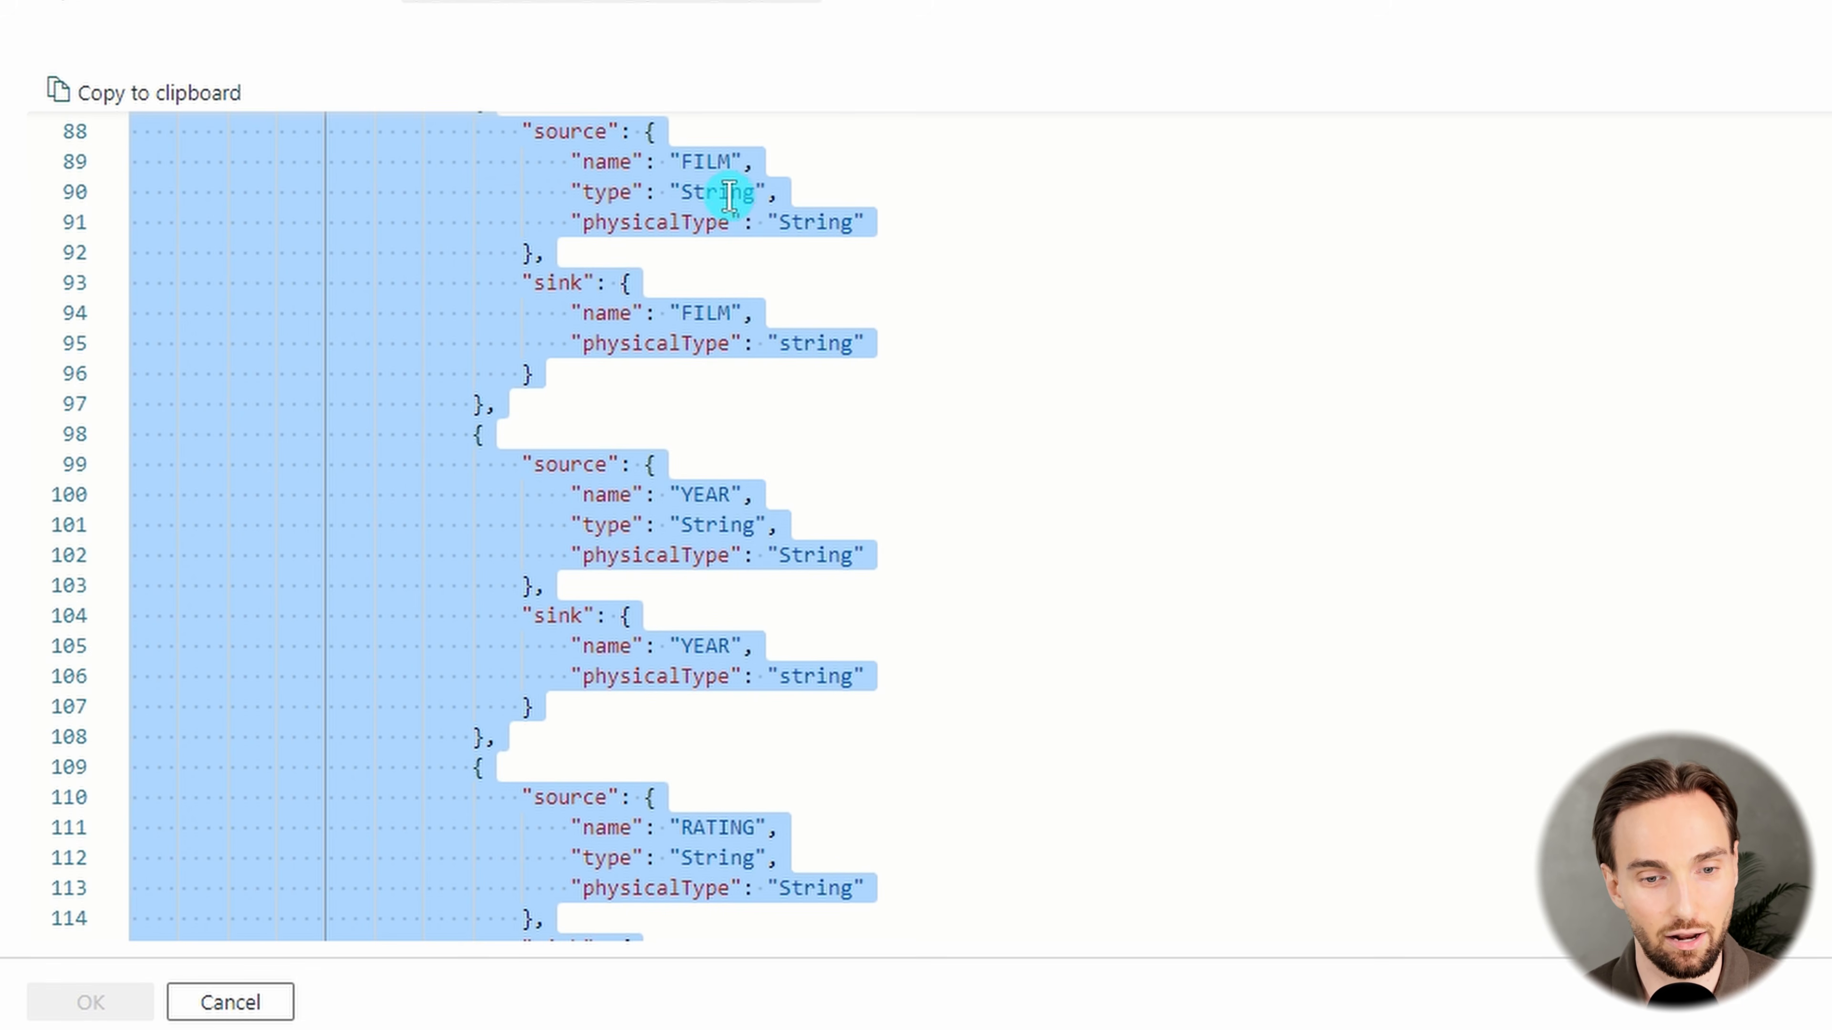
pyautogui.doubleClick(722, 312)
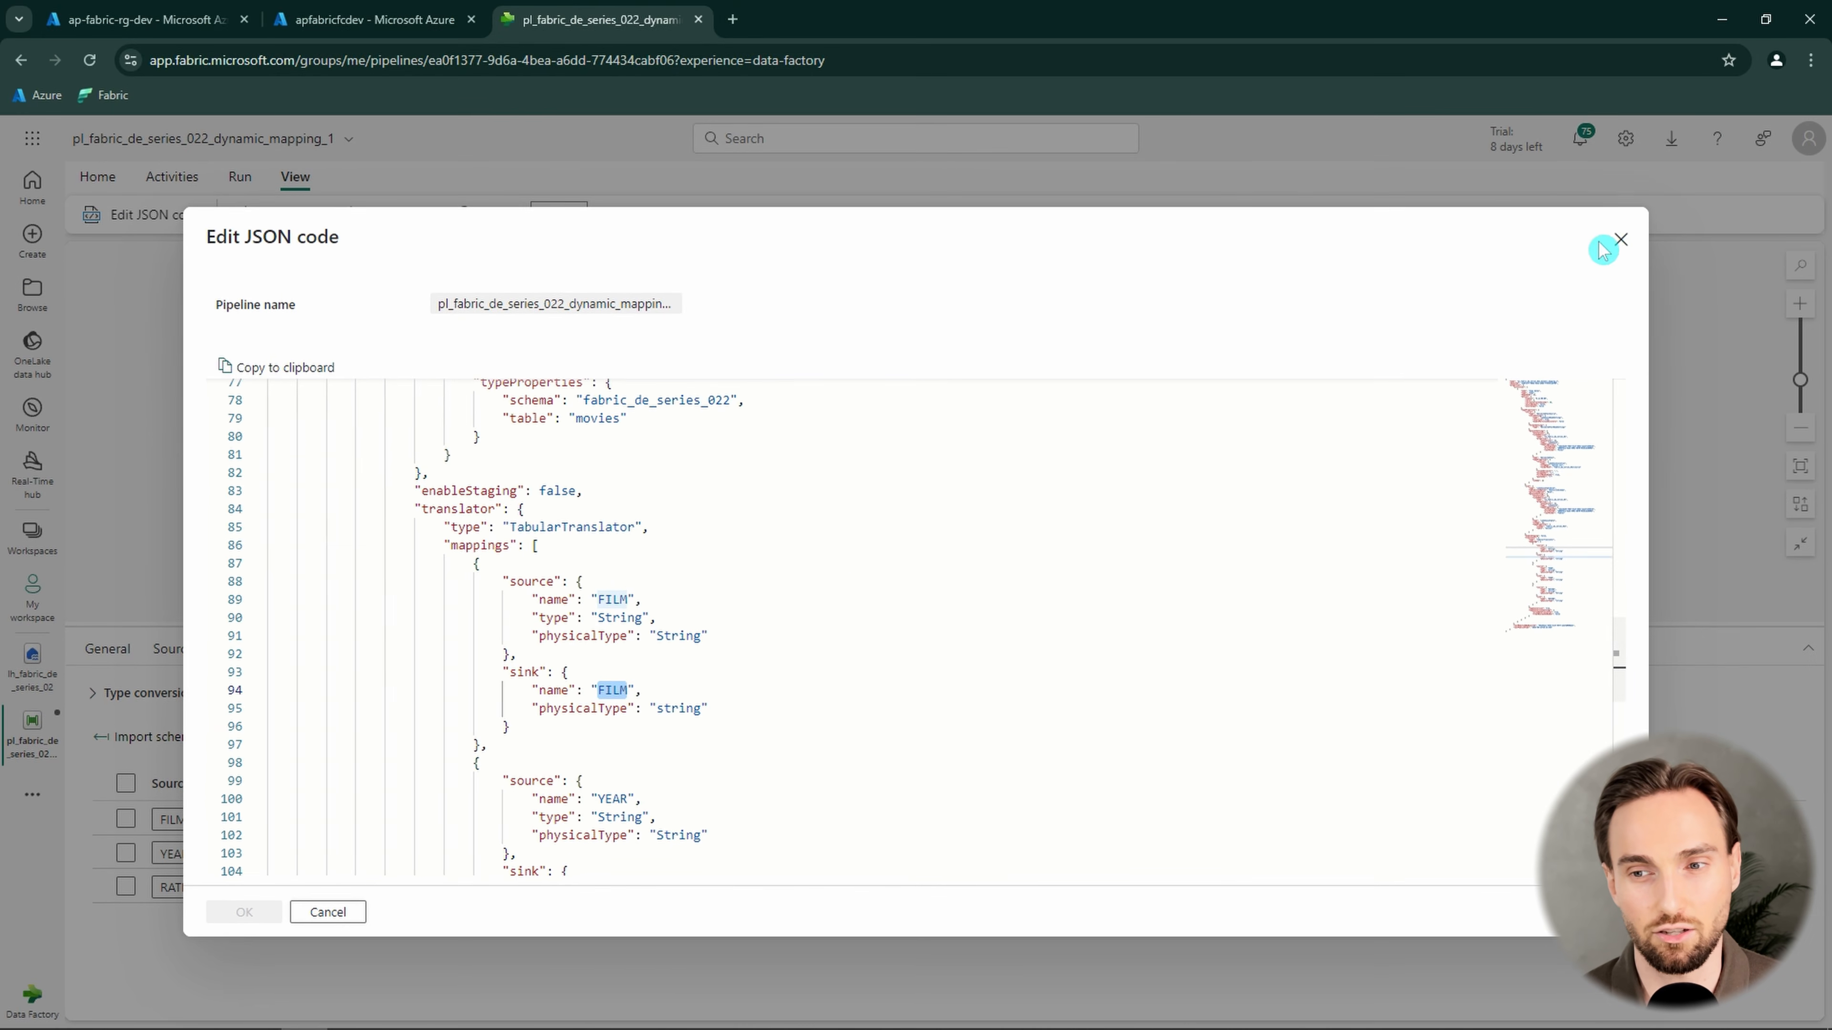
pyautogui.click(1607, 249)
# Open the JSON file in lh_fabric_de_series_02's configuration folder and review the movies entry's source folder, file name, destination schema and table name keys
pyautogui.click(32, 660)
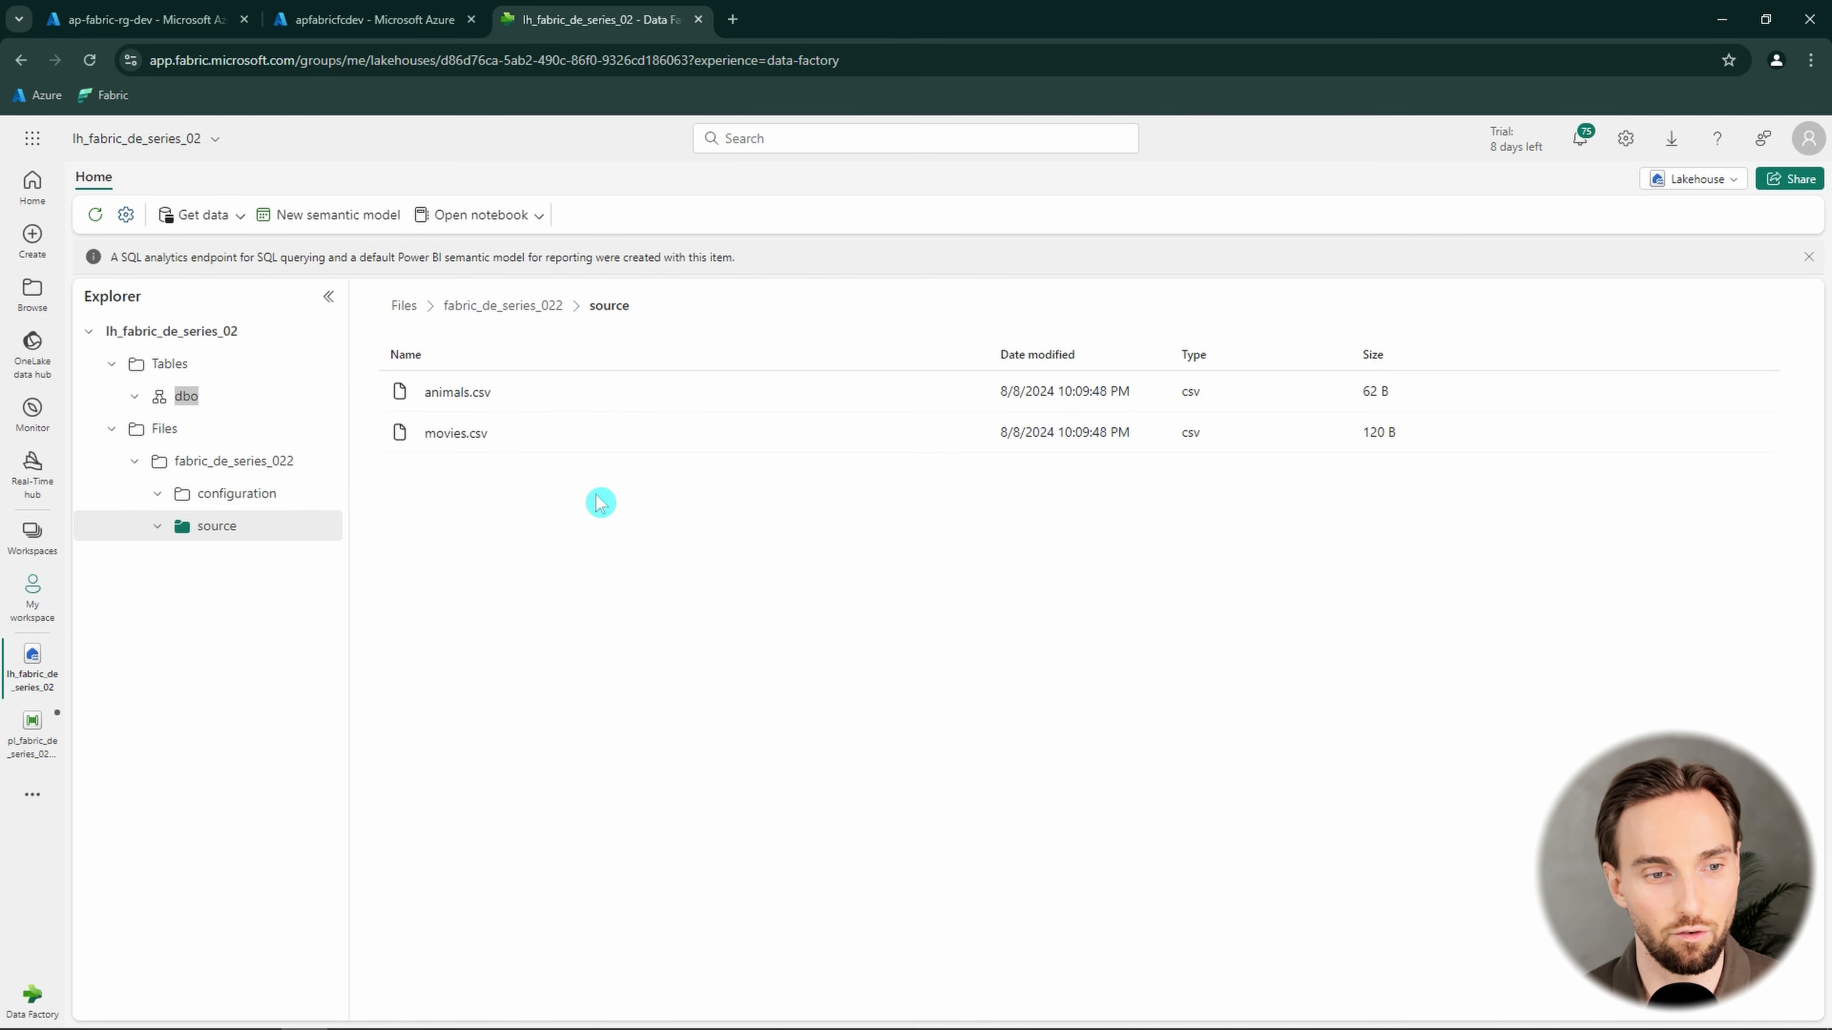
pyautogui.click(269, 494)
pyautogui.click(482, 398)
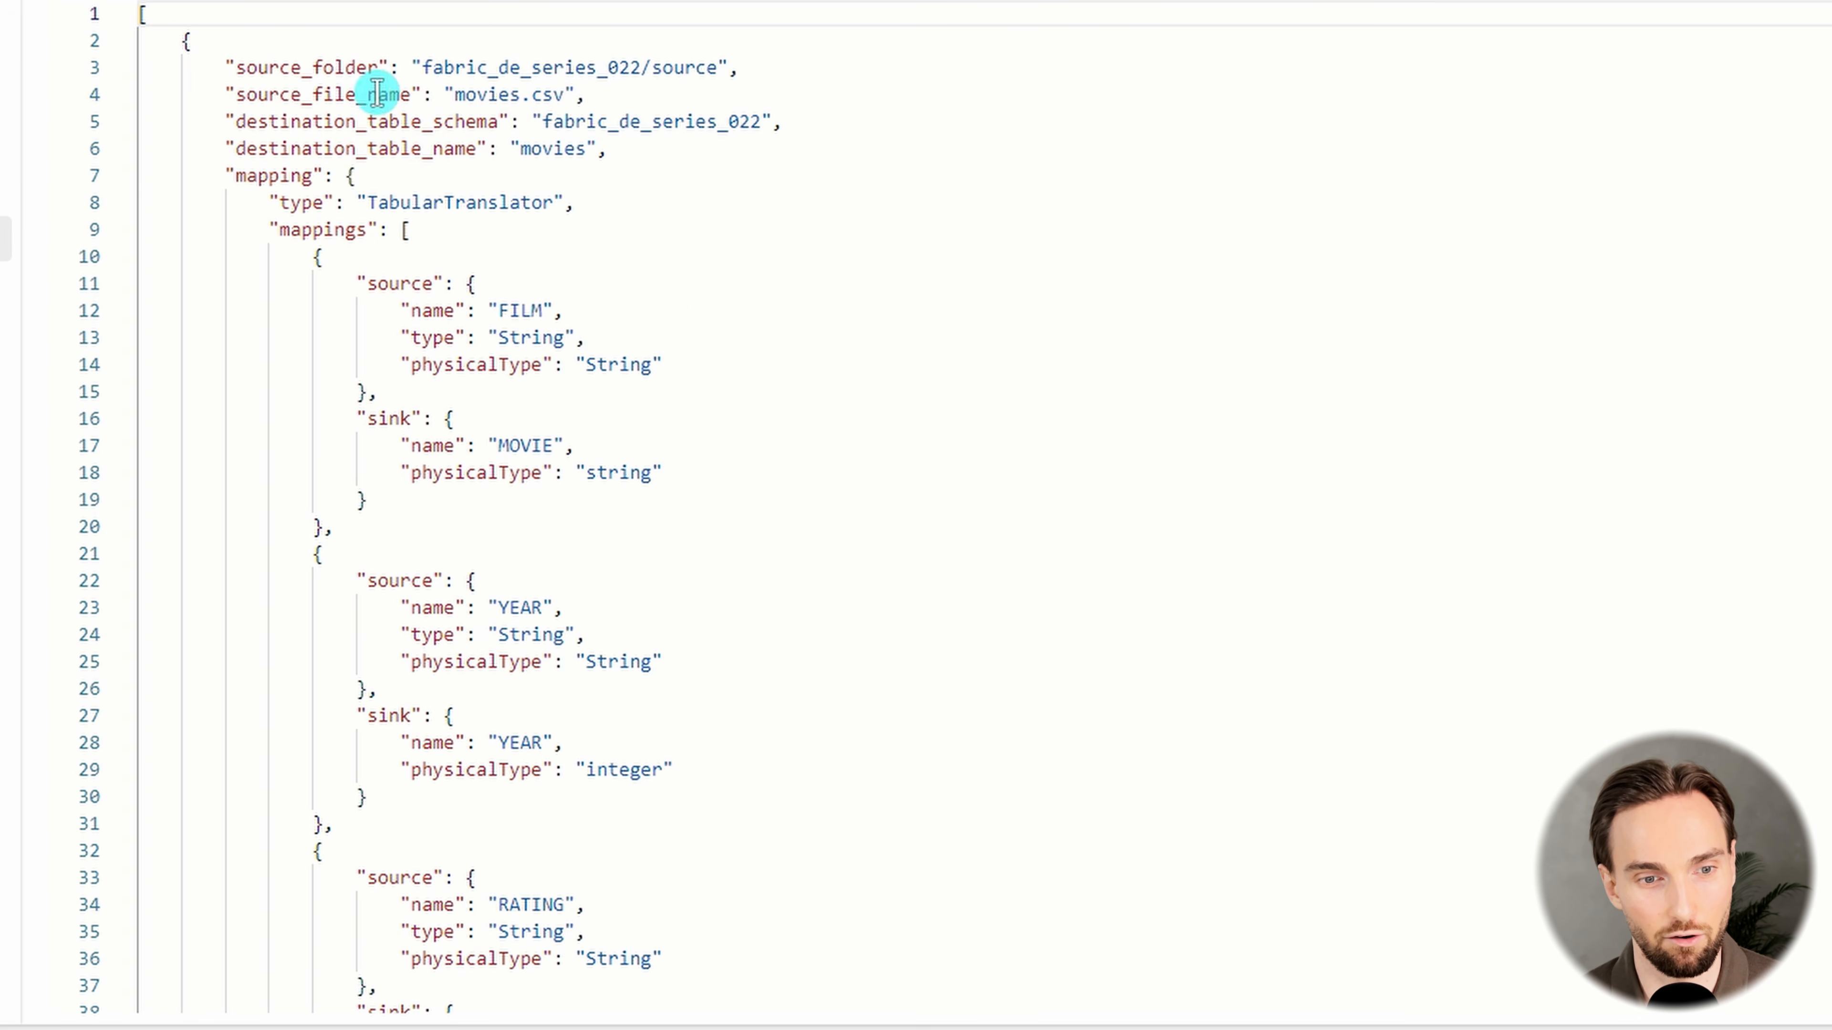
pyautogui.doubleClick(347, 69)
pyautogui.doubleClick(372, 96)
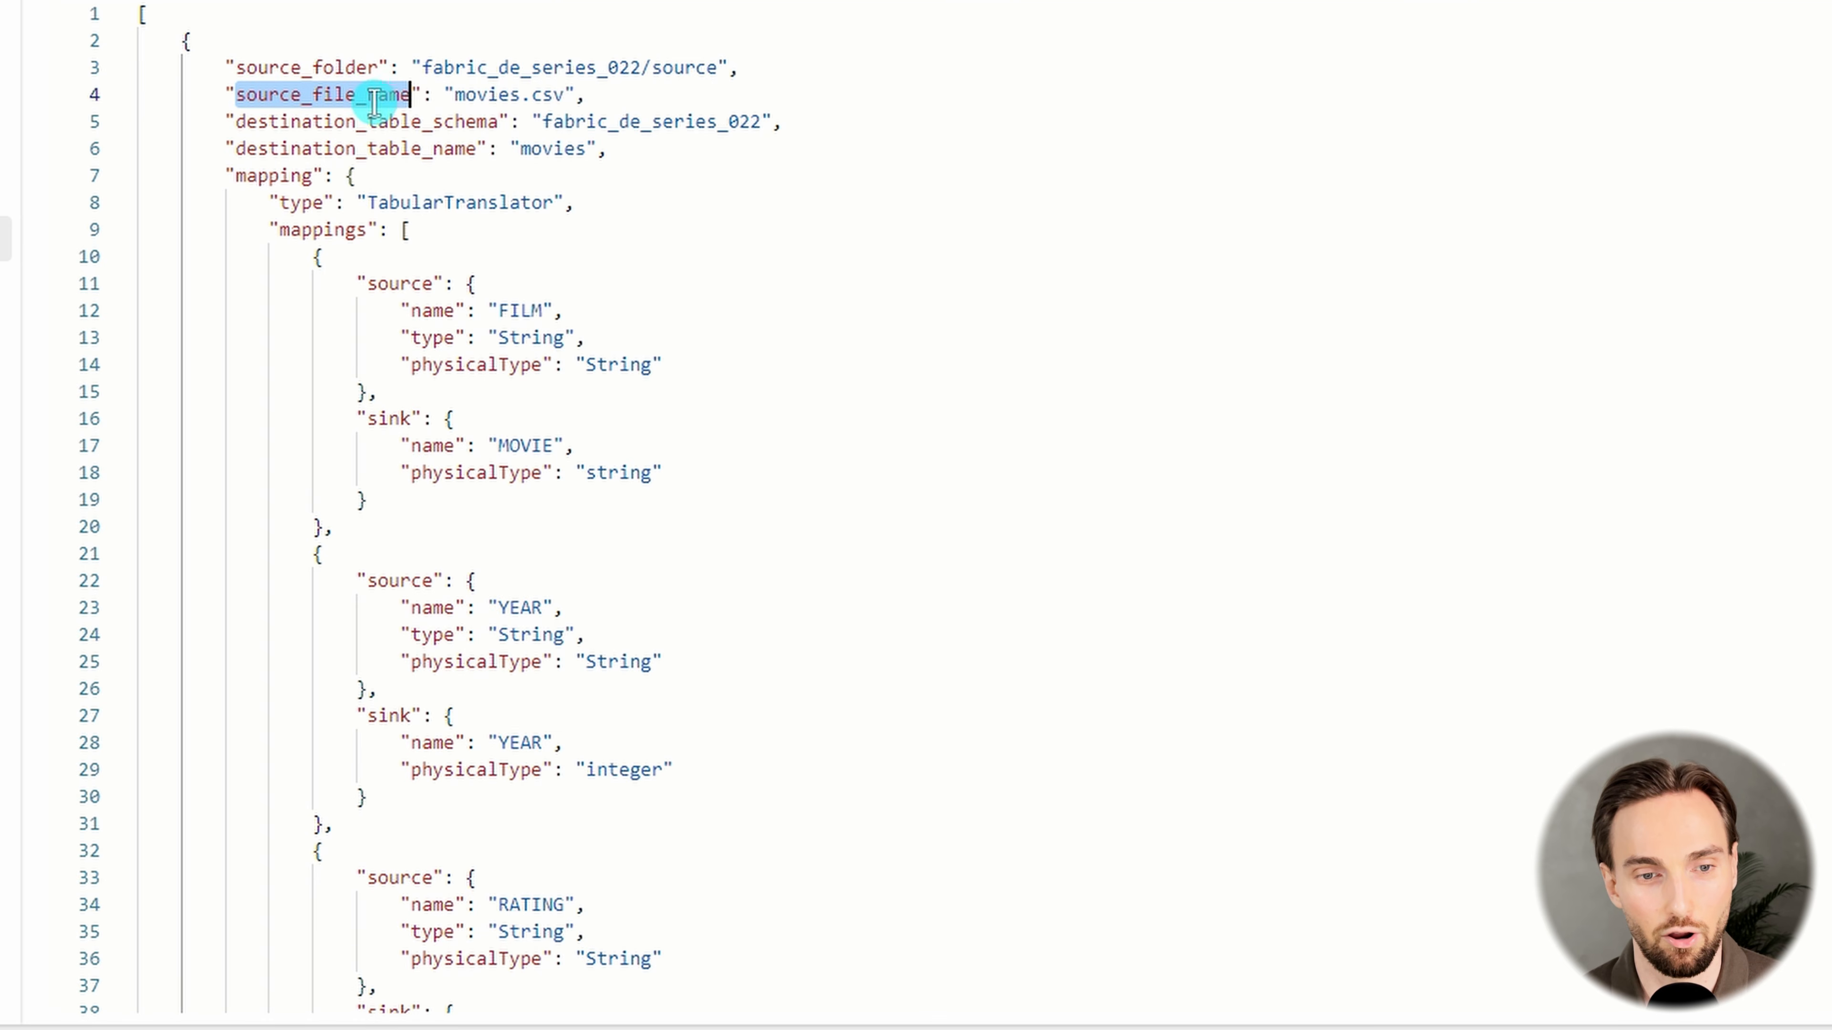
pyautogui.doubleClick(468, 140)
pyautogui.doubleClick(473, 124)
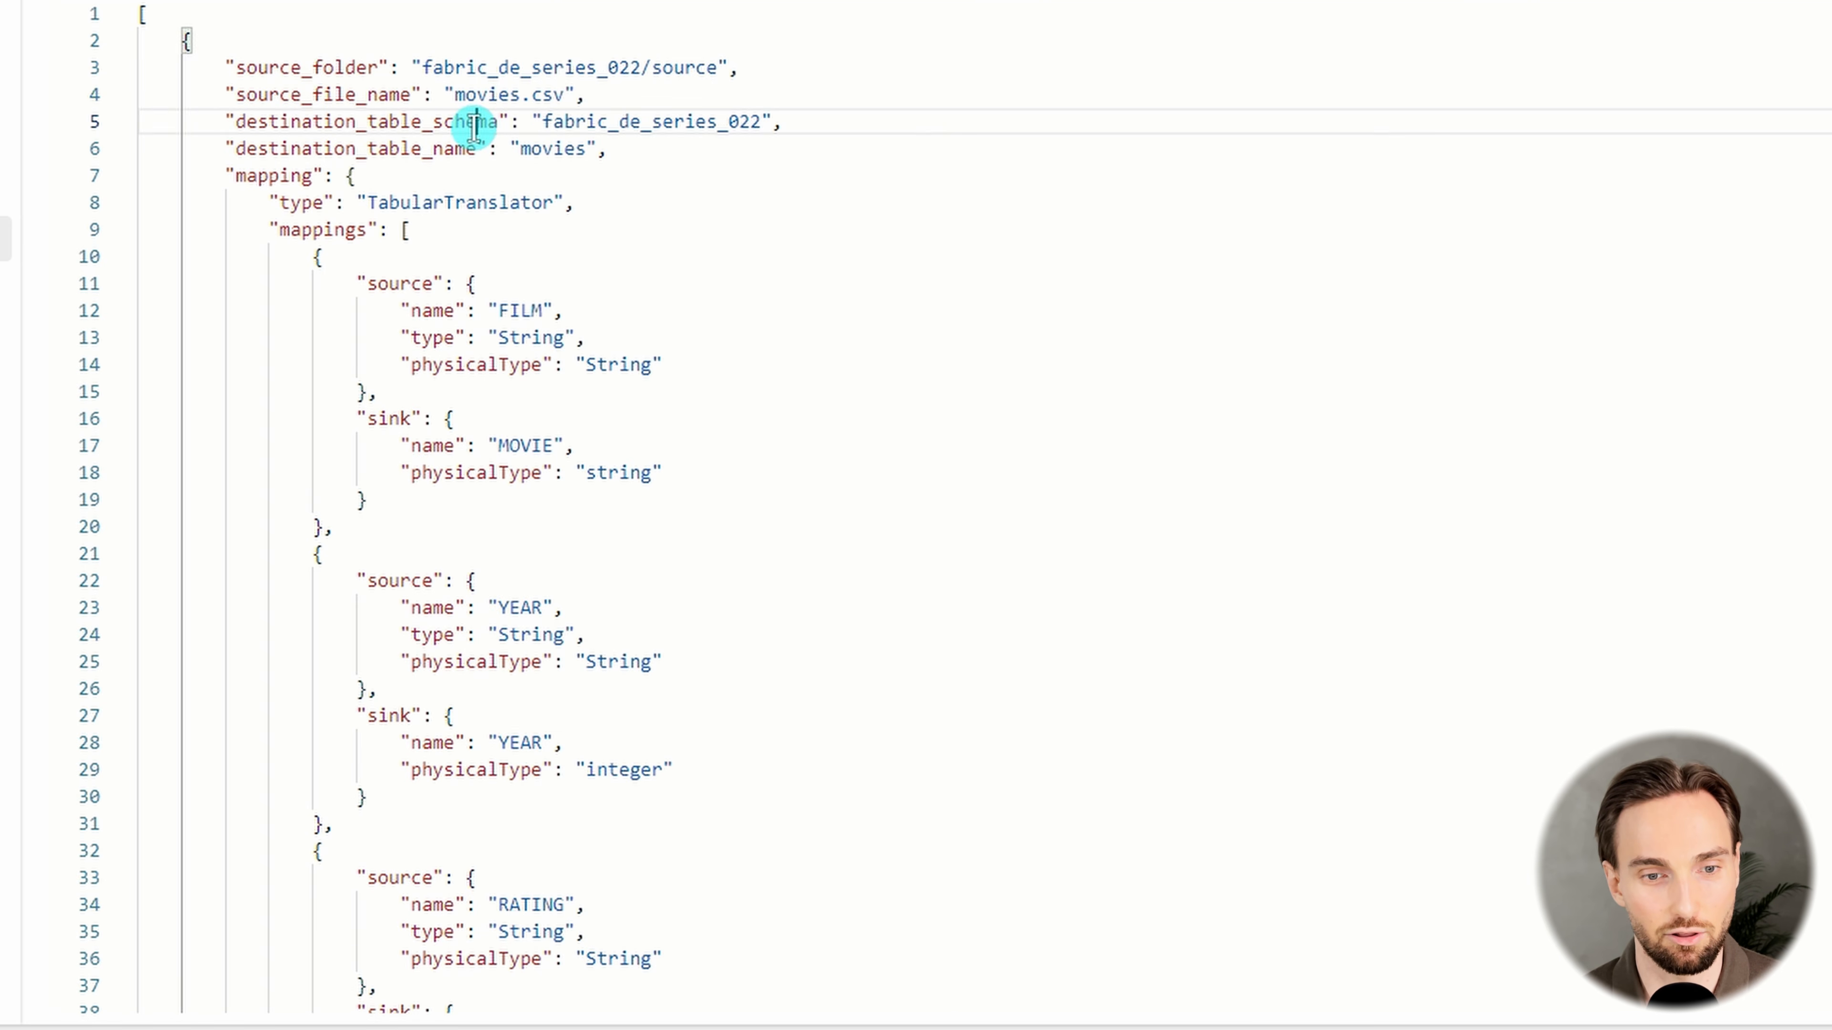
pyautogui.doubleClick(438, 148)
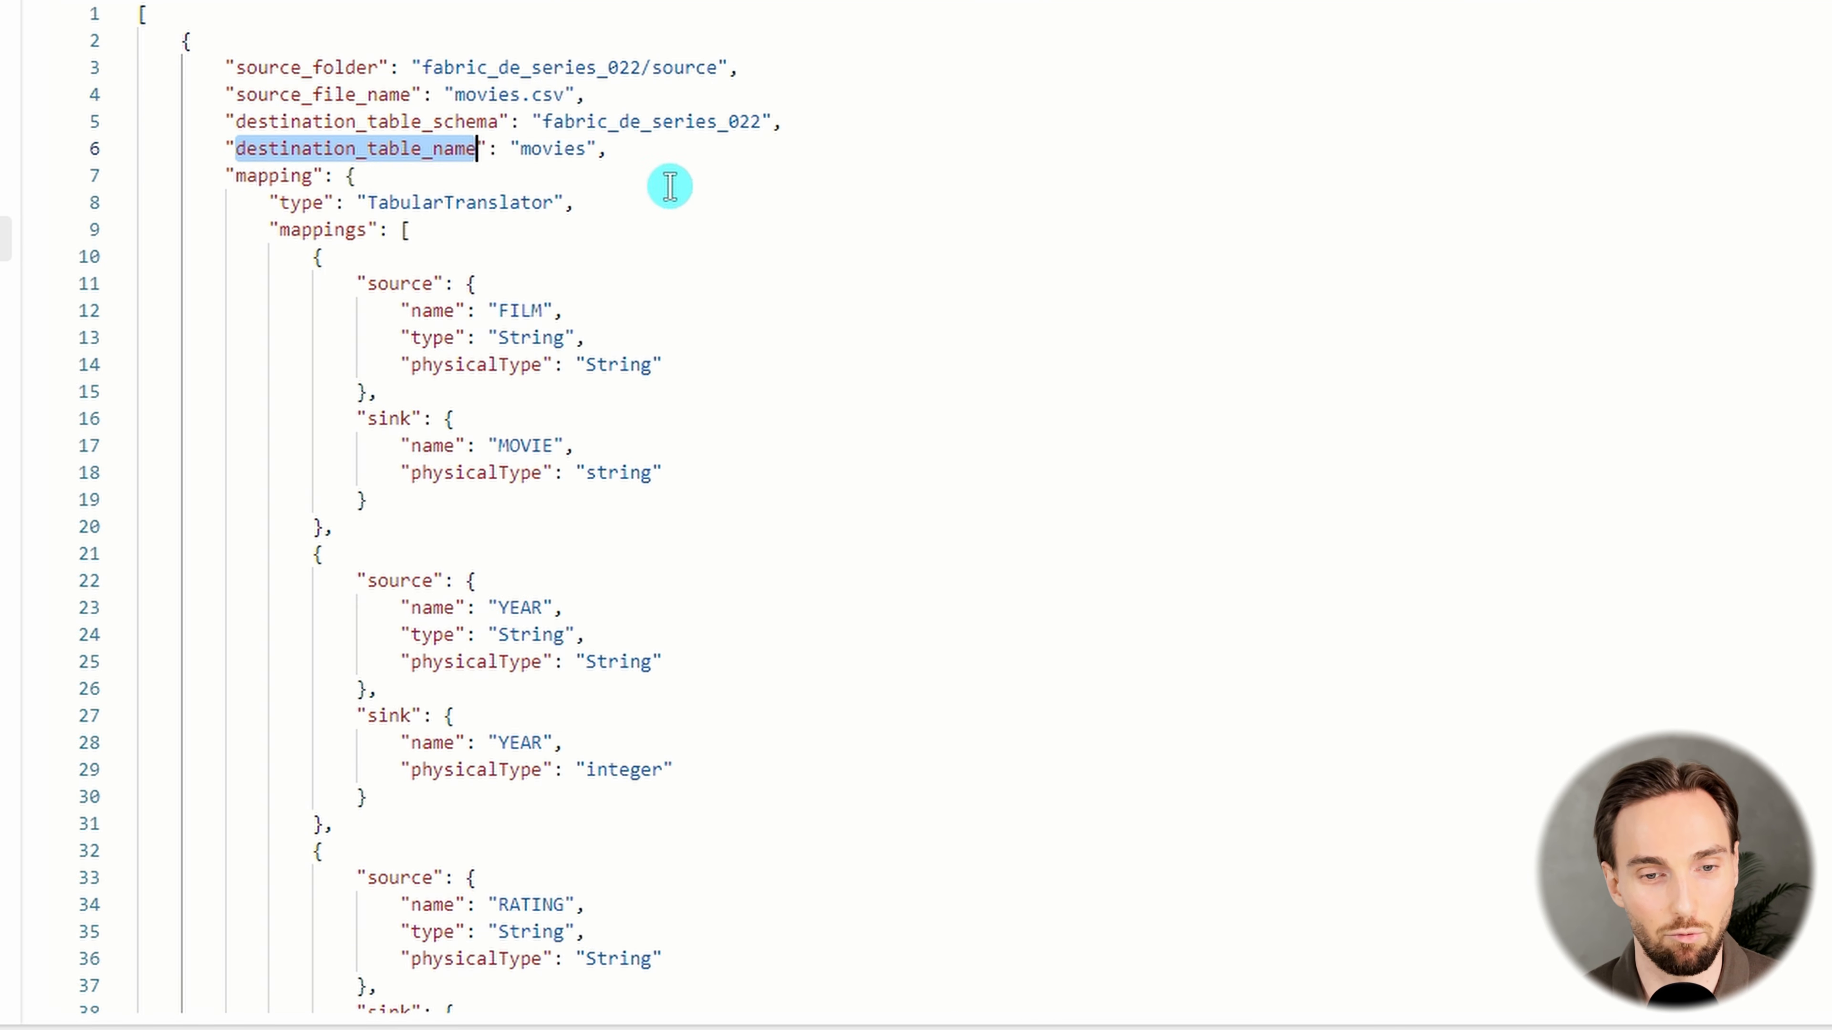
# Look at the animals.csv entry in the configuration file and examine the full mapping object of the movies.csv entry
pyautogui.scroll(-10, 662, 189)
pyautogui.moveTo(303, 184); pyautogui.dragTo(666, 311)
pyautogui.scroll(15, 654, 270)
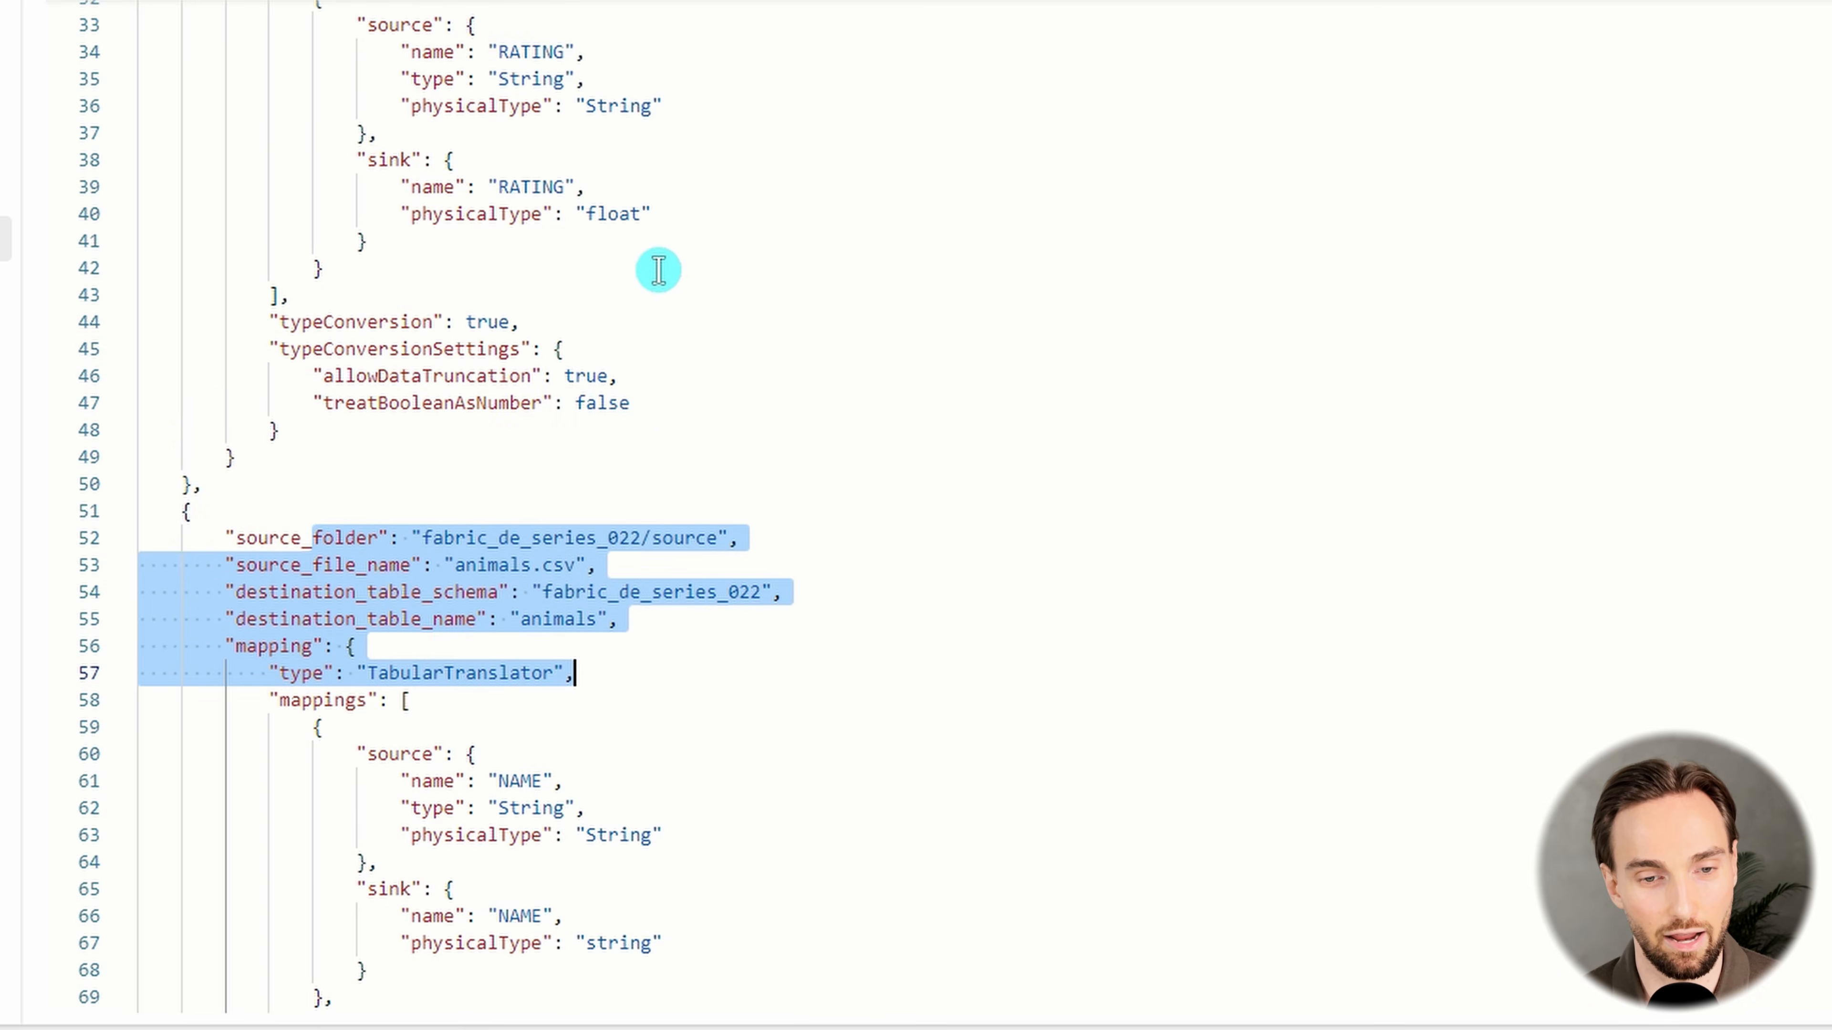
pyautogui.moveTo(345, 175); pyautogui.dragTo(671, 539)
pyautogui.scroll(-7, 507, 344)
pyautogui.scroll(7, 728, 488)
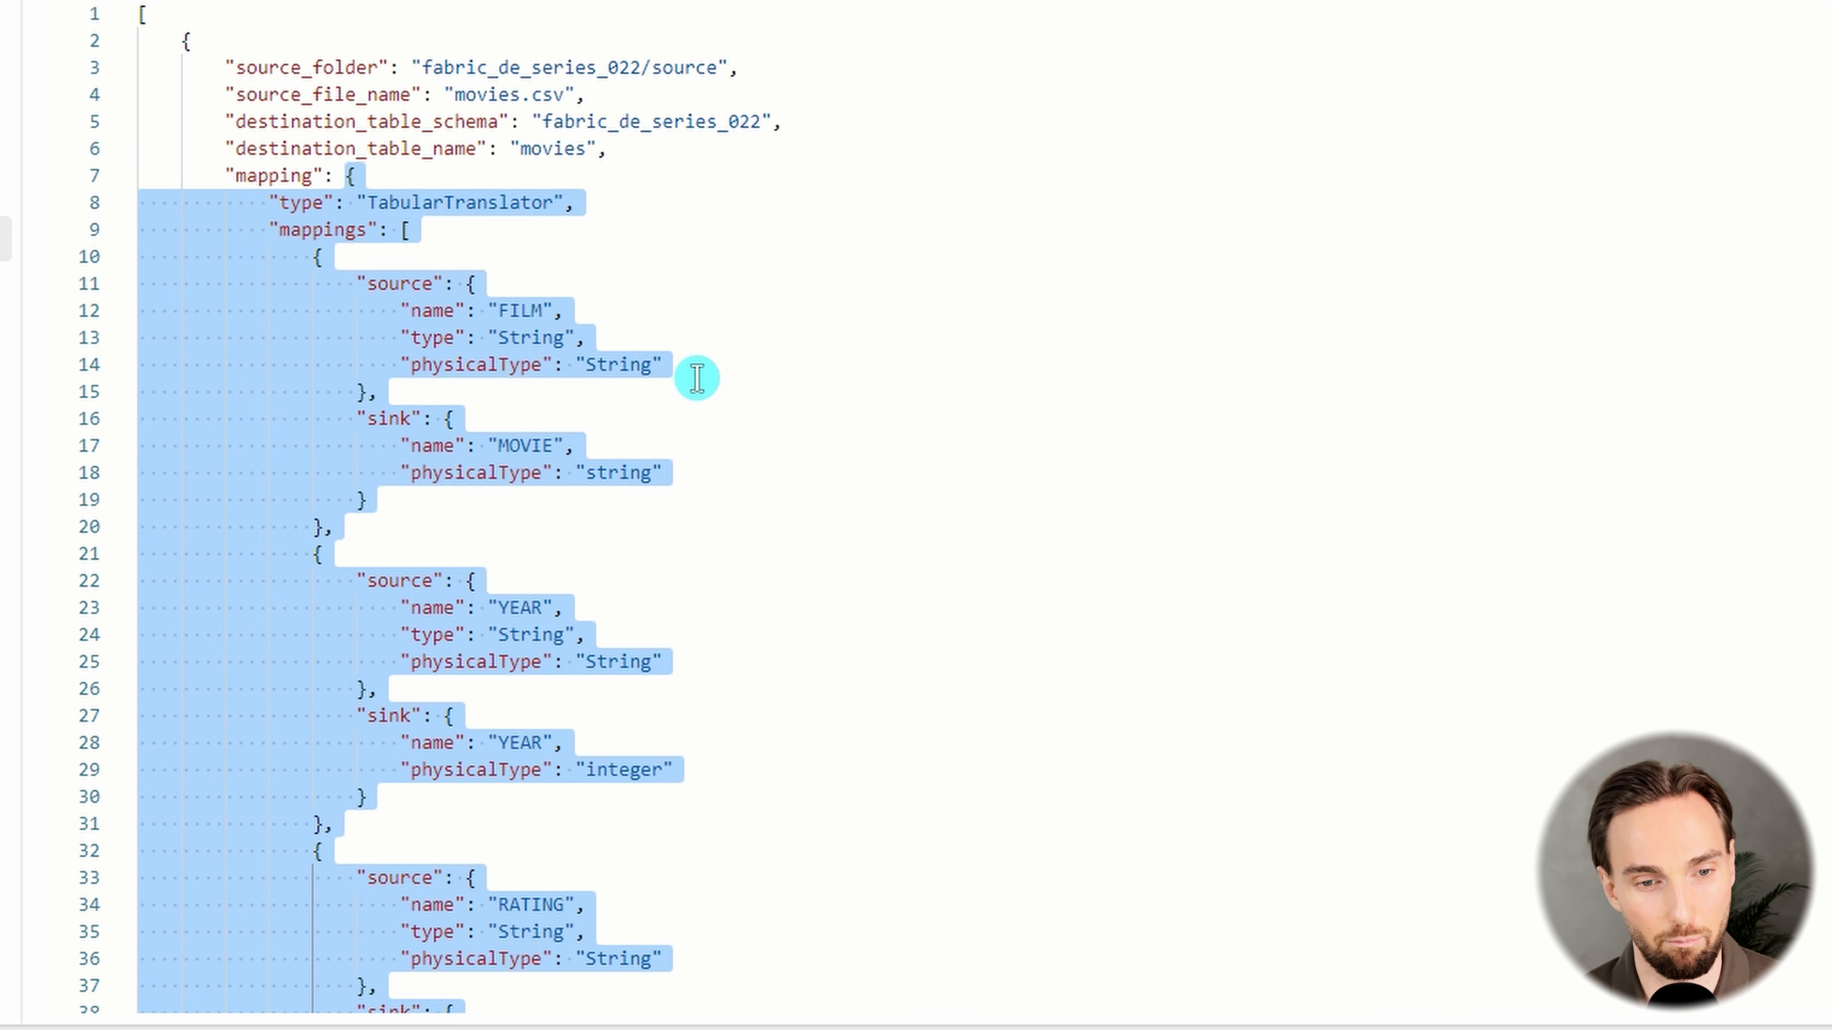
pyautogui.click(664, 310)
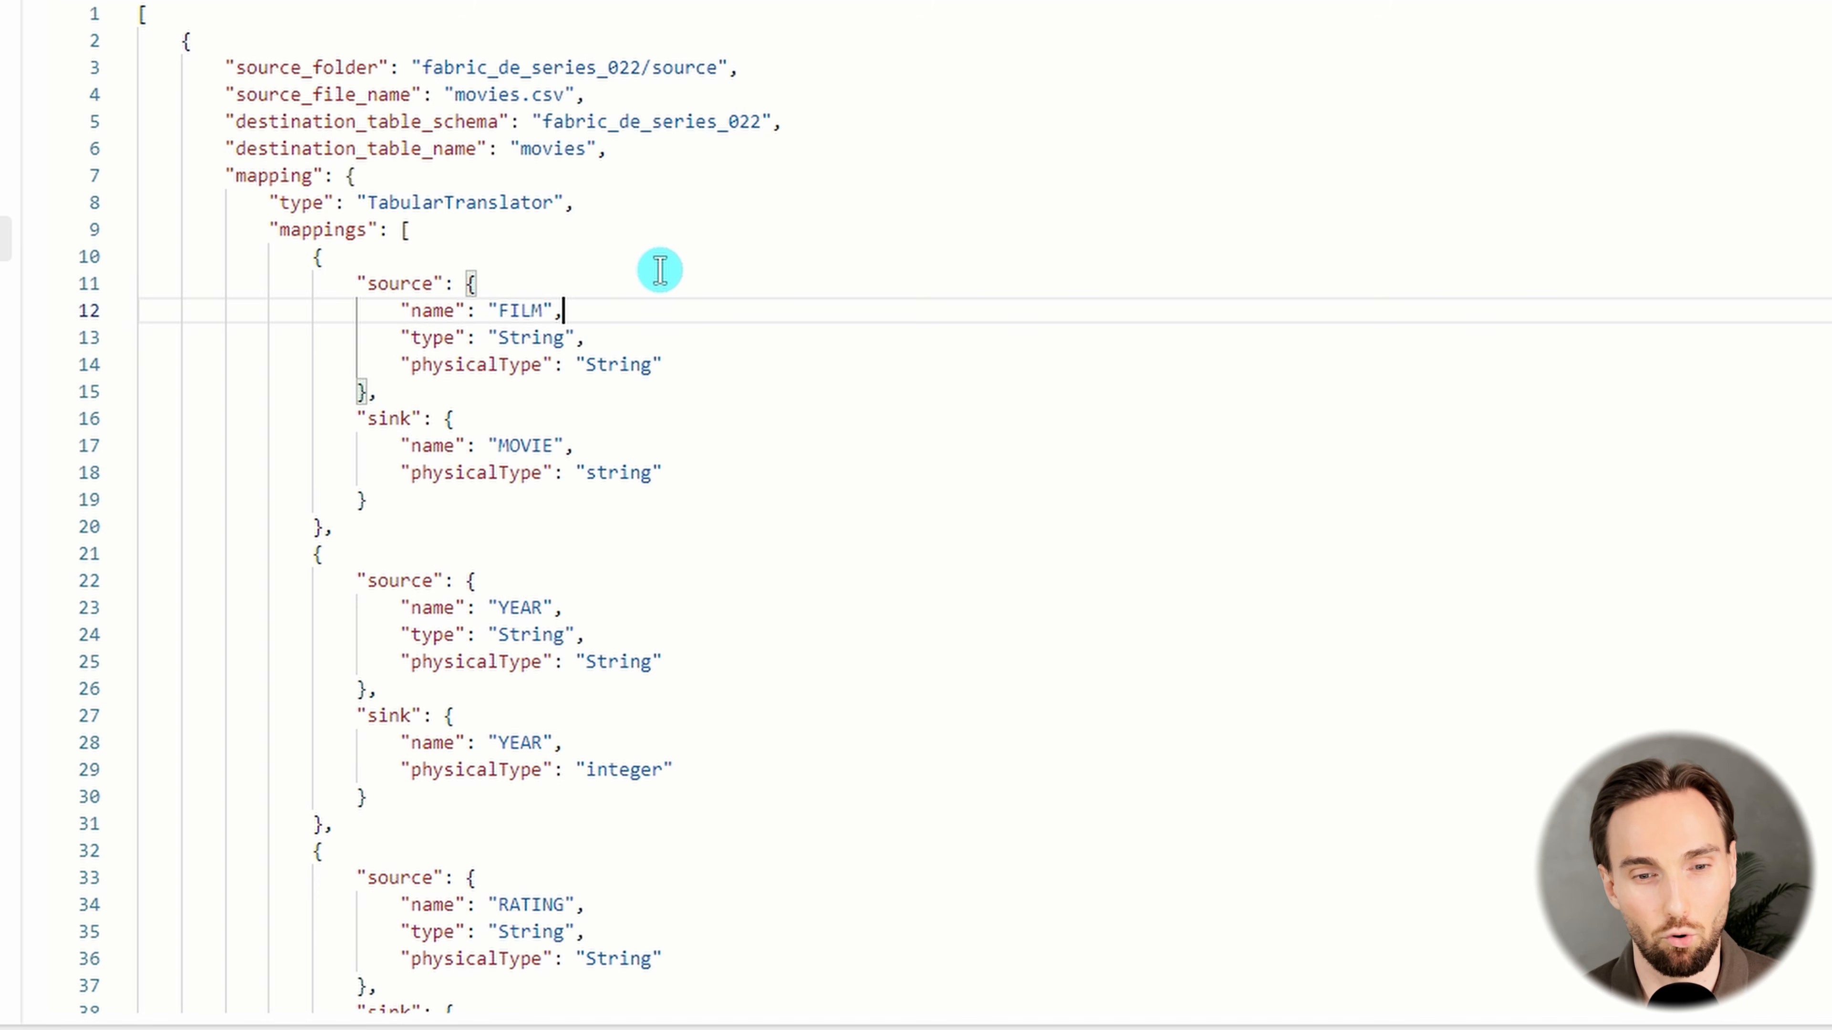
# Compare the source and sink names of the first column mapping in the movies.csv entry
pyautogui.scroll(-2, 653, 285)
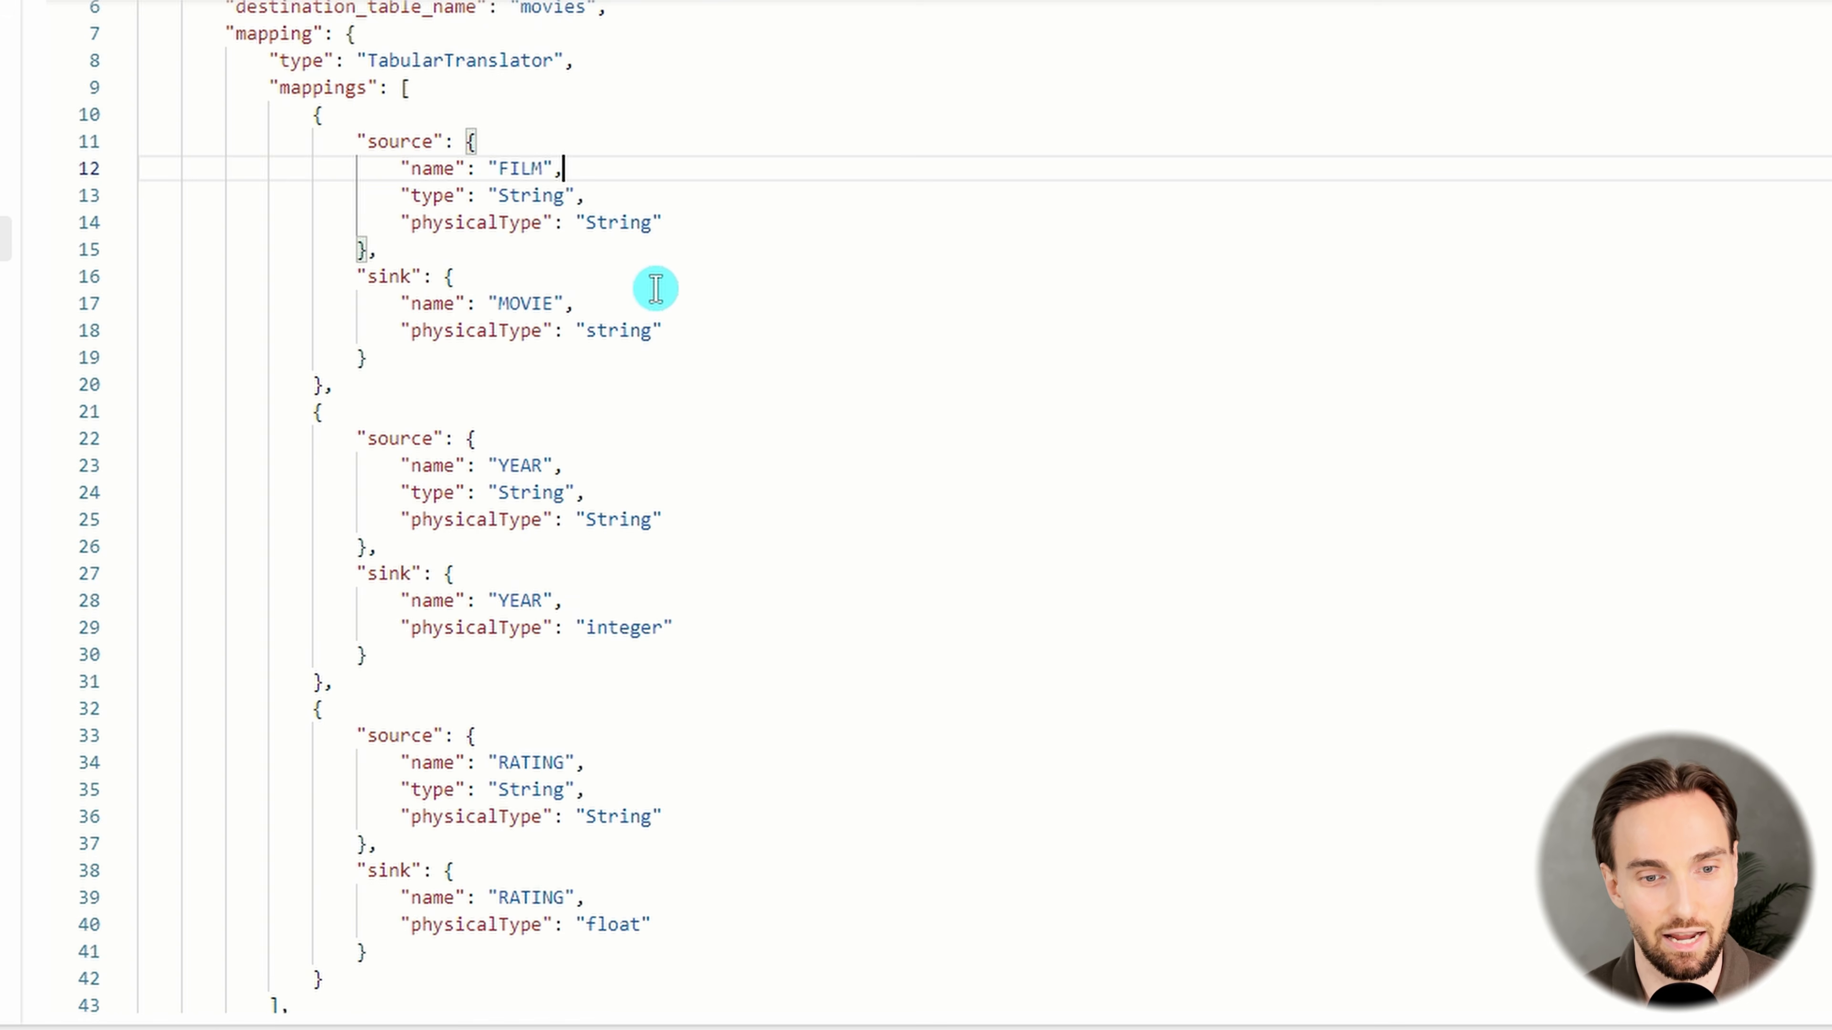
pyautogui.doubleClick(516, 169)
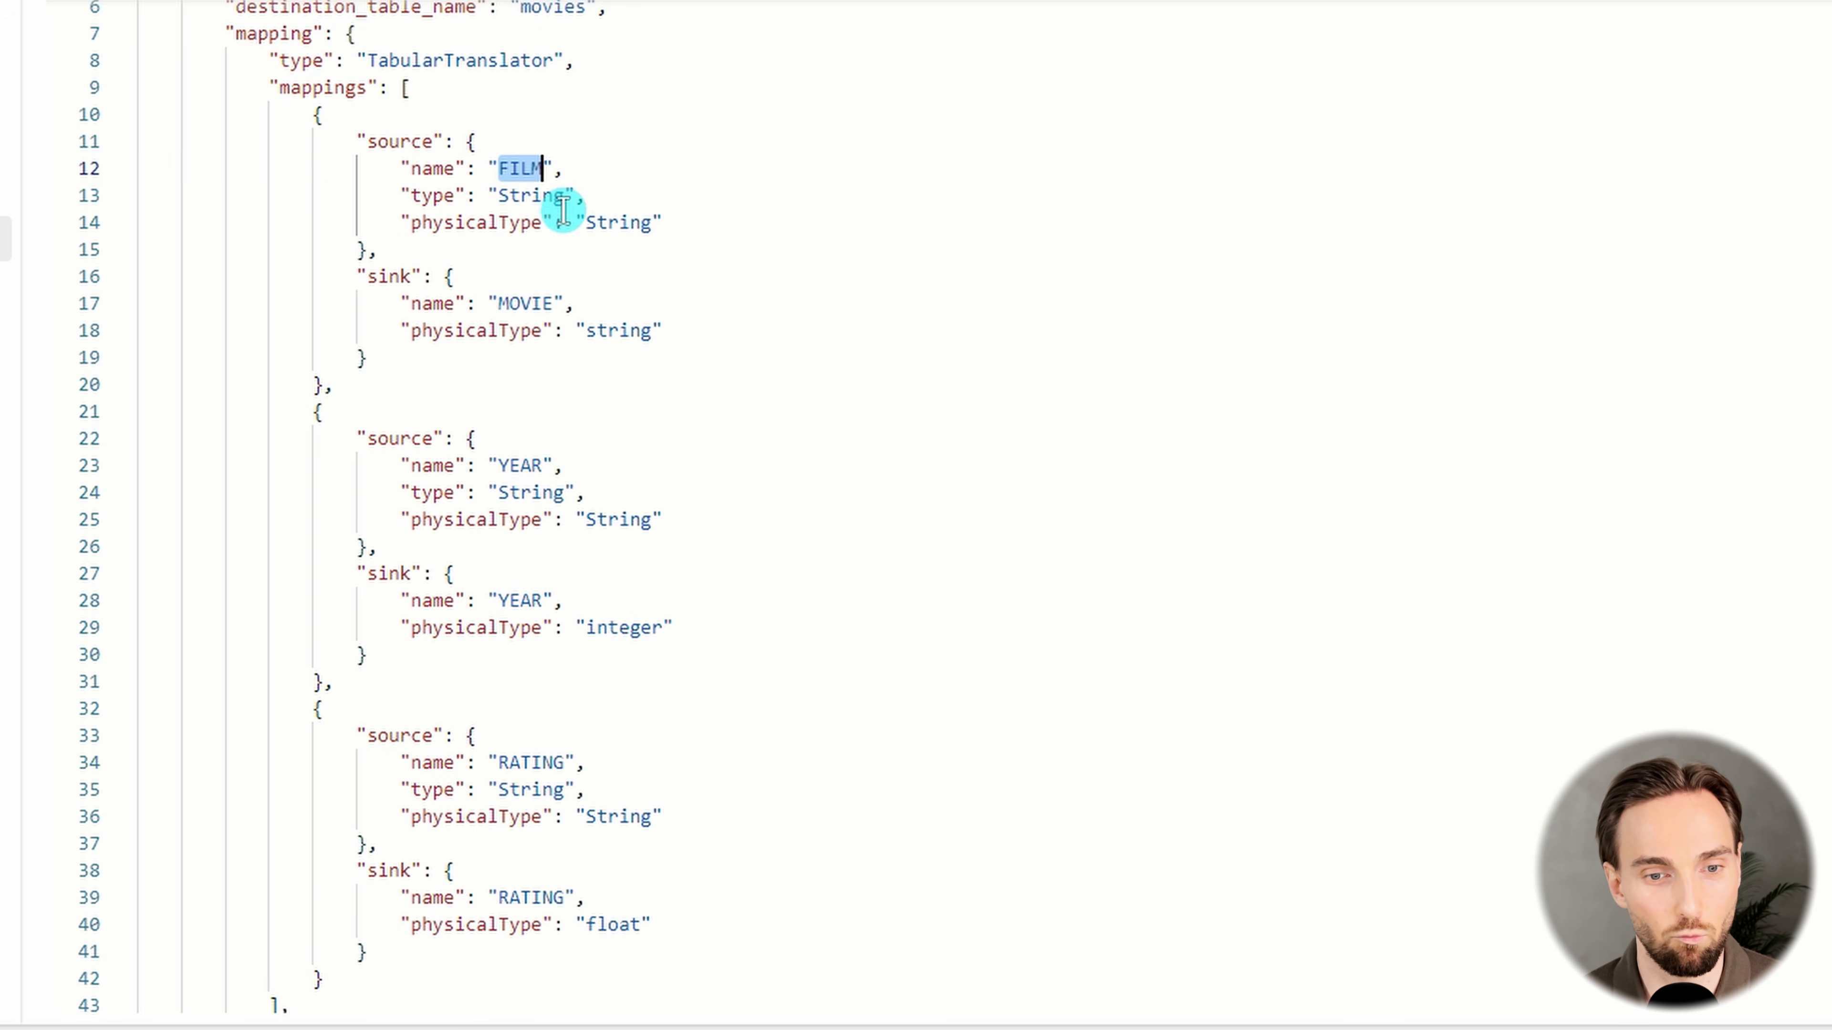
pyautogui.click(528, 302)
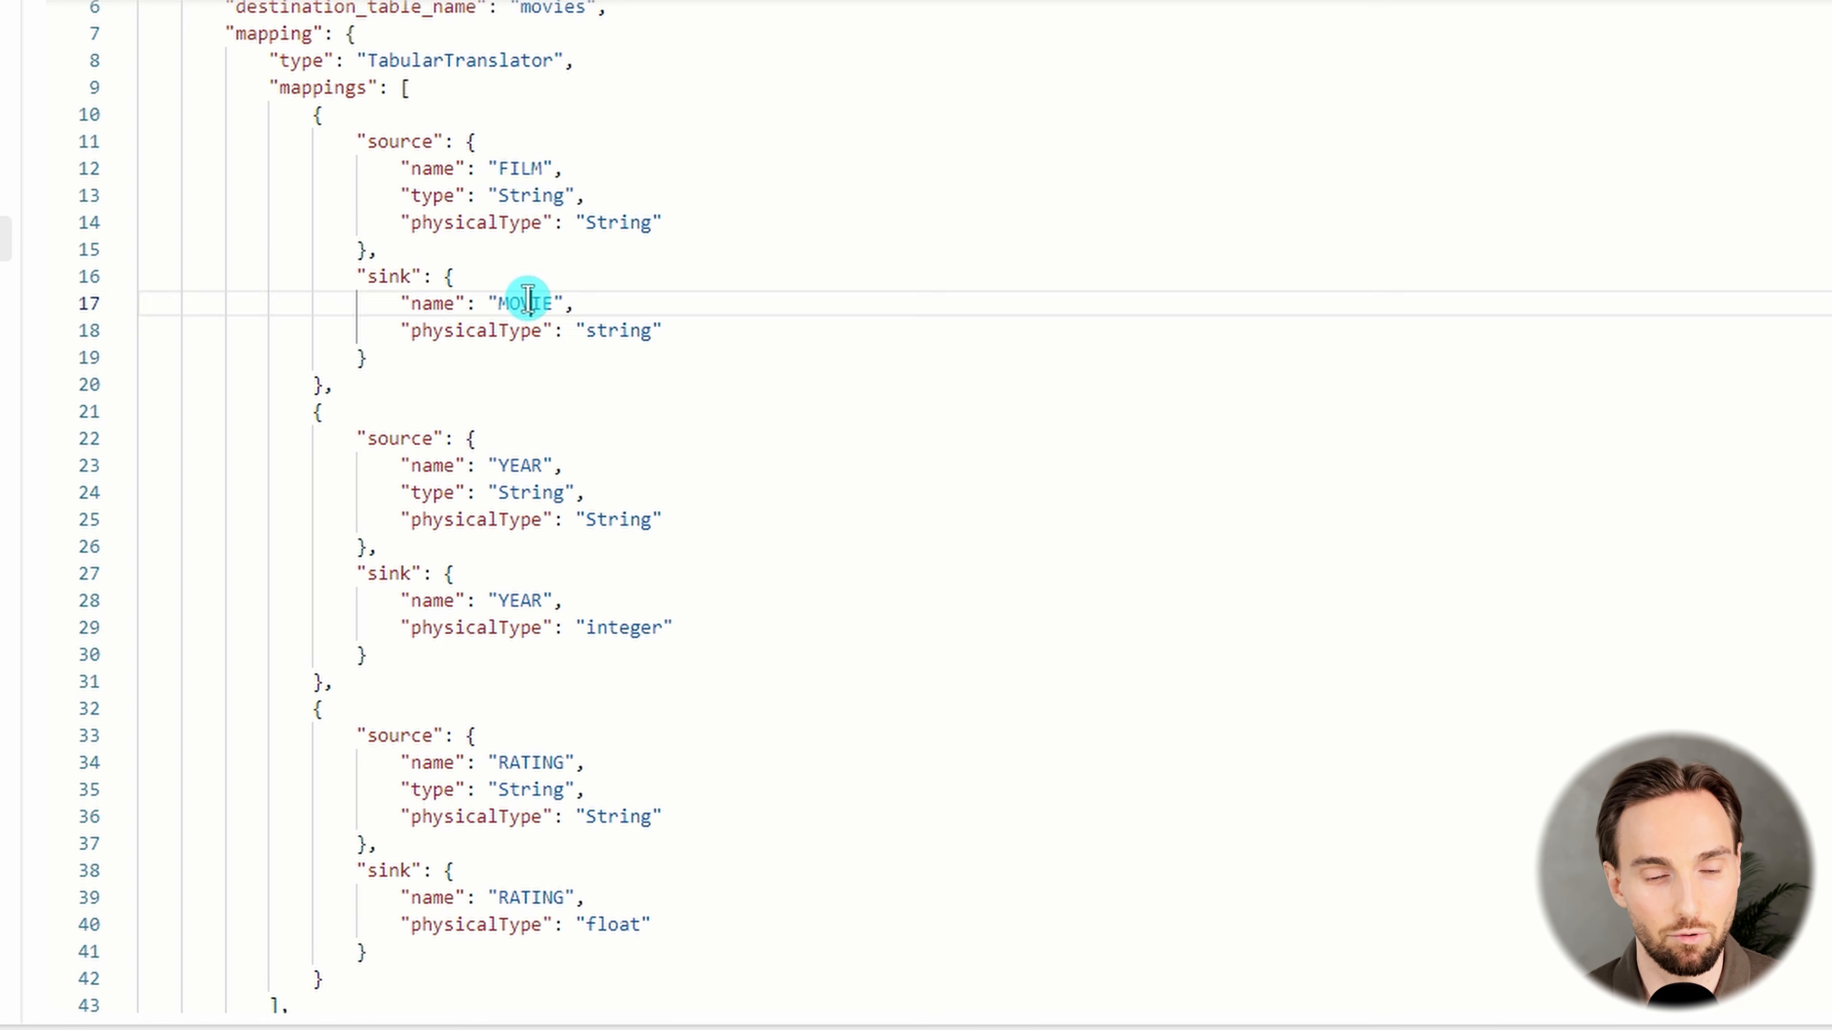
pyautogui.doubleClick(528, 302)
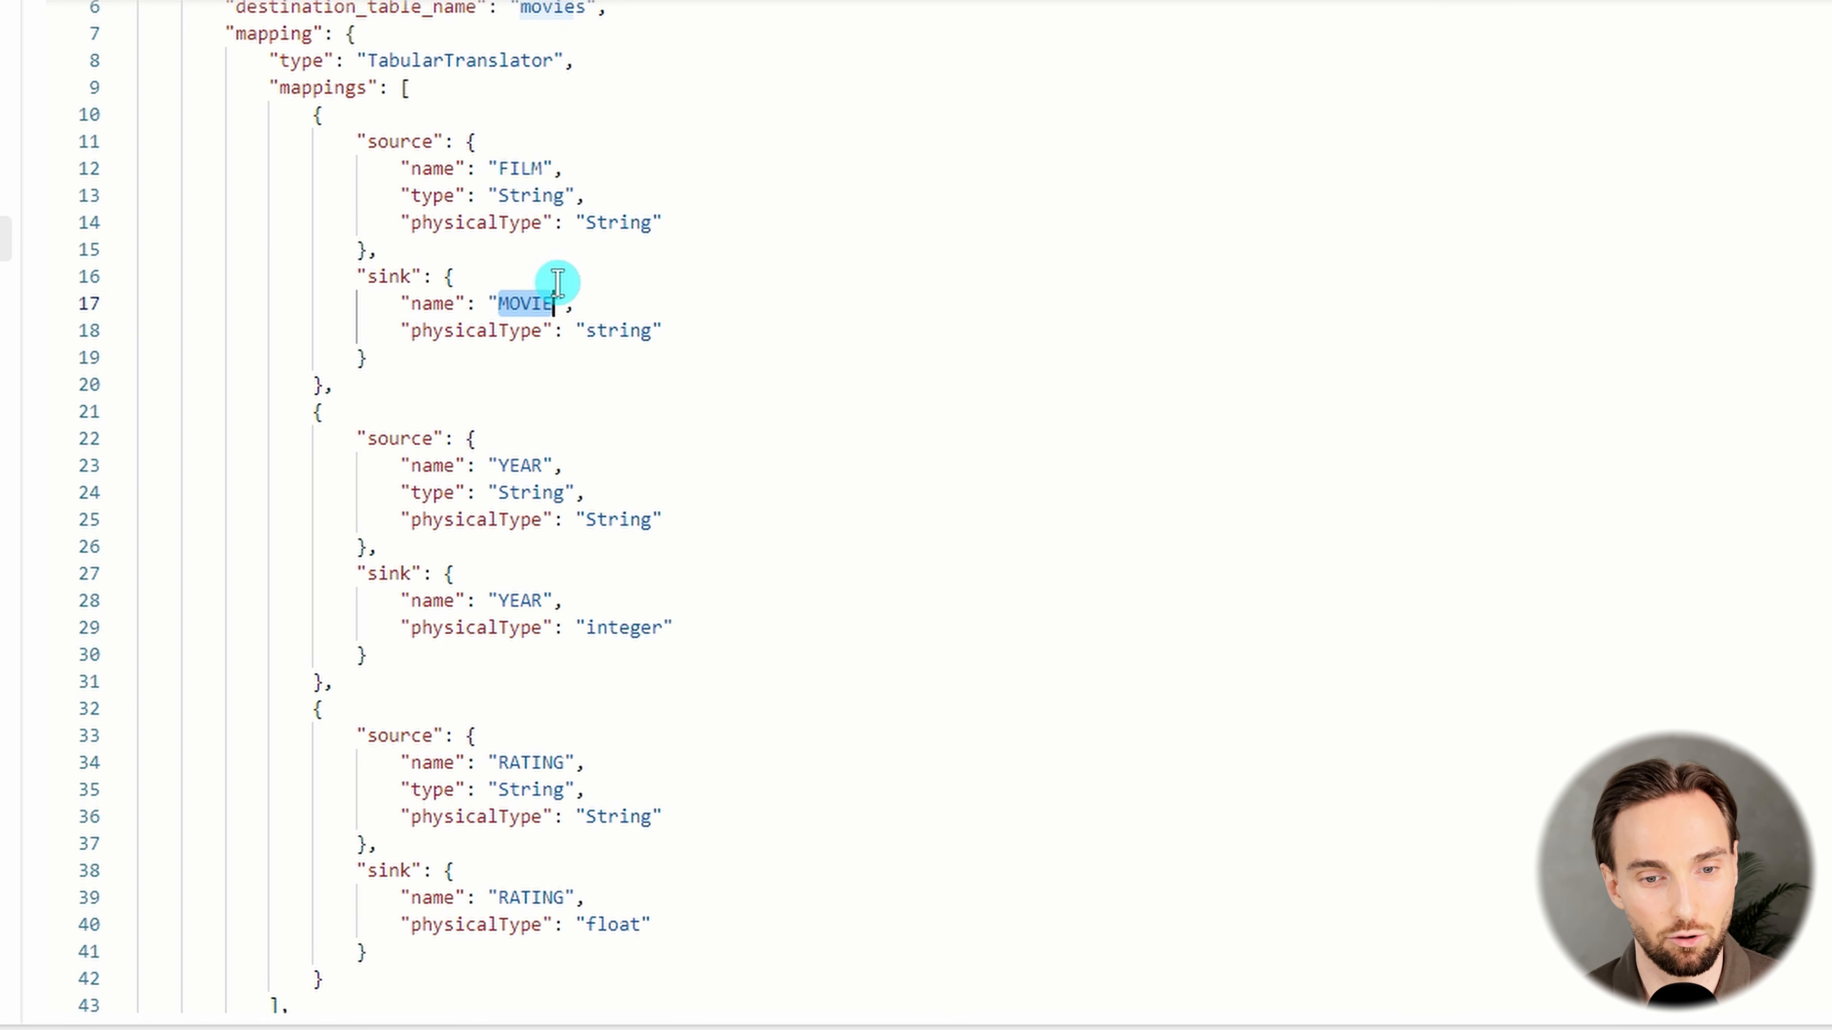
pyautogui.scroll(-3, 650, 310)
pyautogui.scroll(2, 653, 325)
pyautogui.click(660, 339)
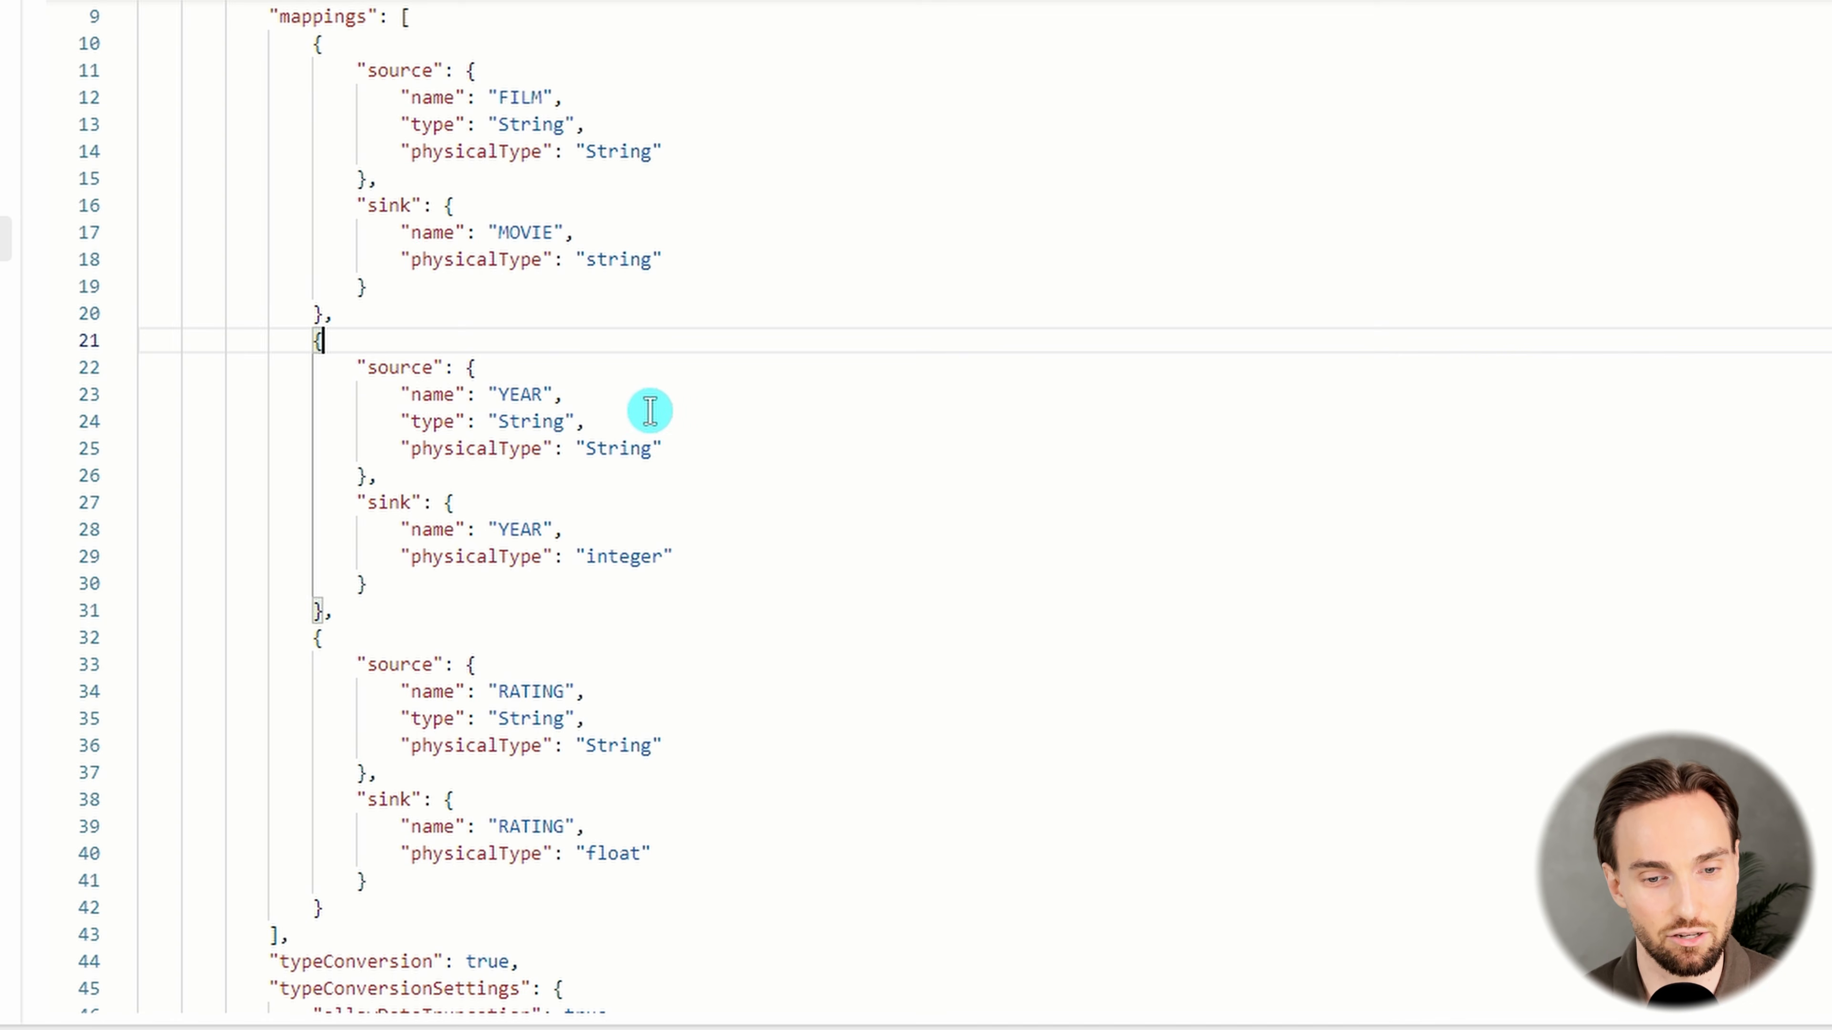
# Compare the source and sink physical types of the YEAR column in the movies.csv mapping
pyautogui.doubleClick(525, 394)
pyautogui.scroll(-1, 651, 421)
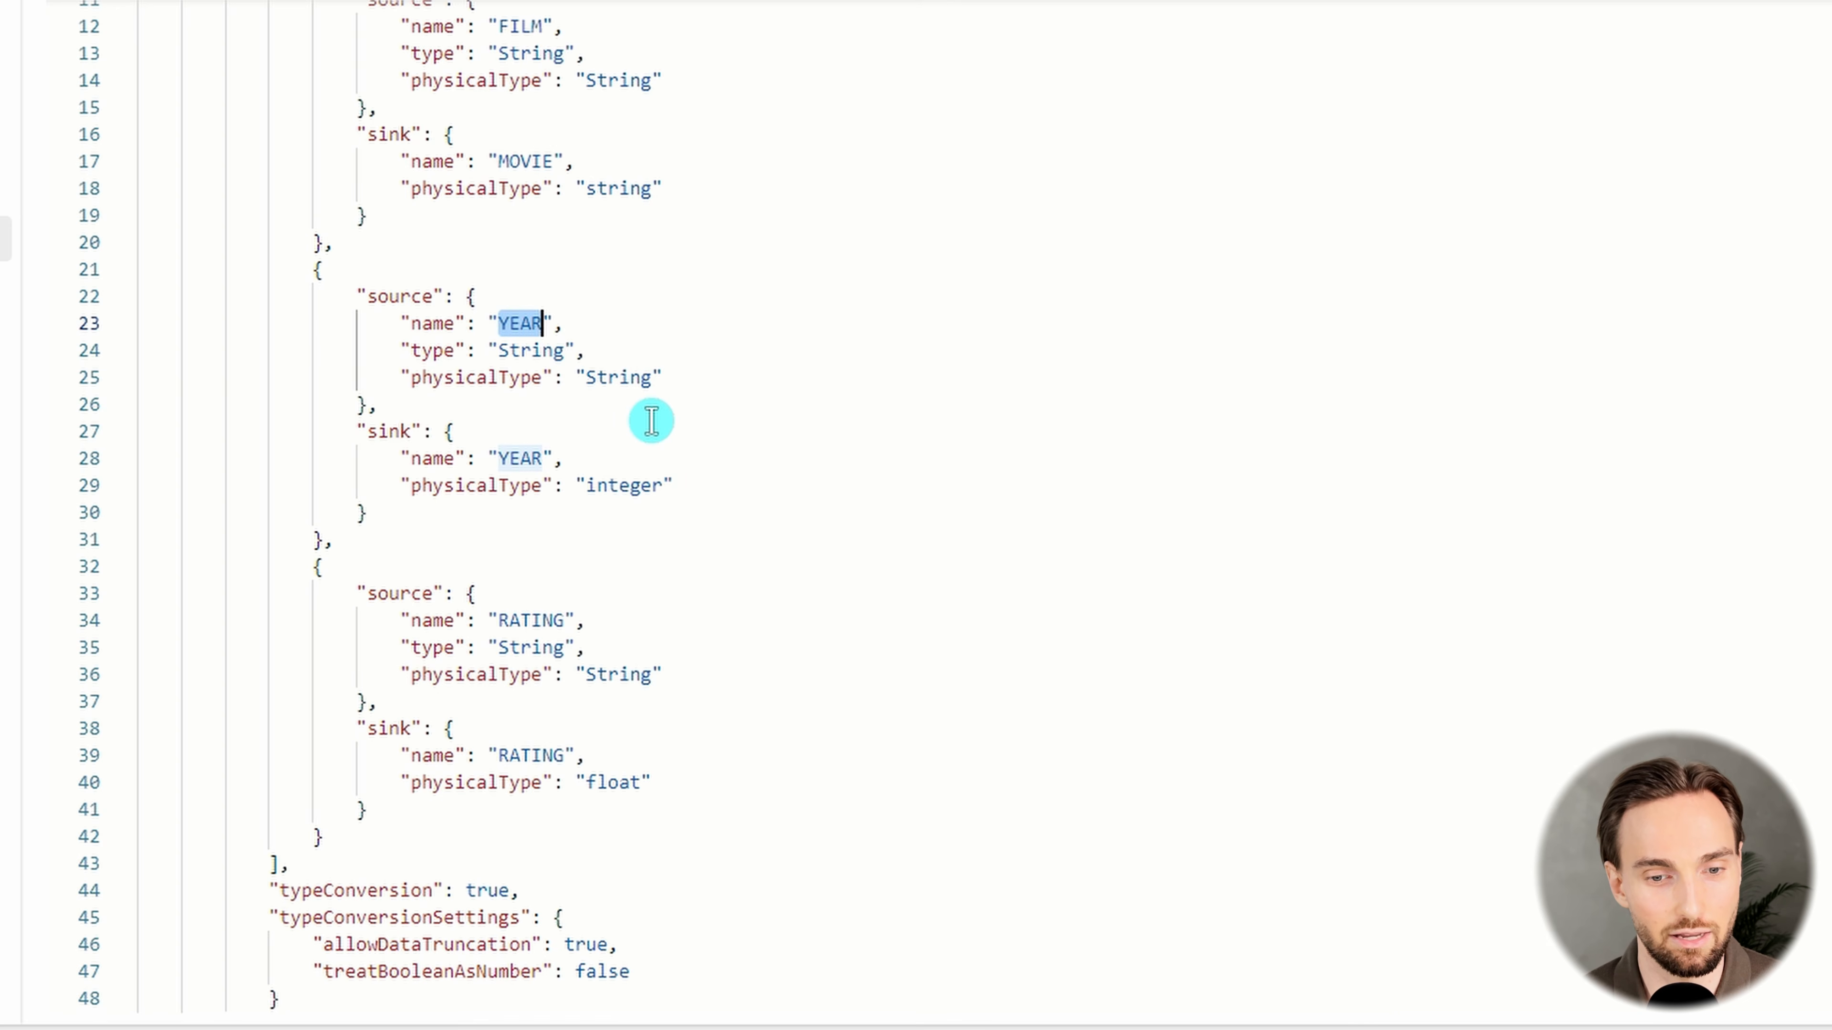
pyautogui.doubleClick(620, 378)
pyautogui.moveTo(683, 377); pyautogui.dragTo(554, 378)
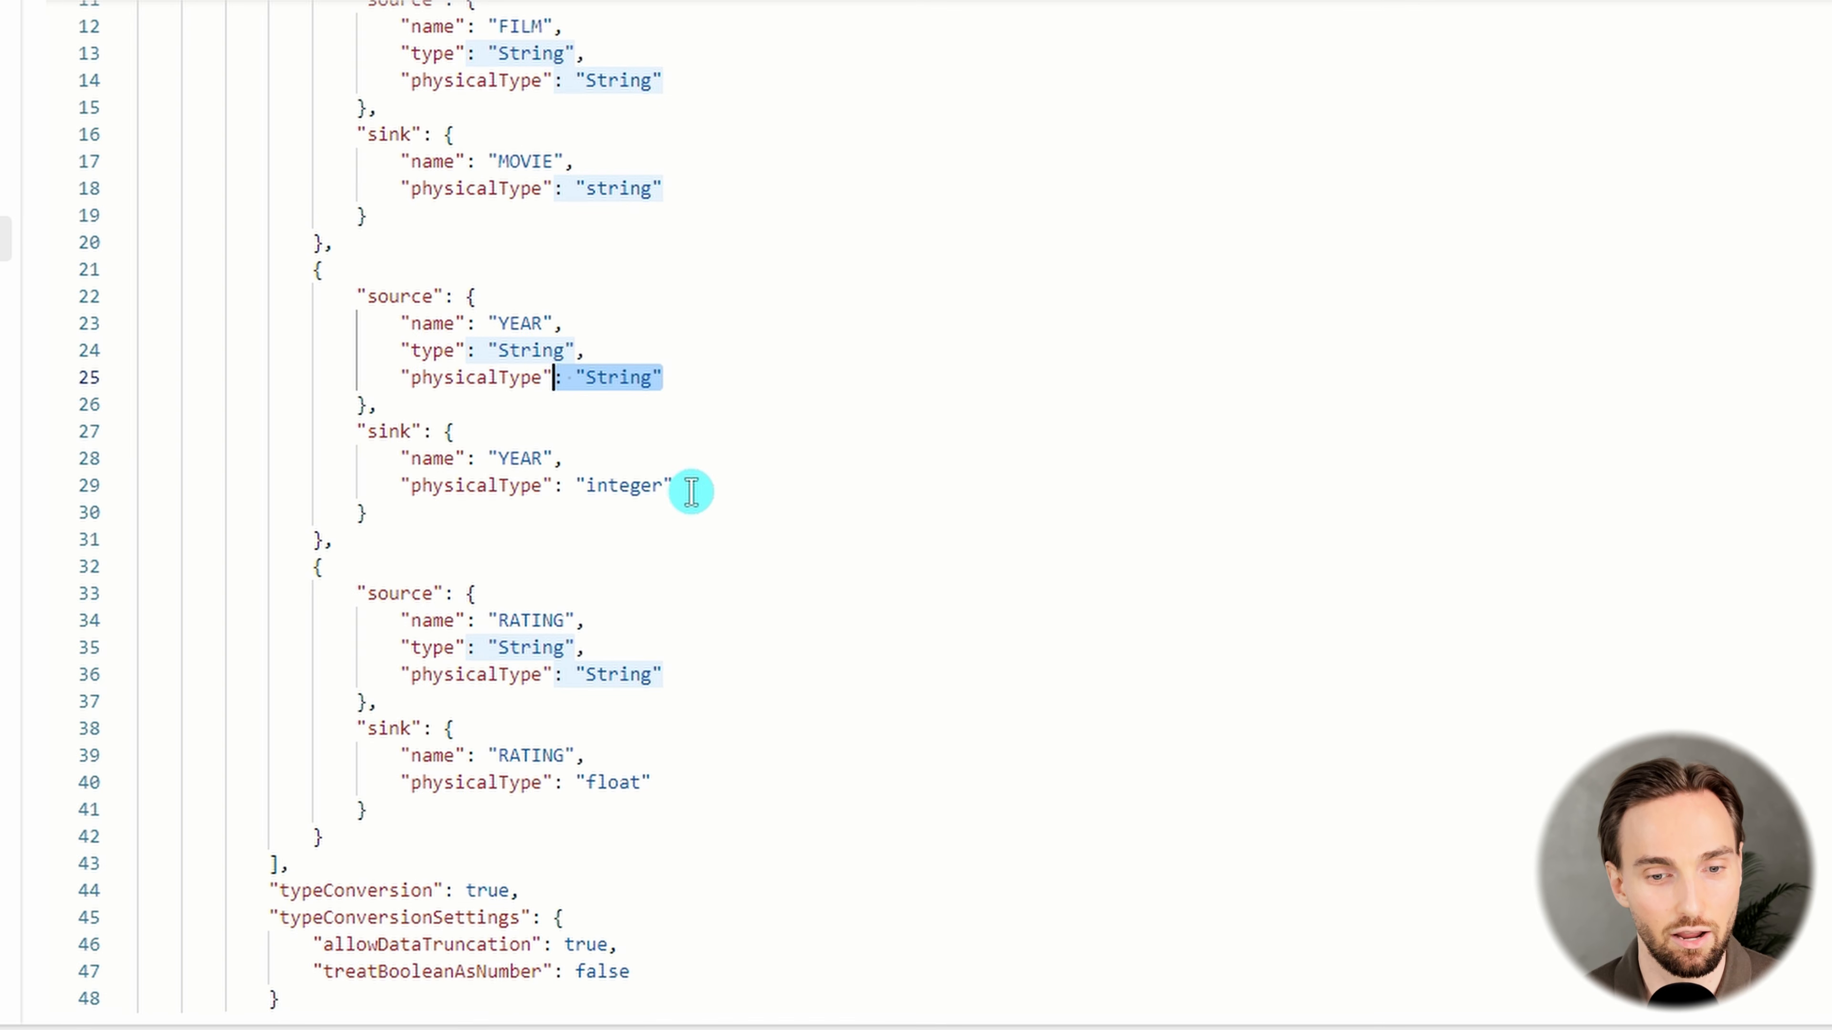
pyautogui.moveTo(691, 491); pyautogui.dragTo(554, 485)
pyautogui.scroll(-2, 654, 360)
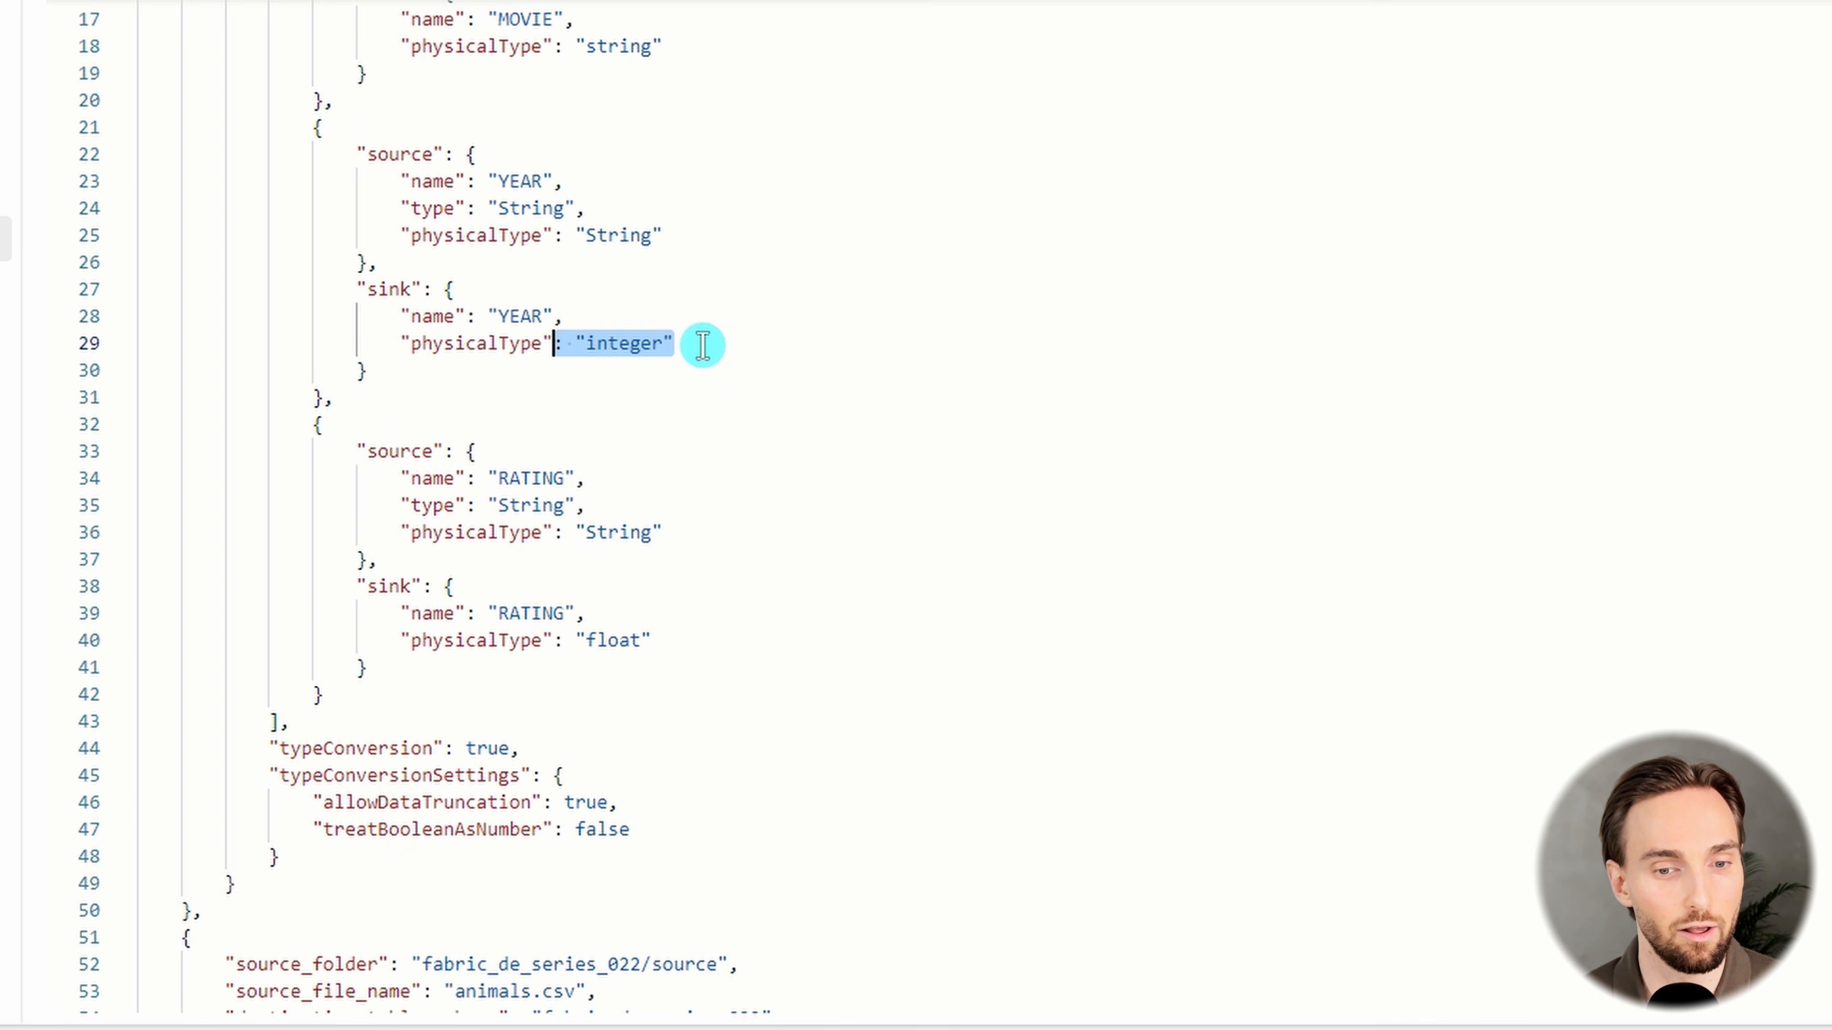
# Compare the RATING column's source and sink physical types, and look over the column mappings of the animals.csv entry
pyautogui.scroll(-3, 700, 345)
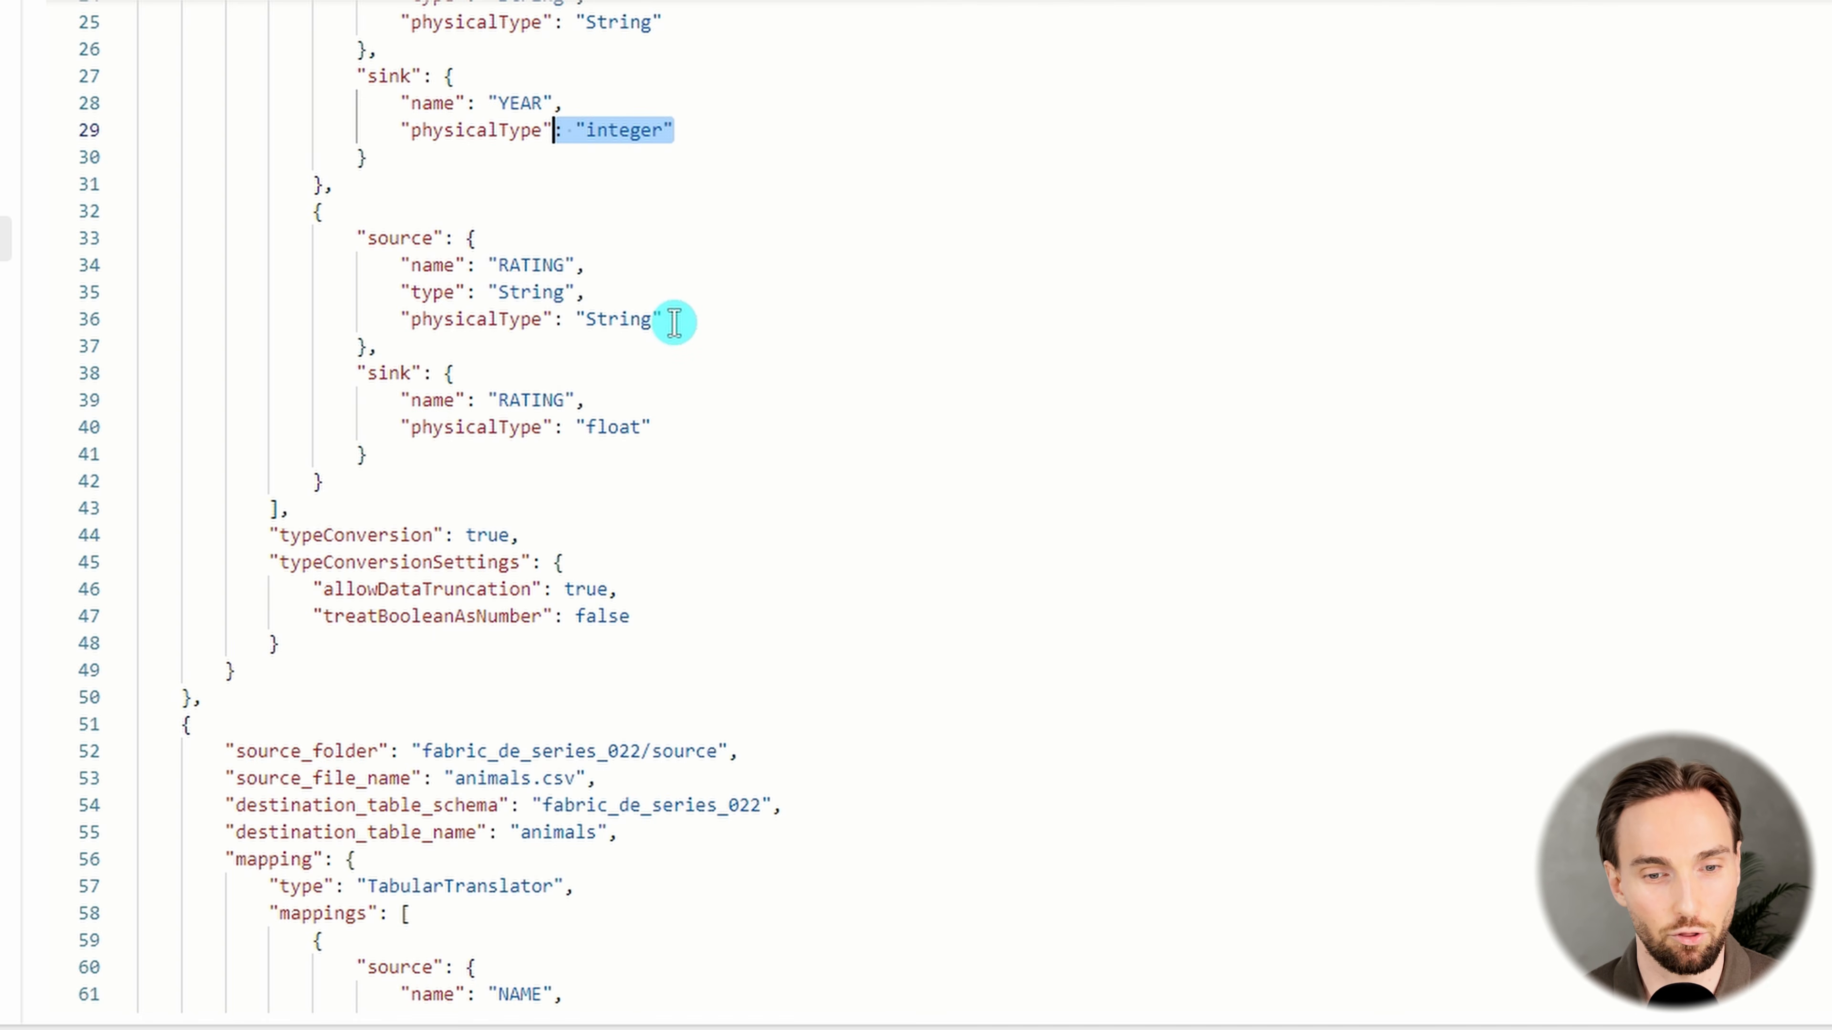
pyautogui.doubleClick(640, 321)
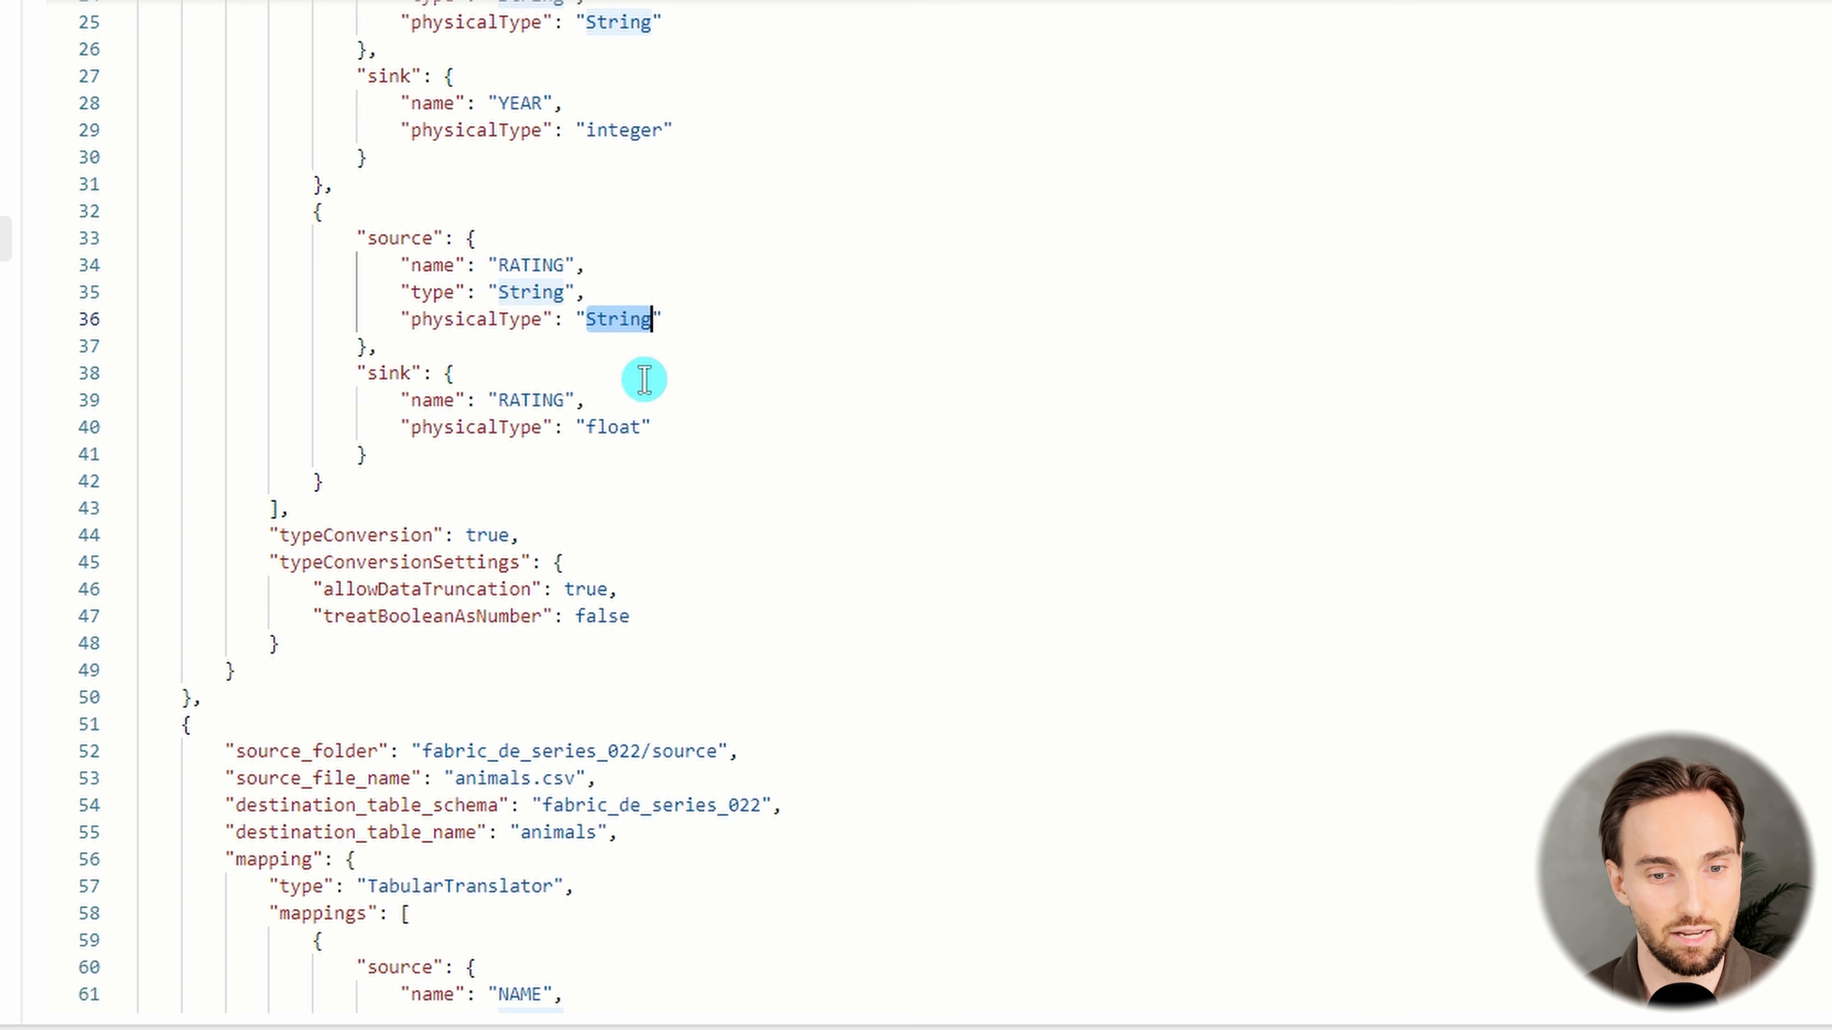
pyautogui.doubleClick(614, 428)
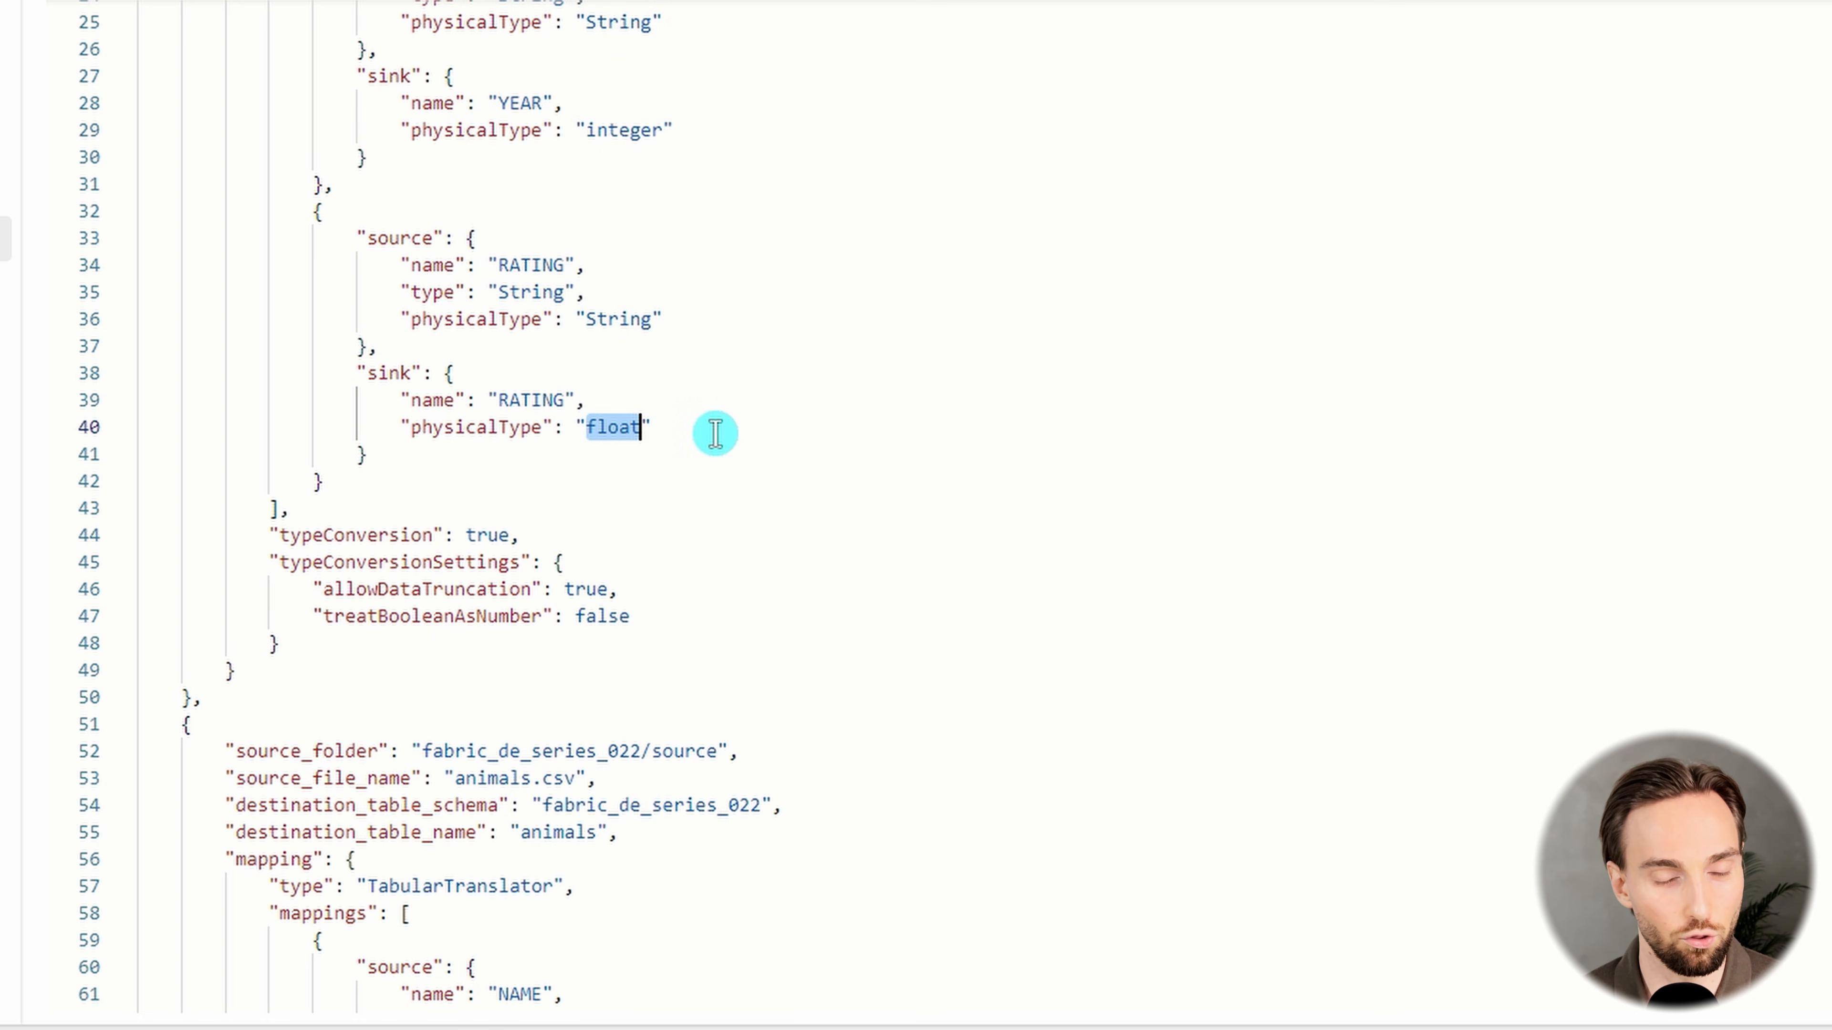
pyautogui.scroll(-8, 713, 423)
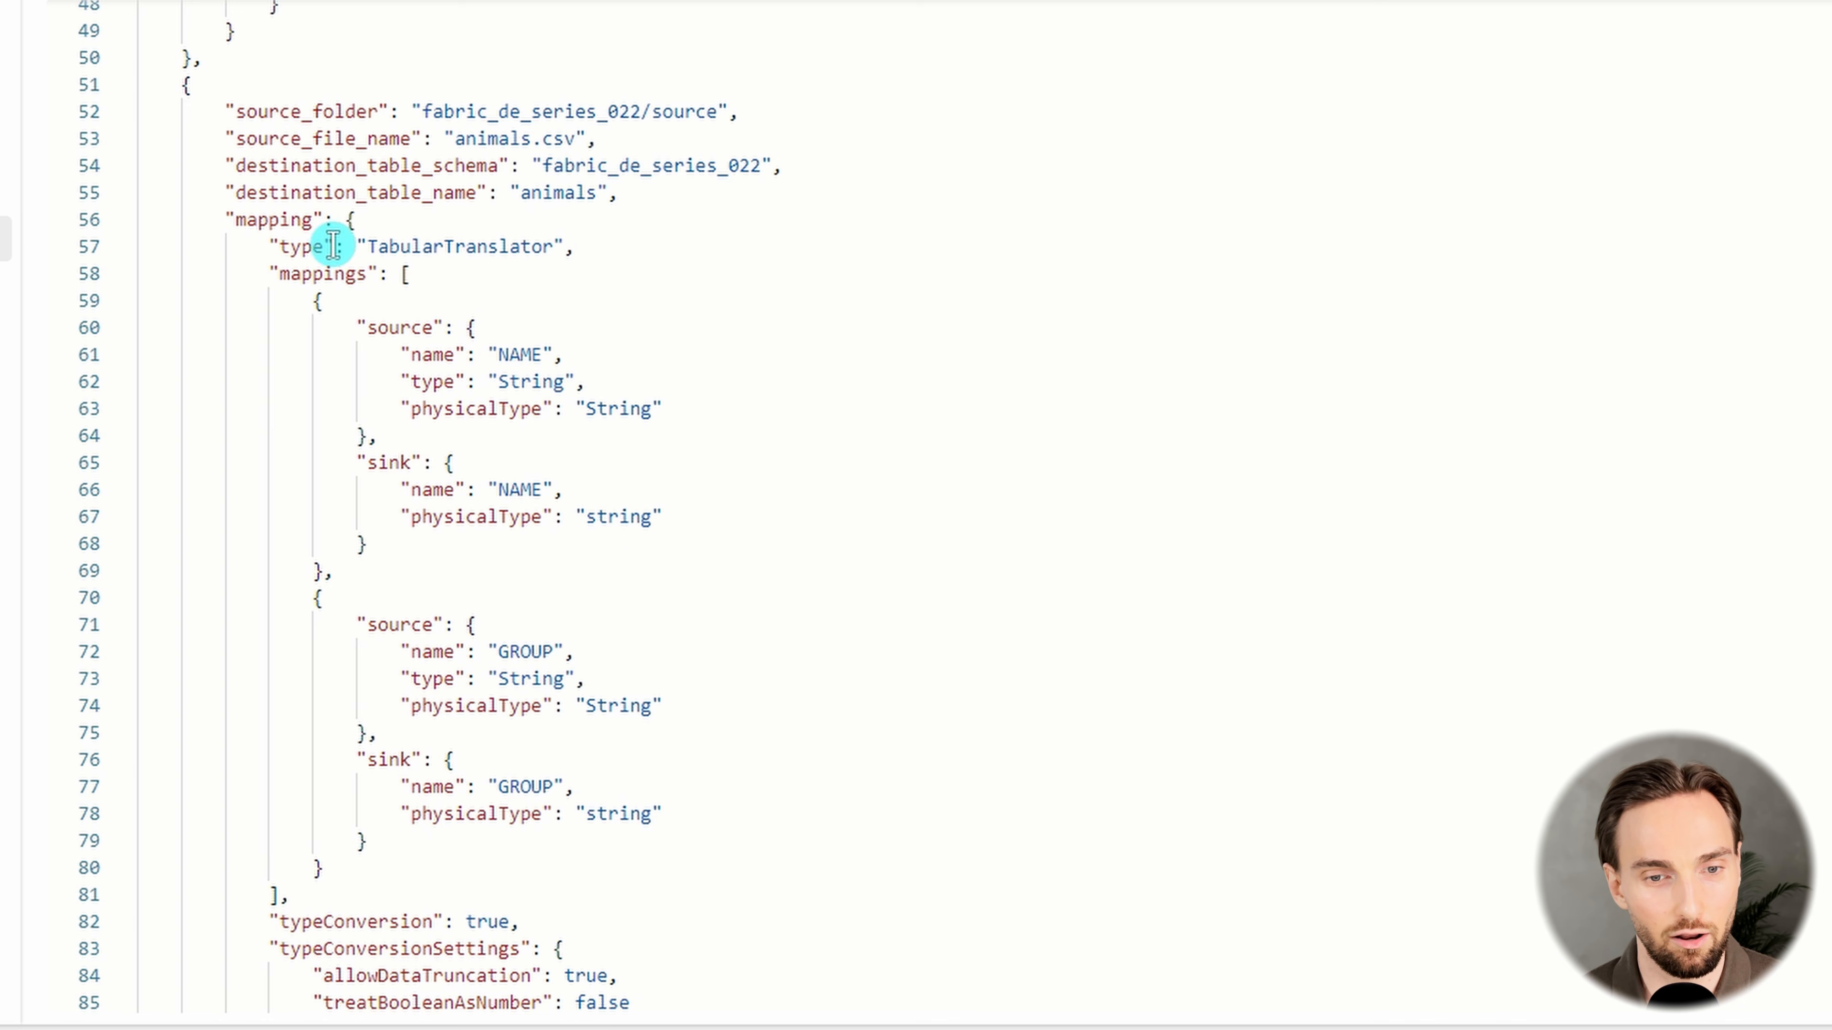
pyautogui.scroll(-1, 462, 281)
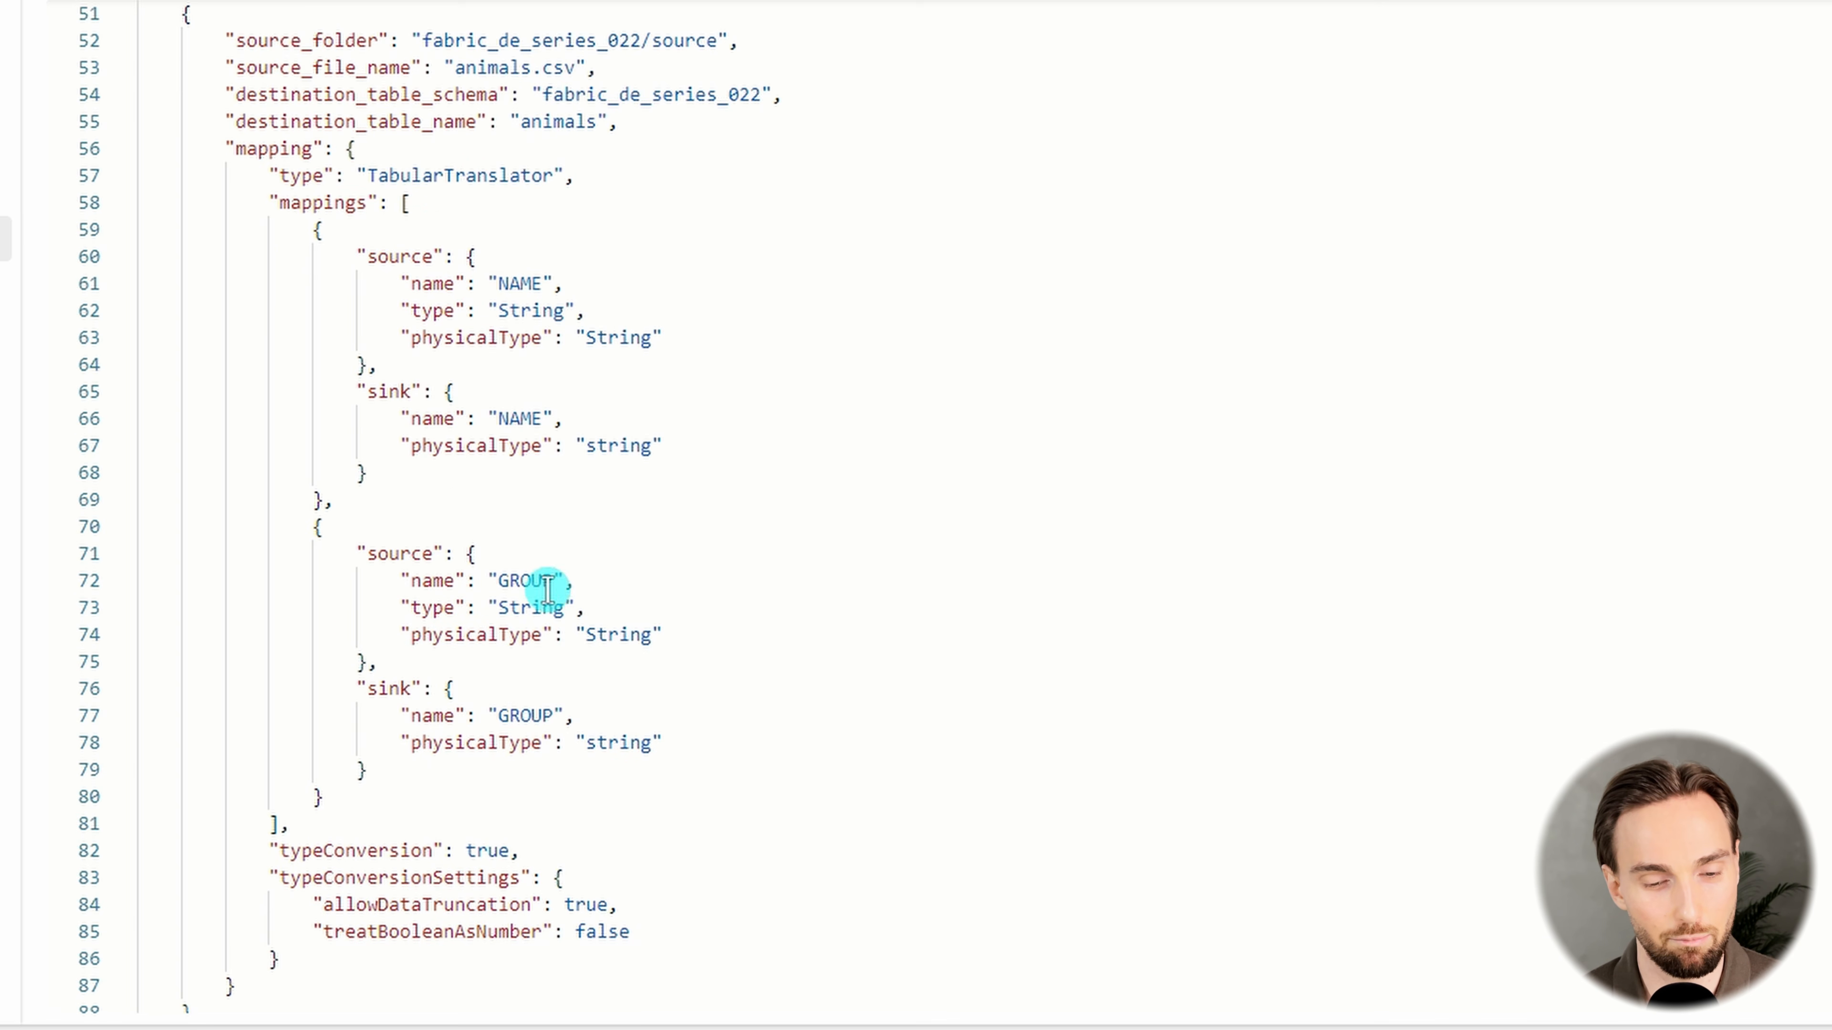
# Create a new data pipeline named pl_fabric_de_series_022_dynamic_mapping_2
pyautogui.moveTo(357, 150); pyautogui.dragTo(728, 618)
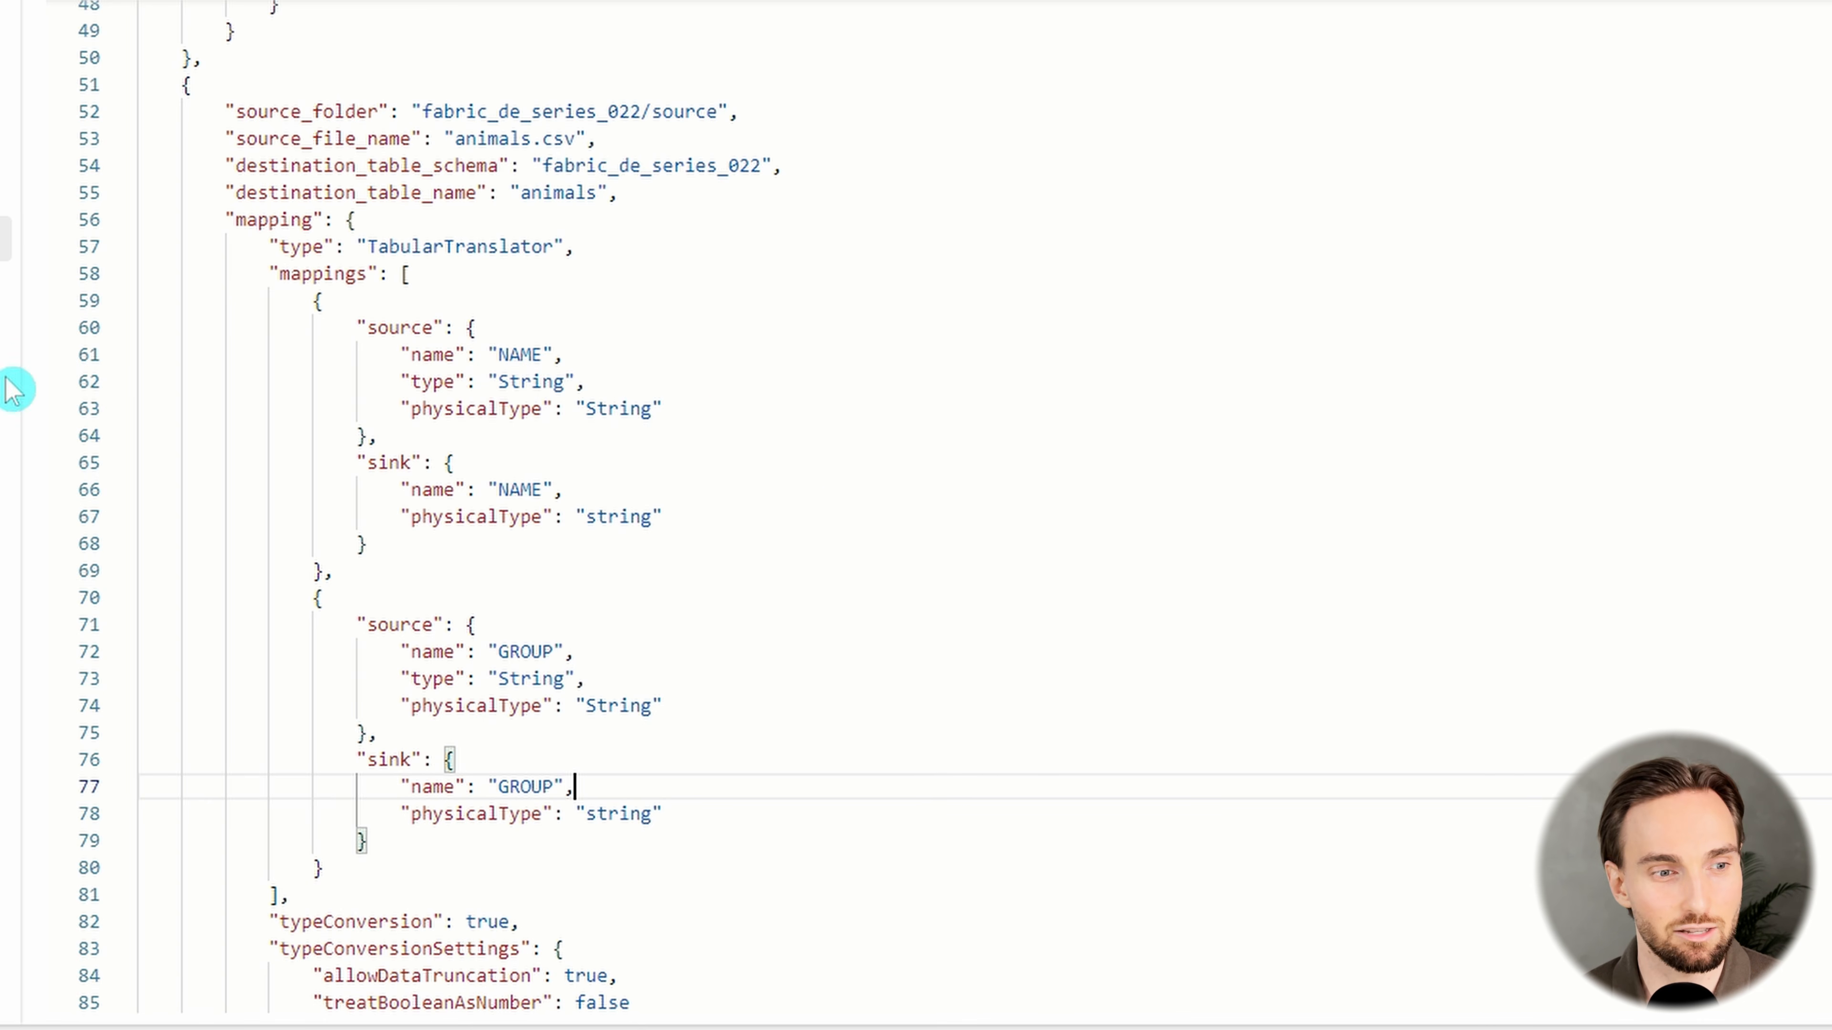
pyautogui.click(34, 240)
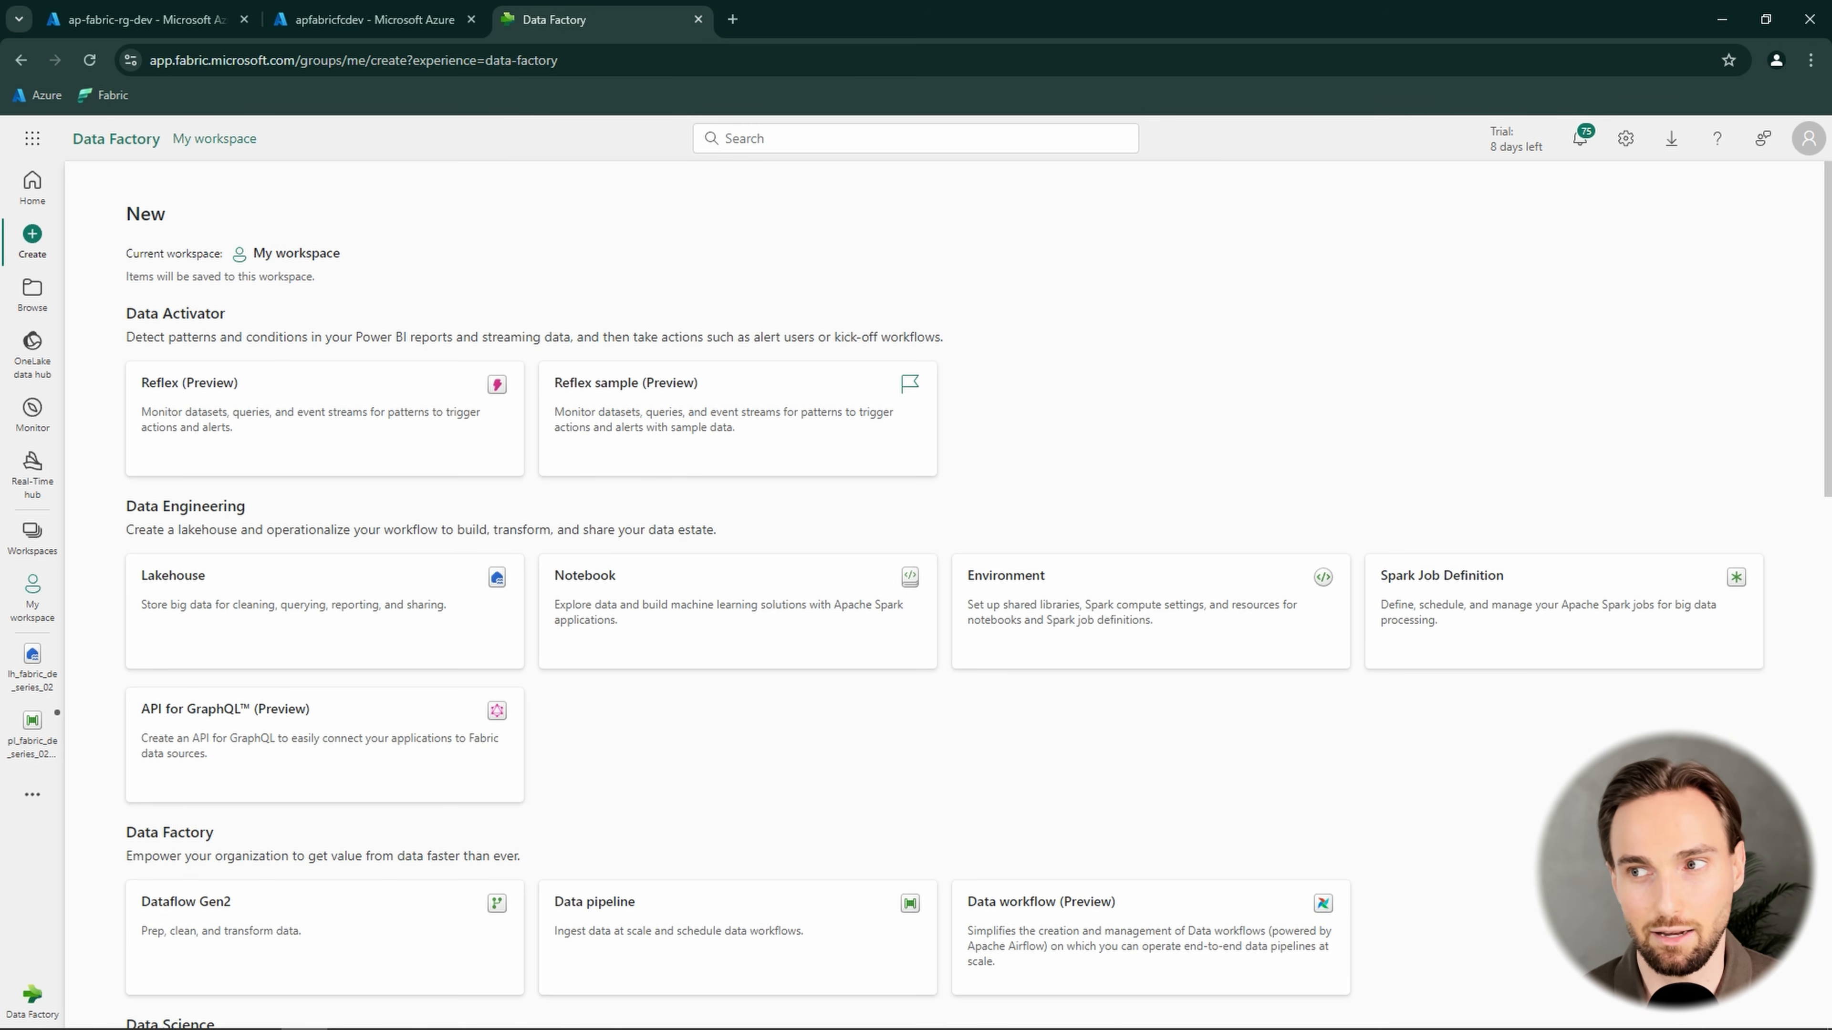
pyautogui.scroll(-8, 930, 678)
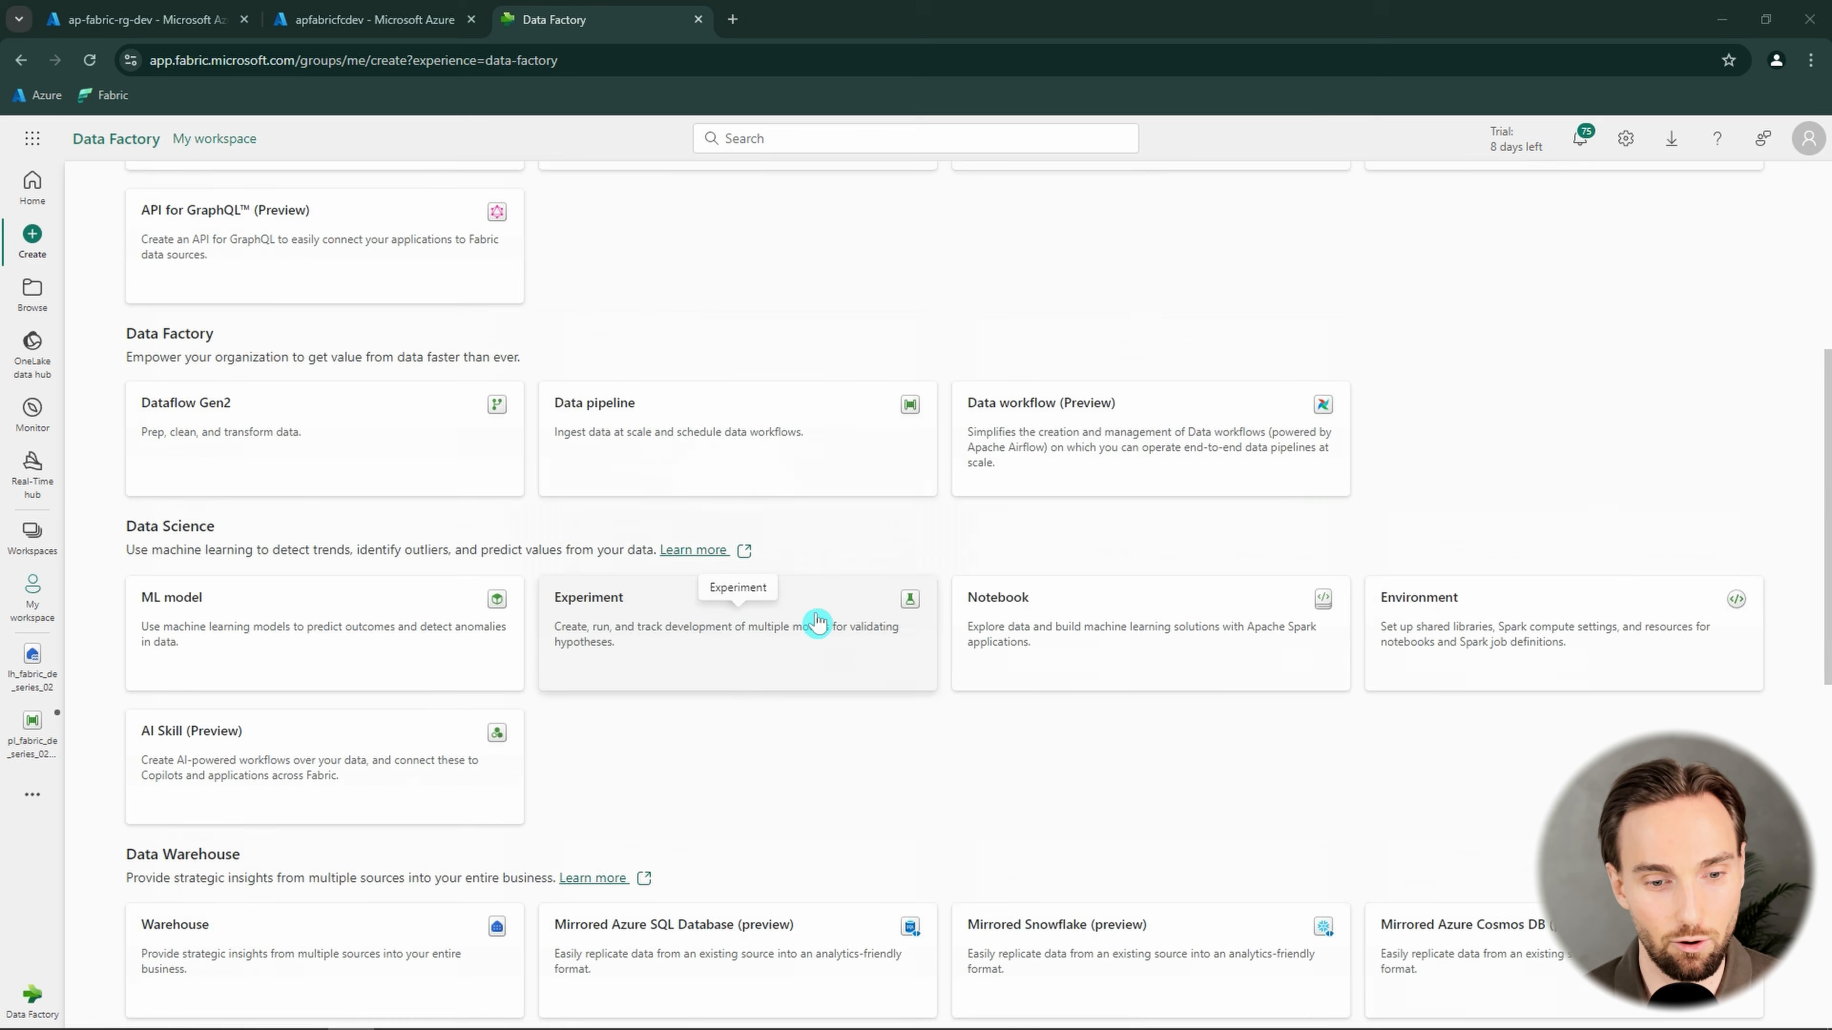
pyautogui.click(865, 310)
pyautogui.hotkey('ctrl', 'a')
pyautogui.write('pl_fabric_de_series_022_dynamic_mapping_2')
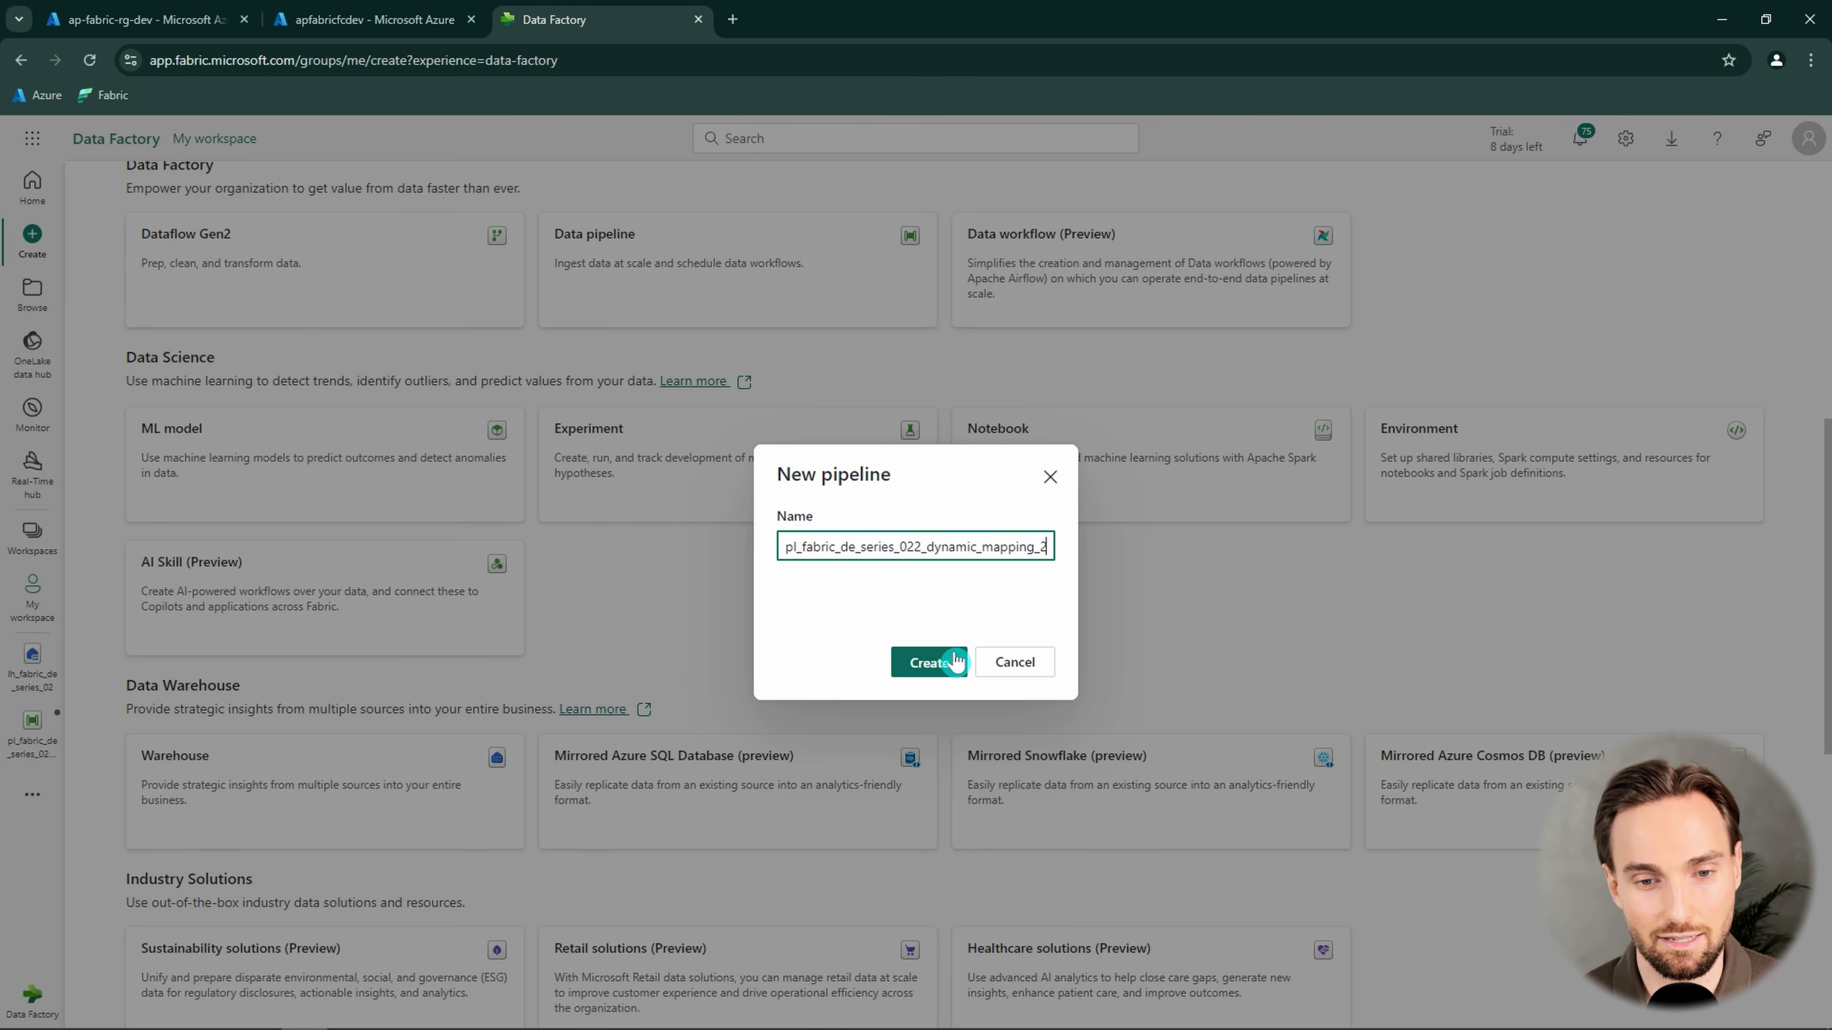
pyautogui.click(930, 663)
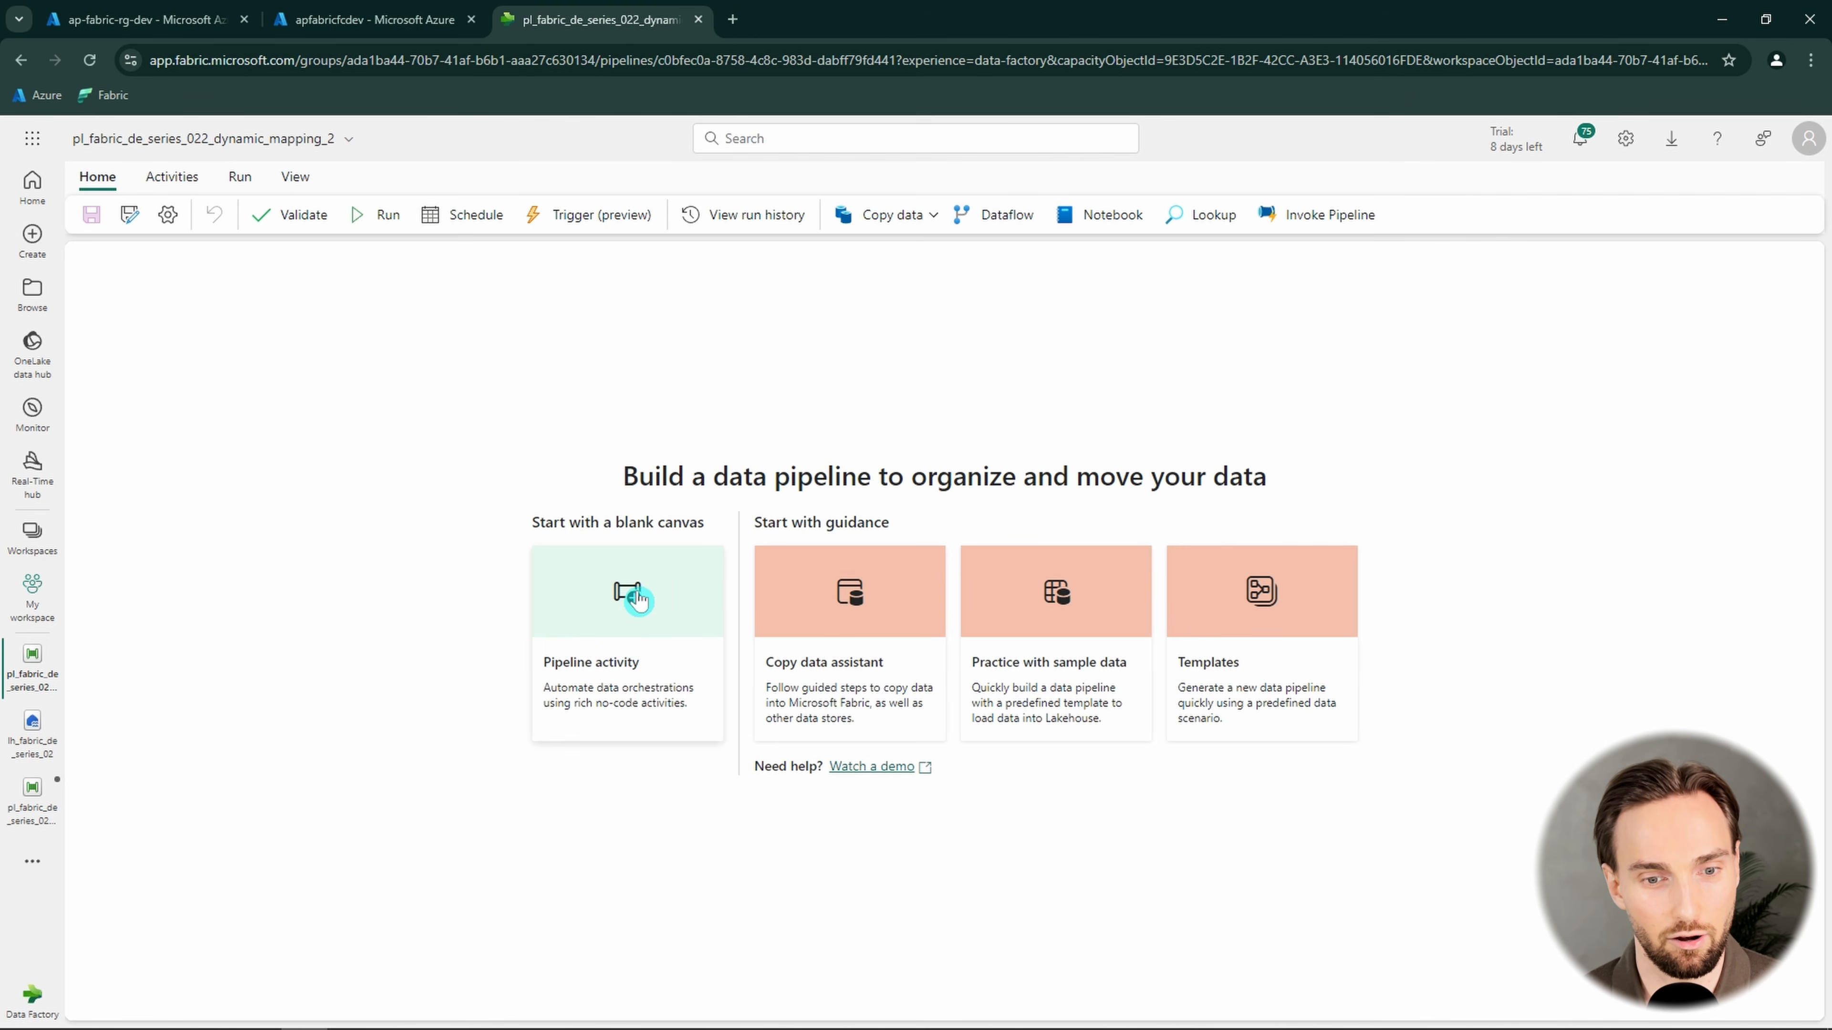
# Add a Lookup activity to the blank pipeline and rename it "Lookup conf"
pyautogui.click(629, 596)
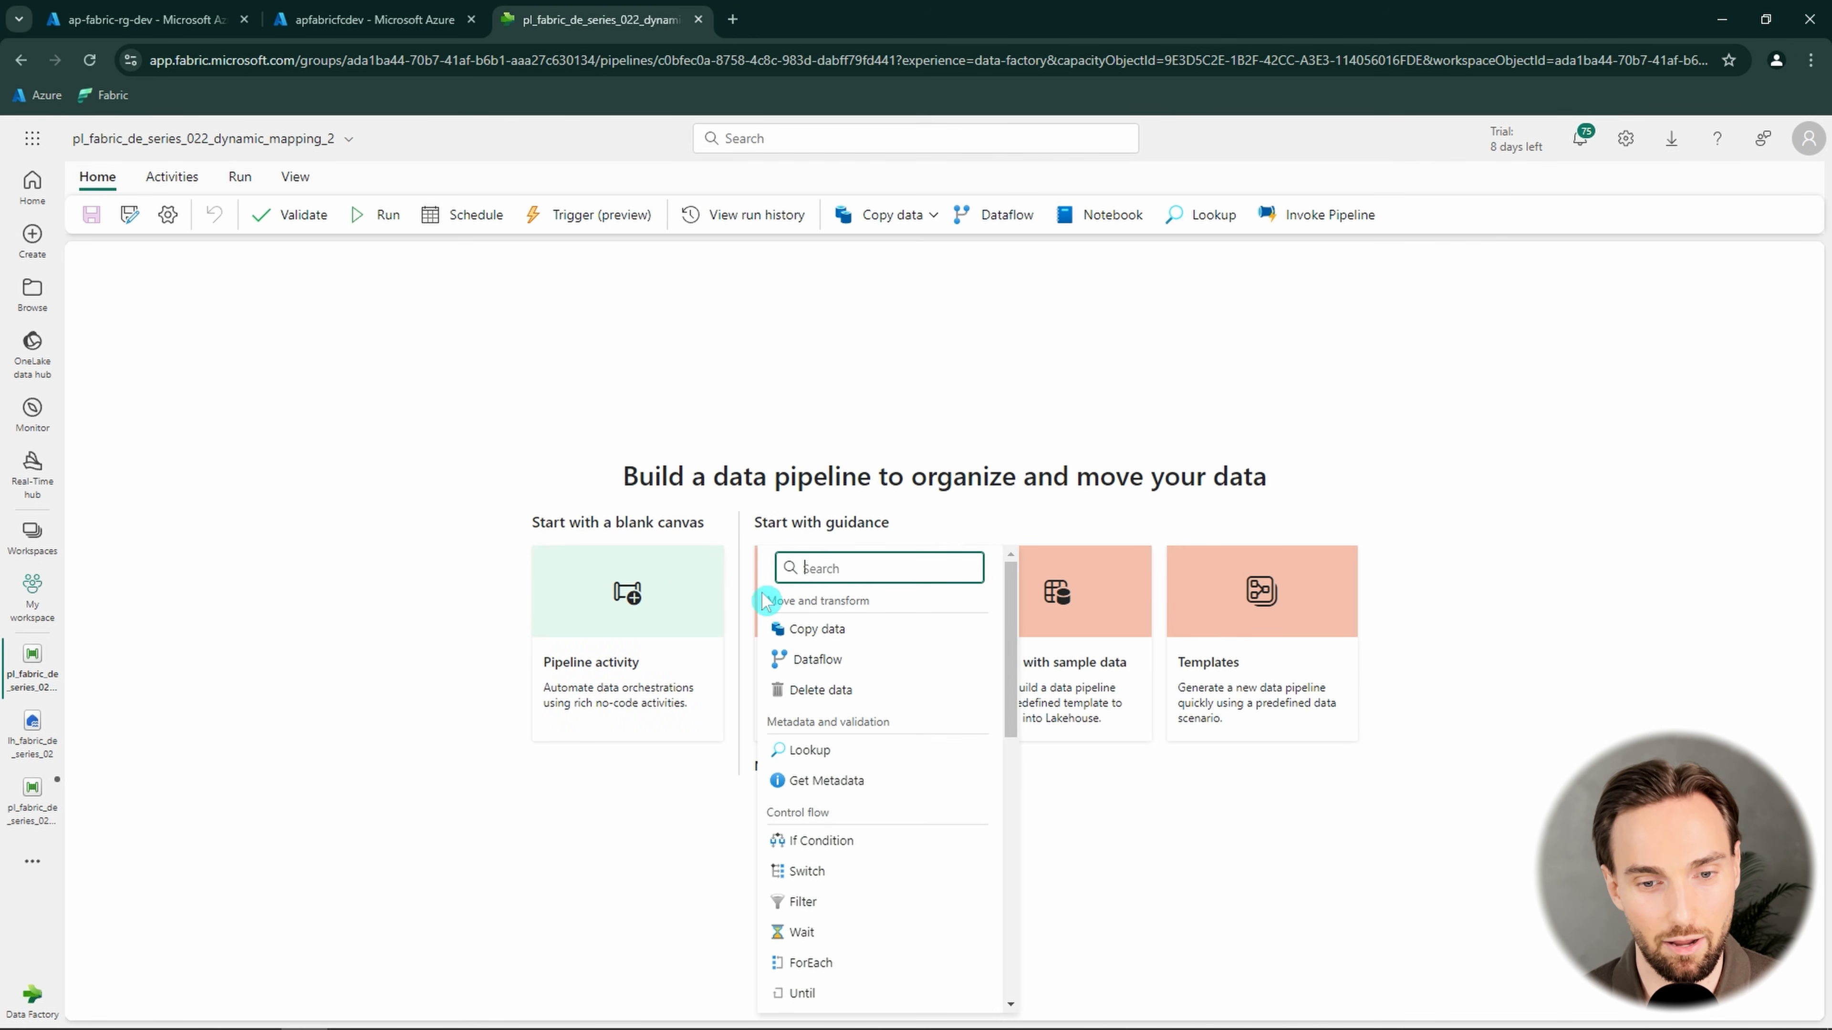
pyautogui.click(871, 752)
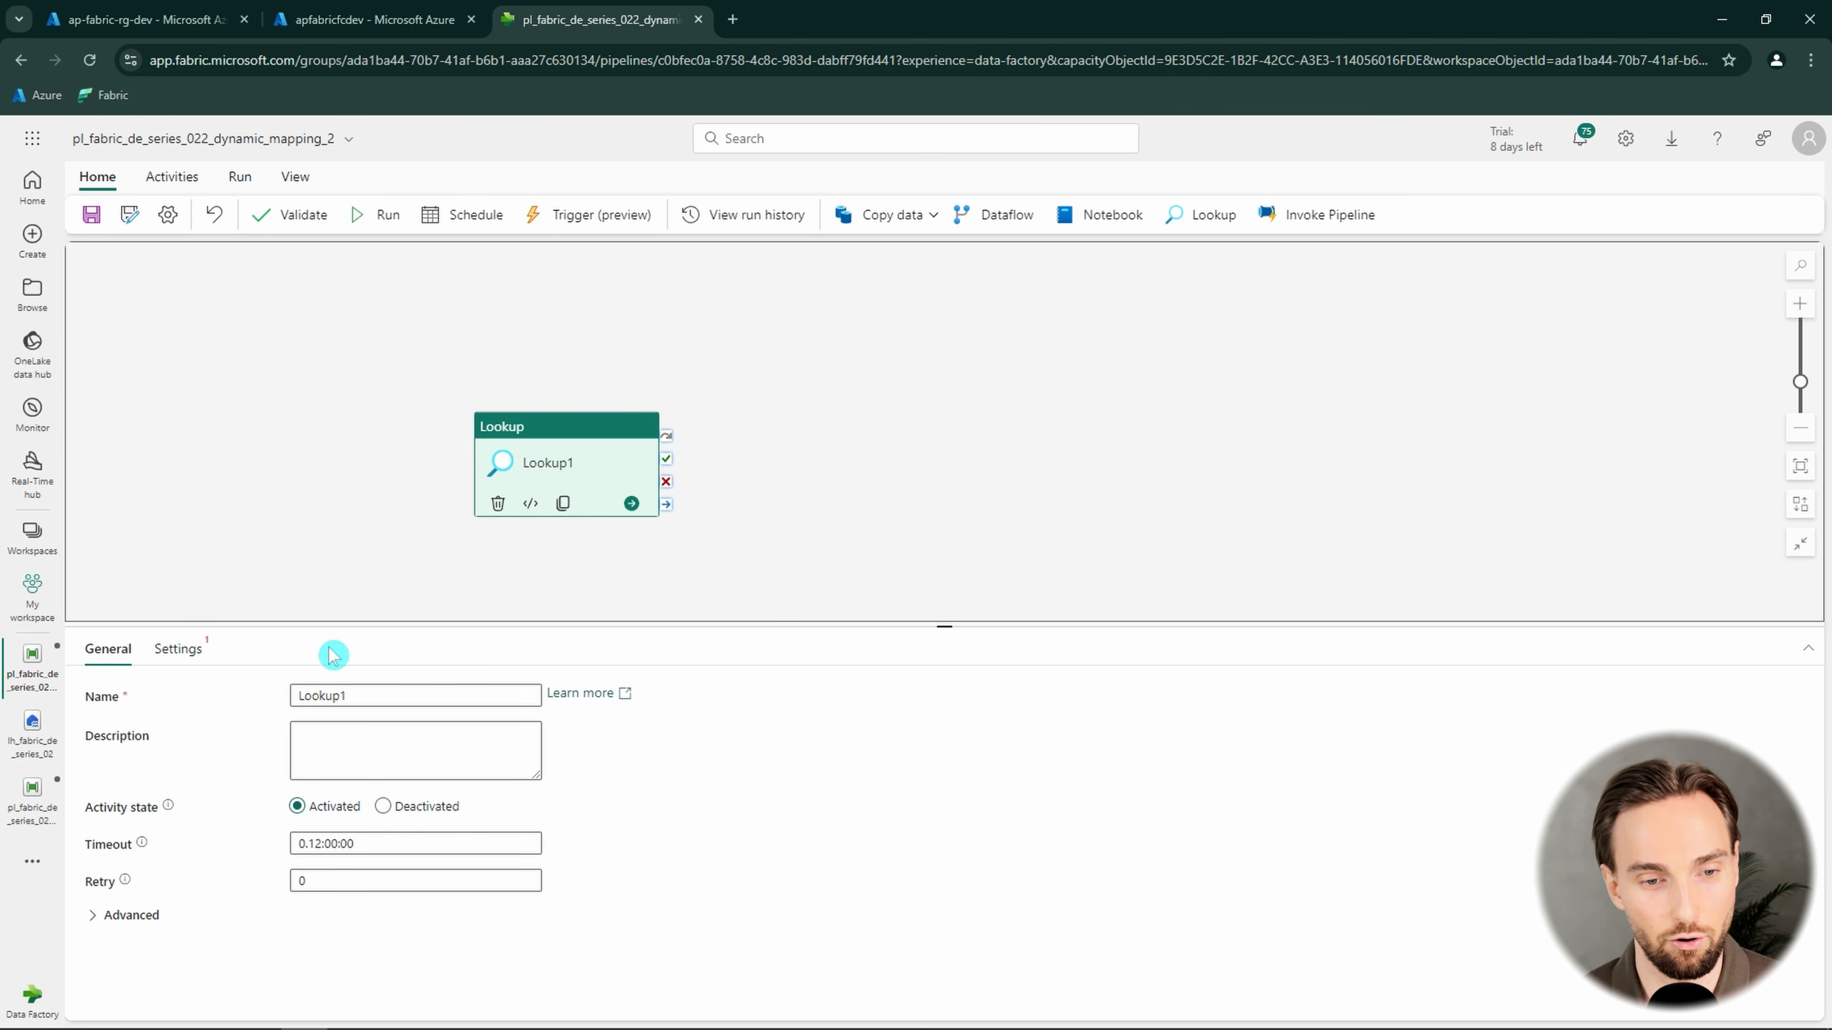
pyautogui.click(184, 653)
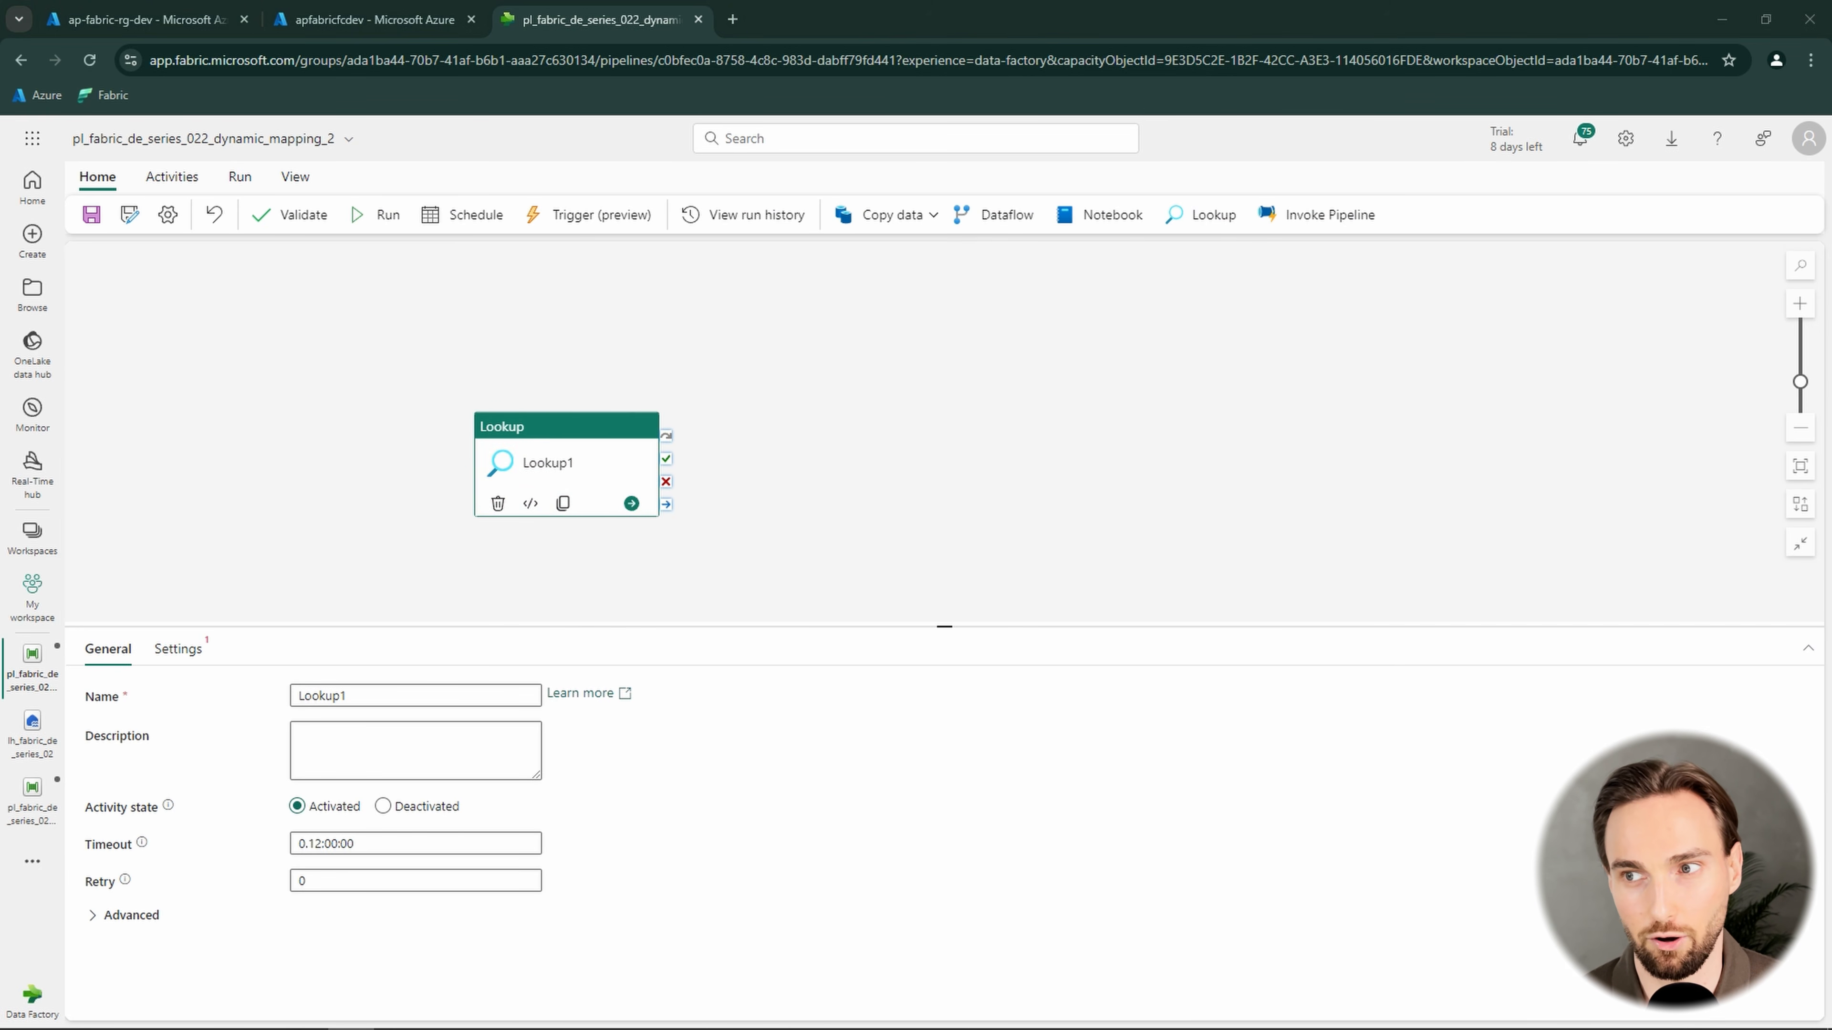
pyautogui.click(396, 696)
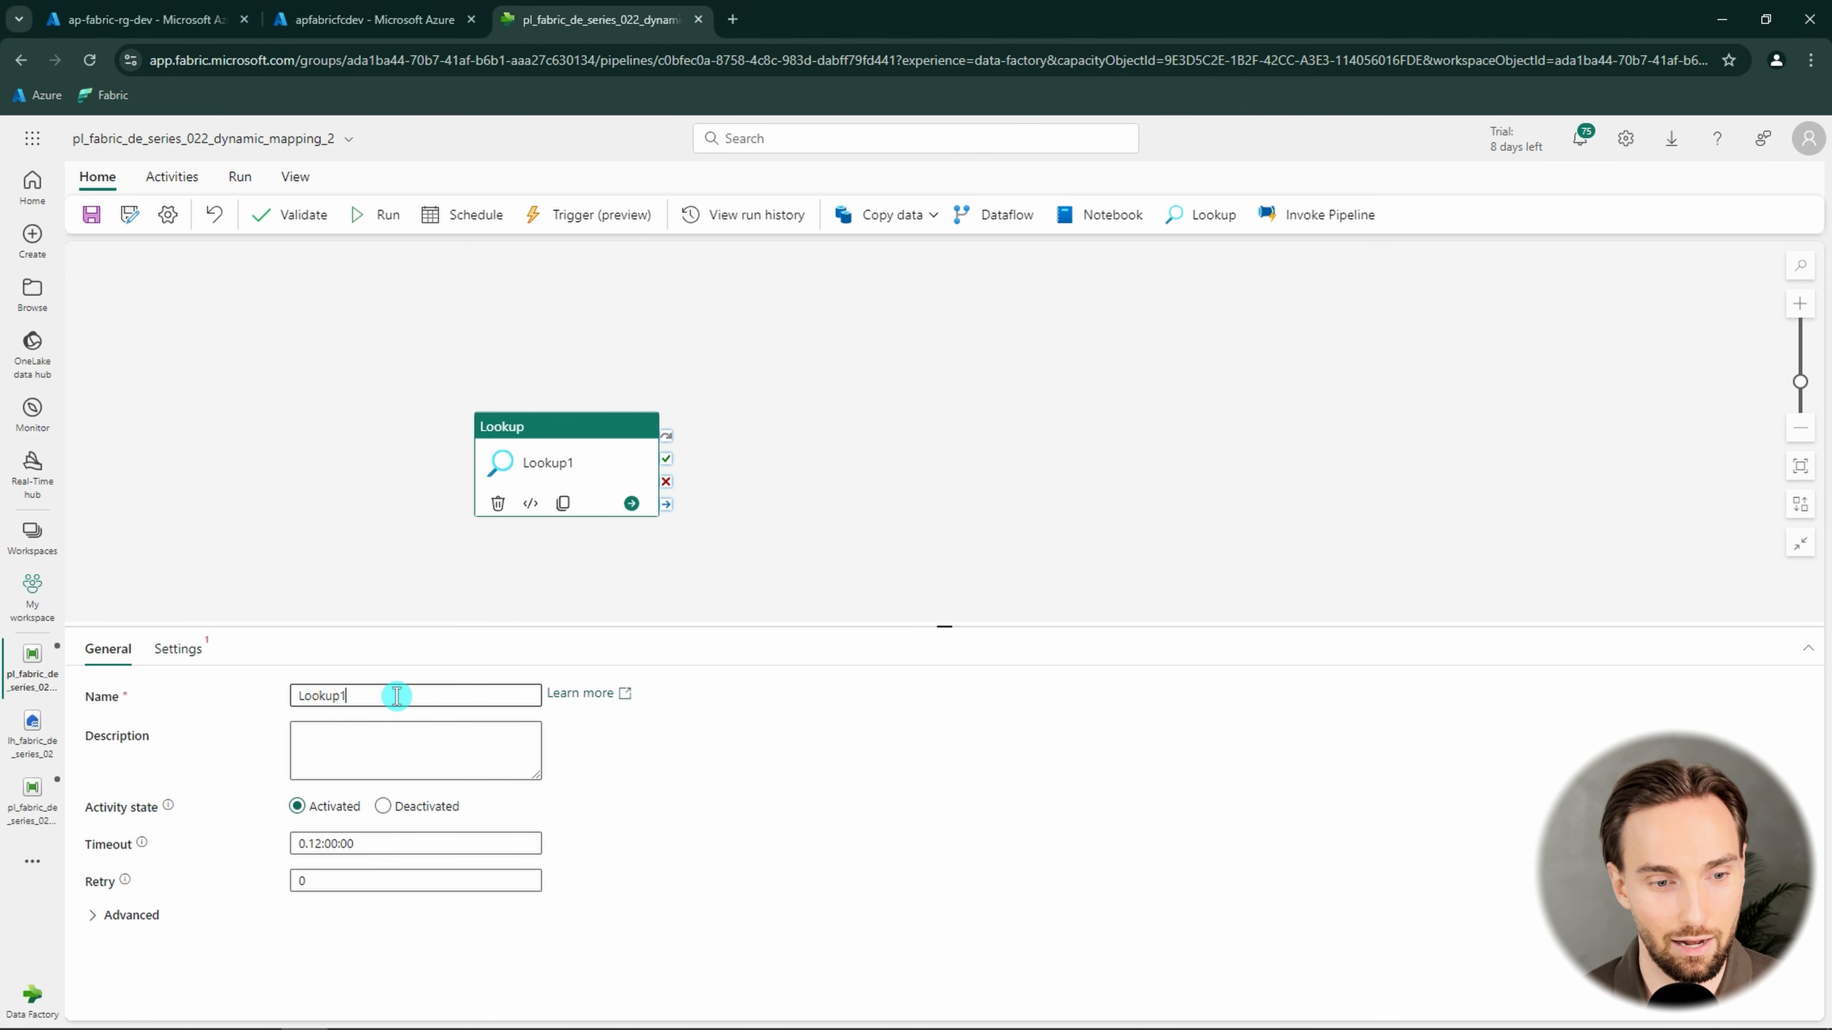
pyautogui.press('BackSpace')
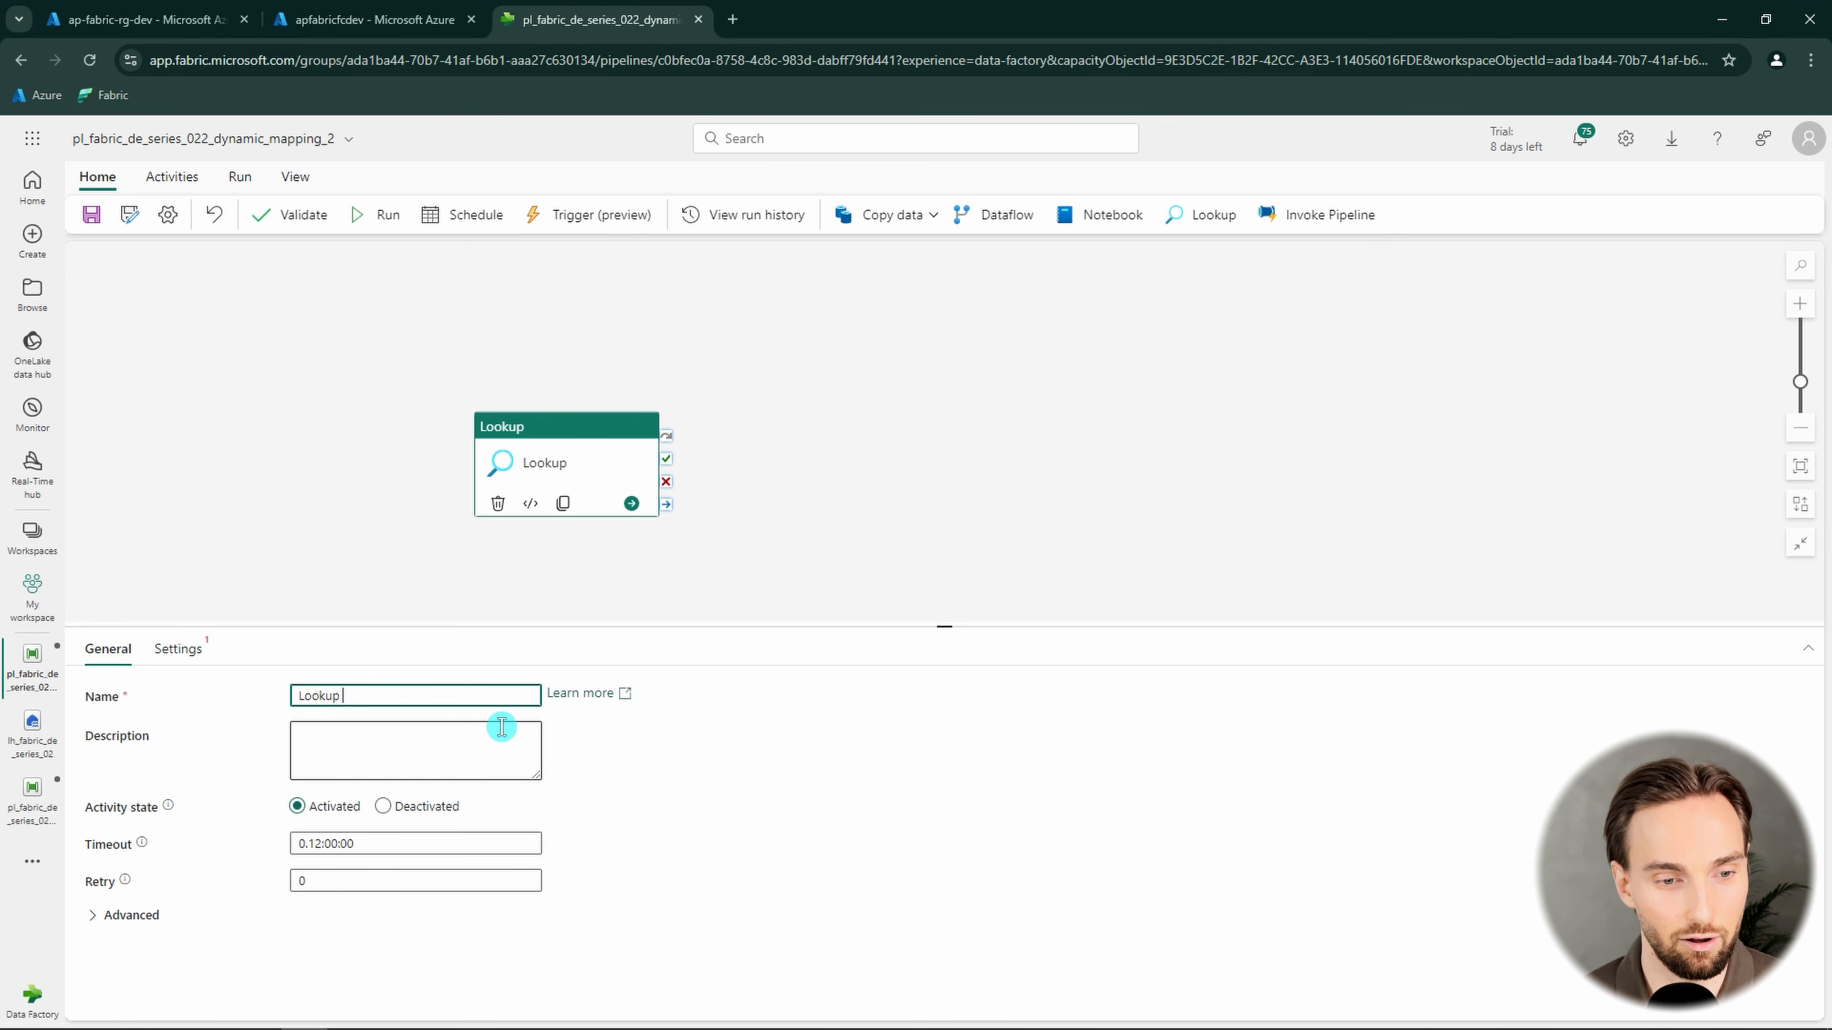
# Connect the Lookup activity to the lakehouse lh_fabric_de_series_02 with Files as root folder, and disable First row only
pyautogui.click(177, 649)
pyautogui.click(478, 700)
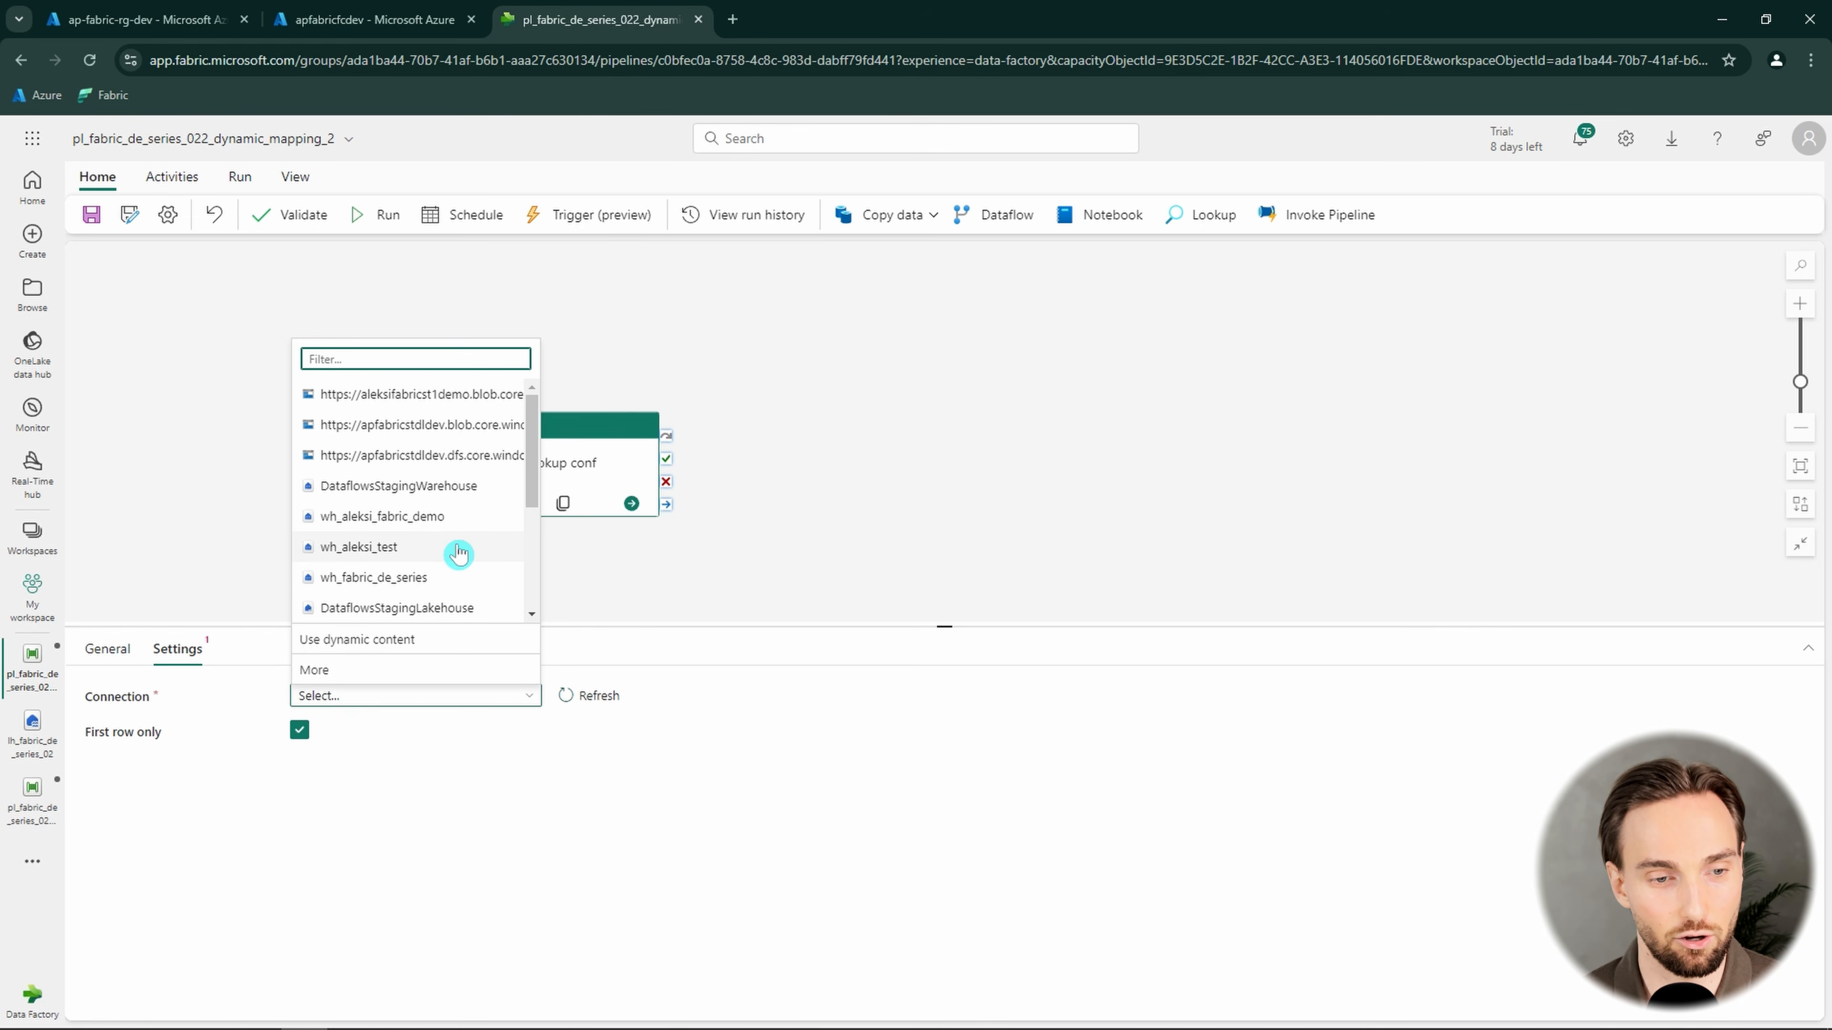
pyautogui.scroll(-3, 459, 553)
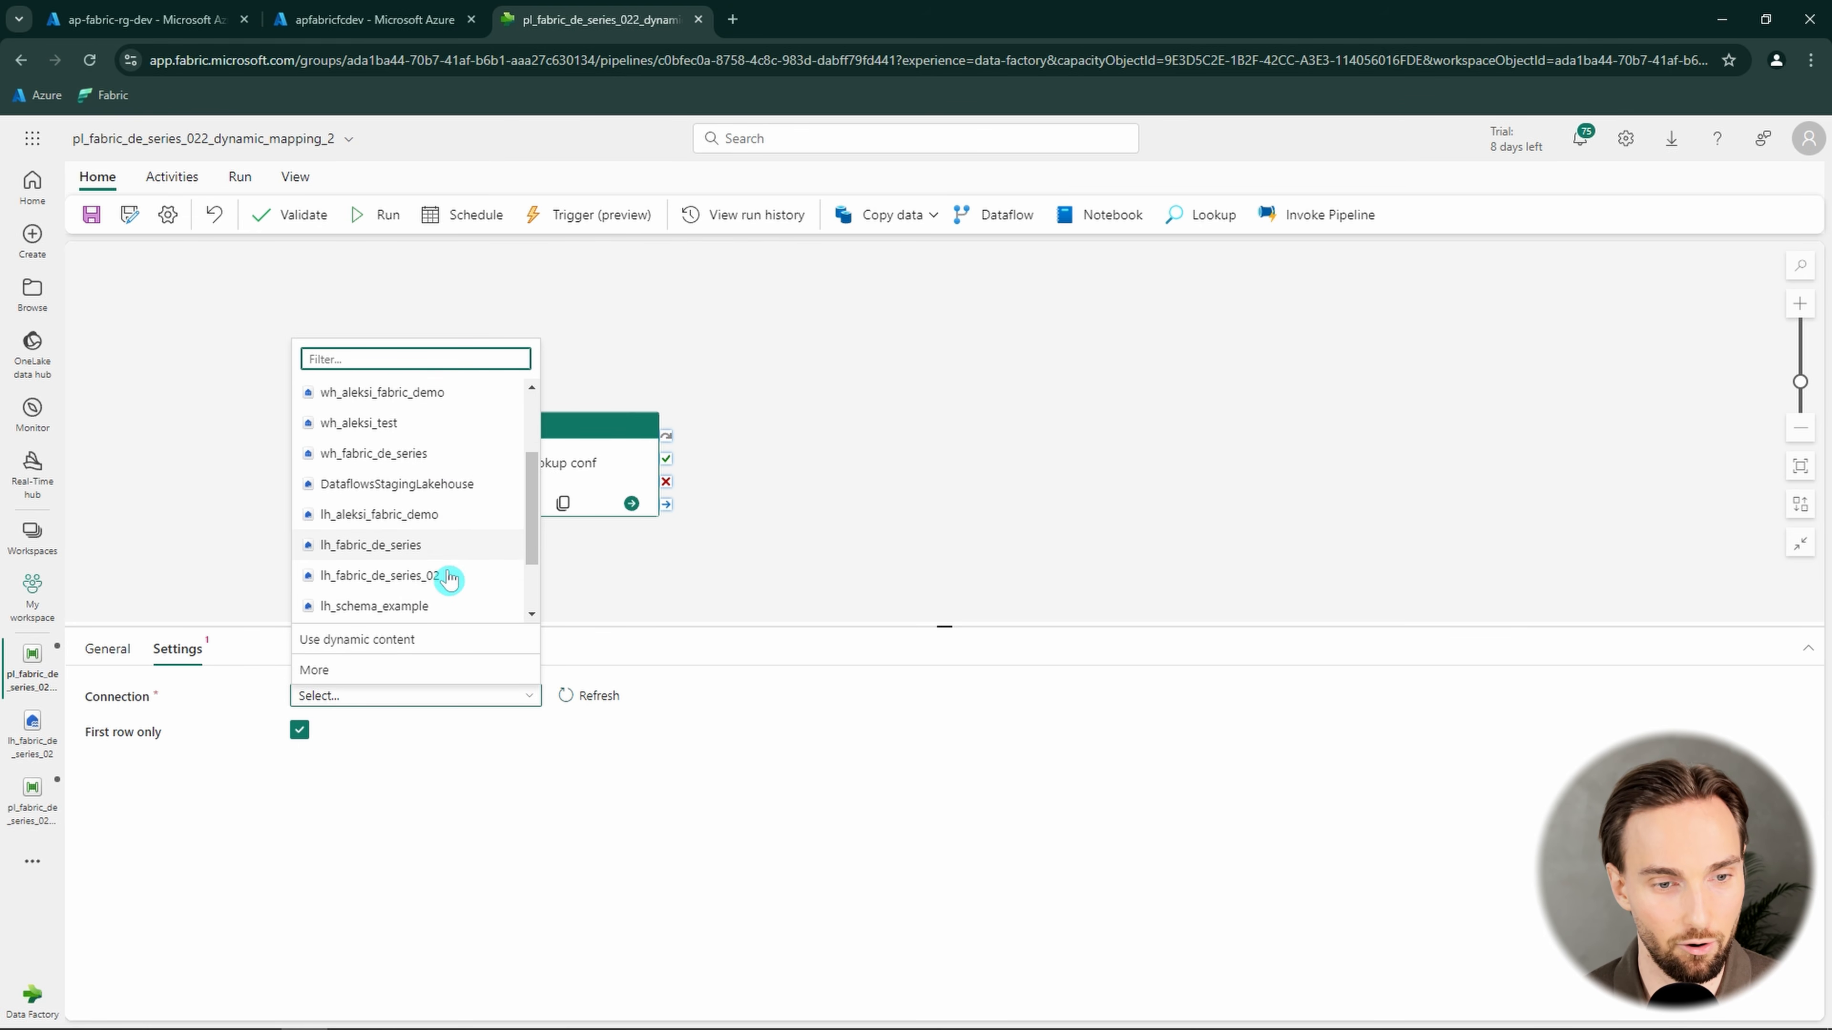
pyautogui.click(438, 515)
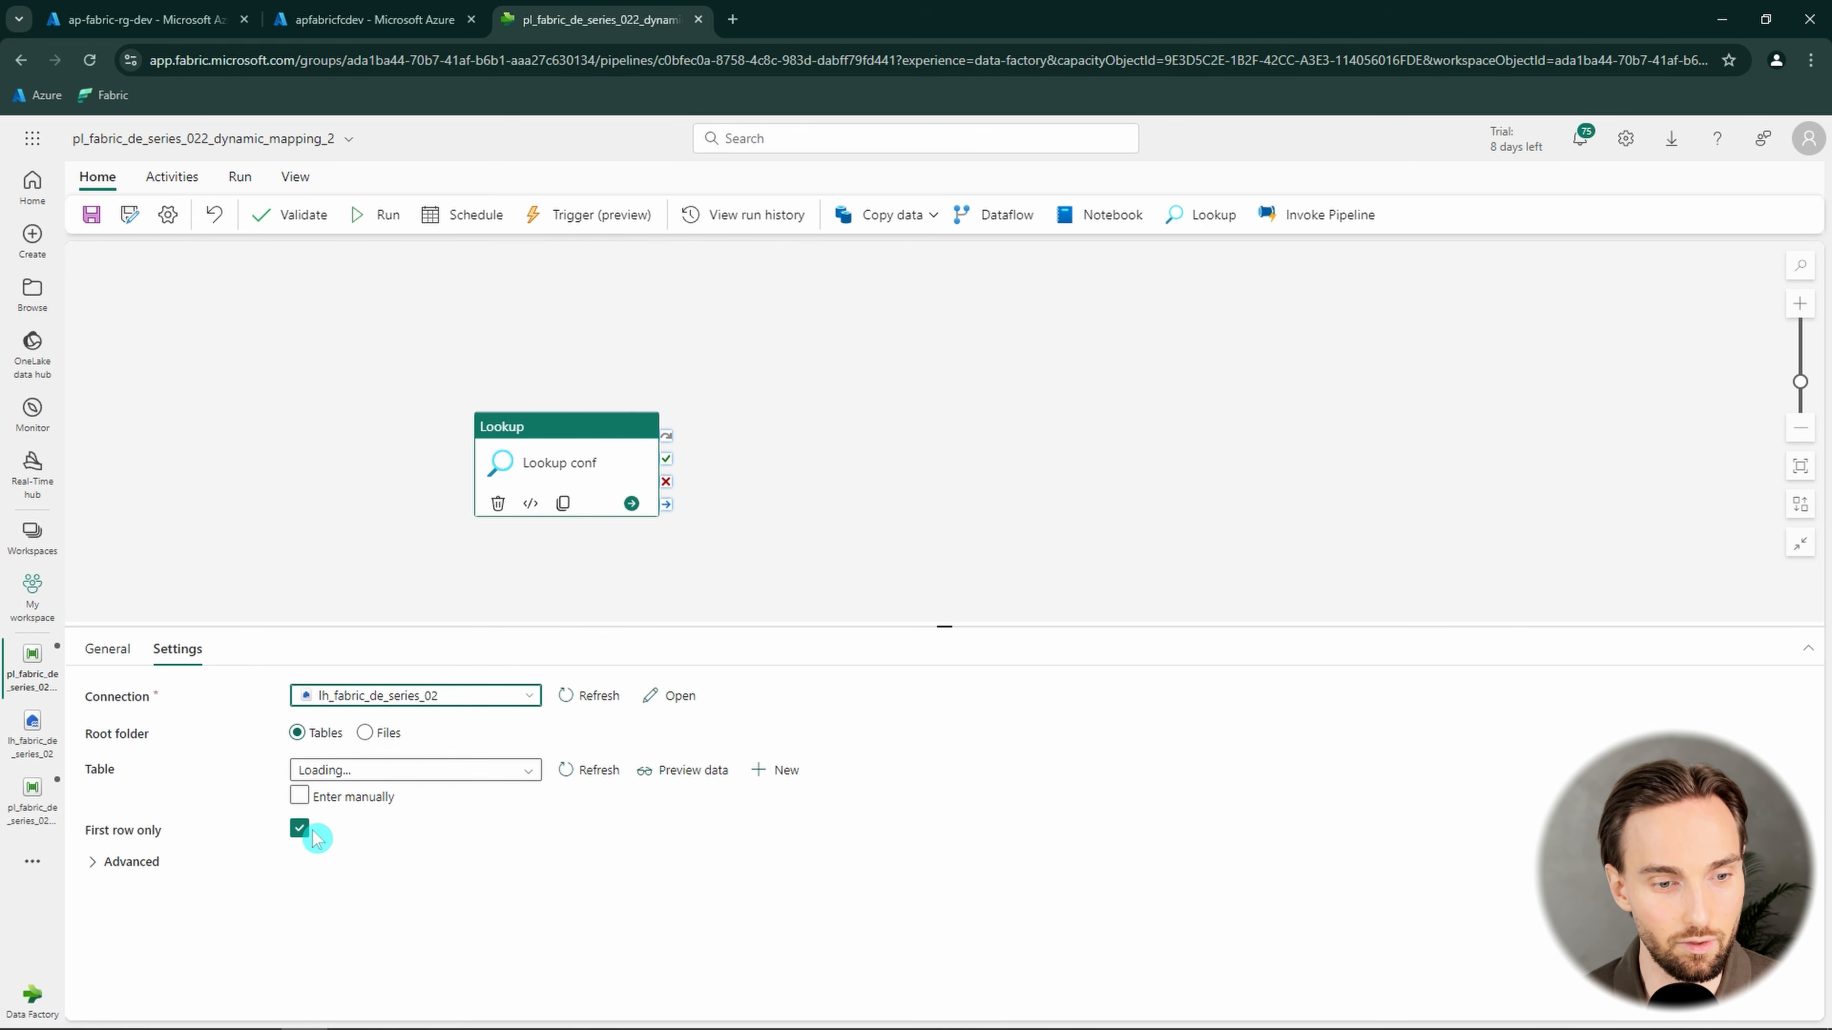
pyautogui.click(298, 832)
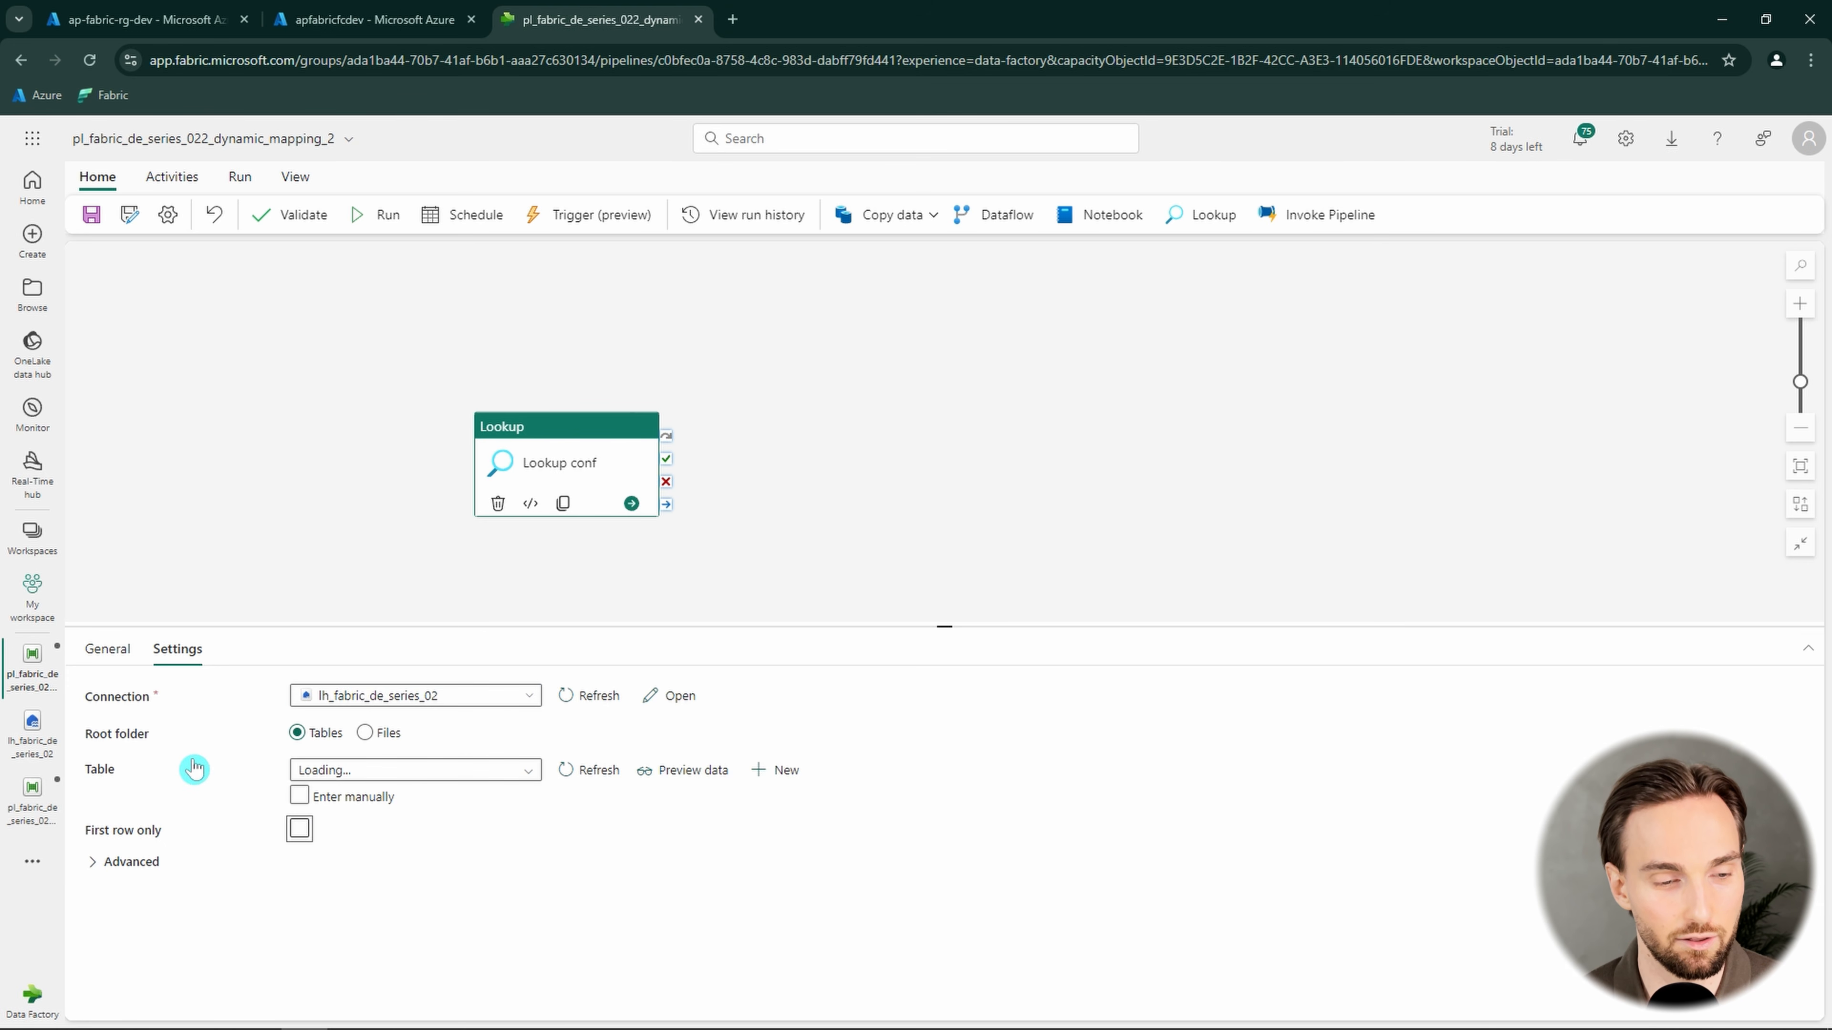
pyautogui.click(368, 734)
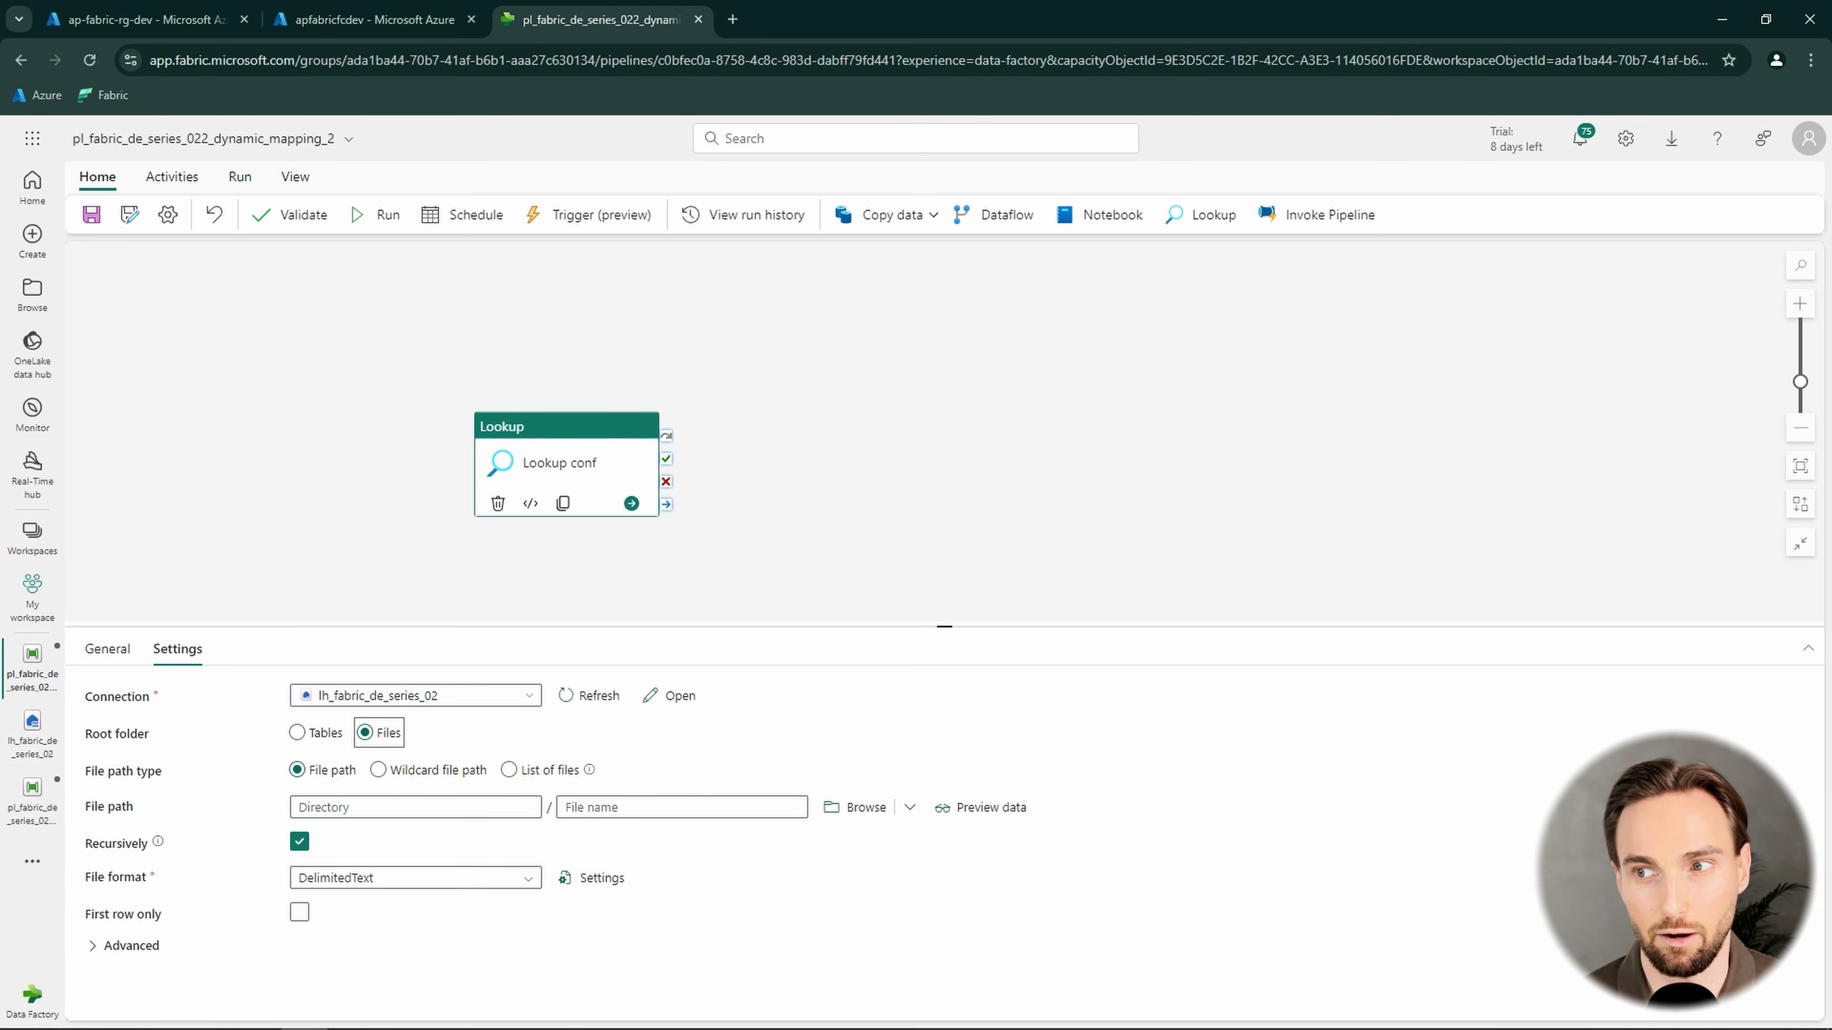
# Point the Lookup to conf_file.json in the directory fabric_de_series_022/configuration and set its file format to JSON
pyautogui.hotkey('alt', 'Tab')
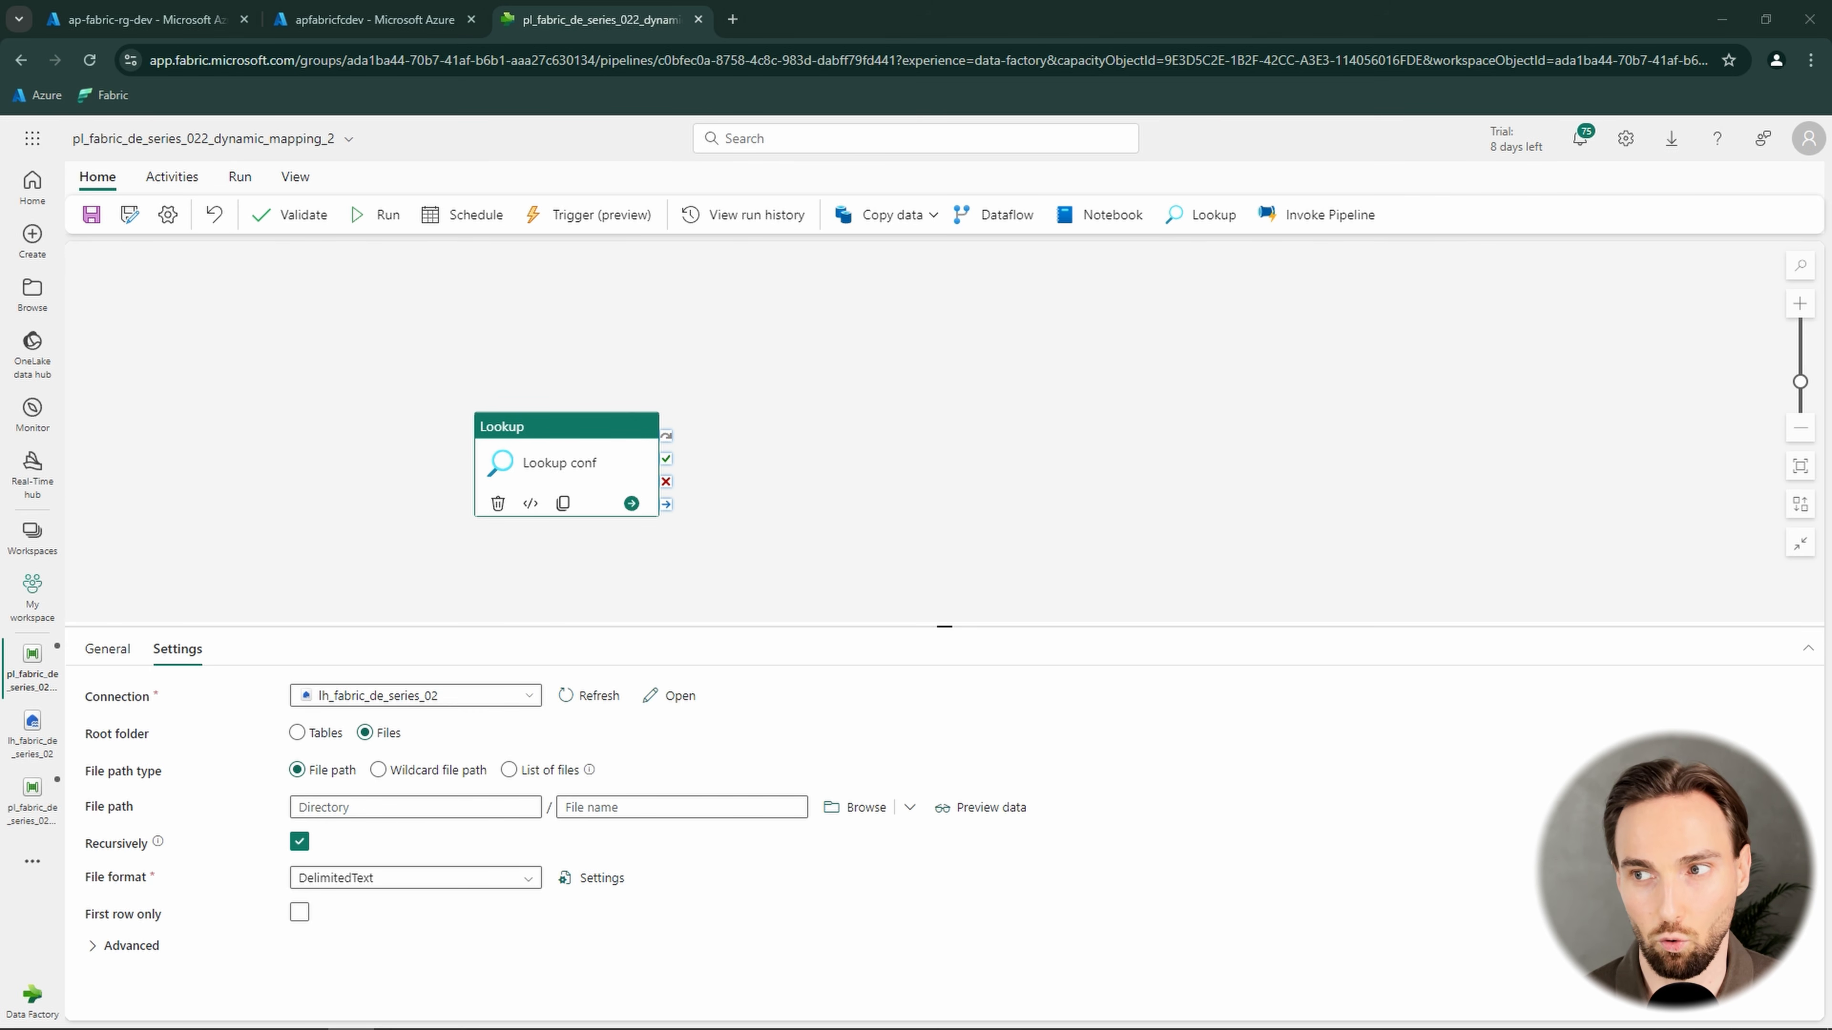
pyautogui.click(430, 806)
pyautogui.write('fabric_de_series_022/configuration')
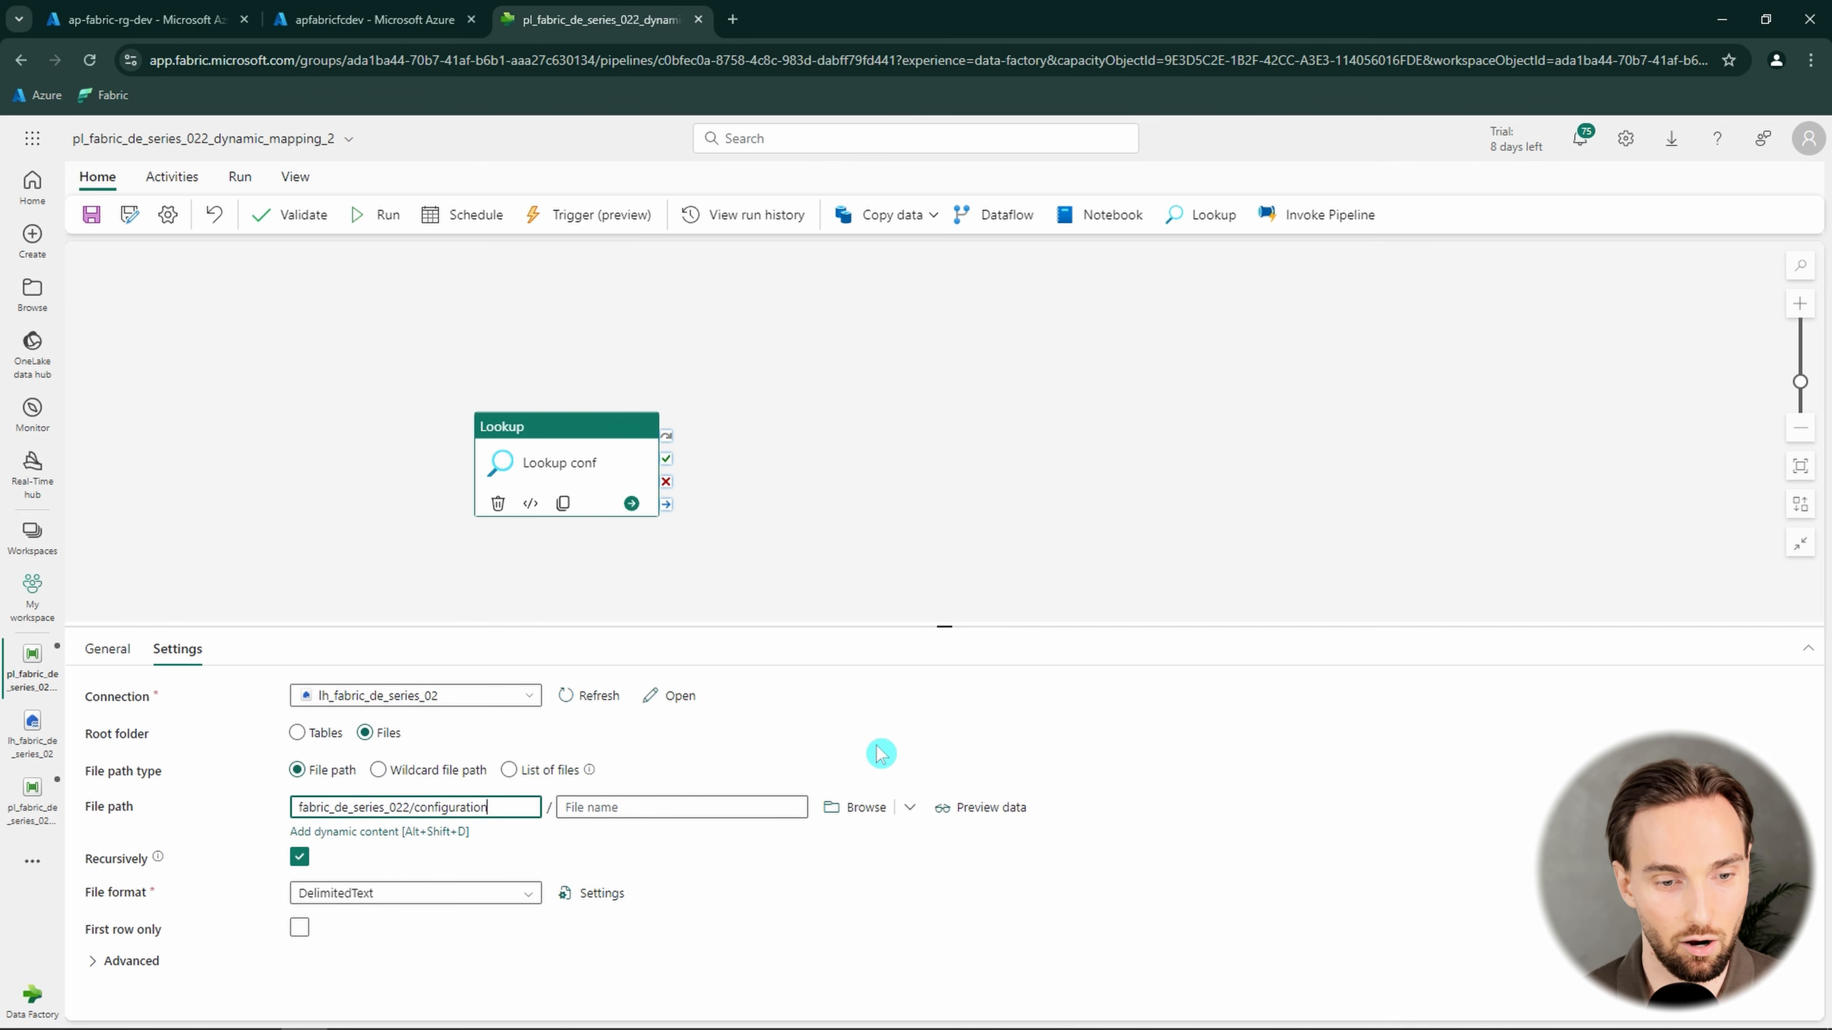
pyautogui.hotkey('alt', 'Tab')
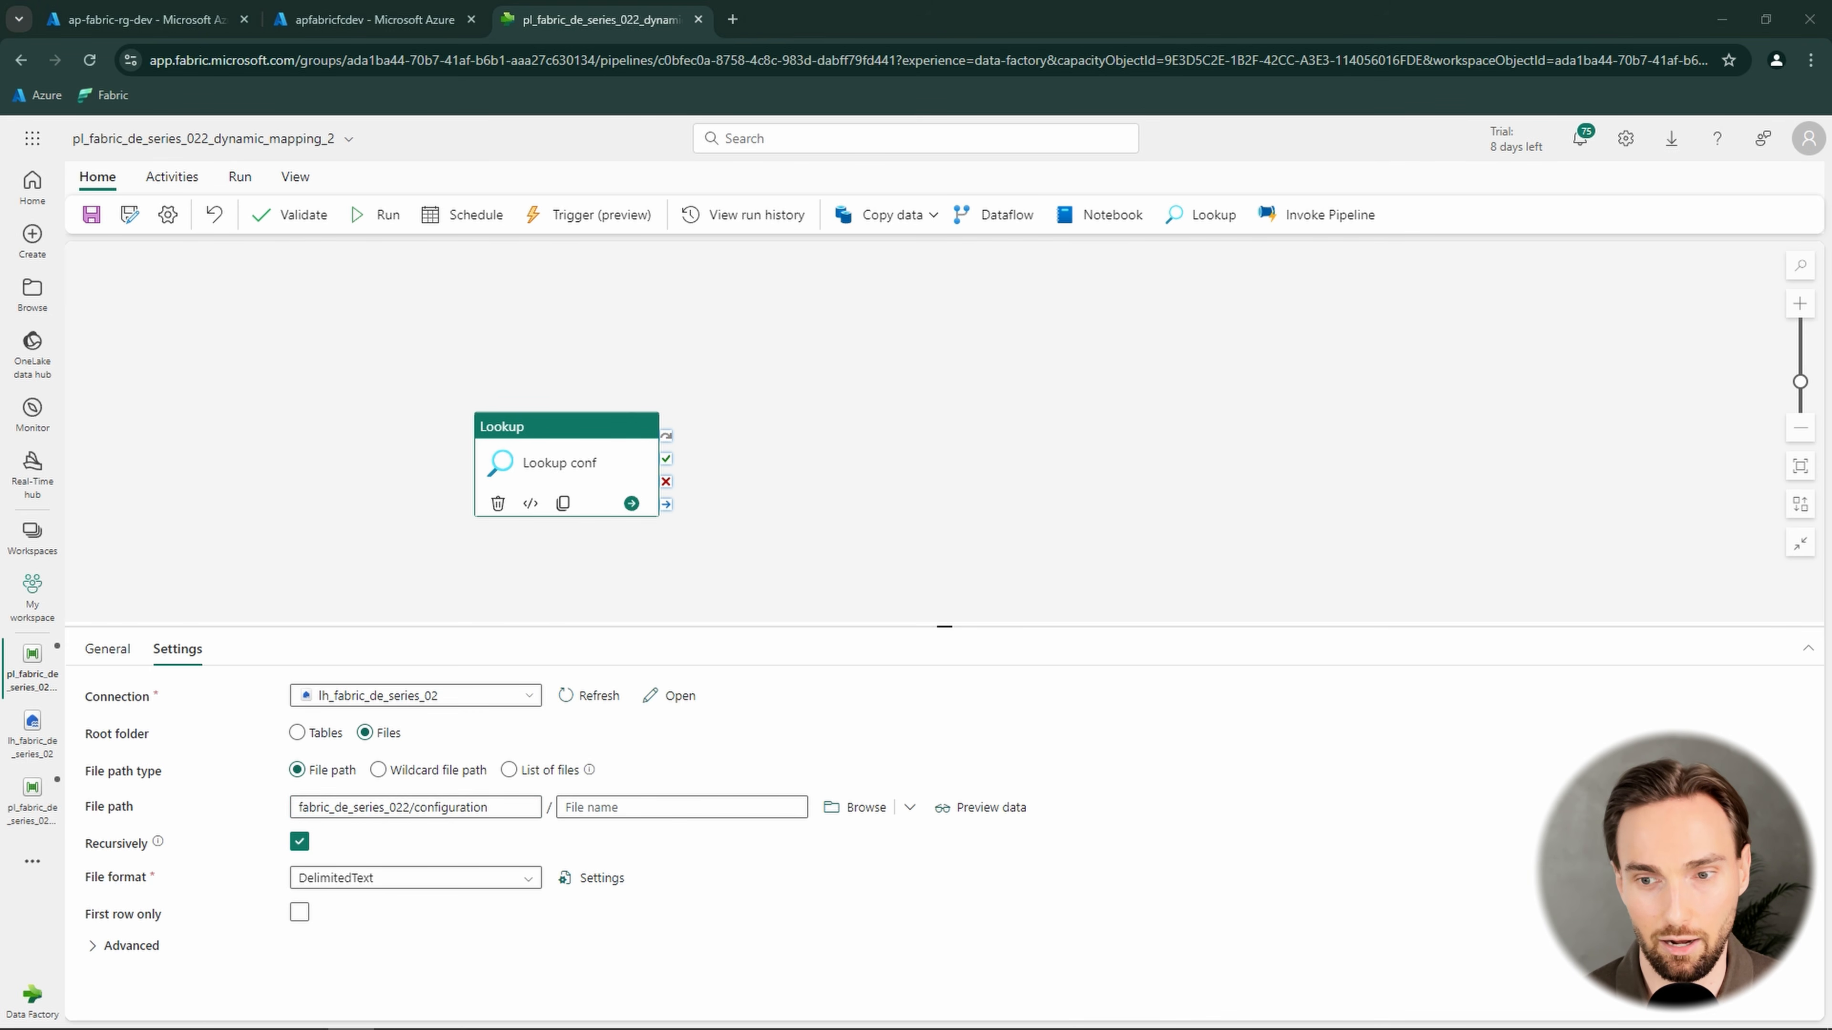
pyautogui.click(709, 808)
pyautogui.write('conf_file.json')
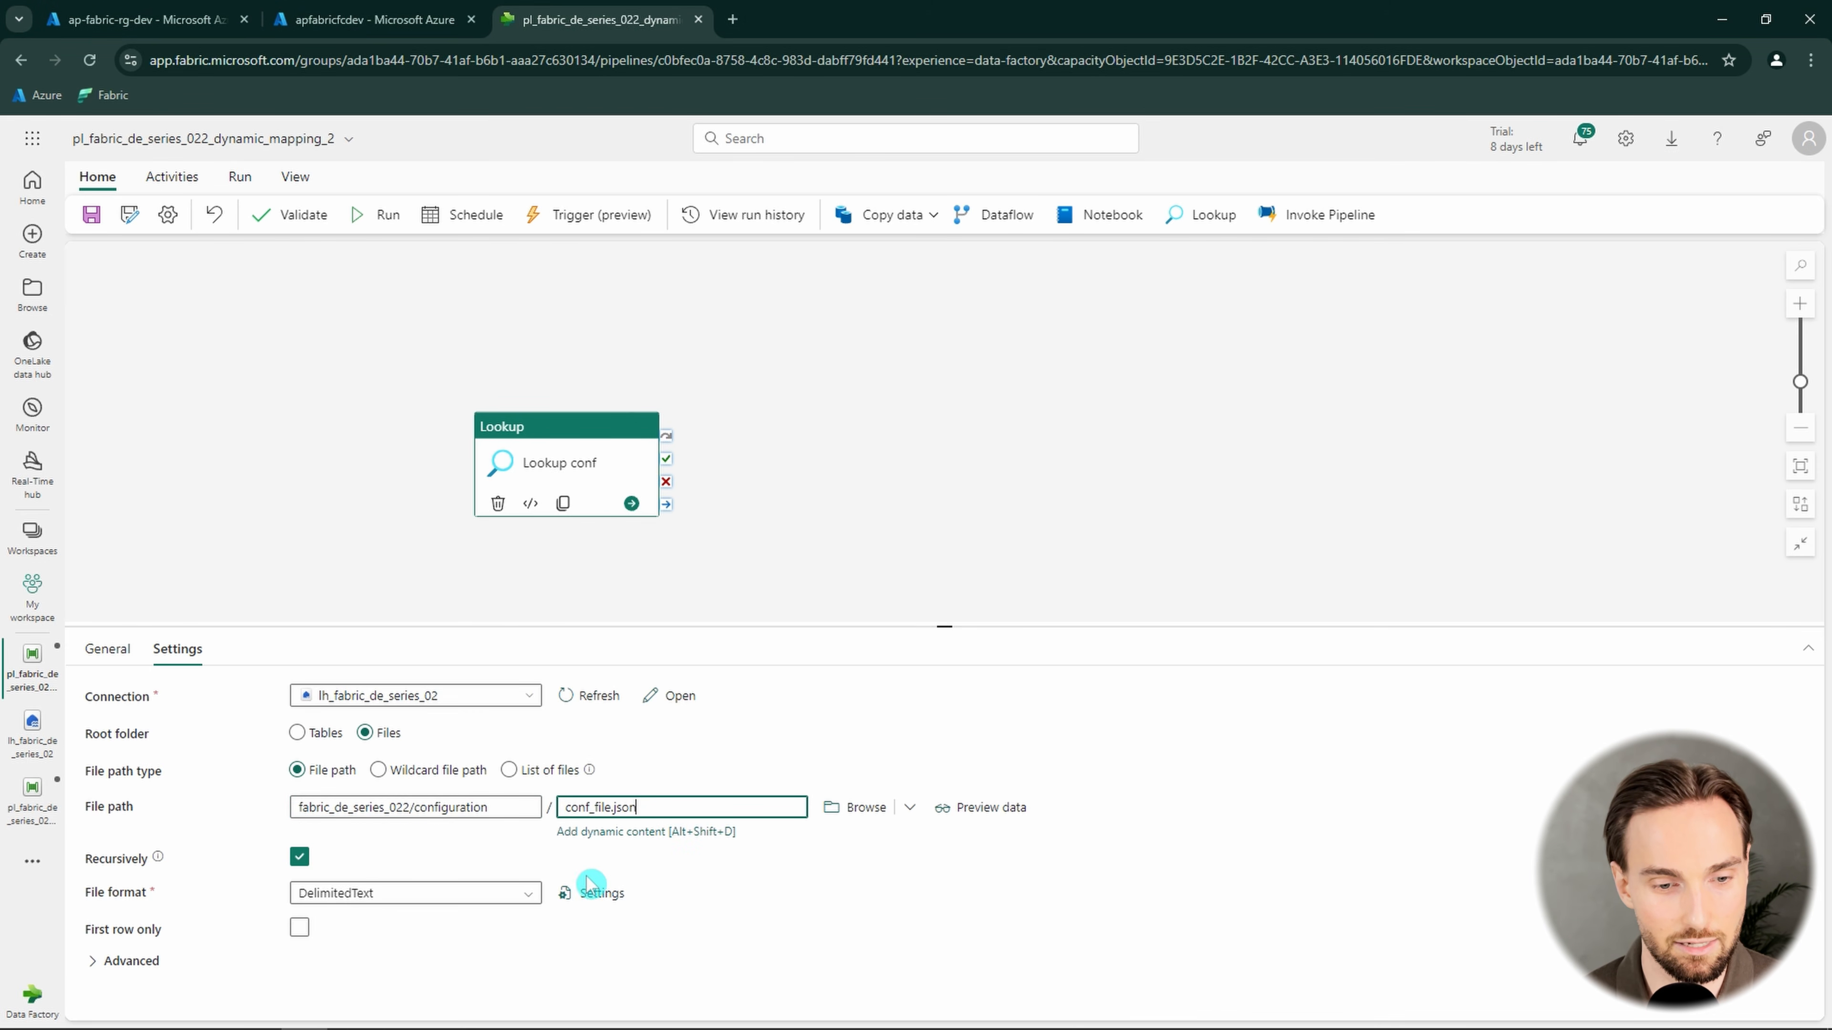
pyautogui.click(376, 889)
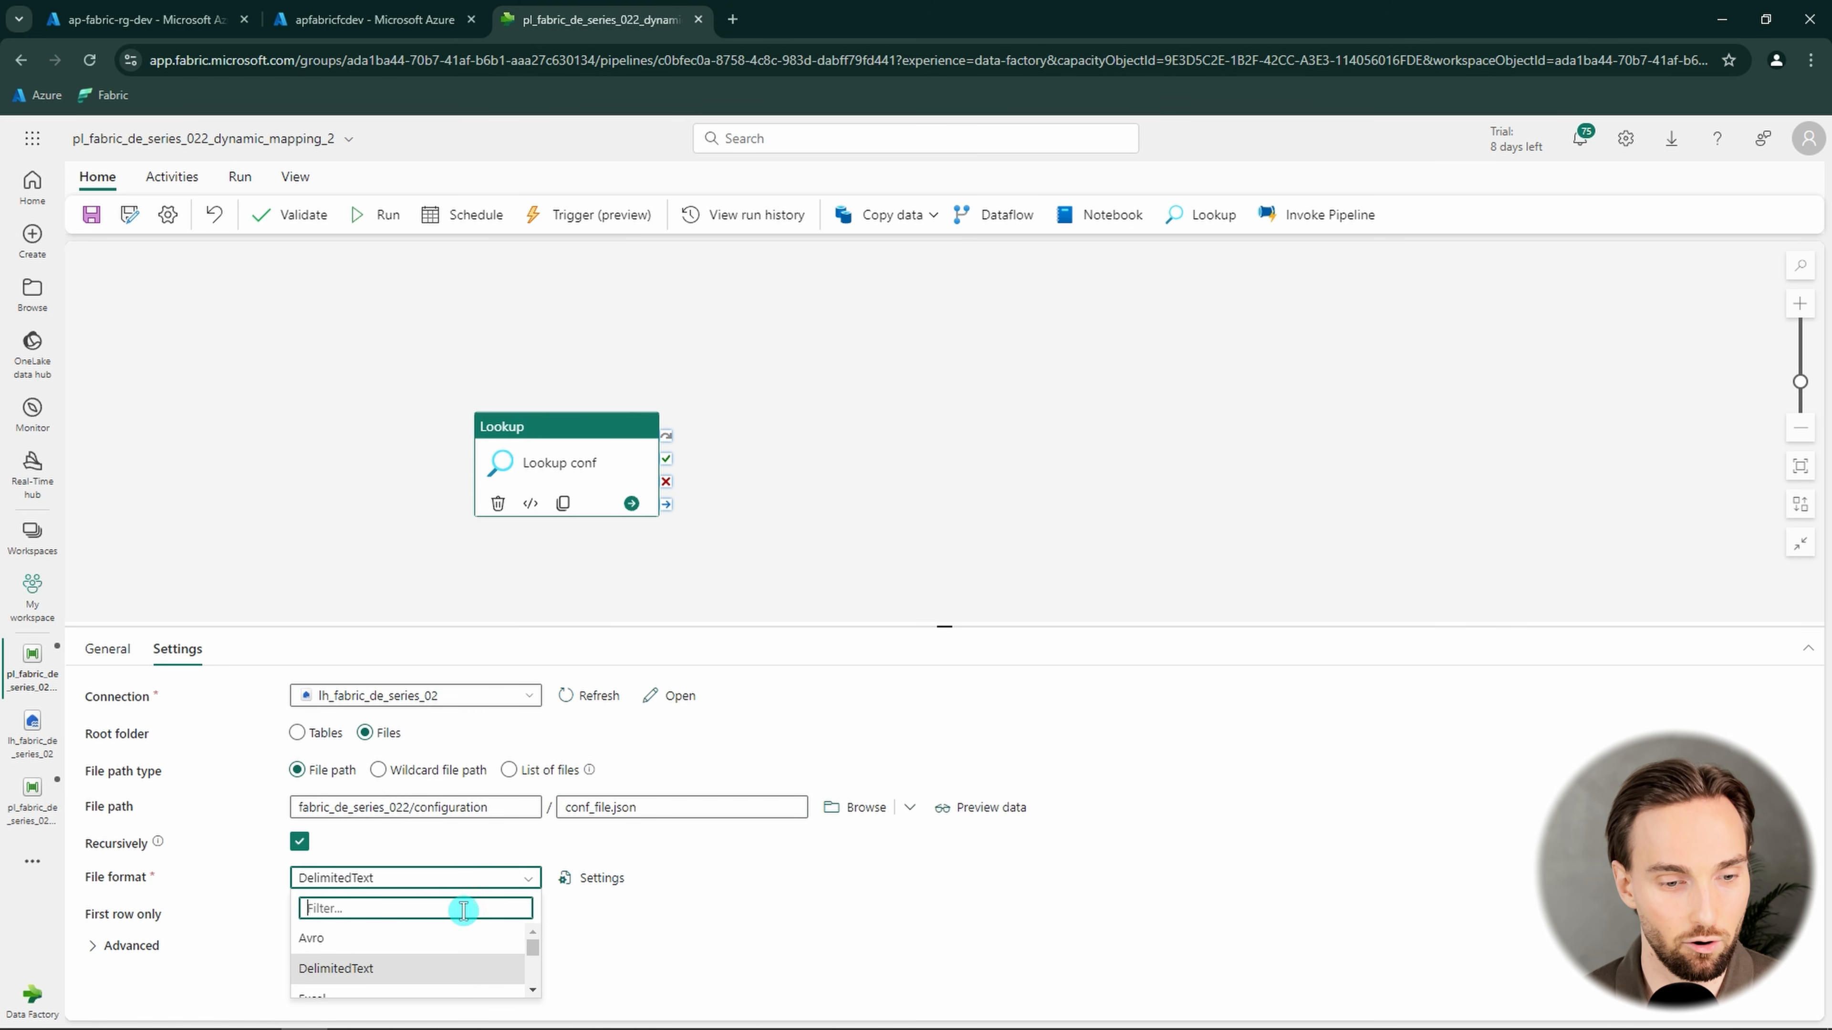
pyautogui.scroll(-1, 404, 946)
pyautogui.click(380, 947)
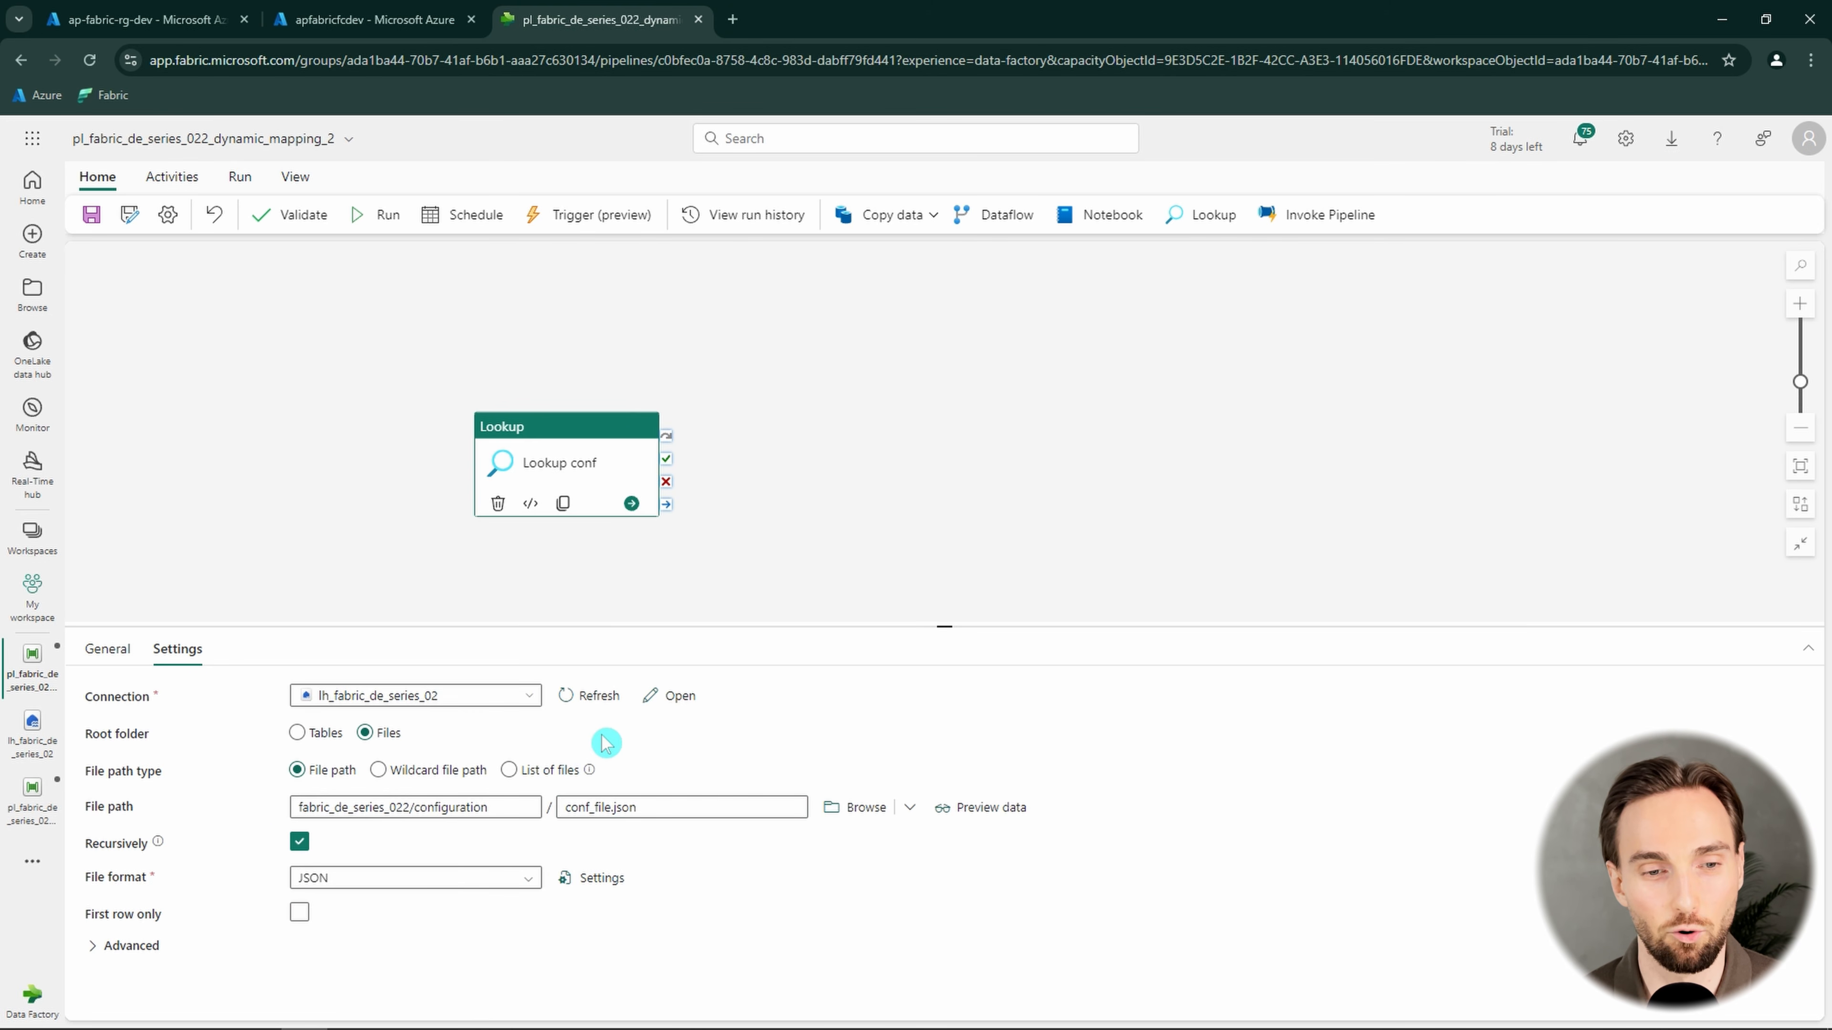
# Reposition the Lookup conf activity on the canvas, and save and run the pipeline
pyautogui.moveTo(593, 428); pyautogui.dragTo(494, 417)
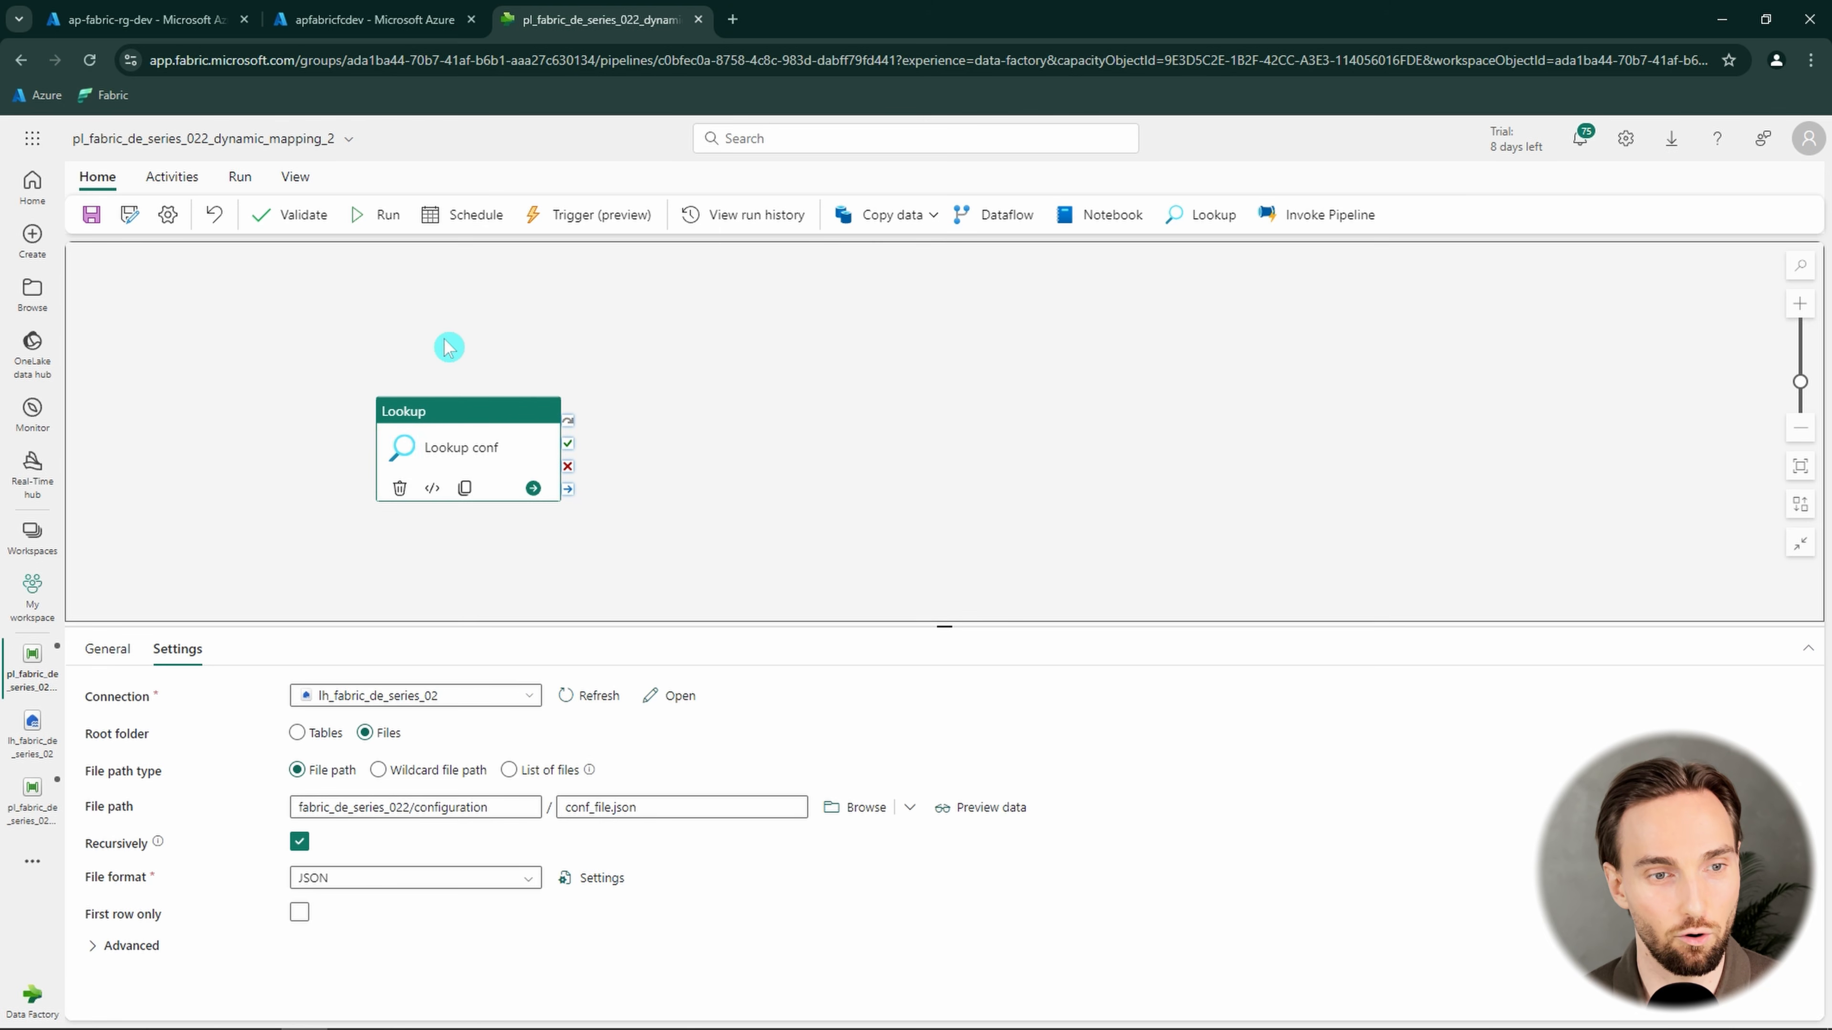
pyautogui.click(451, 328)
pyautogui.click(376, 224)
pyautogui.click(898, 639)
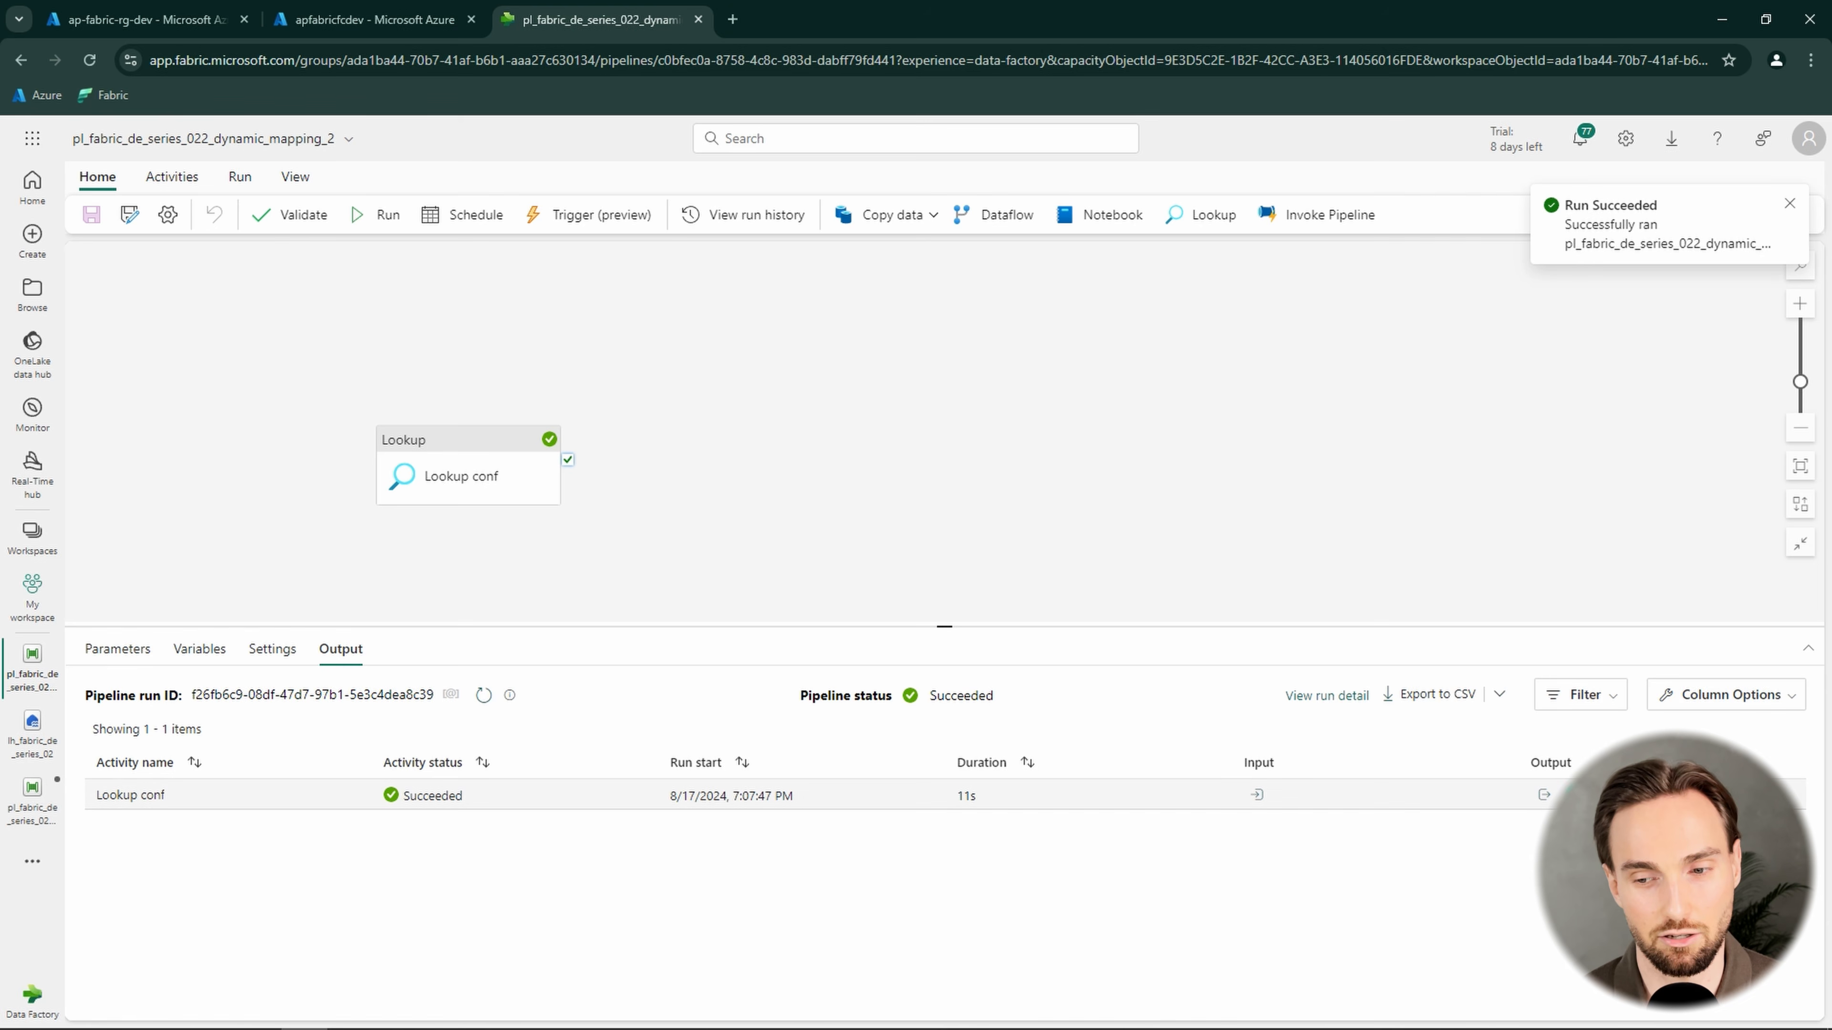
# Open the output of the Lookup conf run in full view and examine the movies.csv object in the value array
pyautogui.click(1543, 795)
pyautogui.click(1682, 542)
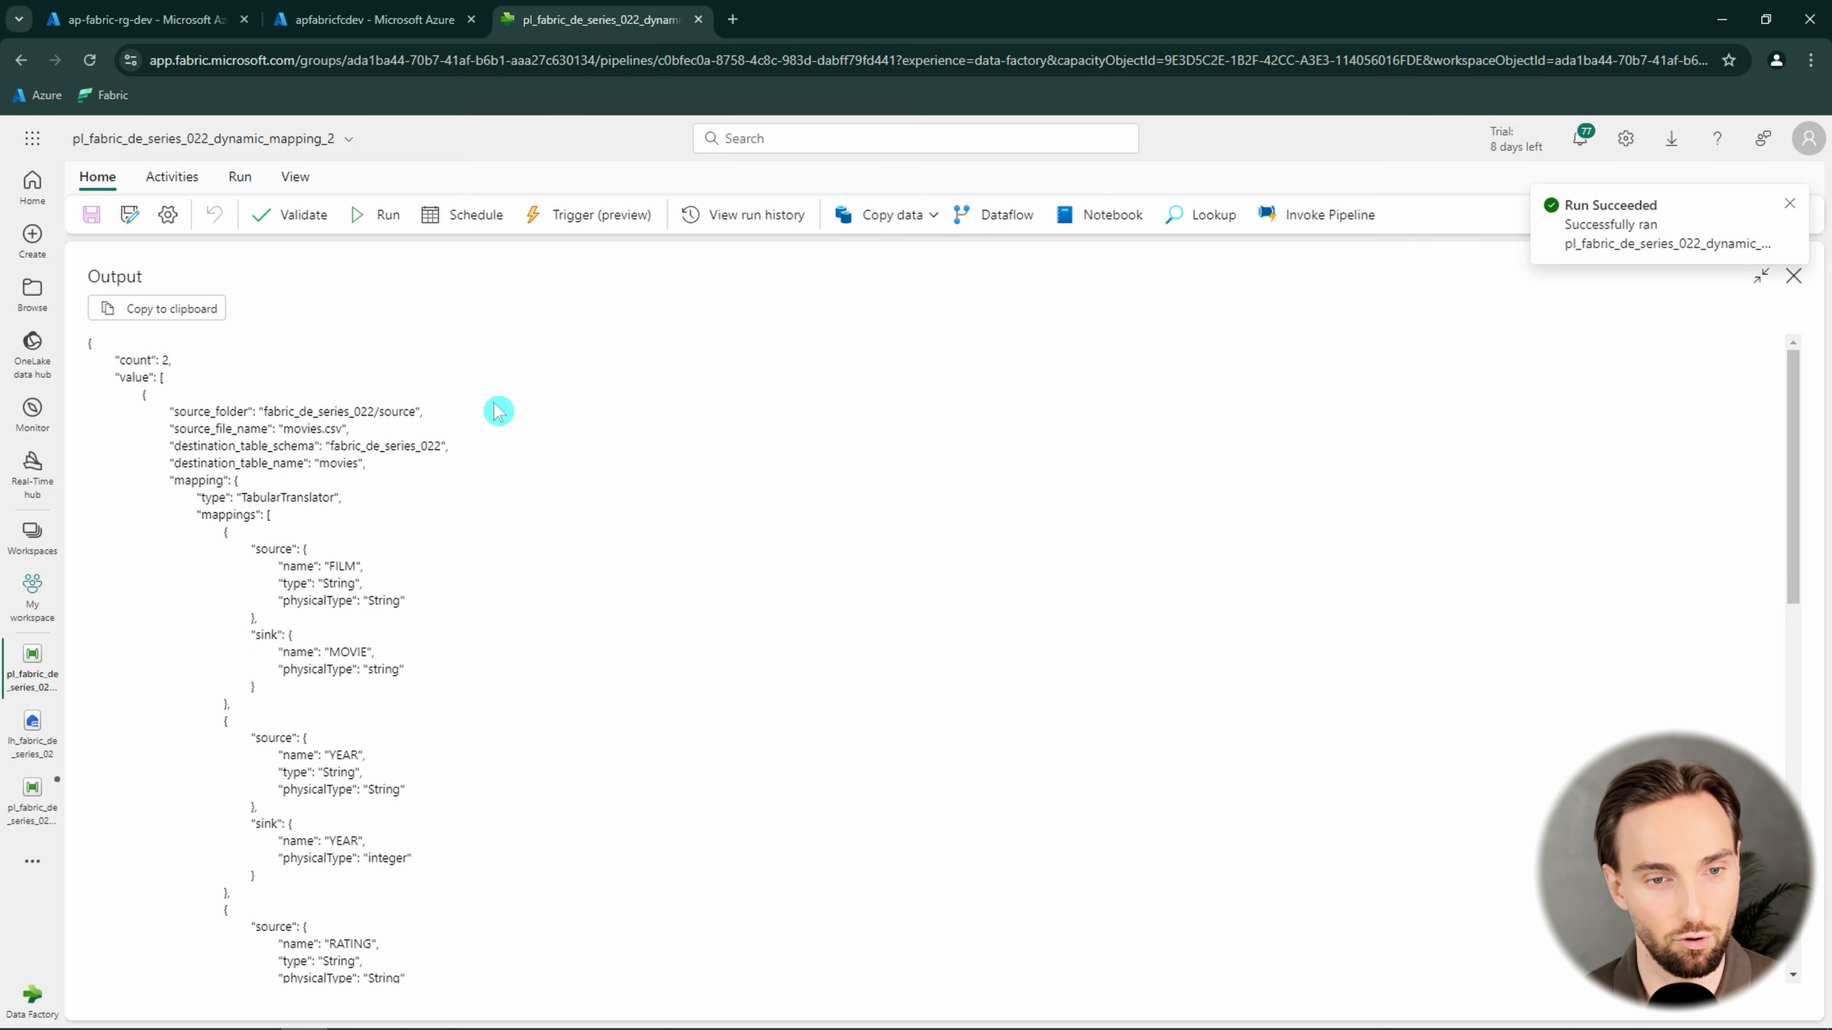
pyautogui.scroll(-5, 389, 463)
pyautogui.scroll(5, 227, 473)
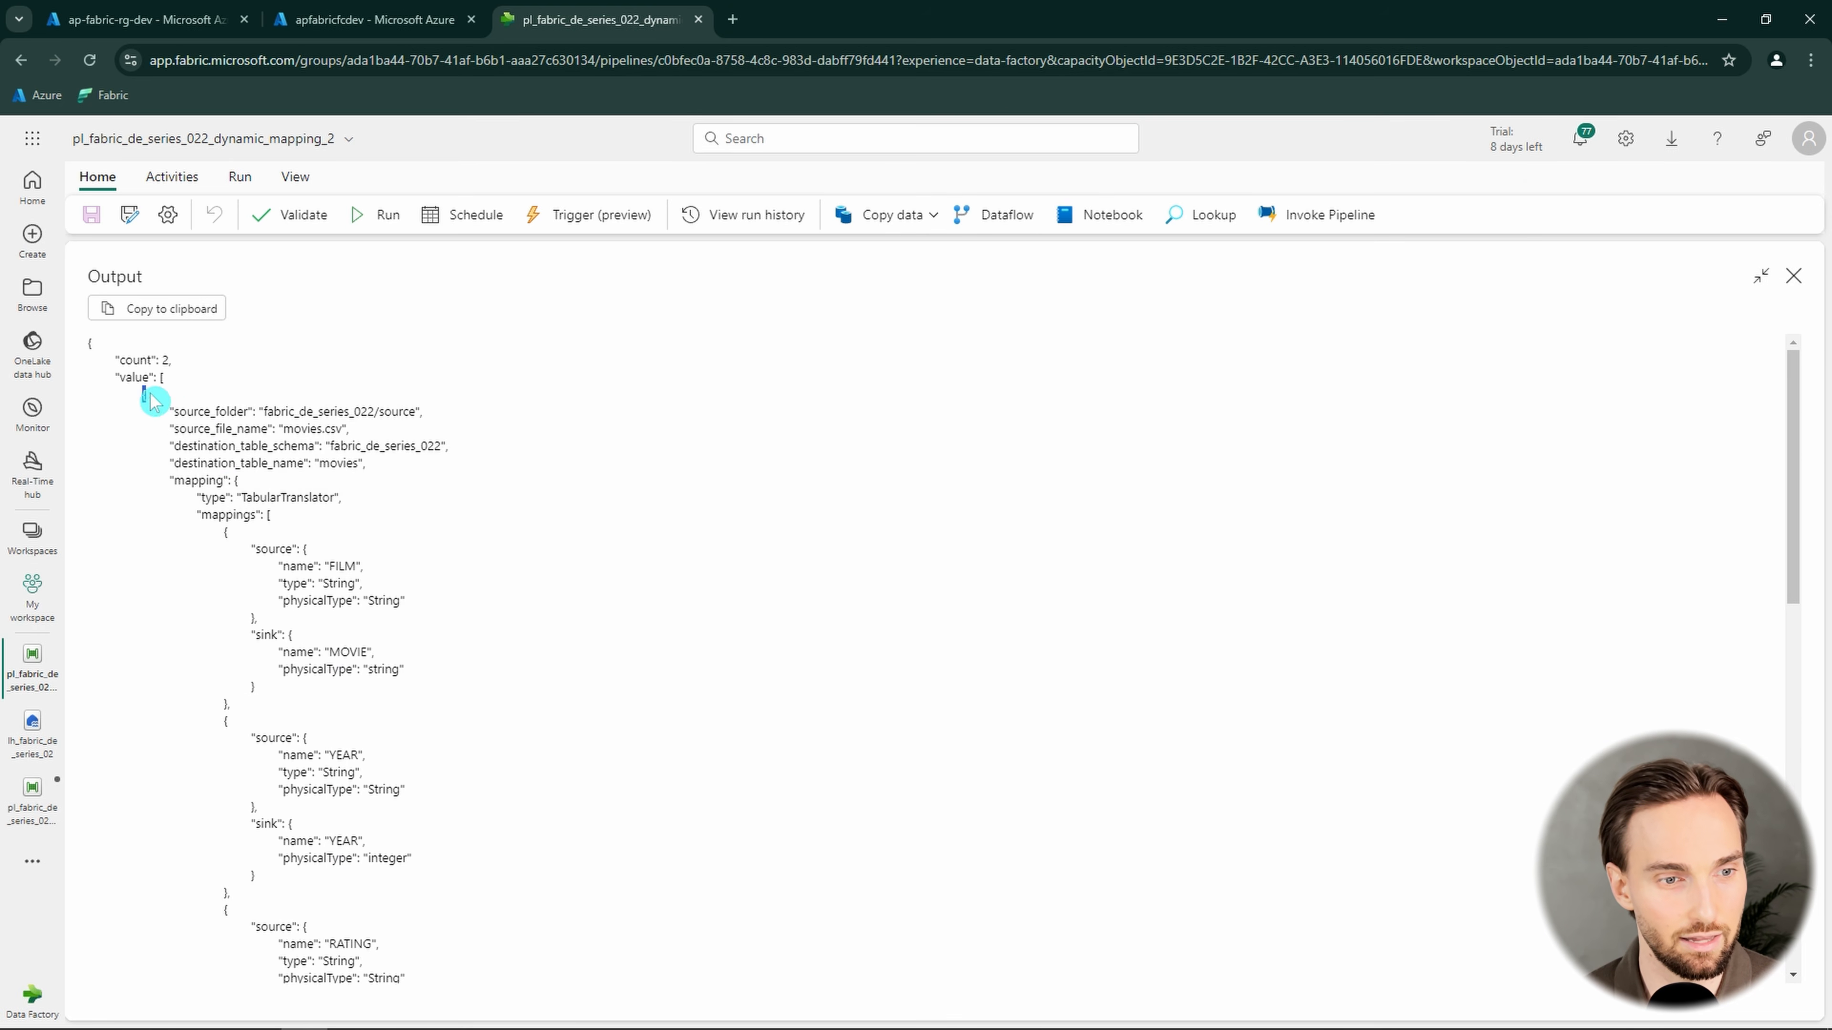
pyautogui.moveTo(150, 395); pyautogui.dragTo(468, 724)
pyautogui.scroll(-10, 327, 539)
pyautogui.scroll(10, 536, 843)
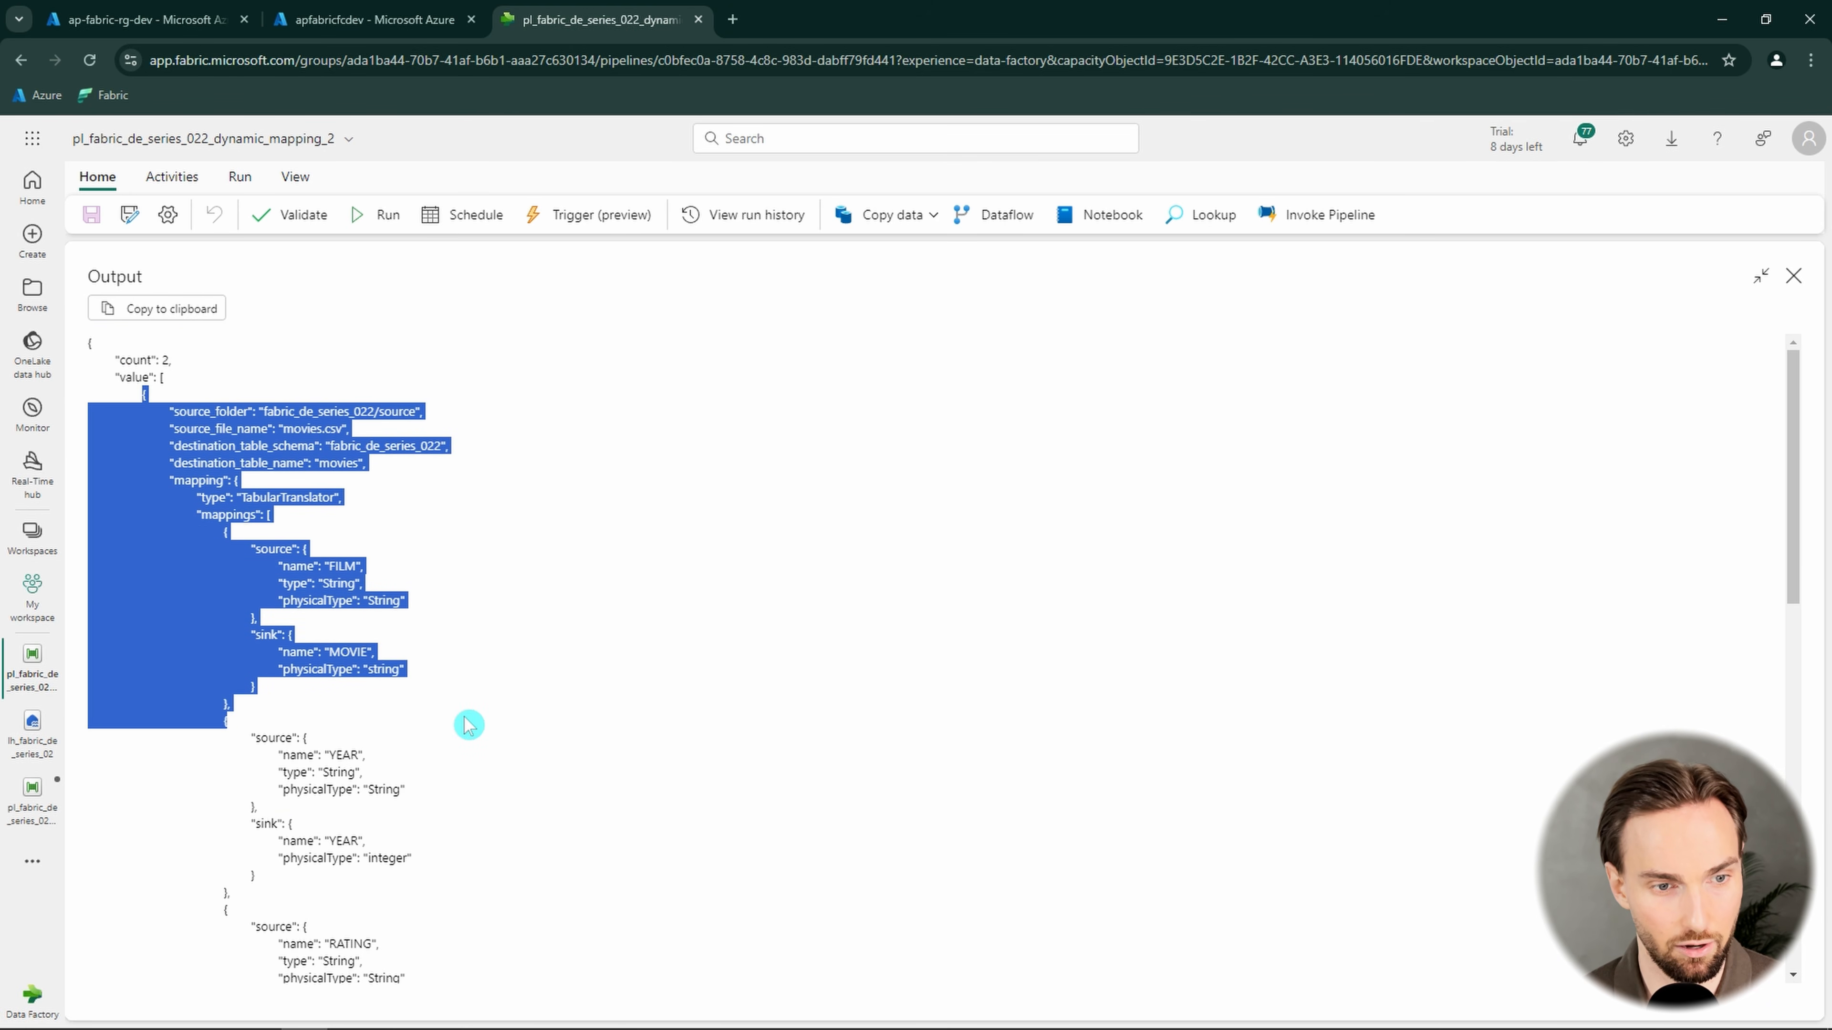
pyautogui.click(405, 501)
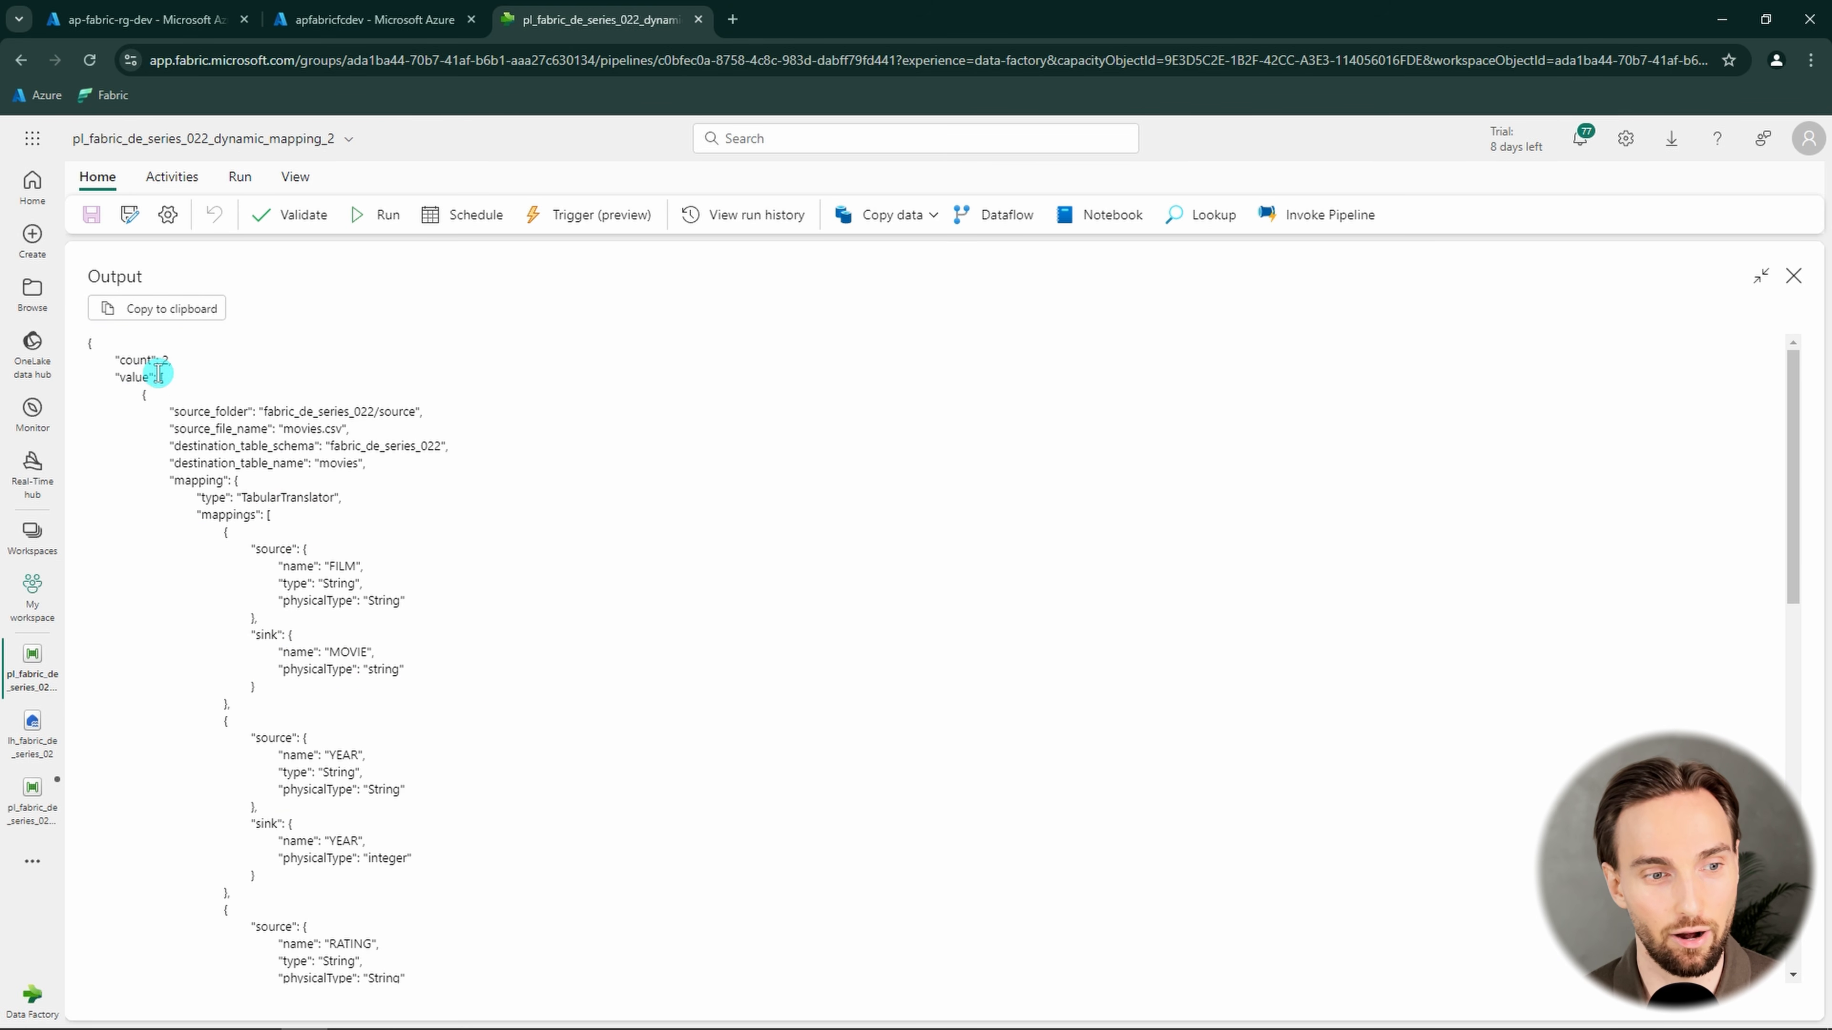
# Examine the whole value array and the movies.csv source folder in the Lookup output, and close the output view
pyautogui.moveTo(158, 374); pyautogui.dragTo(390, 522)
pyautogui.scroll(-15, 353, 561)
pyautogui.scroll(5, 523, 769)
pyautogui.scroll(10, 396, 581)
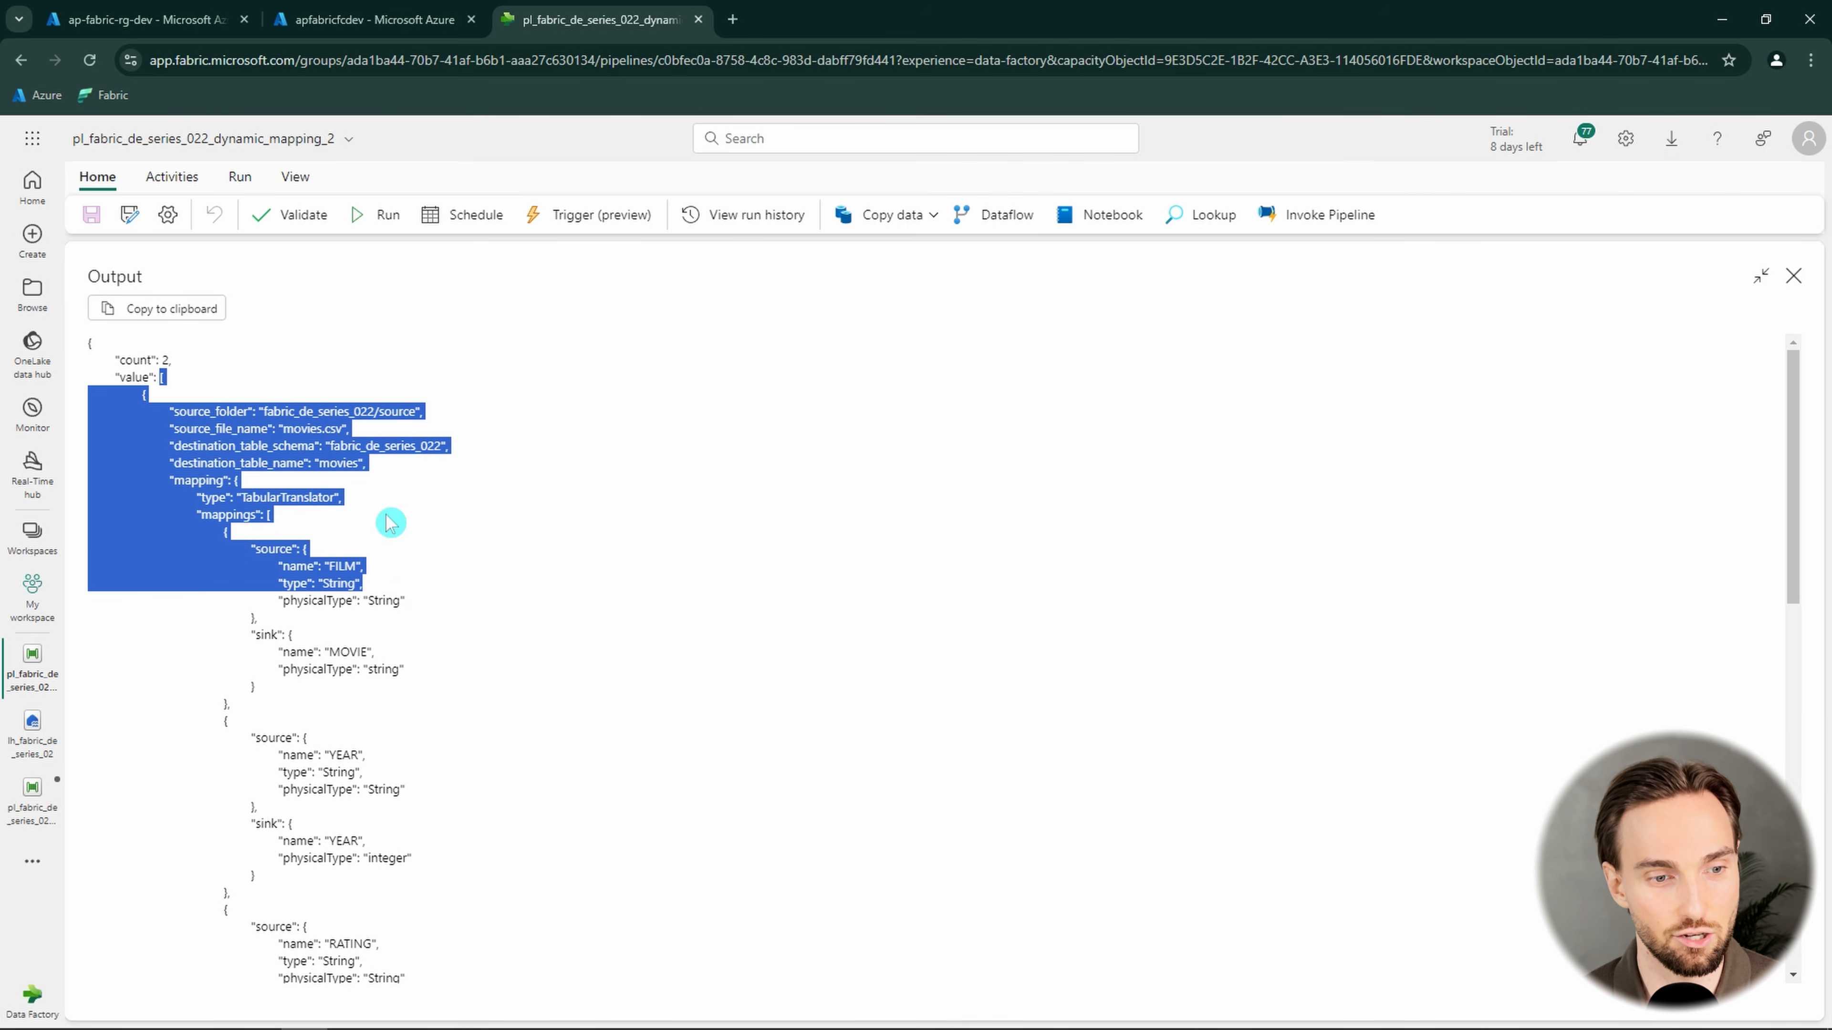
pyautogui.click(391, 522)
pyautogui.doubleClick(348, 411)
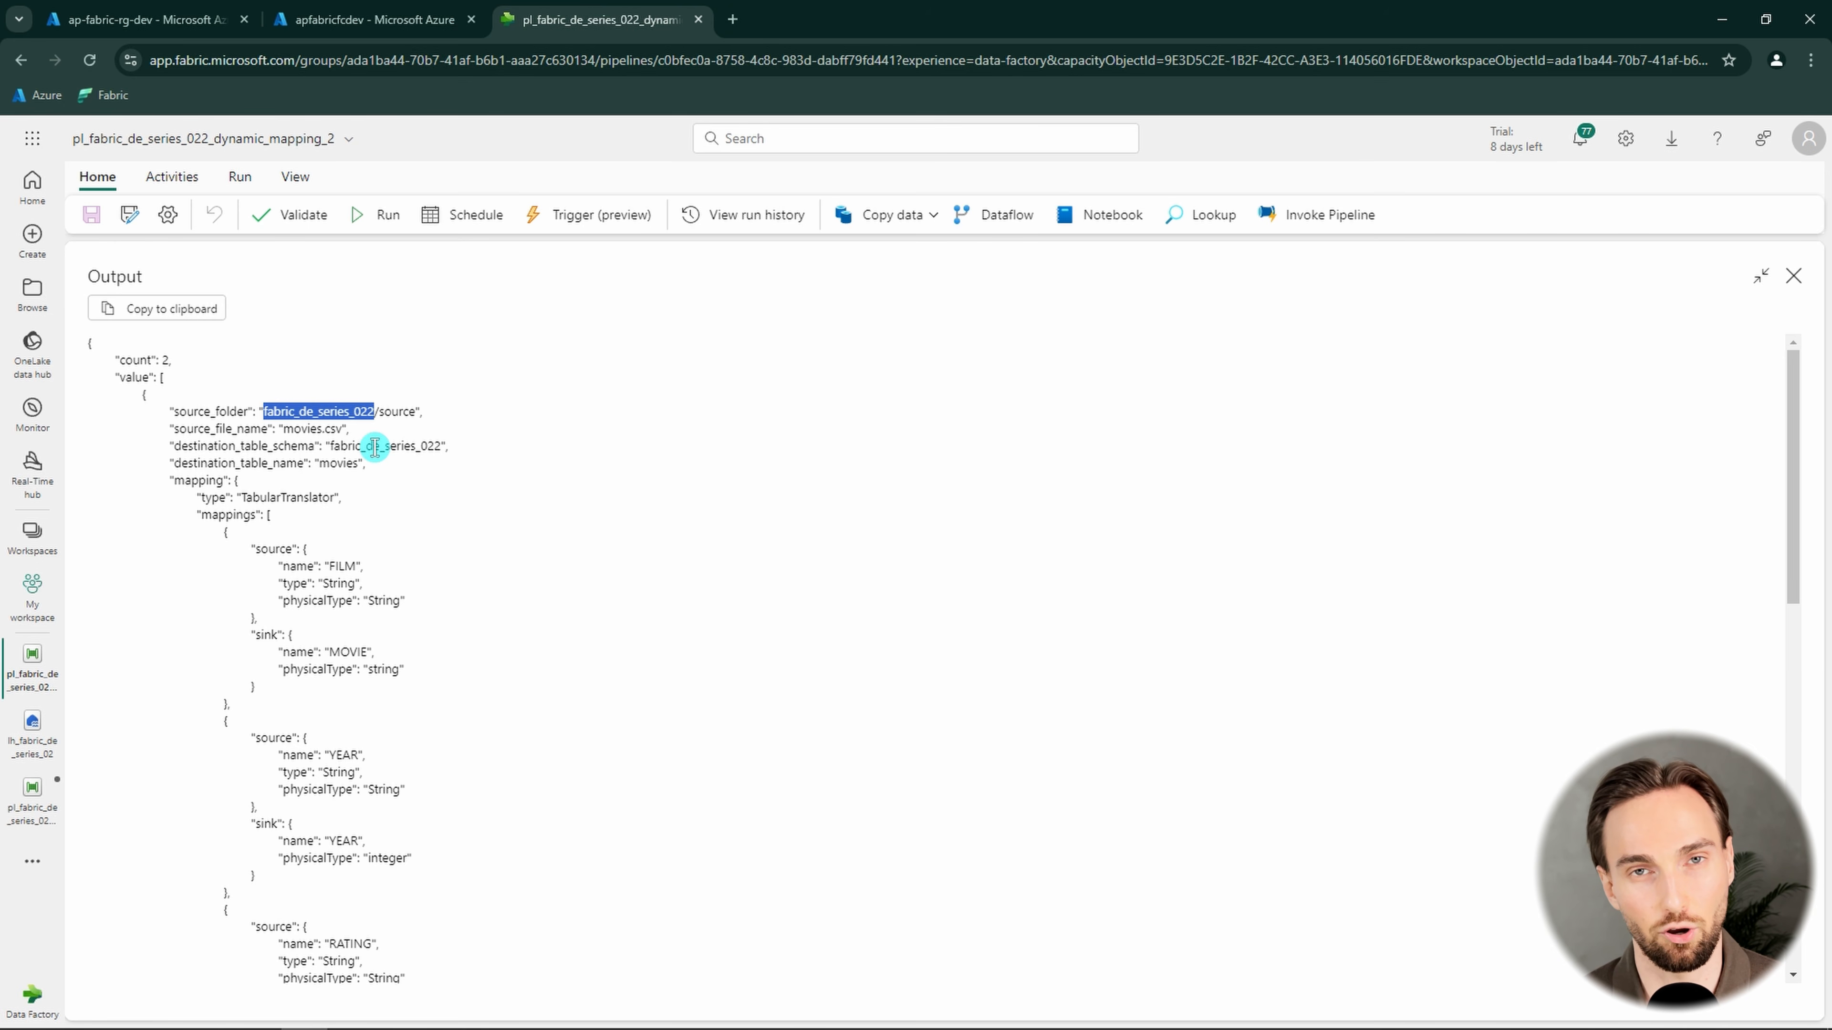
pyautogui.click(1794, 276)
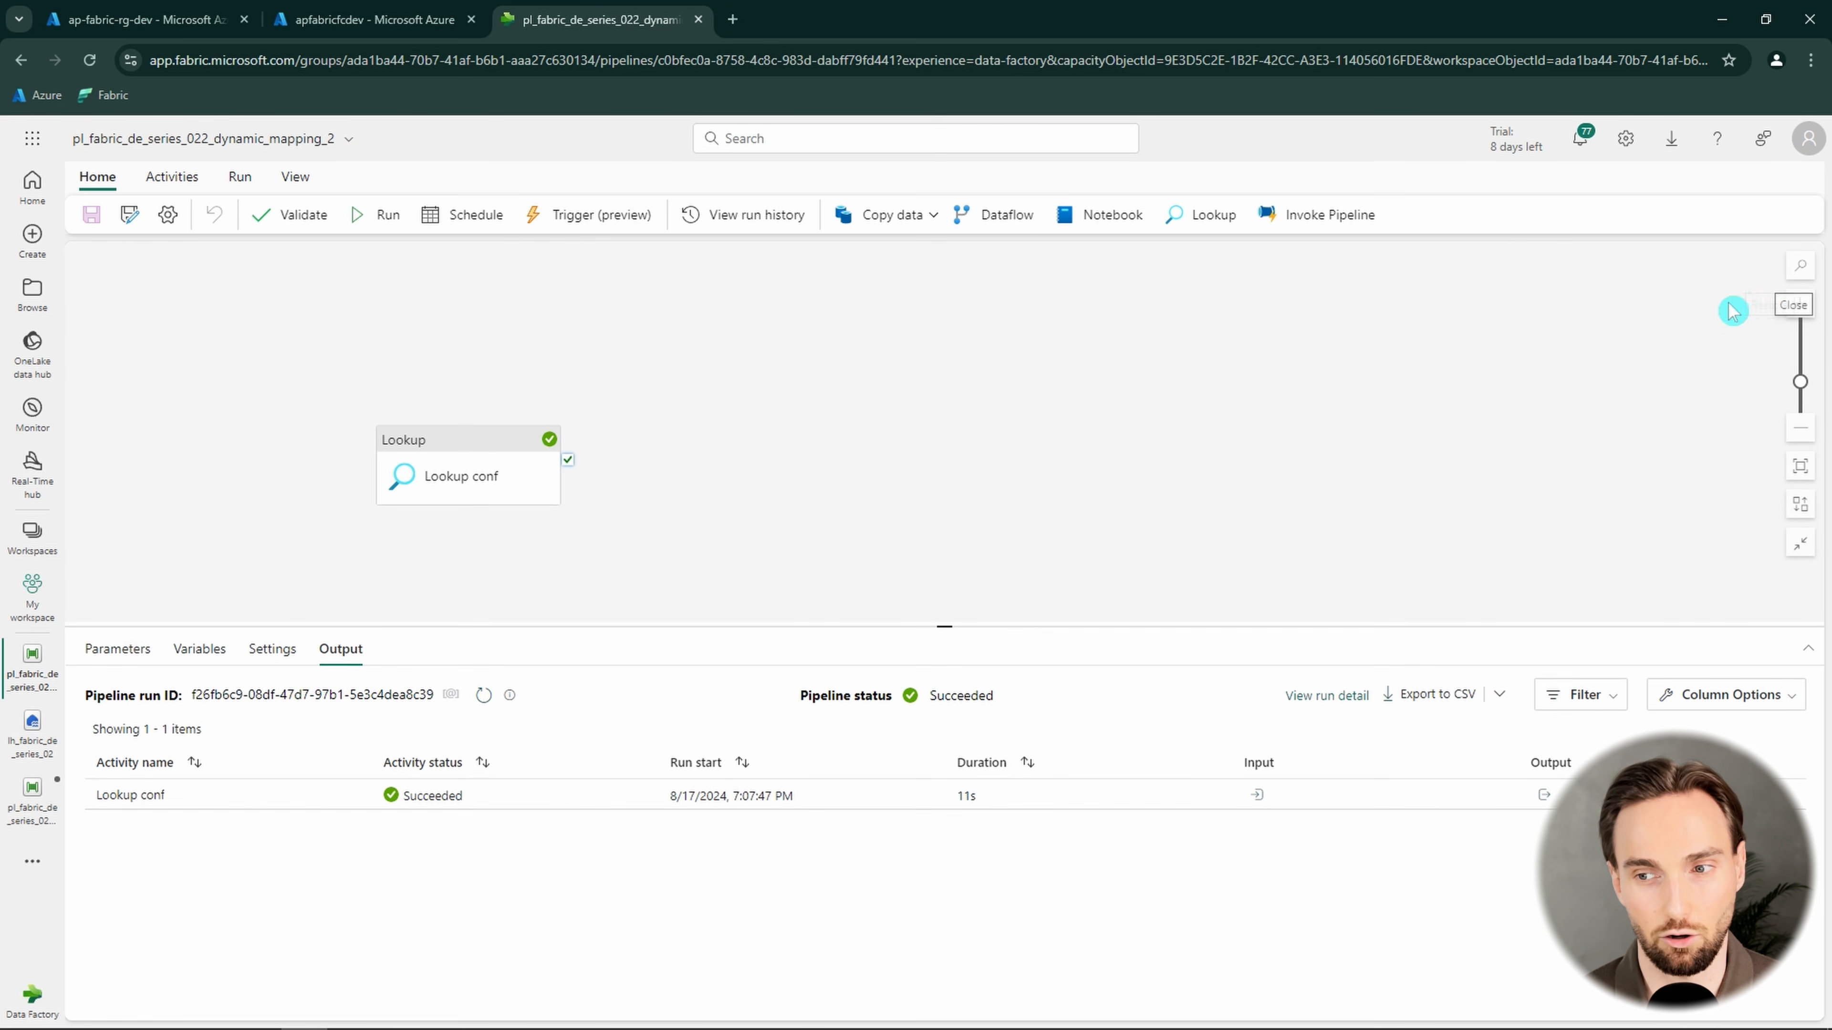
# Add a ForEach activity that runs on success of Lookup conf and rename it "ForEach conf"
pyautogui.click(172, 177)
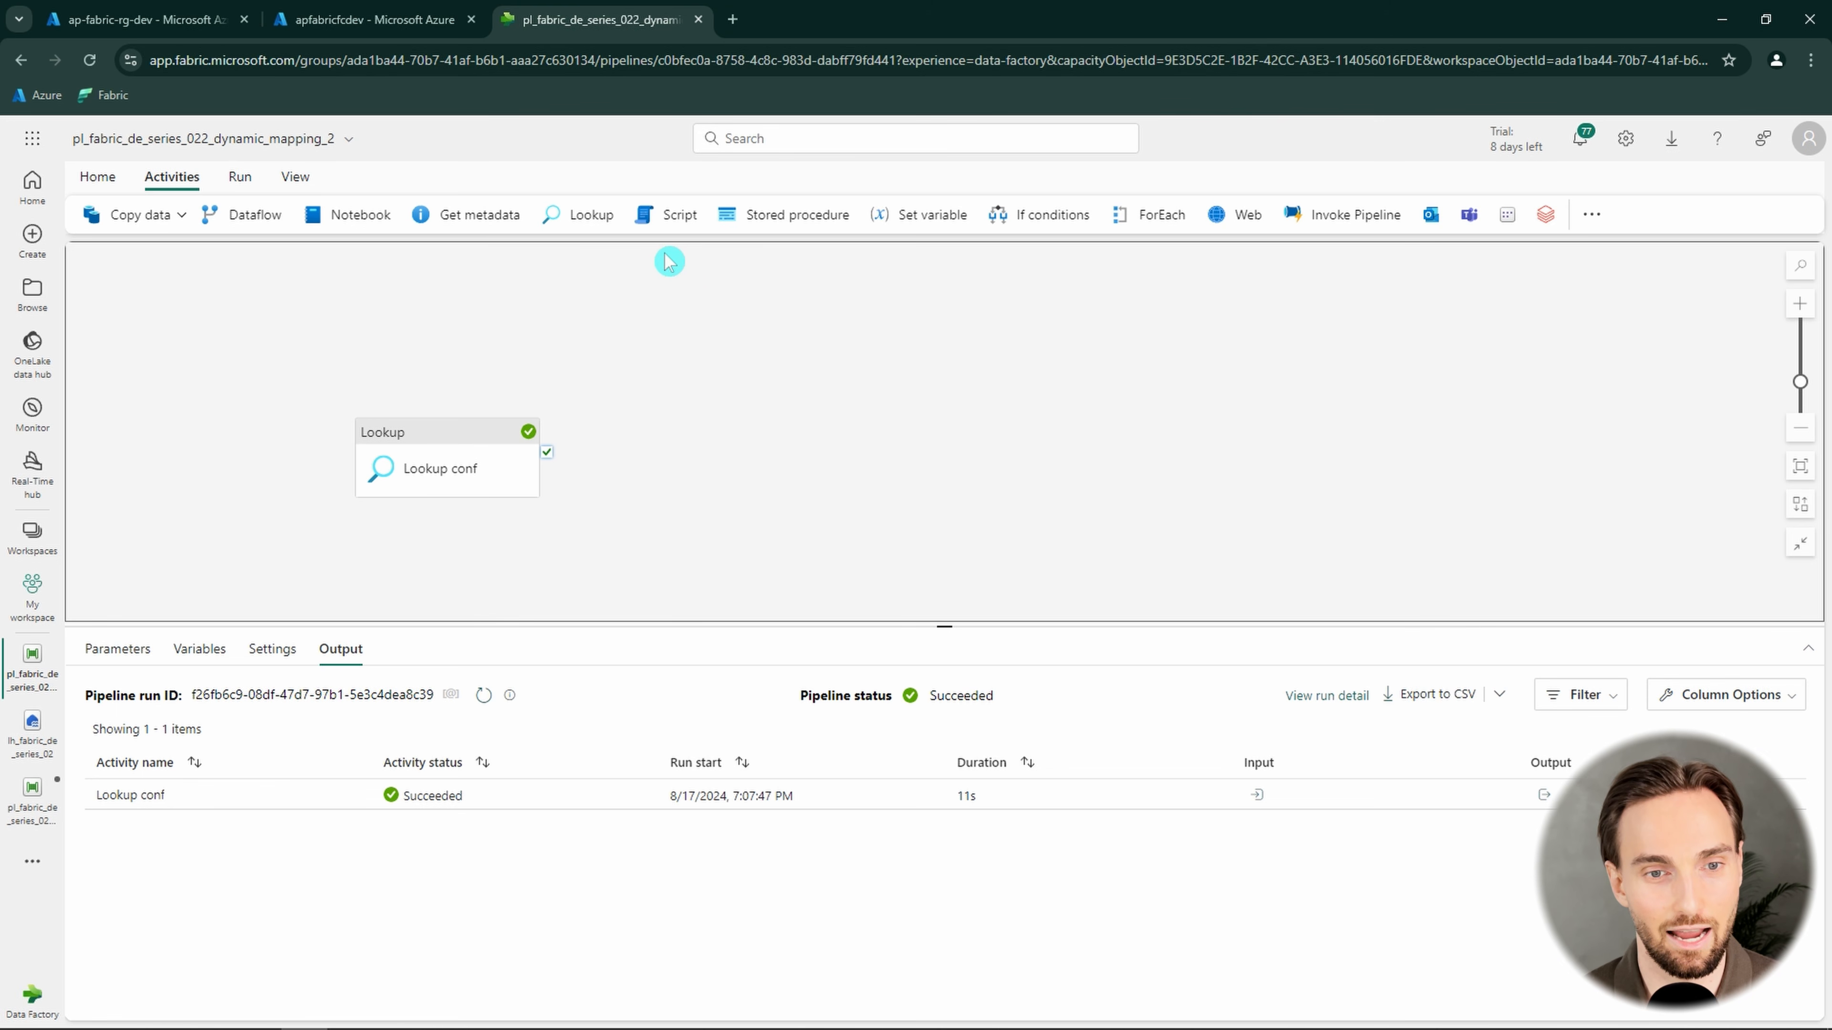
pyautogui.click(1152, 214)
pyautogui.moveTo(707, 400); pyautogui.dragTo(727, 340)
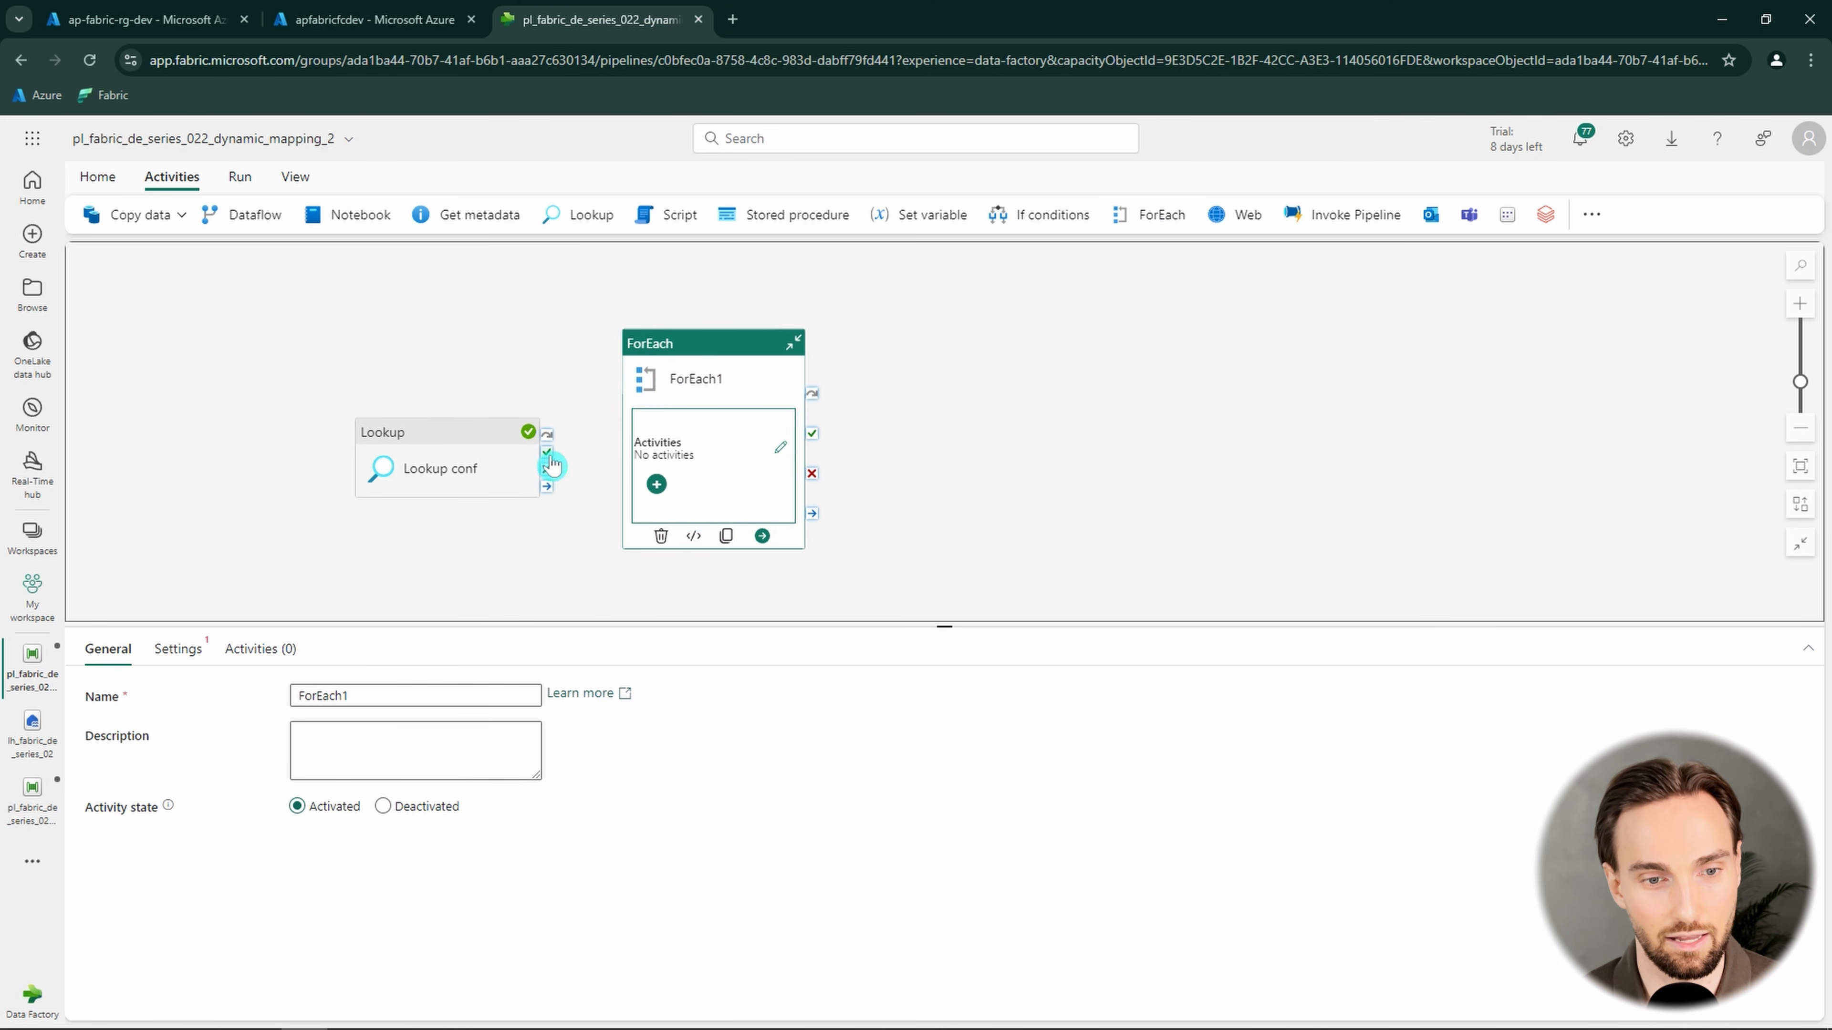
pyautogui.moveTo(547, 452); pyautogui.dragTo(649, 451)
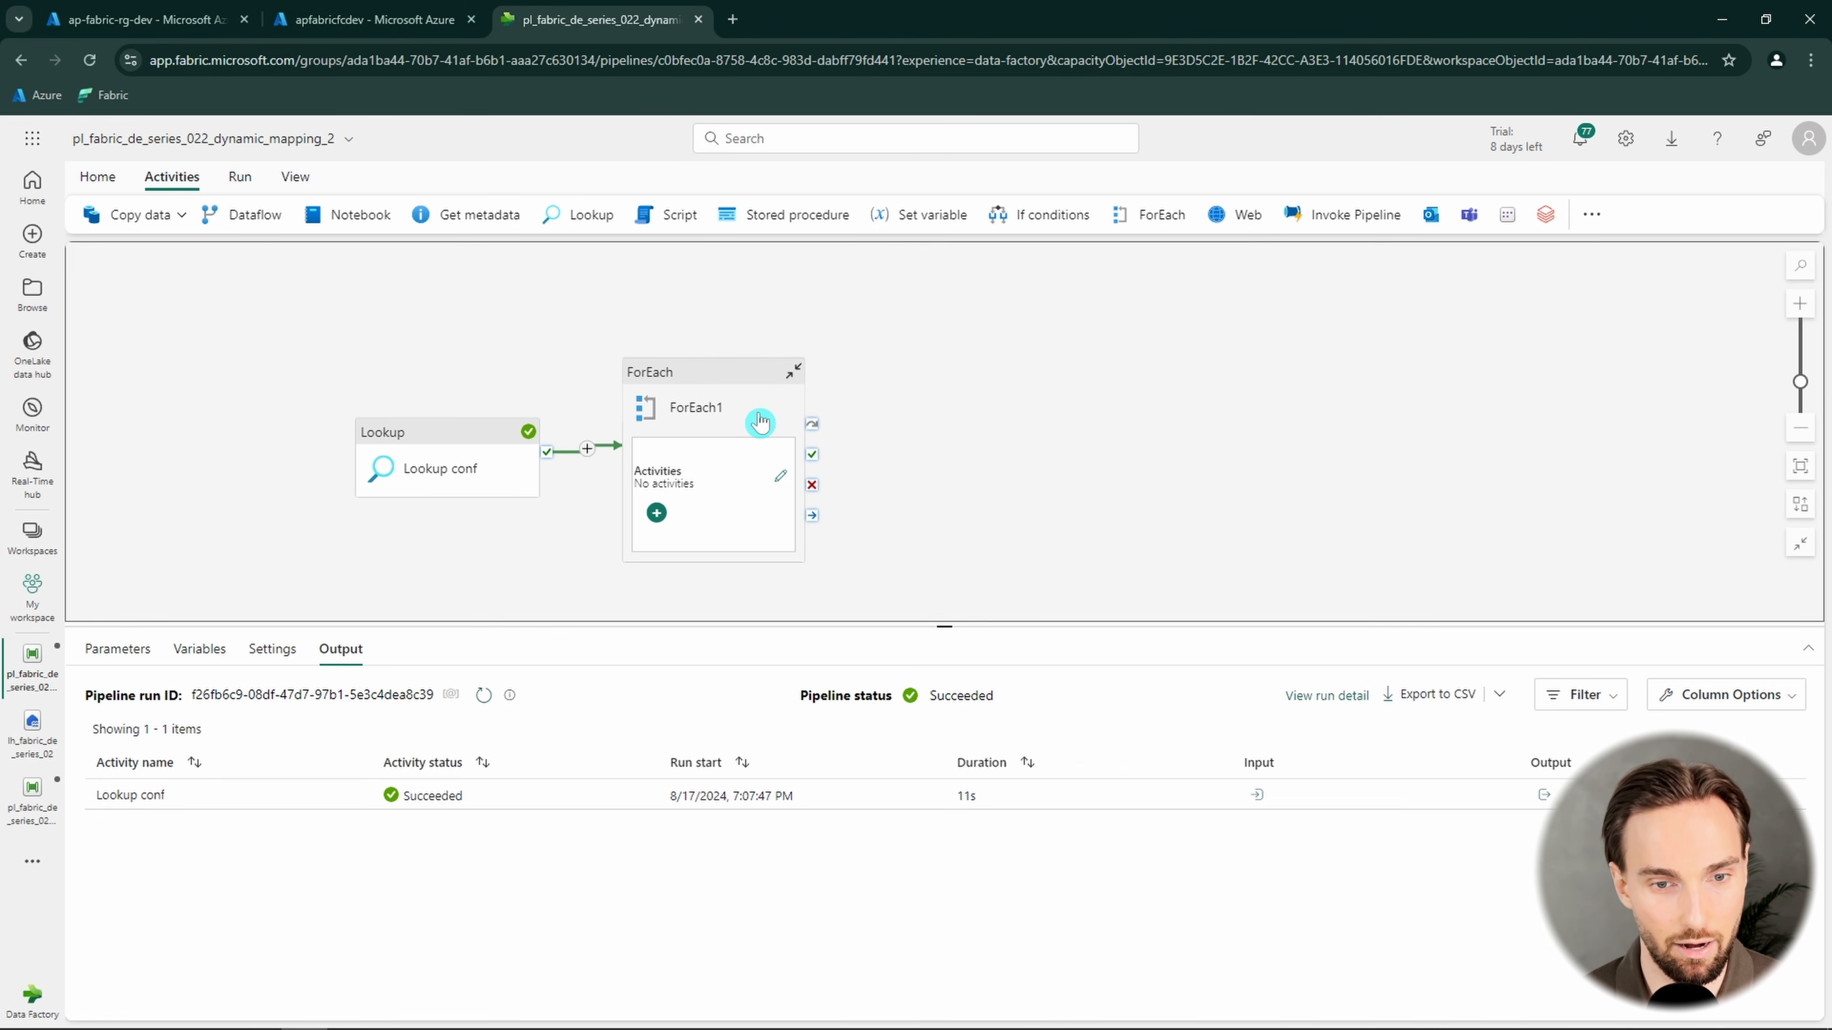
pyautogui.moveTo(756, 421); pyautogui.dragTo(756, 393)
pyautogui.click(353, 695)
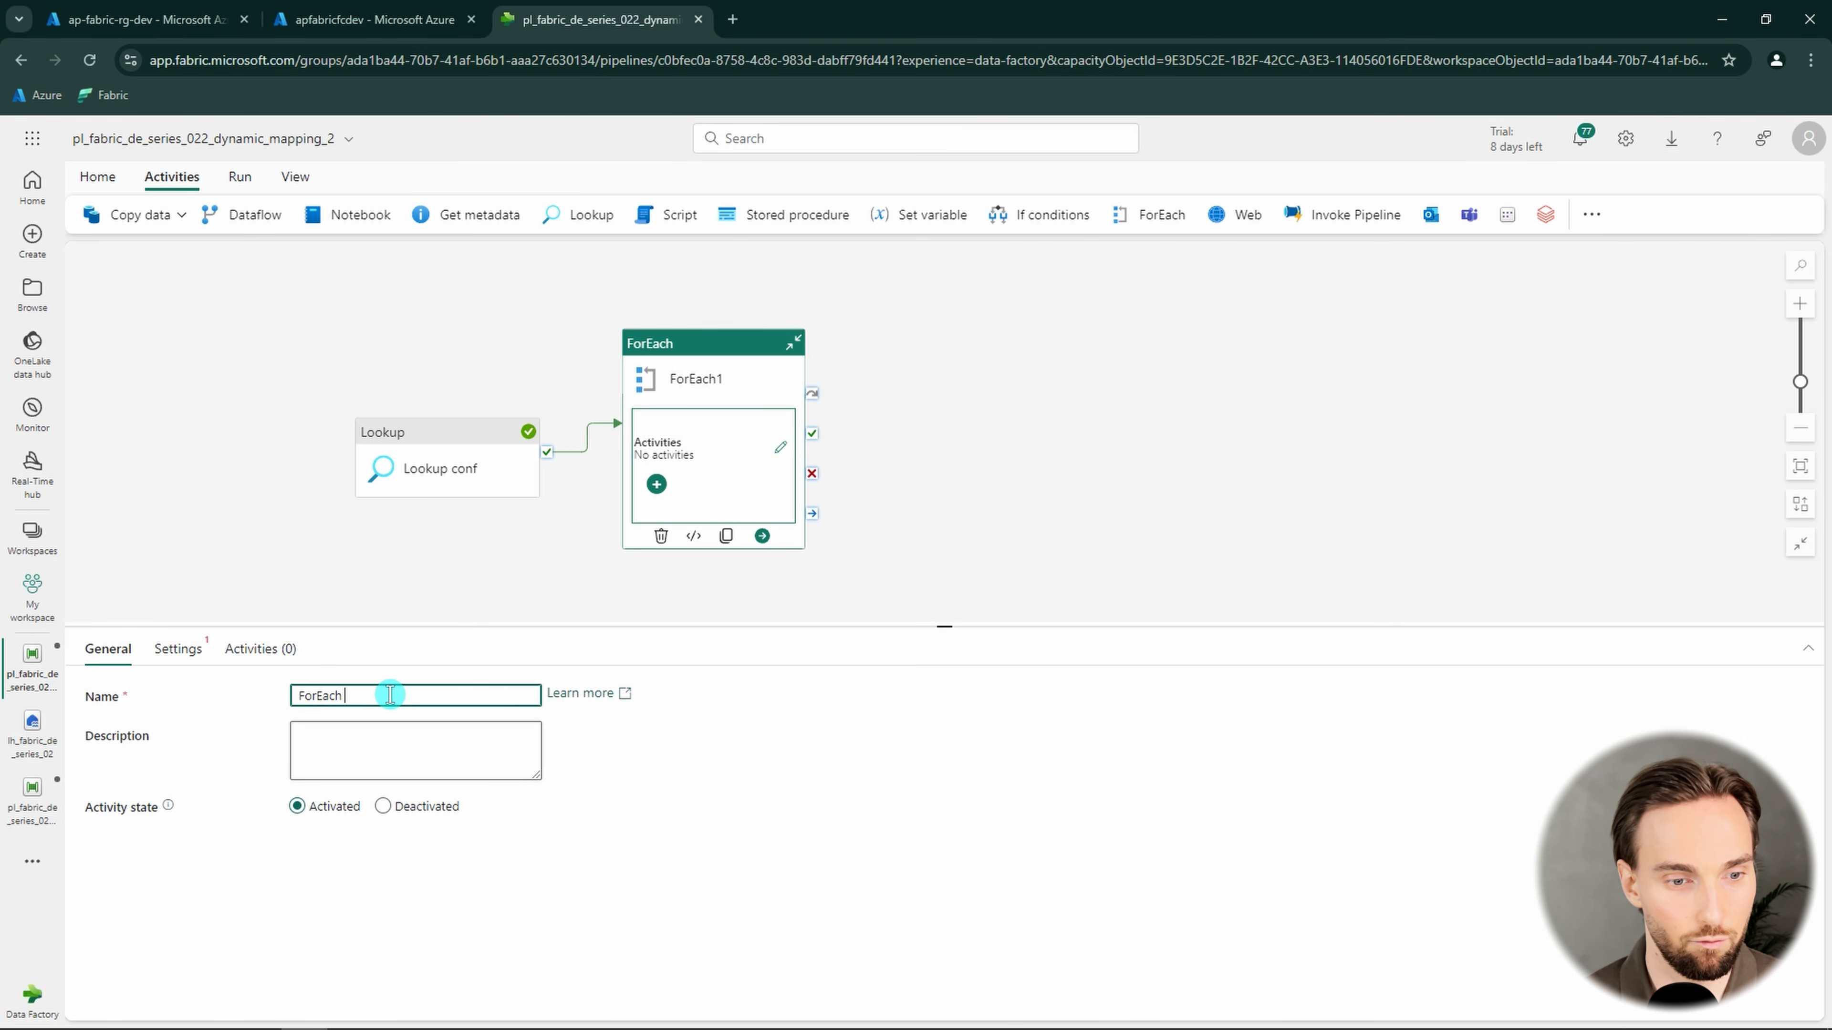
pyautogui.click(731, 404)
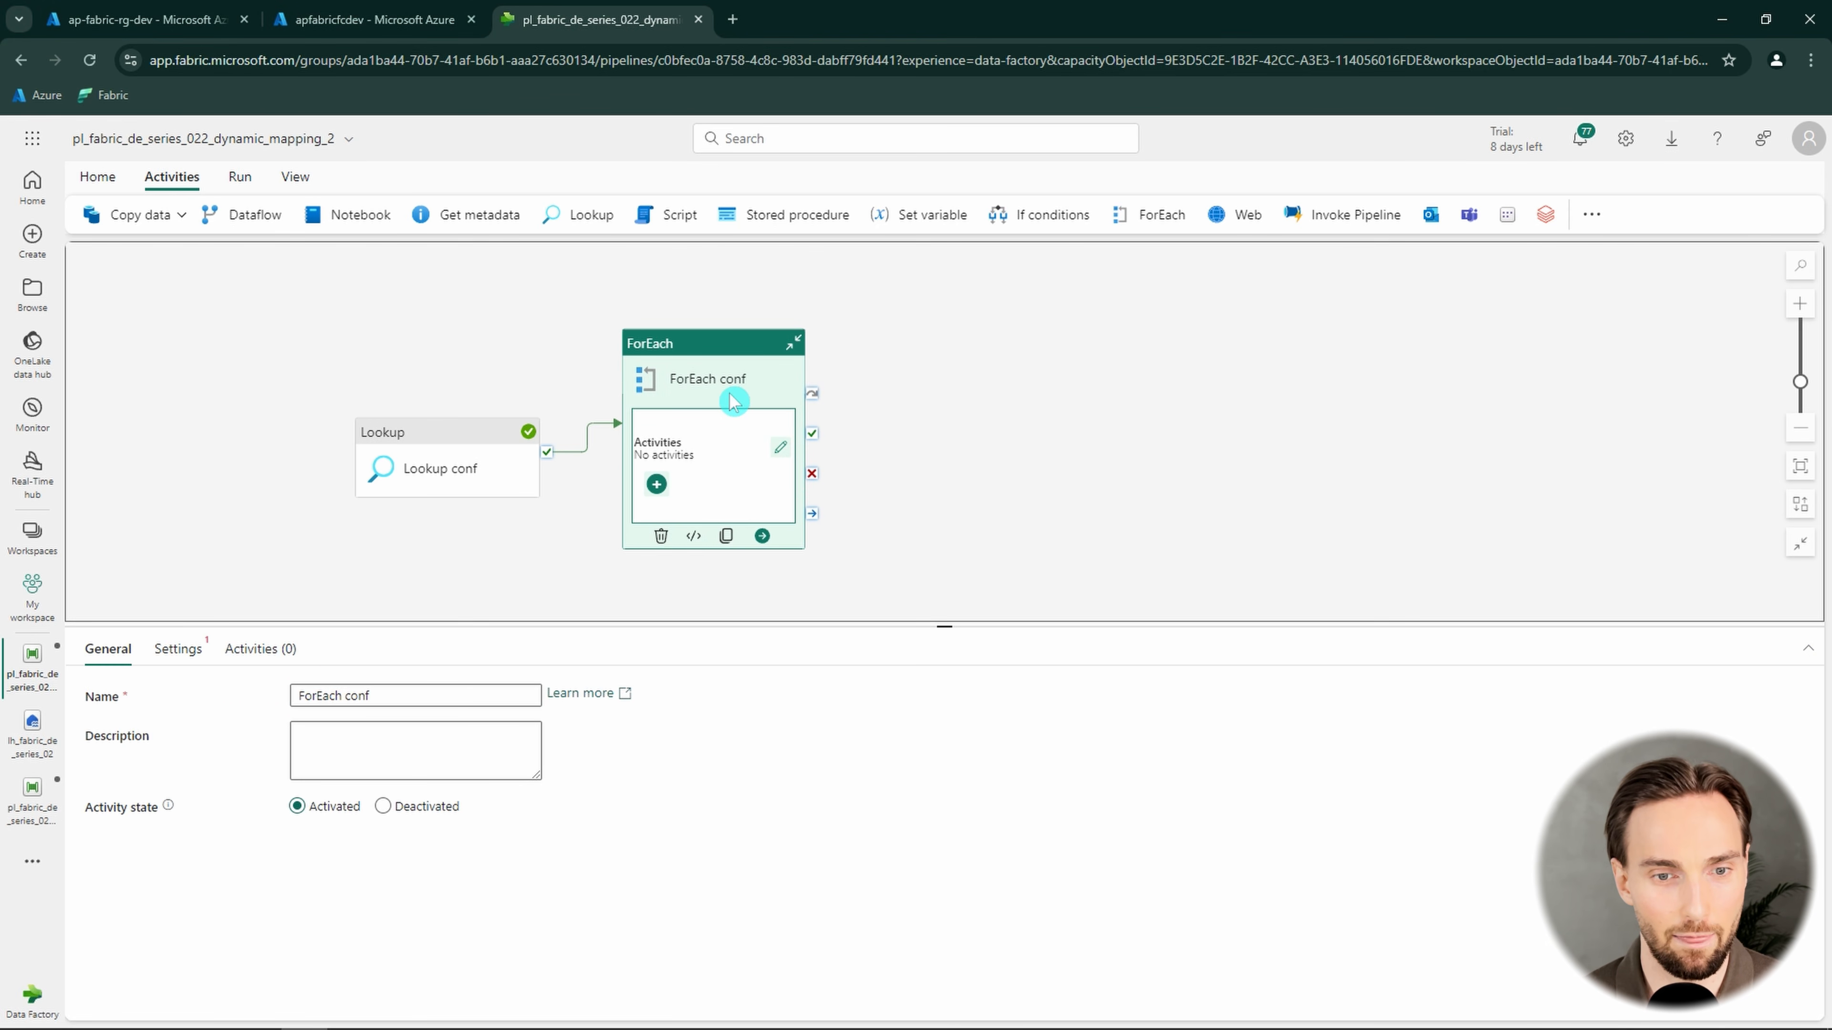
pyautogui.click(180, 649)
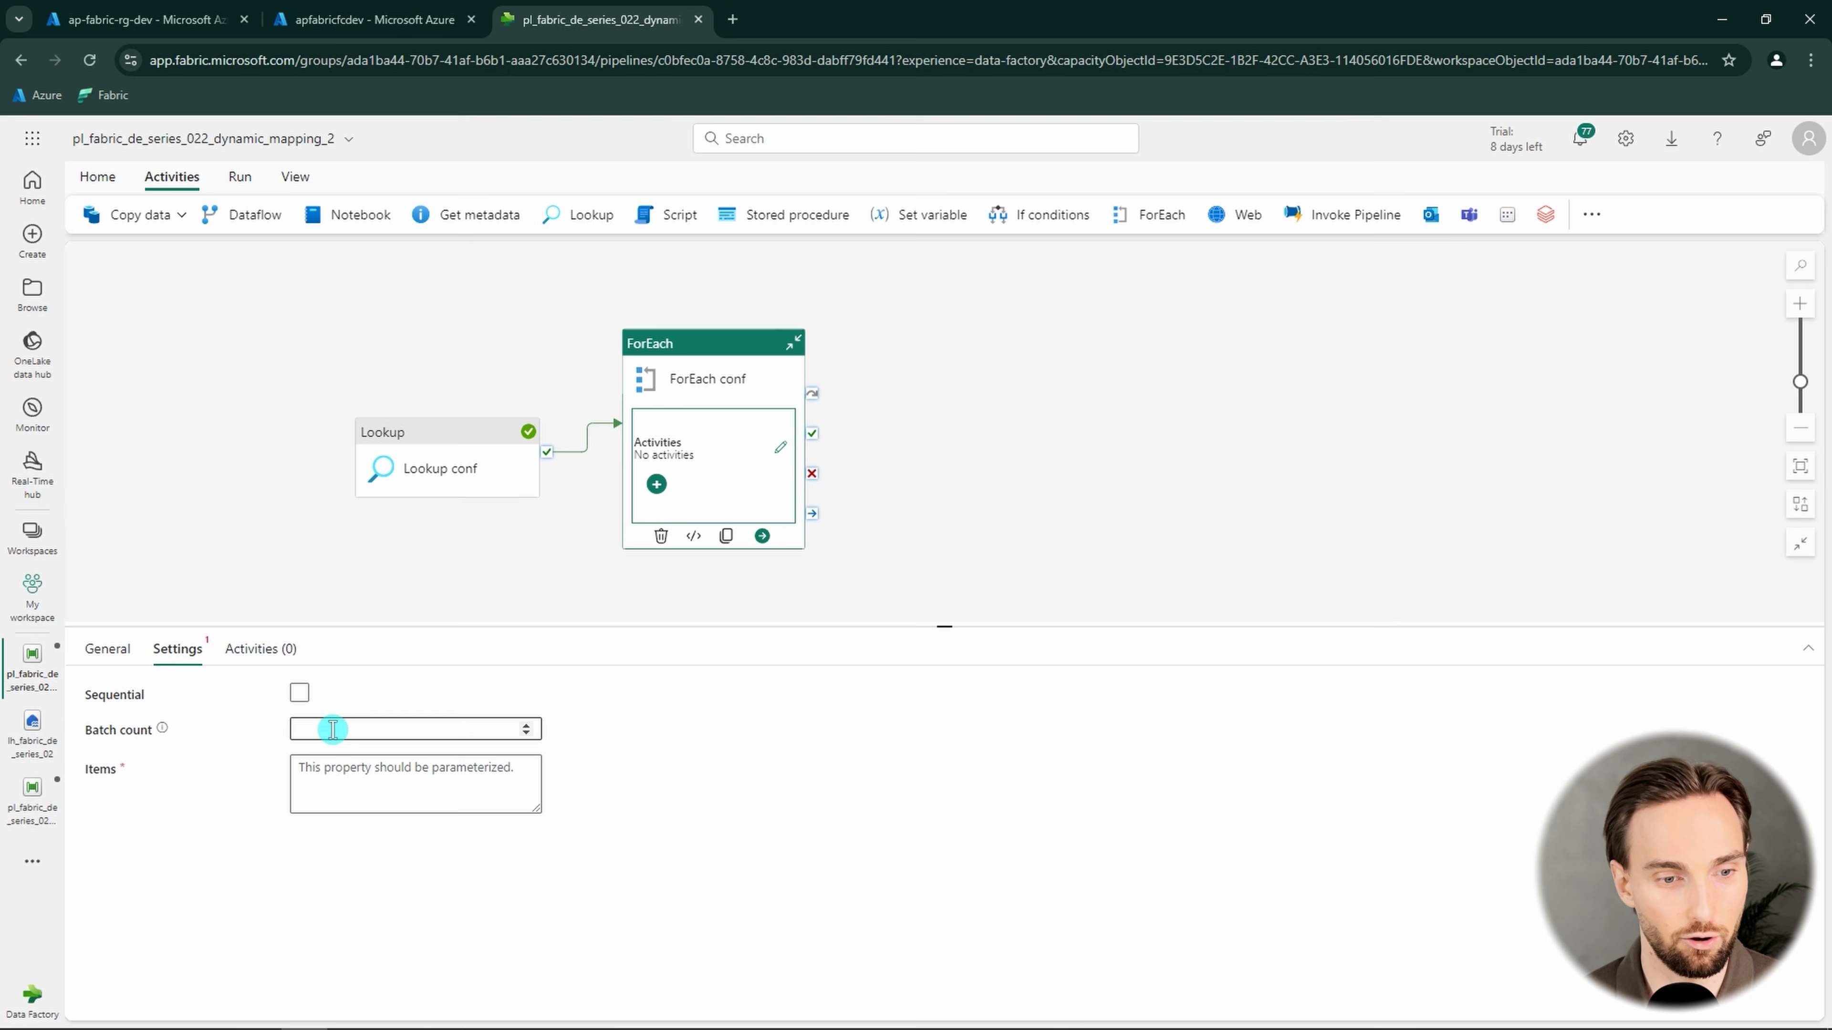
pyautogui.click(386, 779)
pyautogui.click(418, 835)
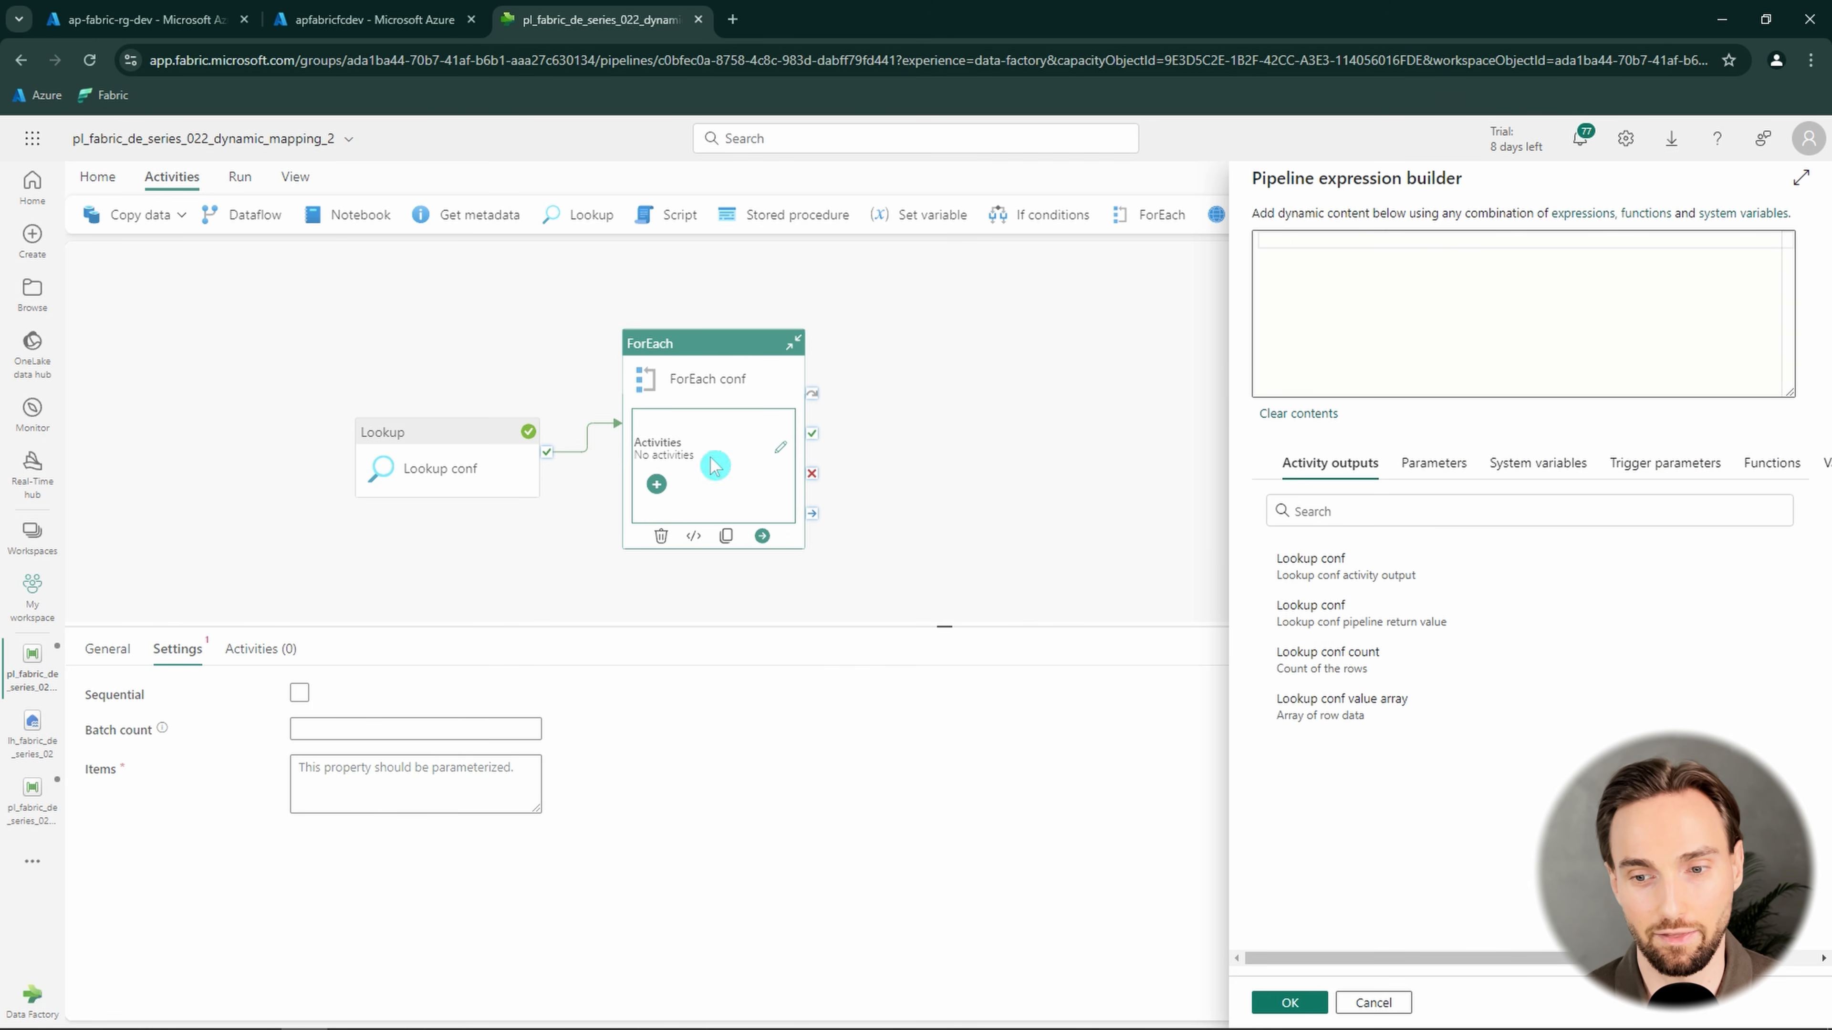
pyautogui.click(1335, 719)
pyautogui.moveTo(1536, 241); pyautogui.dragTo(1233, 242)
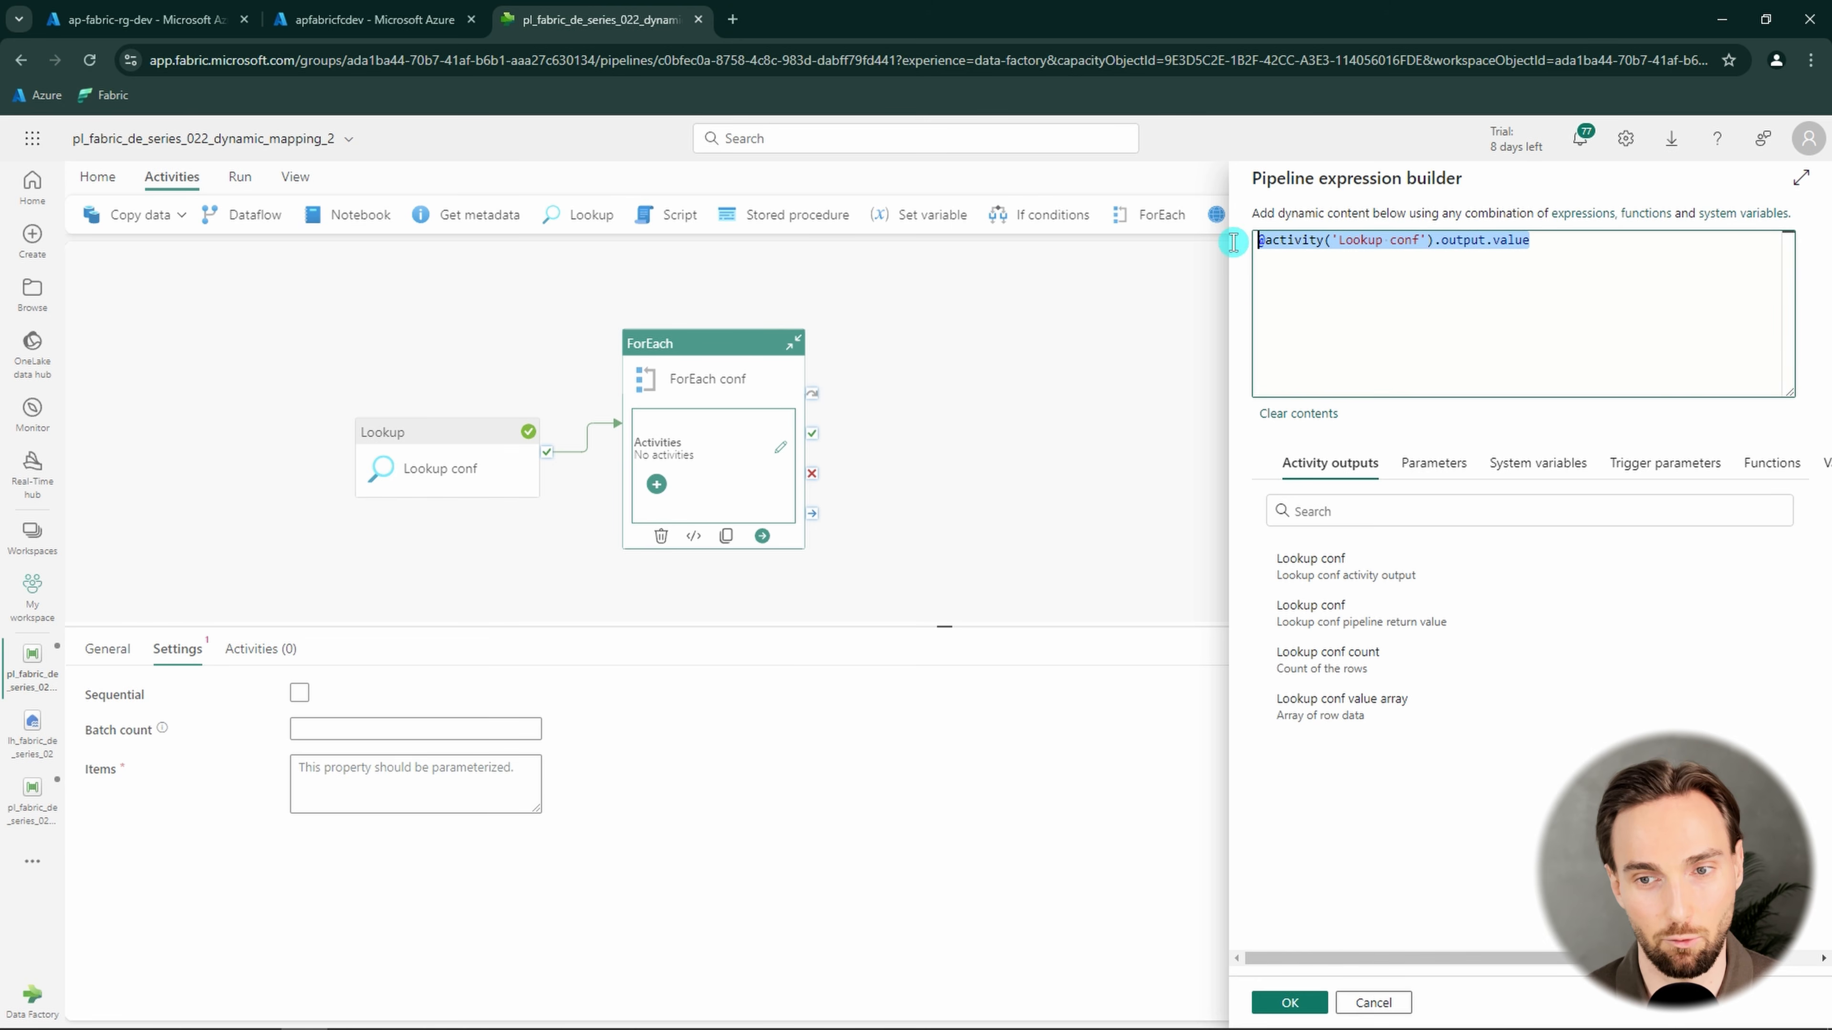
pyautogui.click(1579, 313)
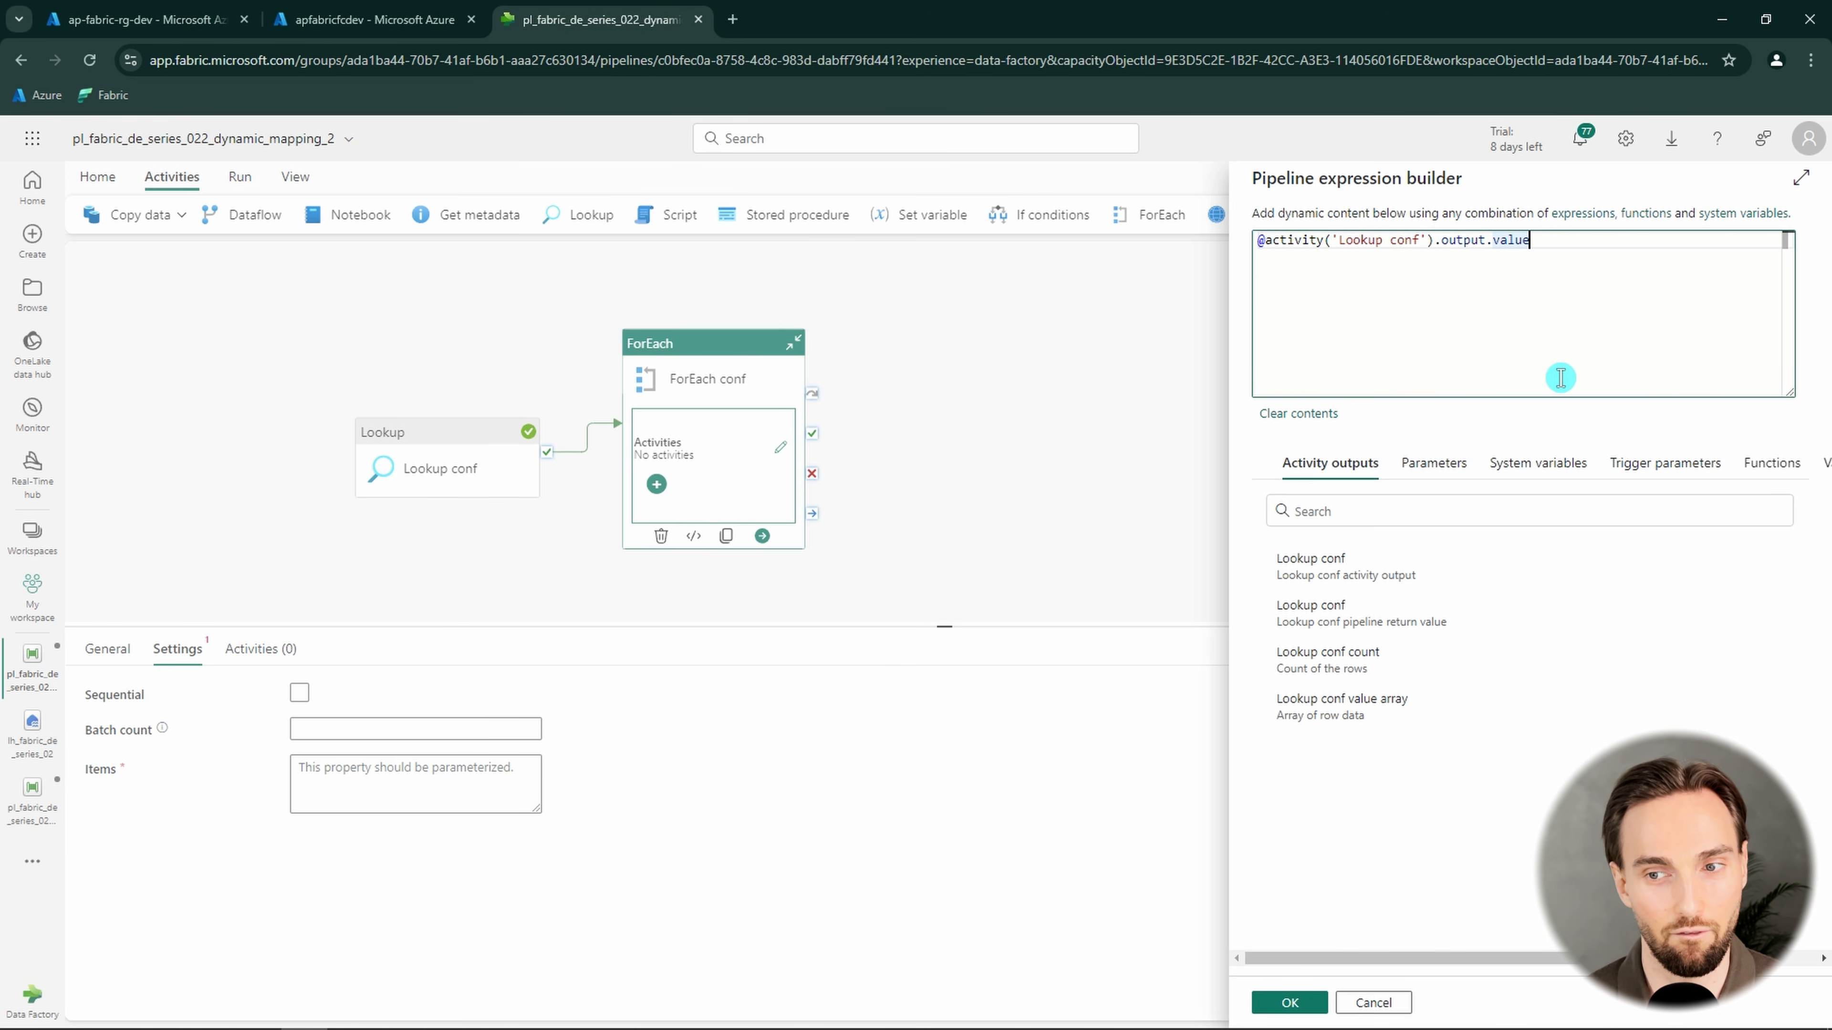
pyautogui.click(1289, 1005)
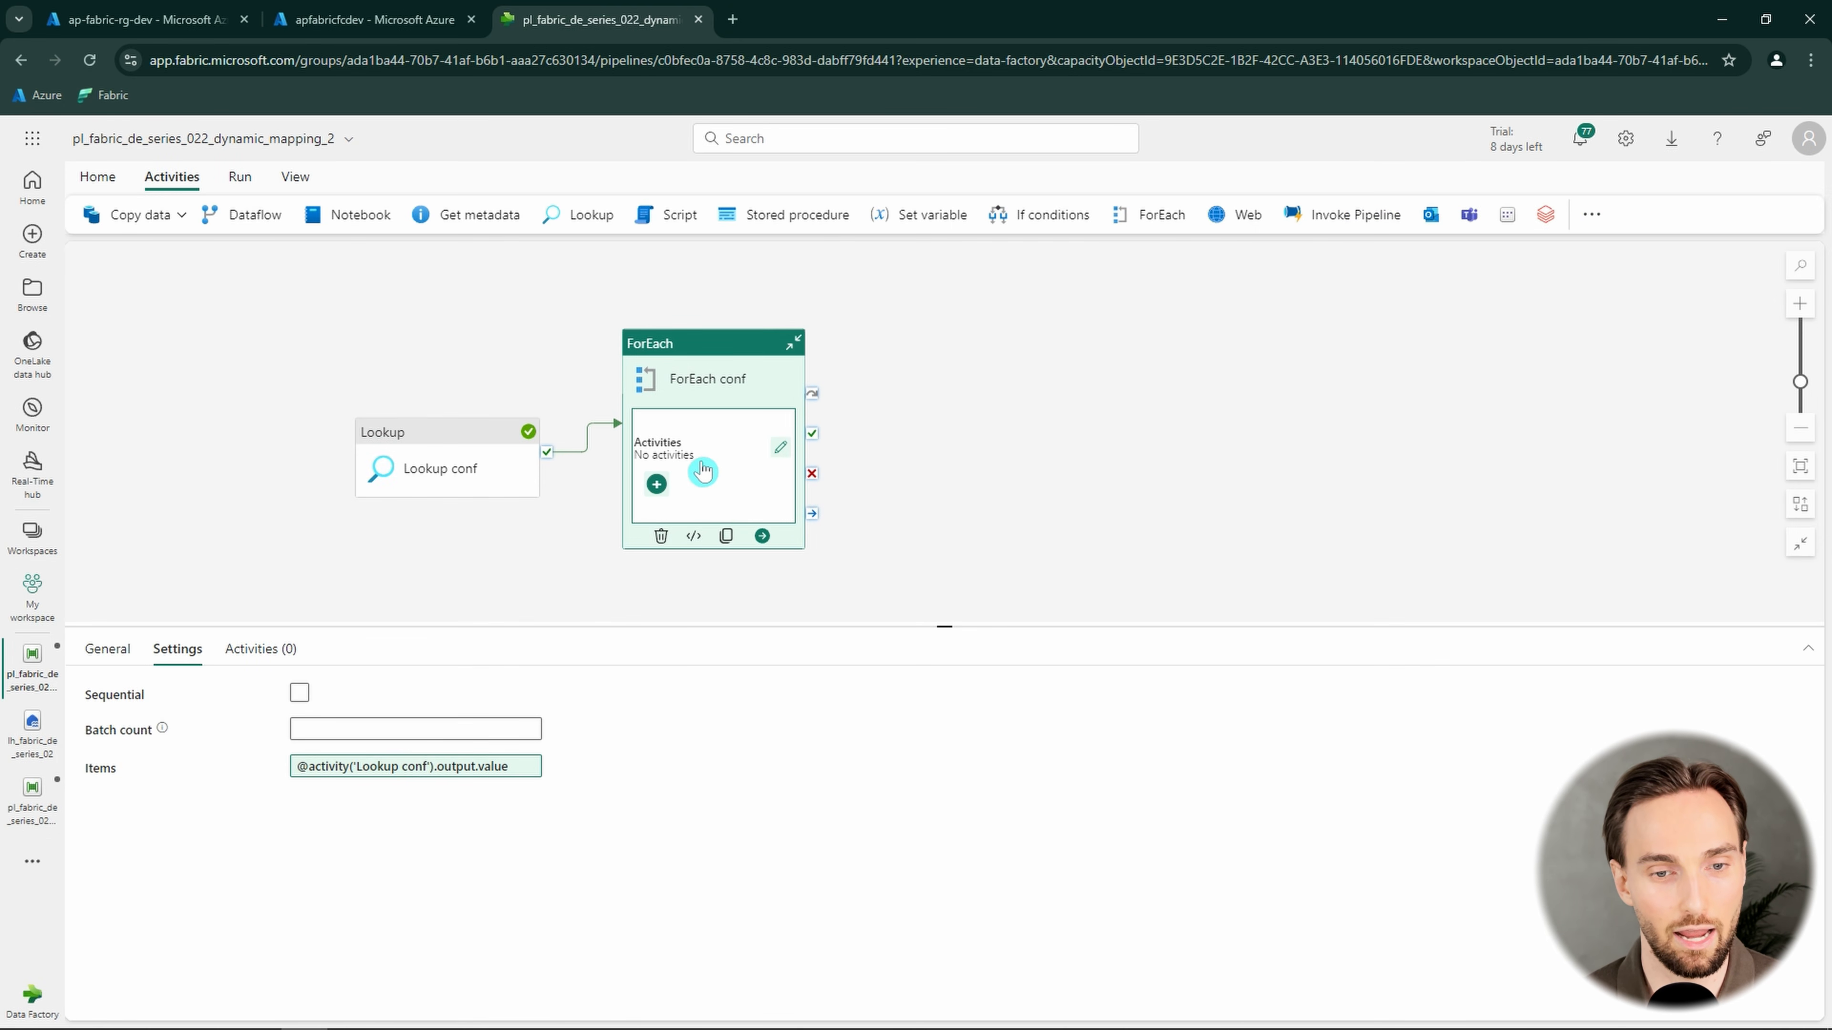
# Add a Copy data activity inside ForEach conf and rename it "Copy data from lh csv file to lh table"
pyautogui.click(656, 485)
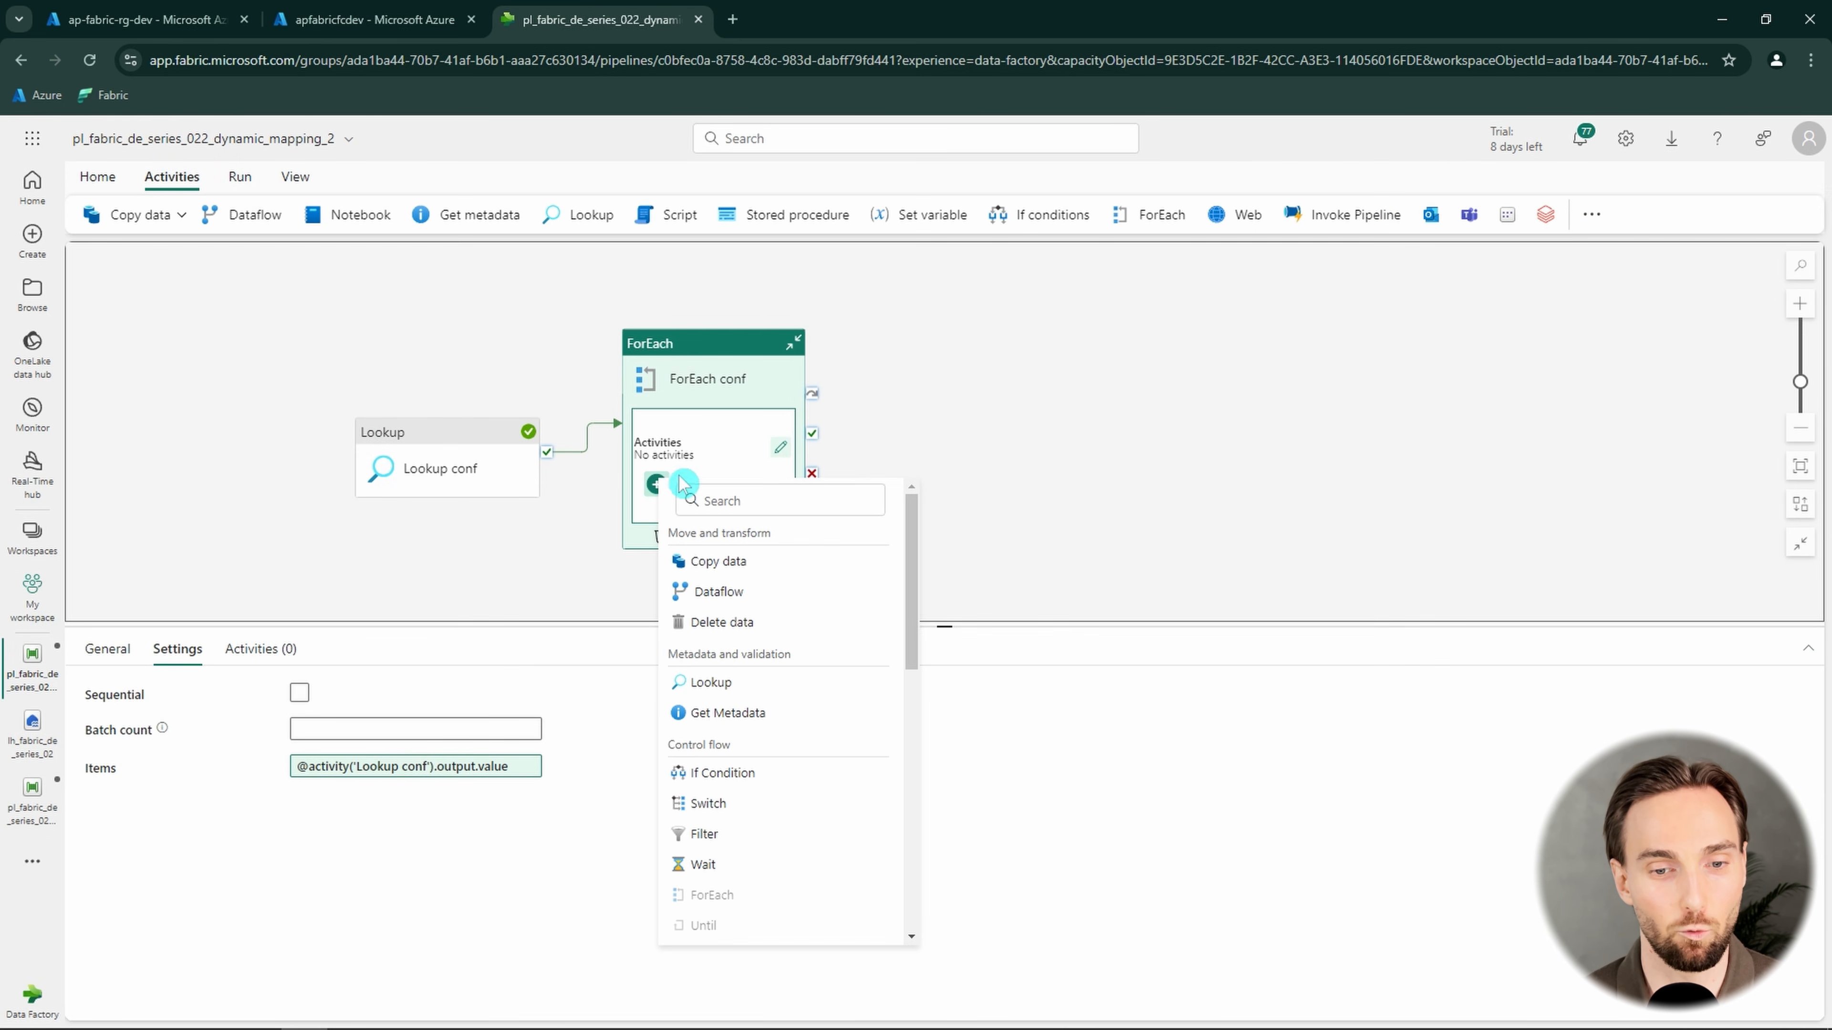
pyautogui.click(753, 564)
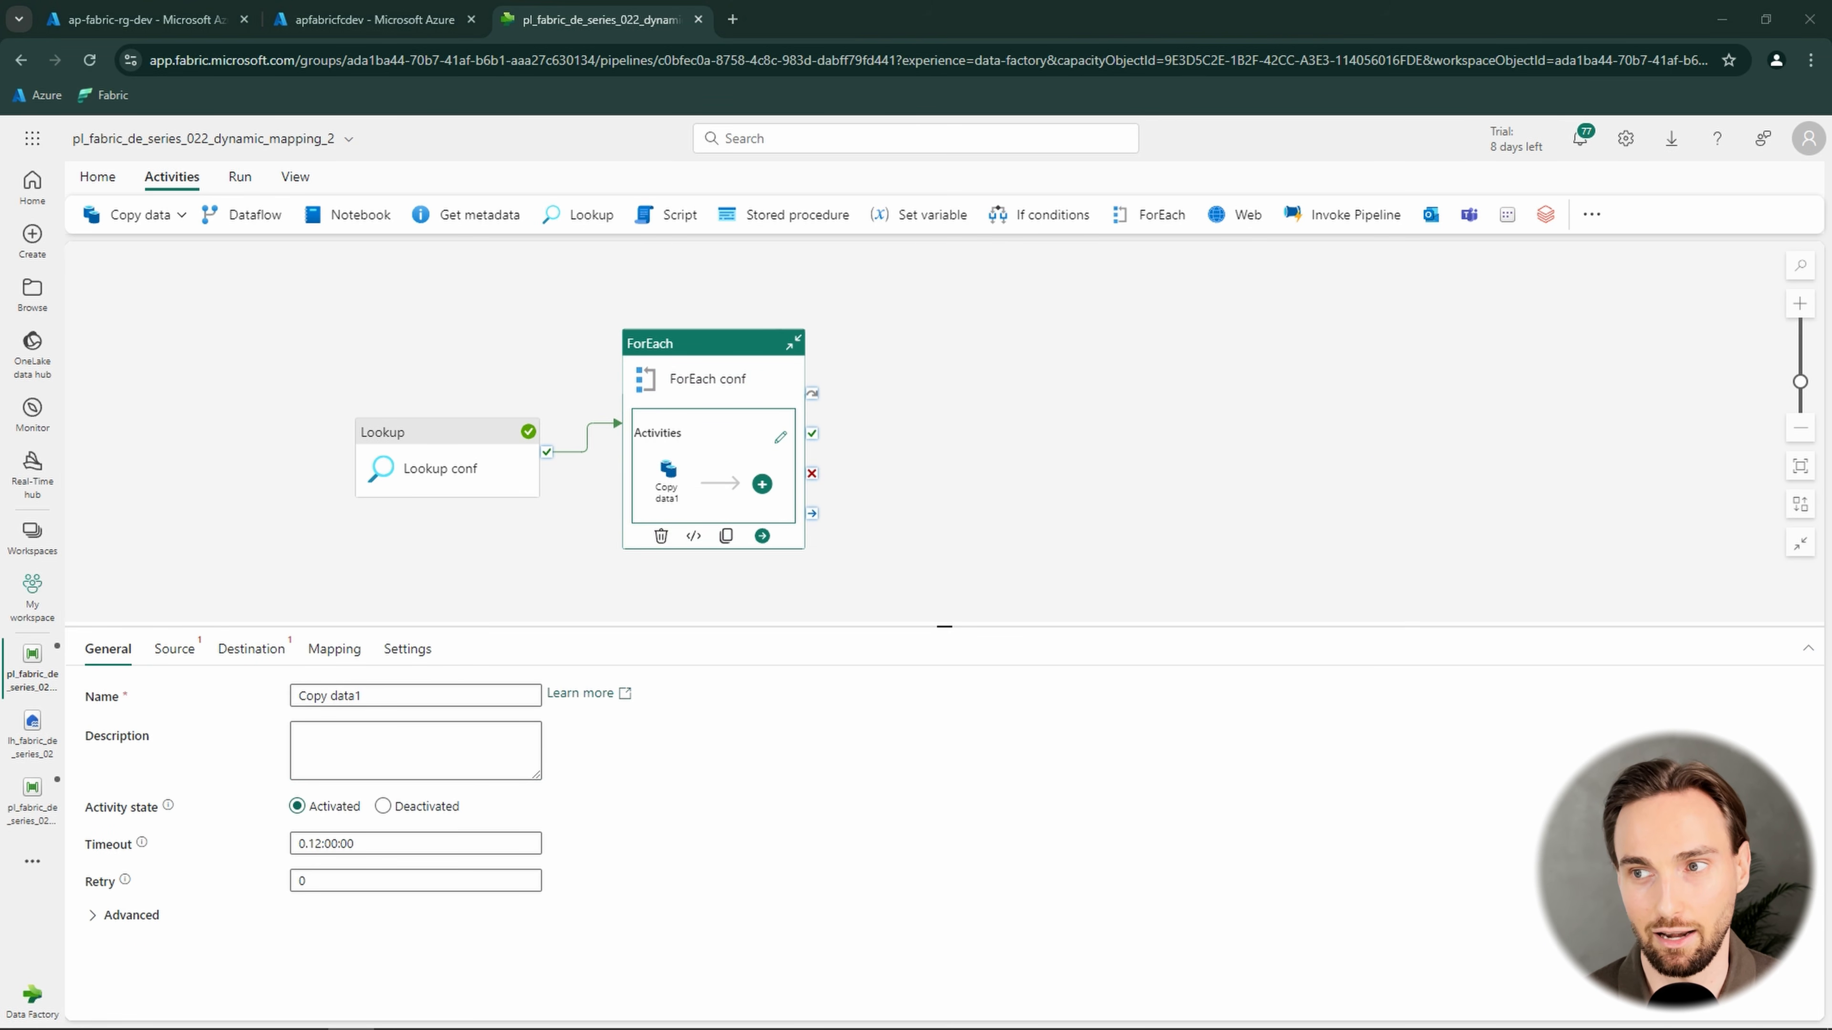
pyautogui.moveTo(398, 700); pyautogui.dragTo(270, 705)
pyautogui.write('Copy data from lh csv file to lh table')
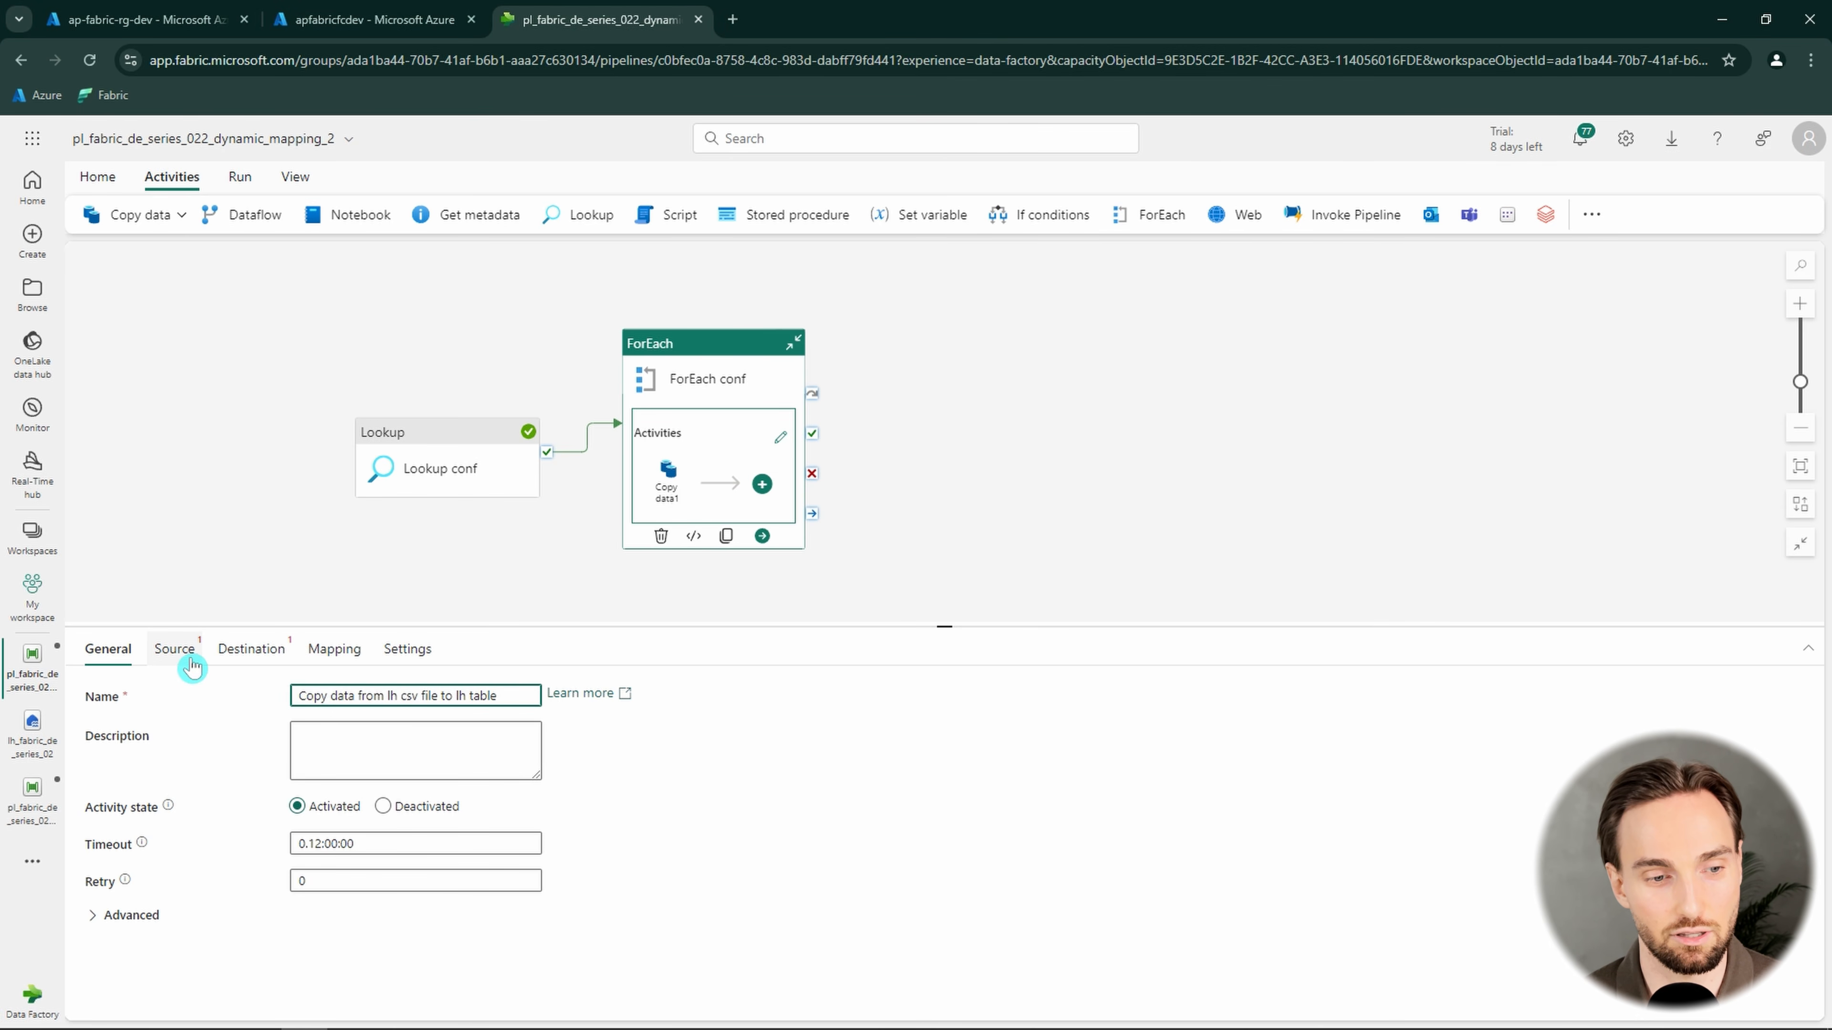
# Set the copy activity's source connection to the lakehouse lh_fabric_de_series_02 with Files as the root folder
pyautogui.click(177, 649)
pyautogui.click(442, 697)
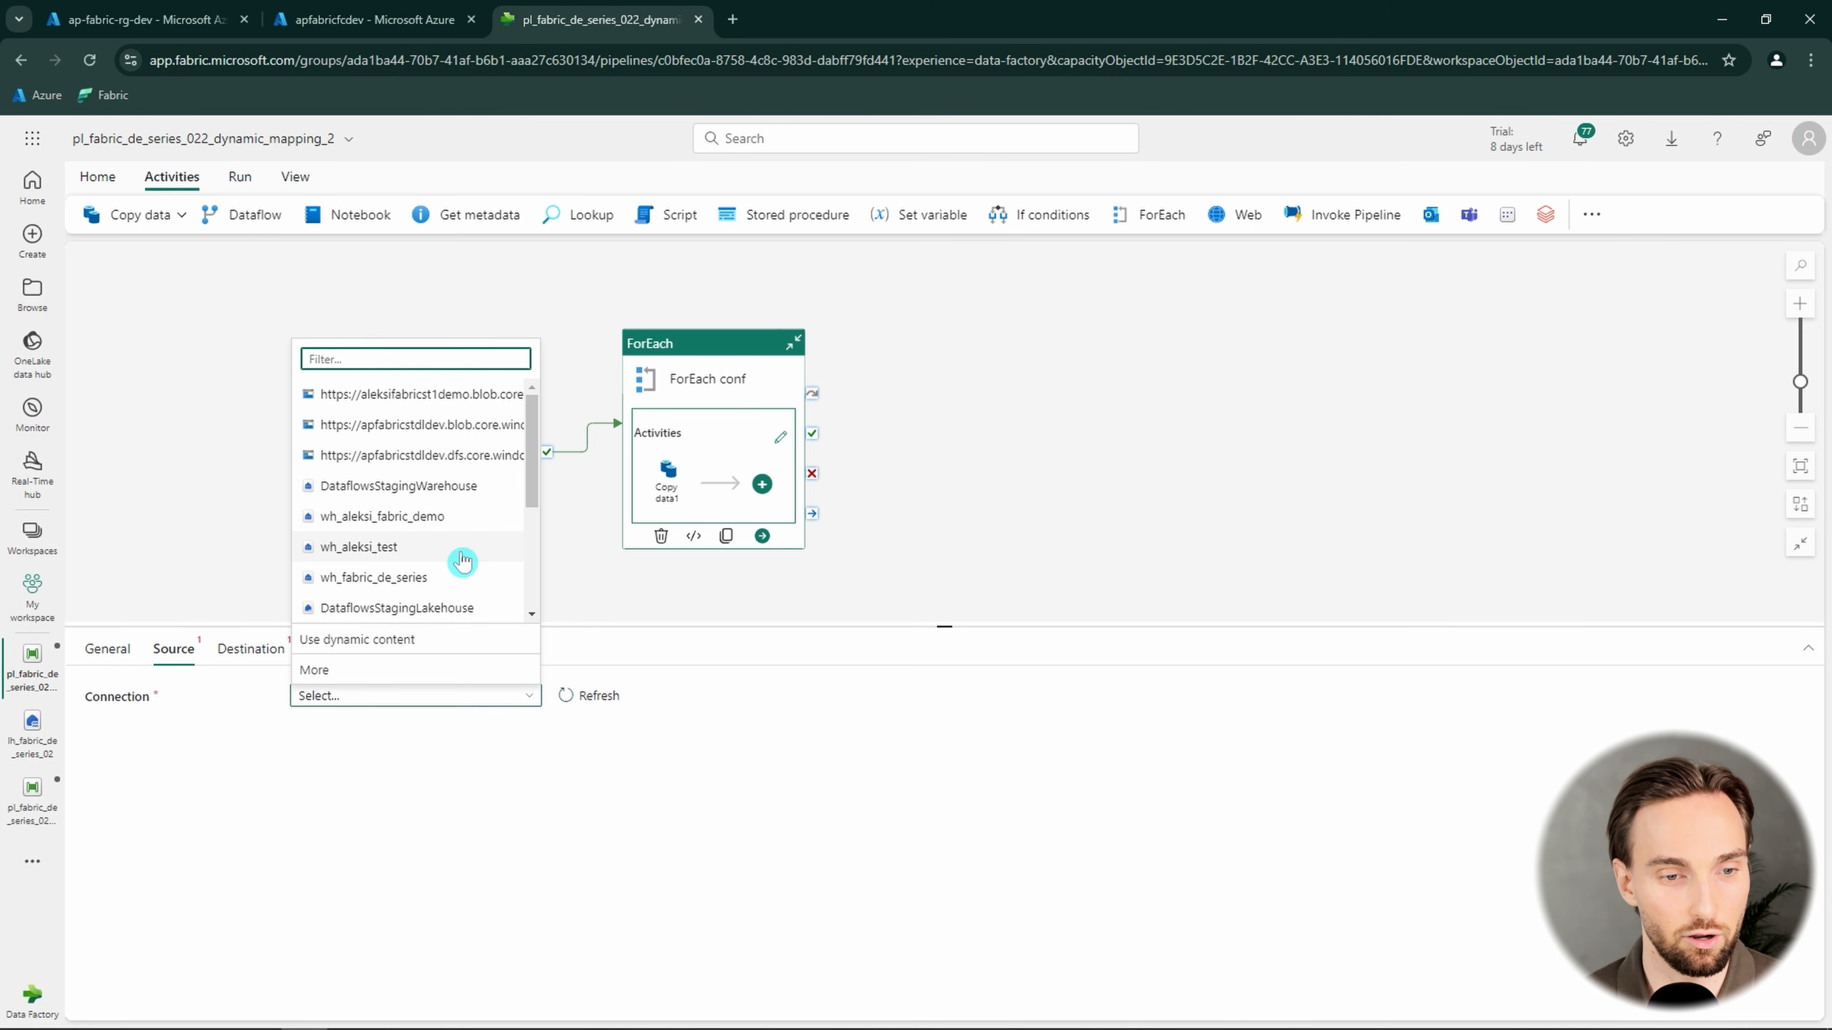
pyautogui.scroll(-3, 463, 561)
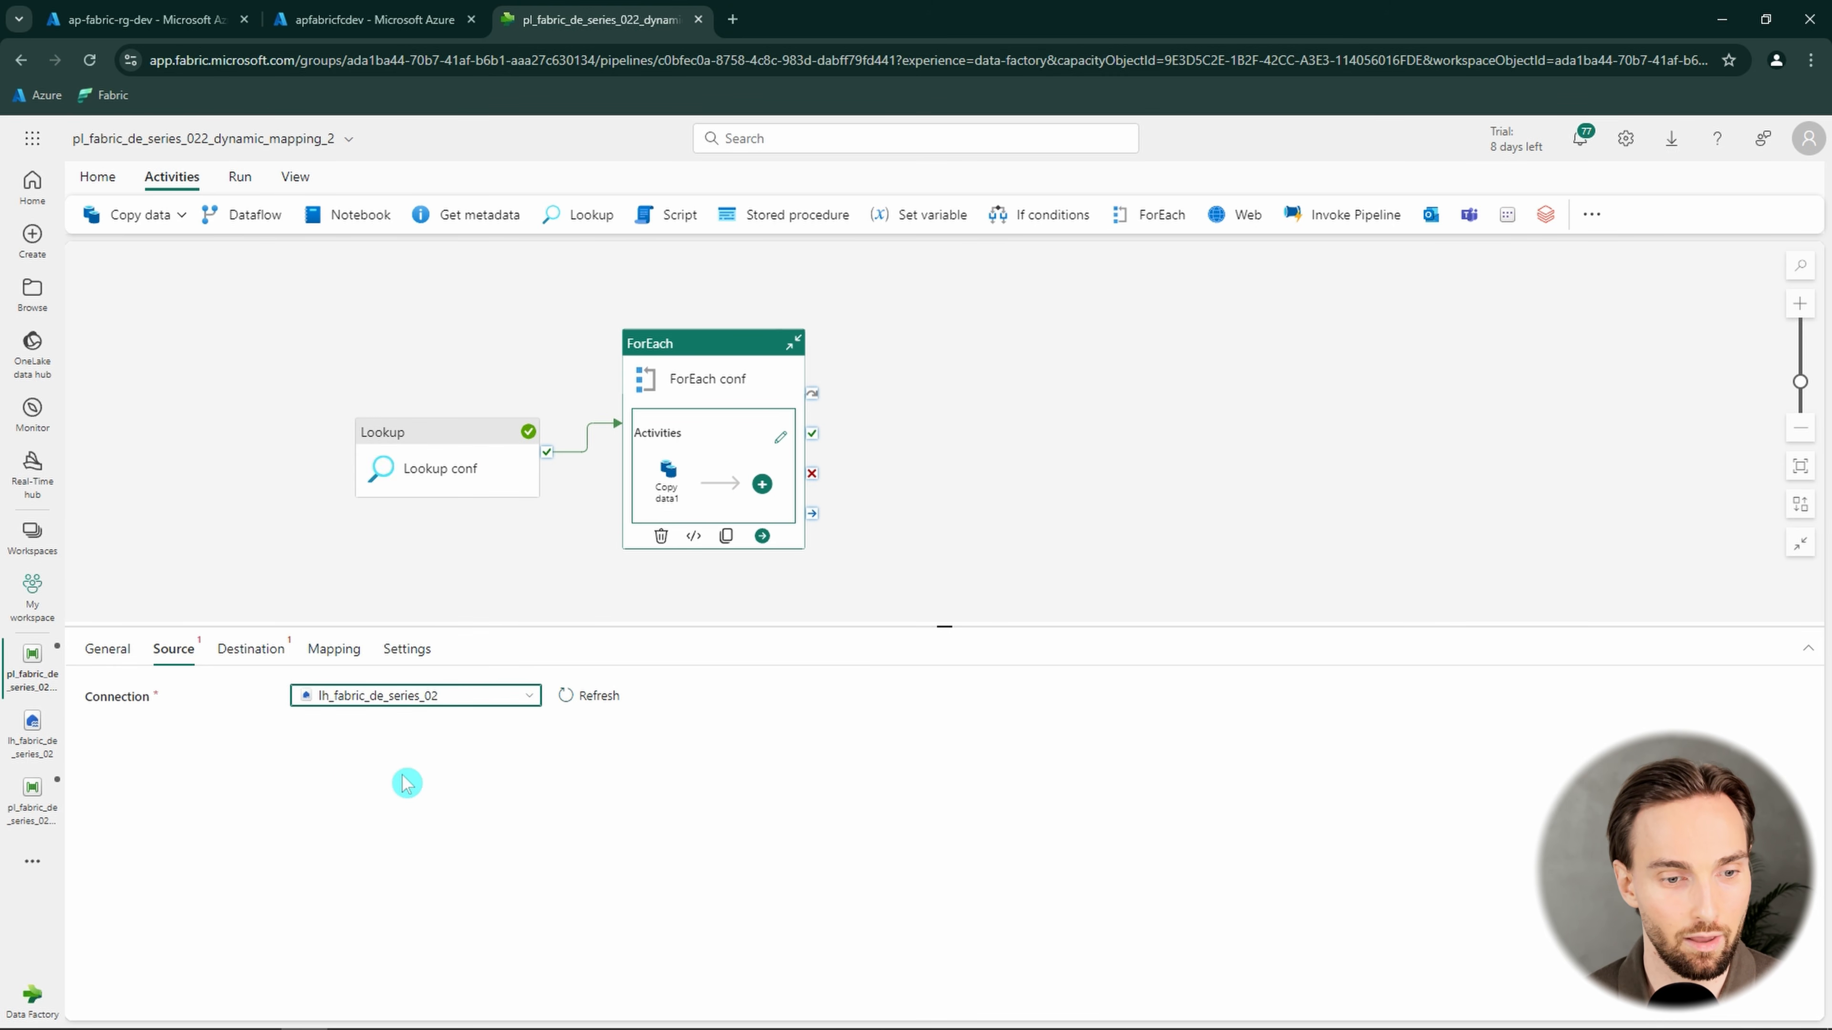
pyautogui.click(366, 734)
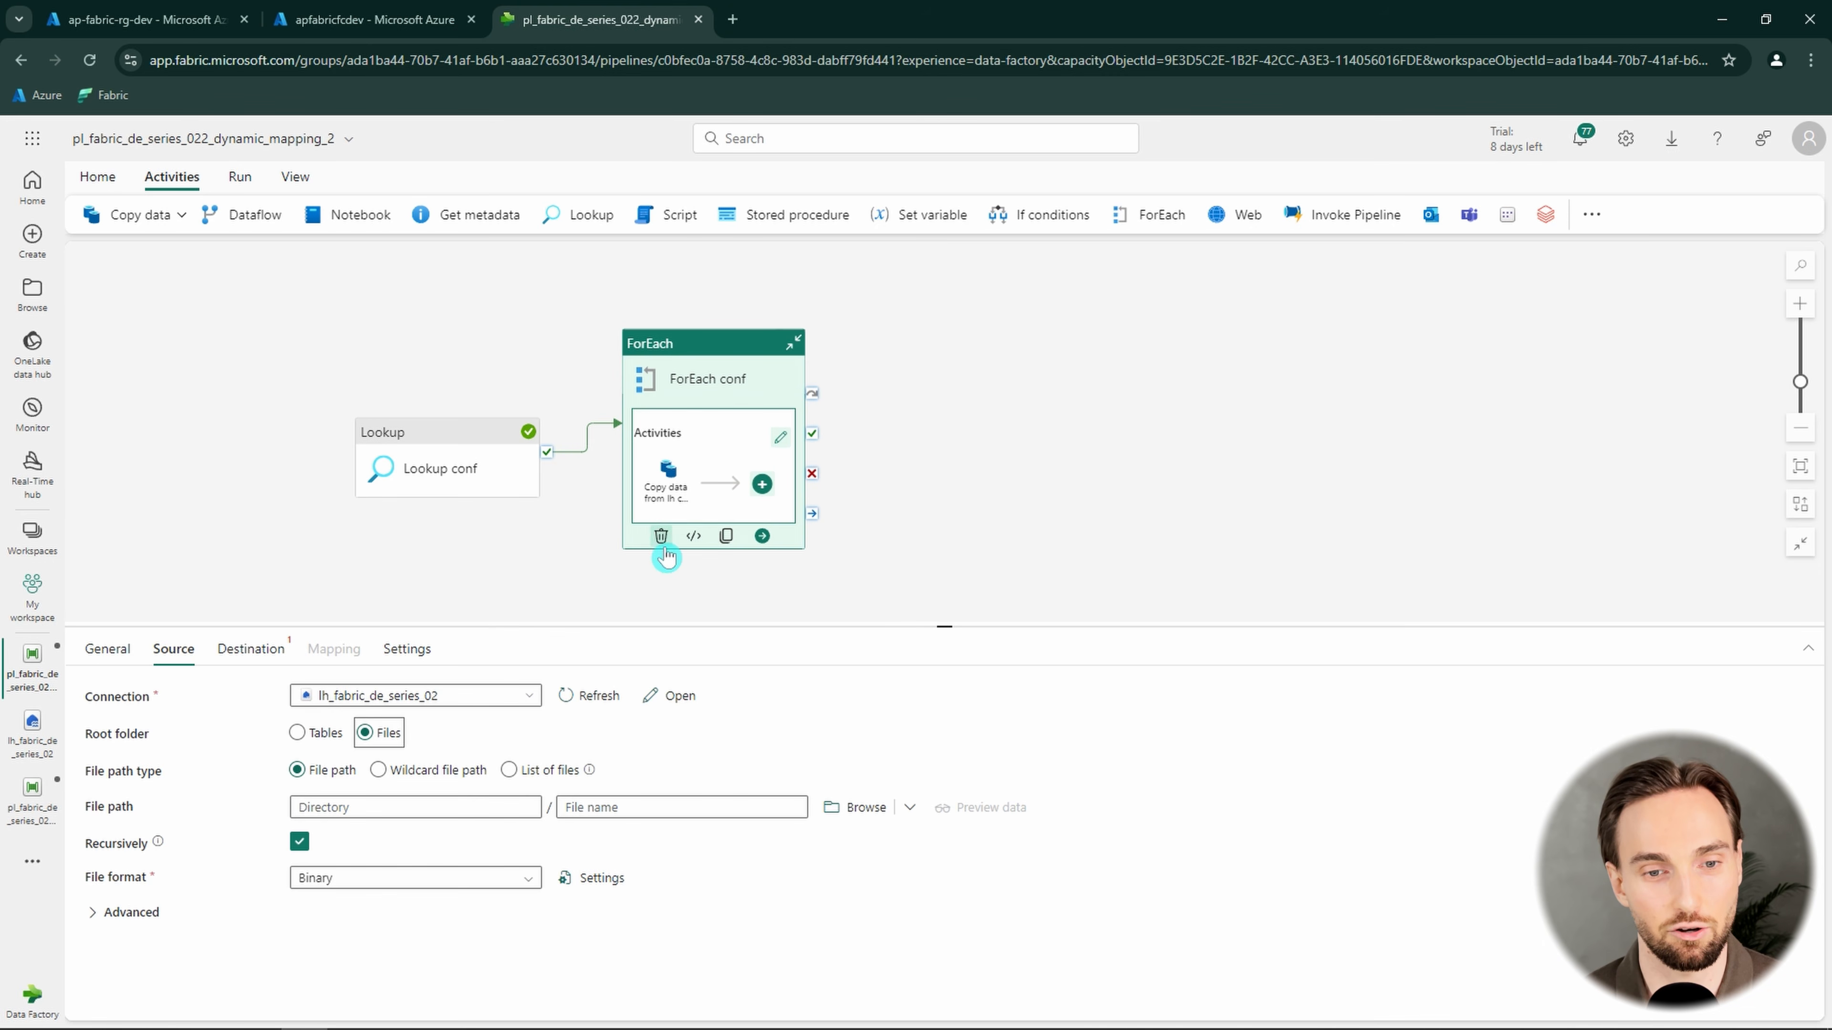
pyautogui.click(361, 808)
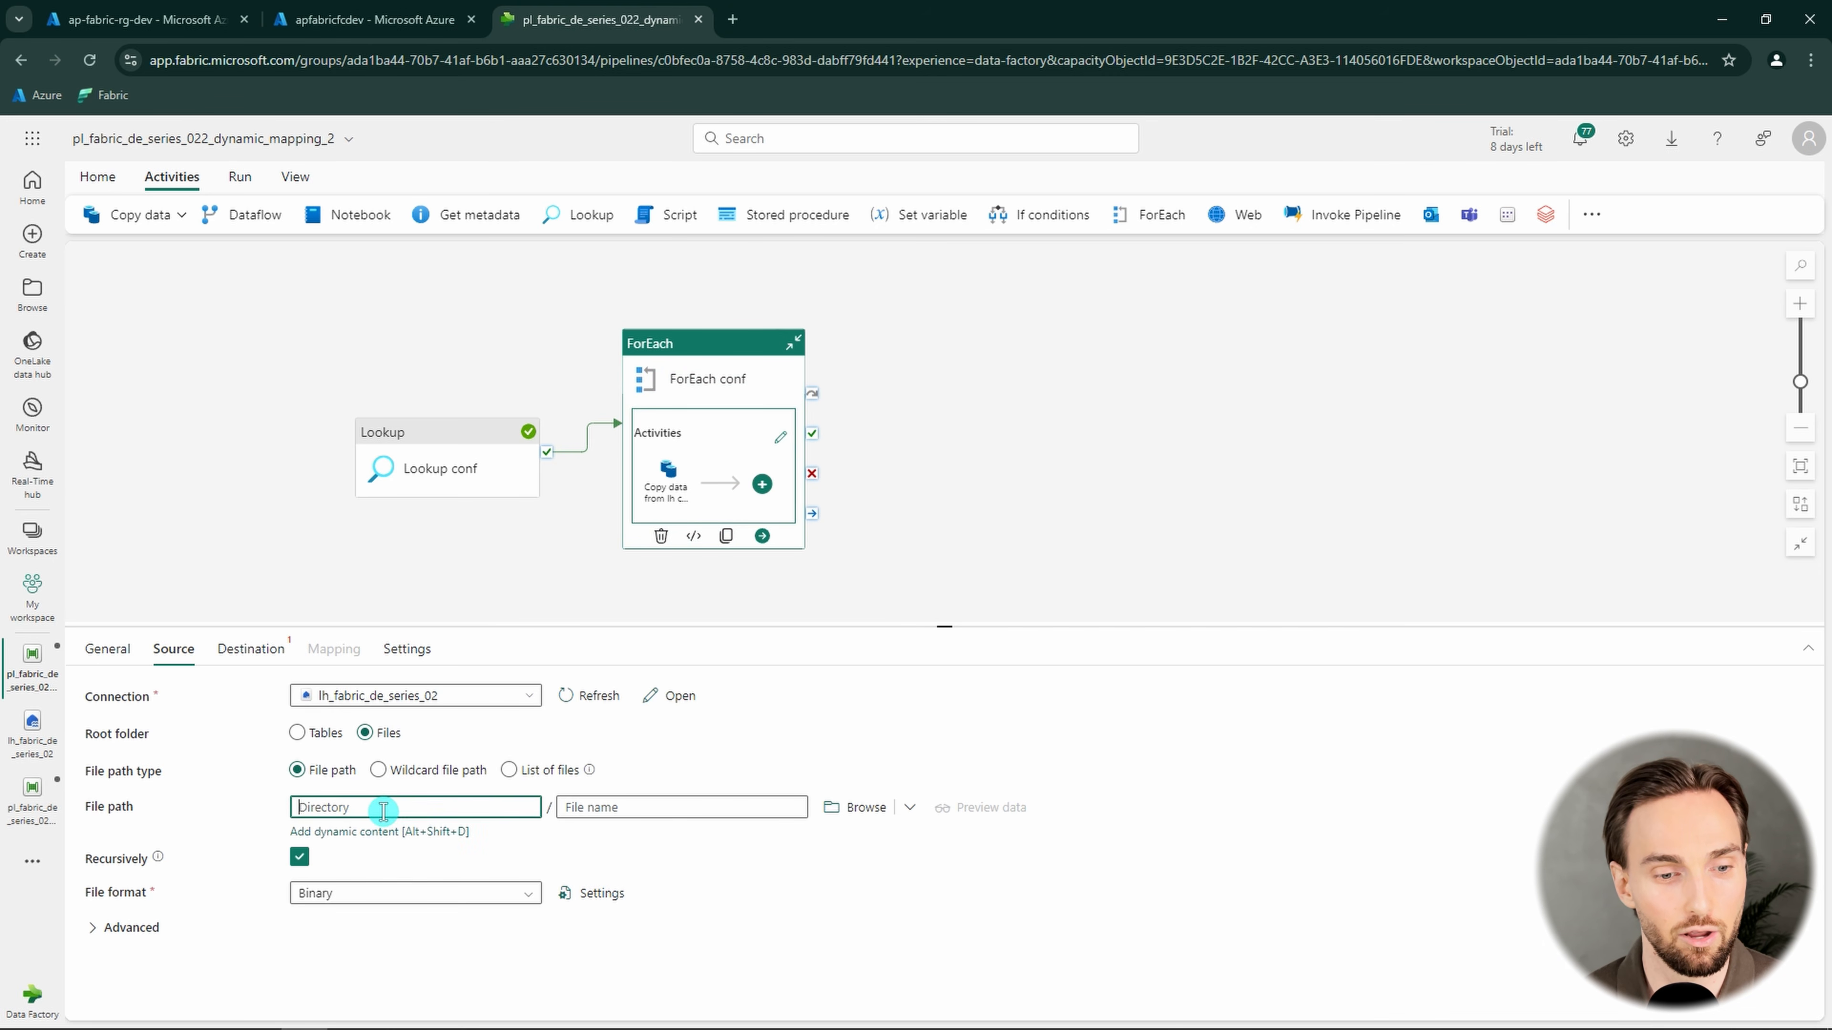
pyautogui.click(376, 831)
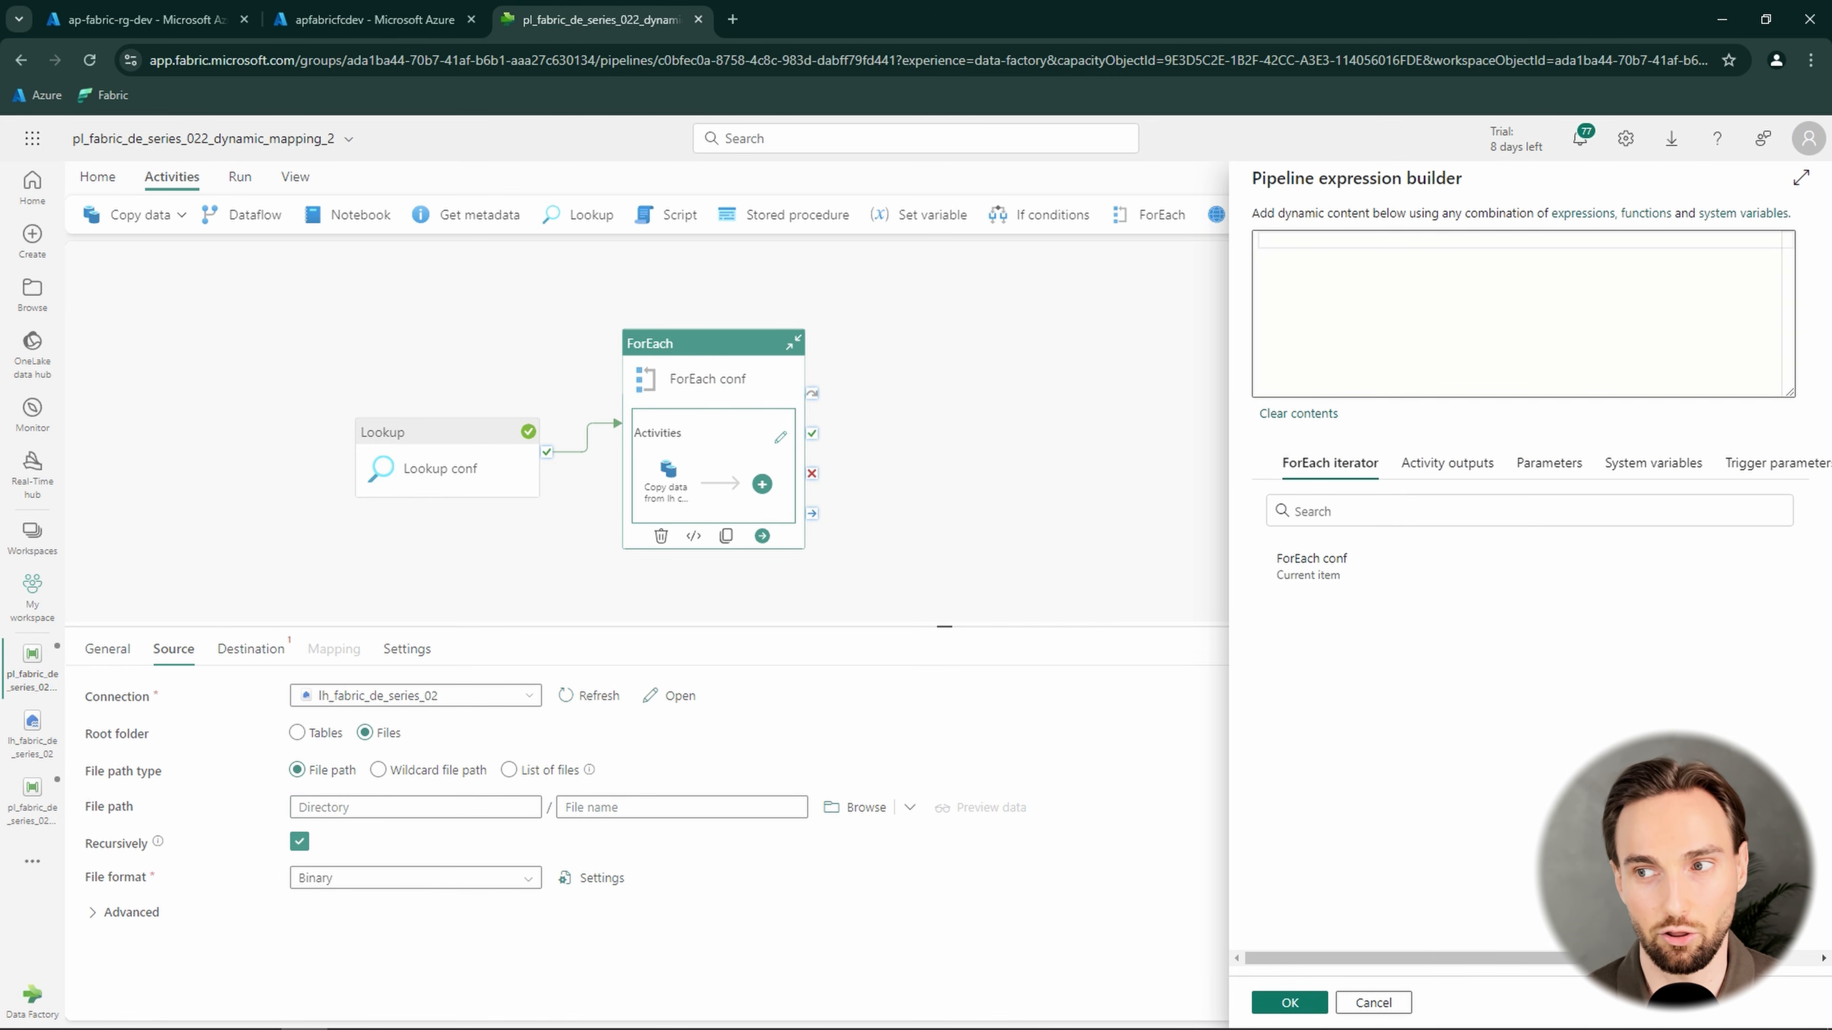
pyautogui.write('@item().source_folder')
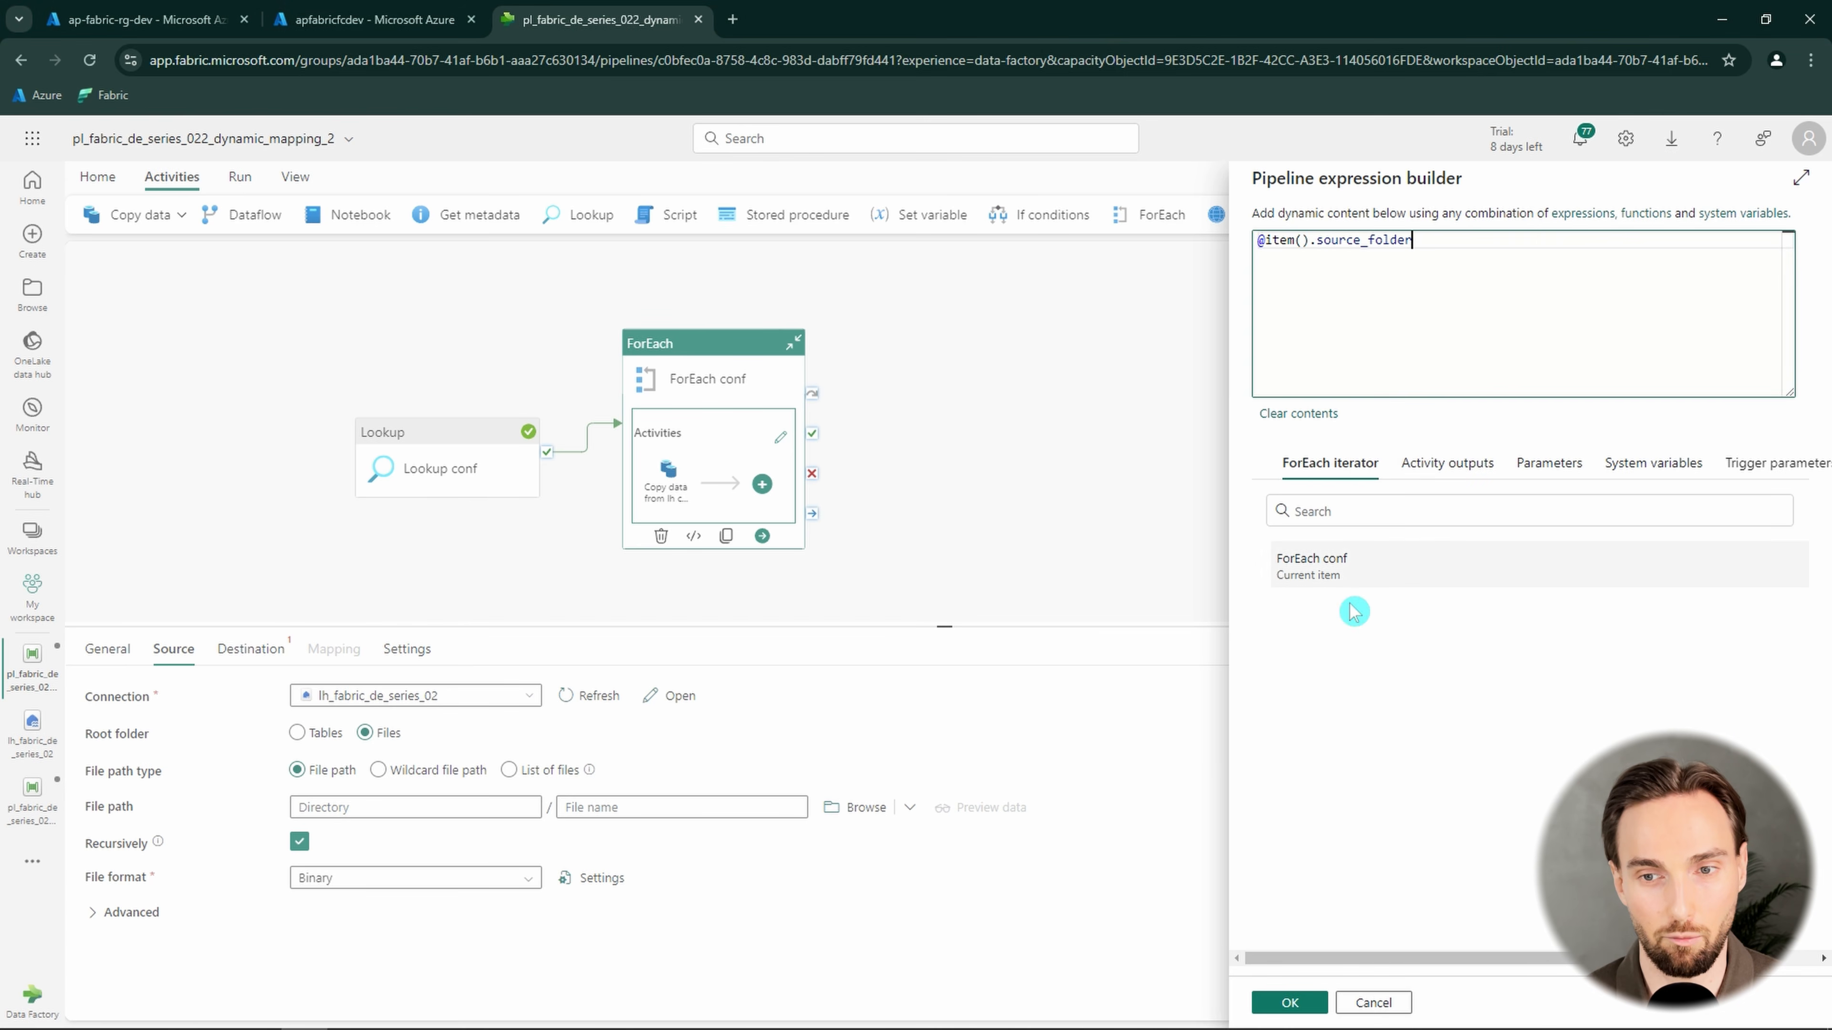
pyautogui.click(1290, 1003)
pyautogui.click(701, 807)
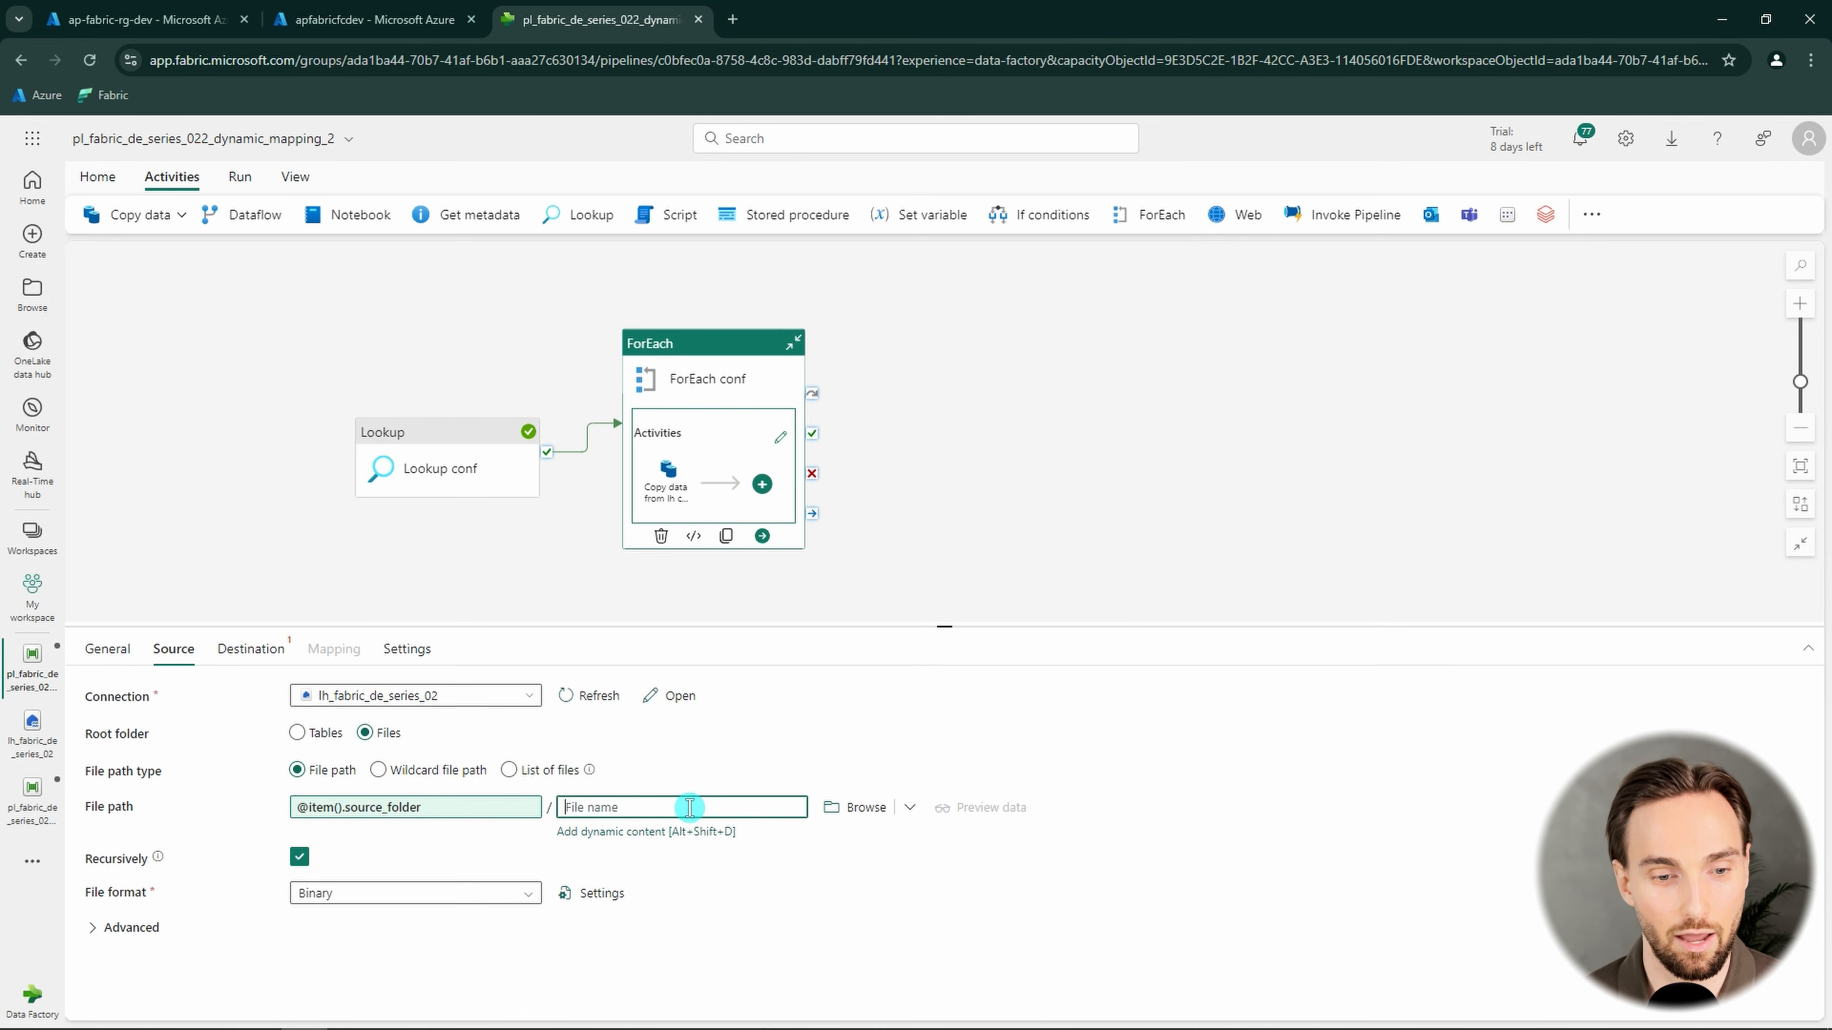
pyautogui.click(670, 832)
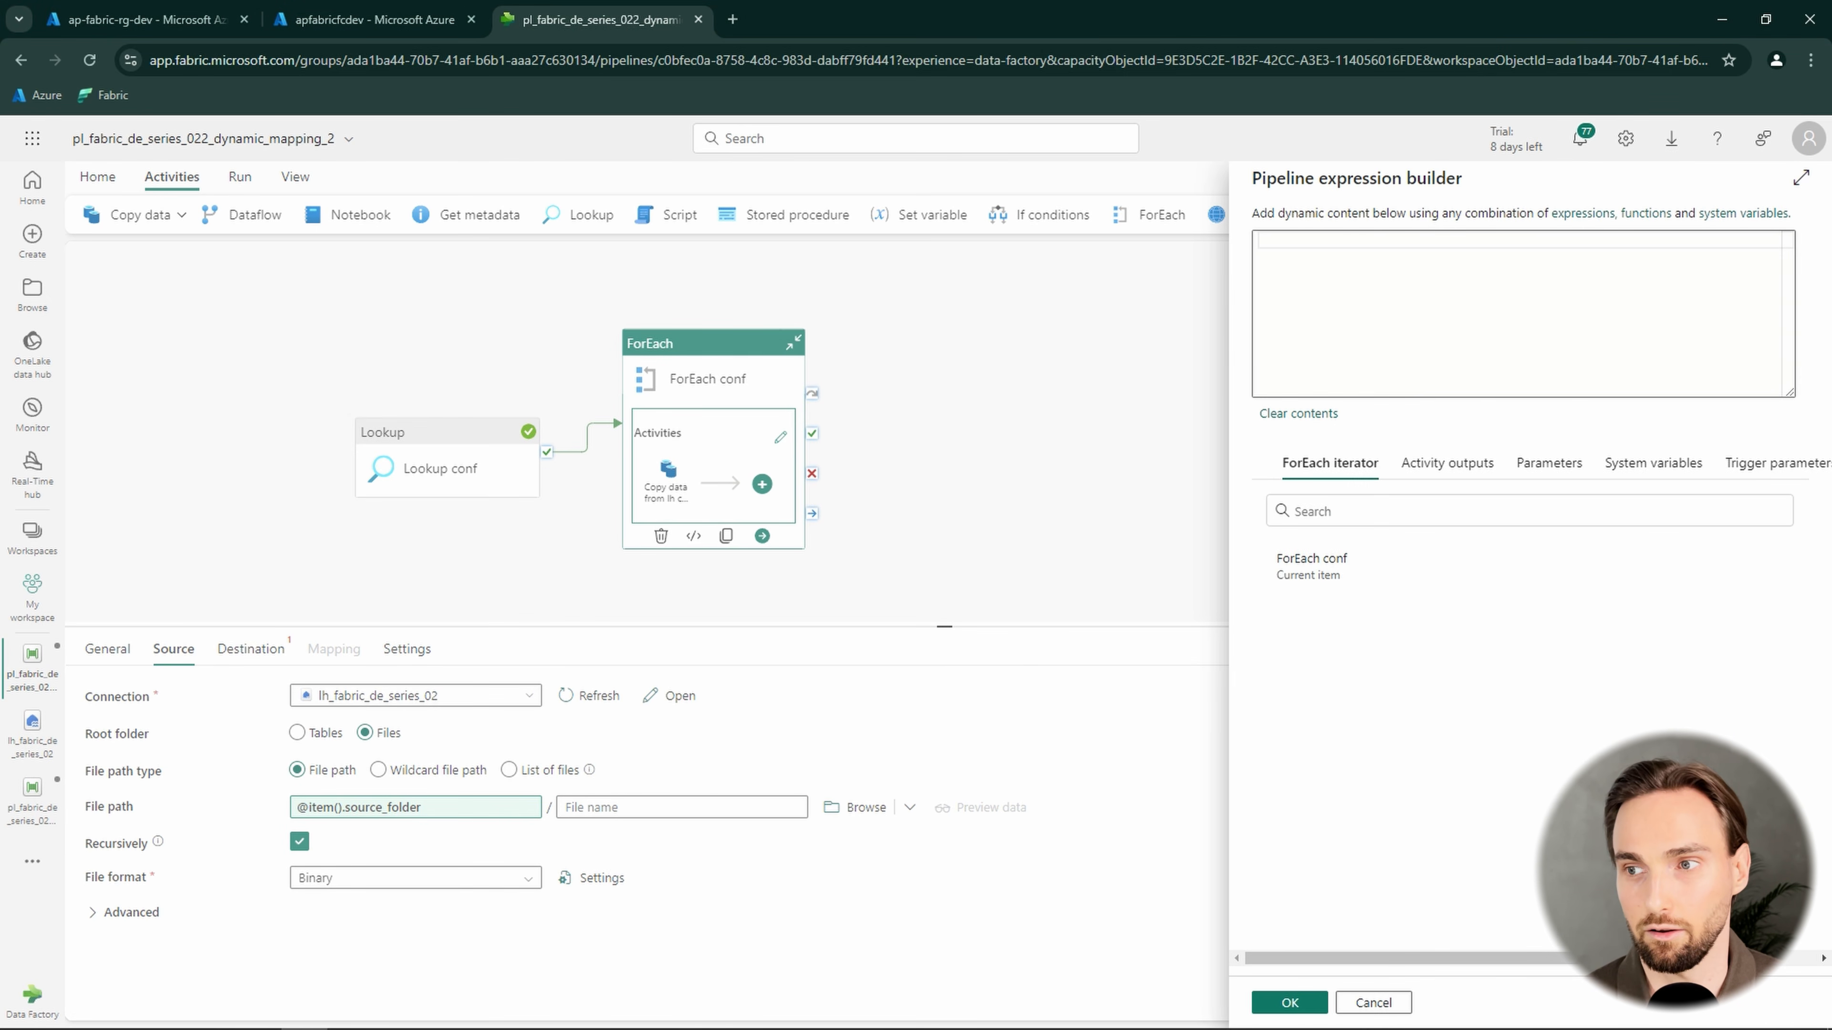
pyautogui.click(1456, 323)
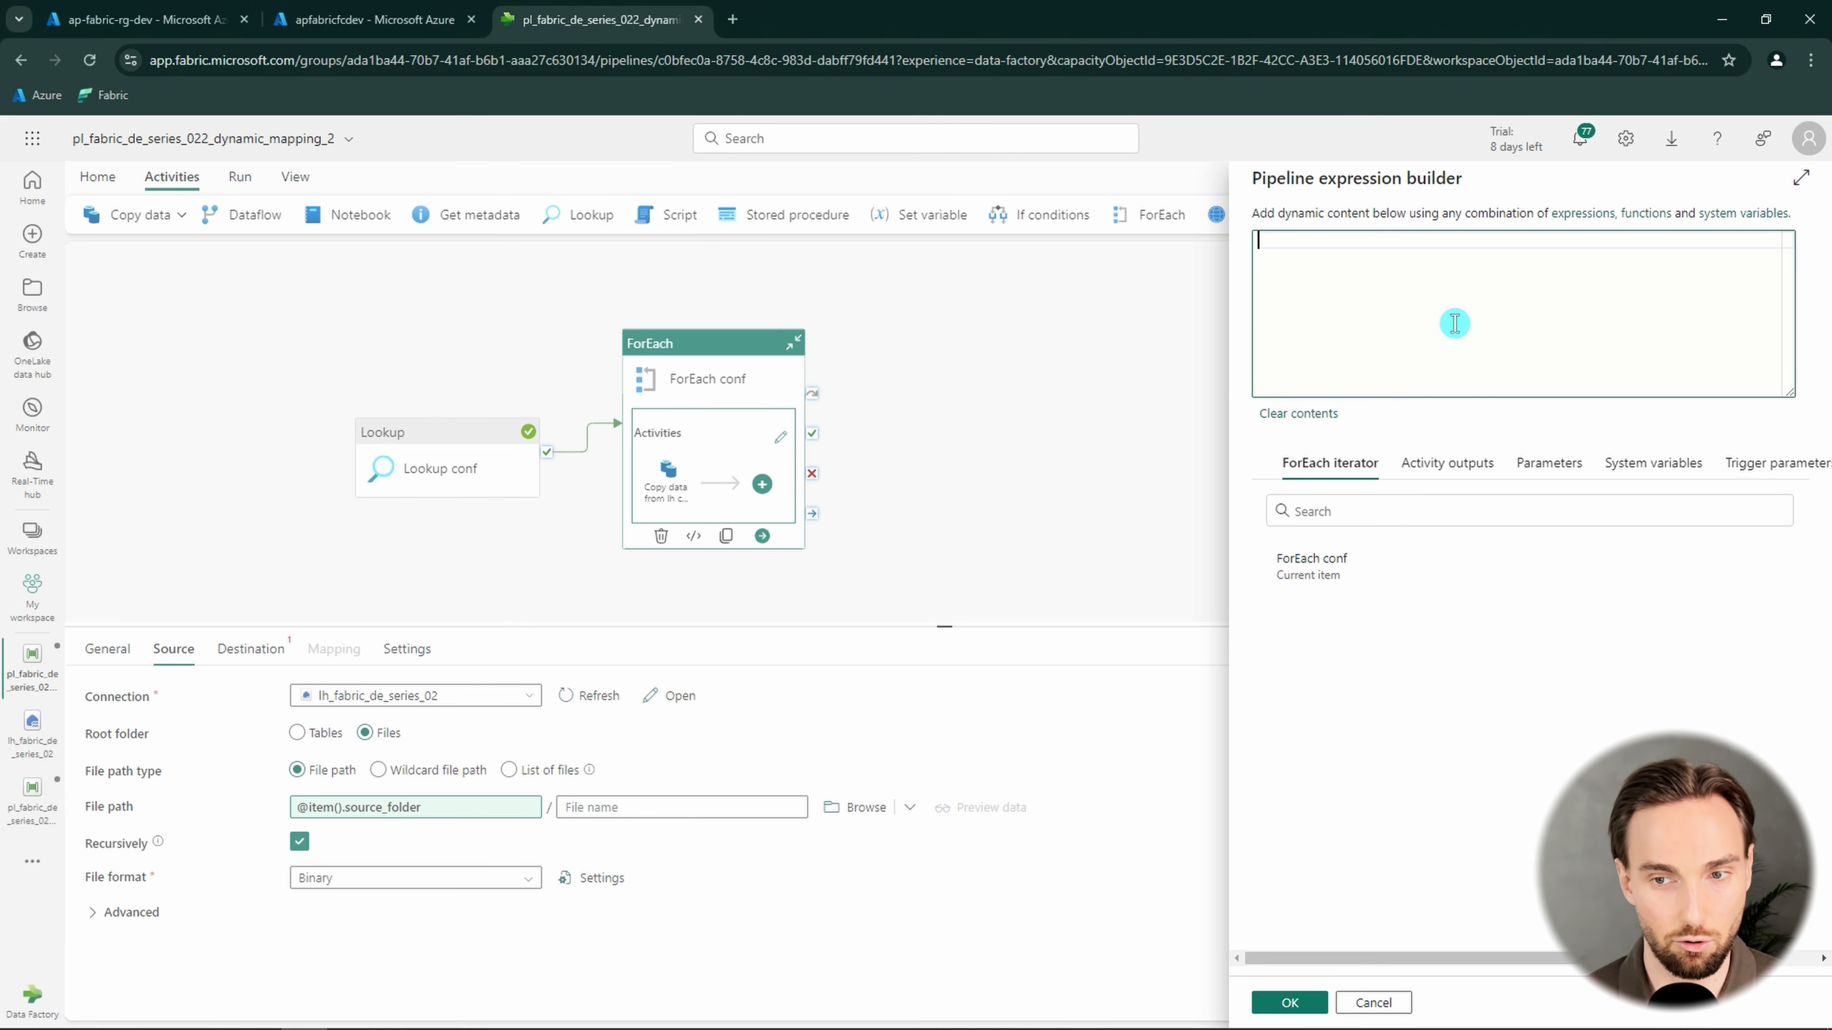
pyautogui.write('@item().source_file_name')
pyautogui.click(1278, 1004)
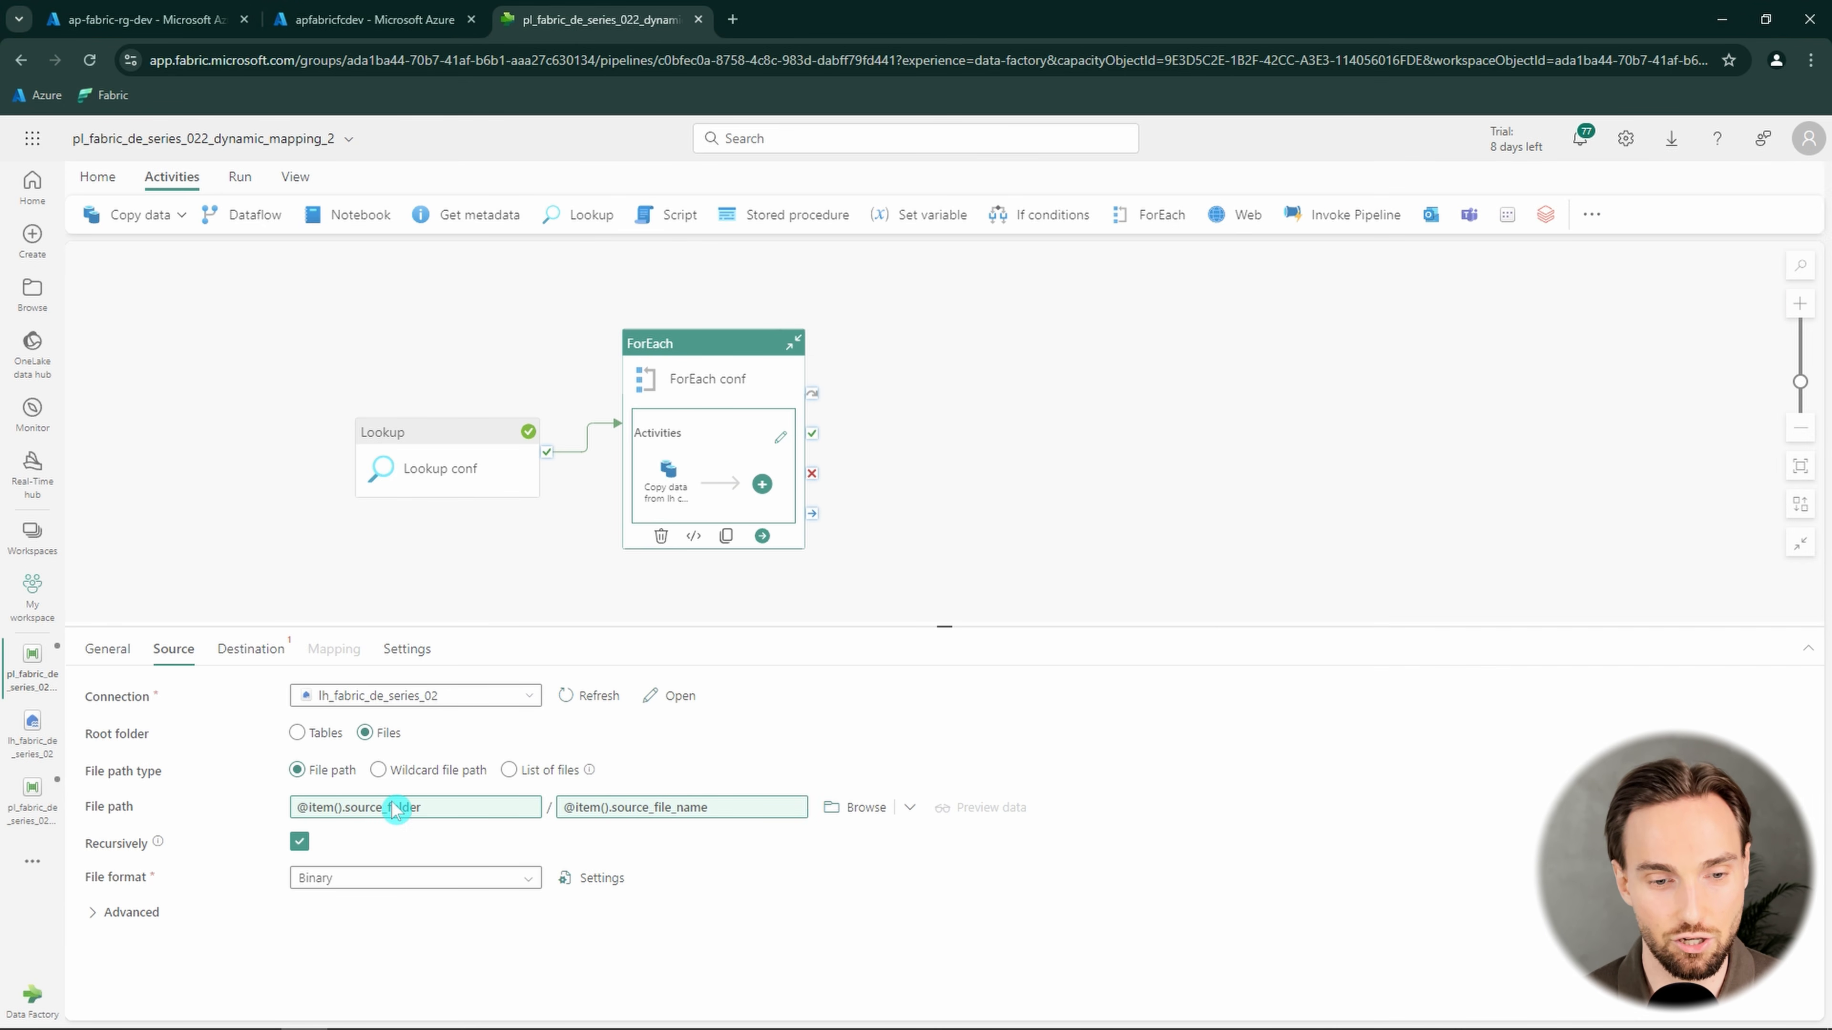
# Set the source file format to DelimitedText and review its format settings without changing them
pyautogui.click(448, 891)
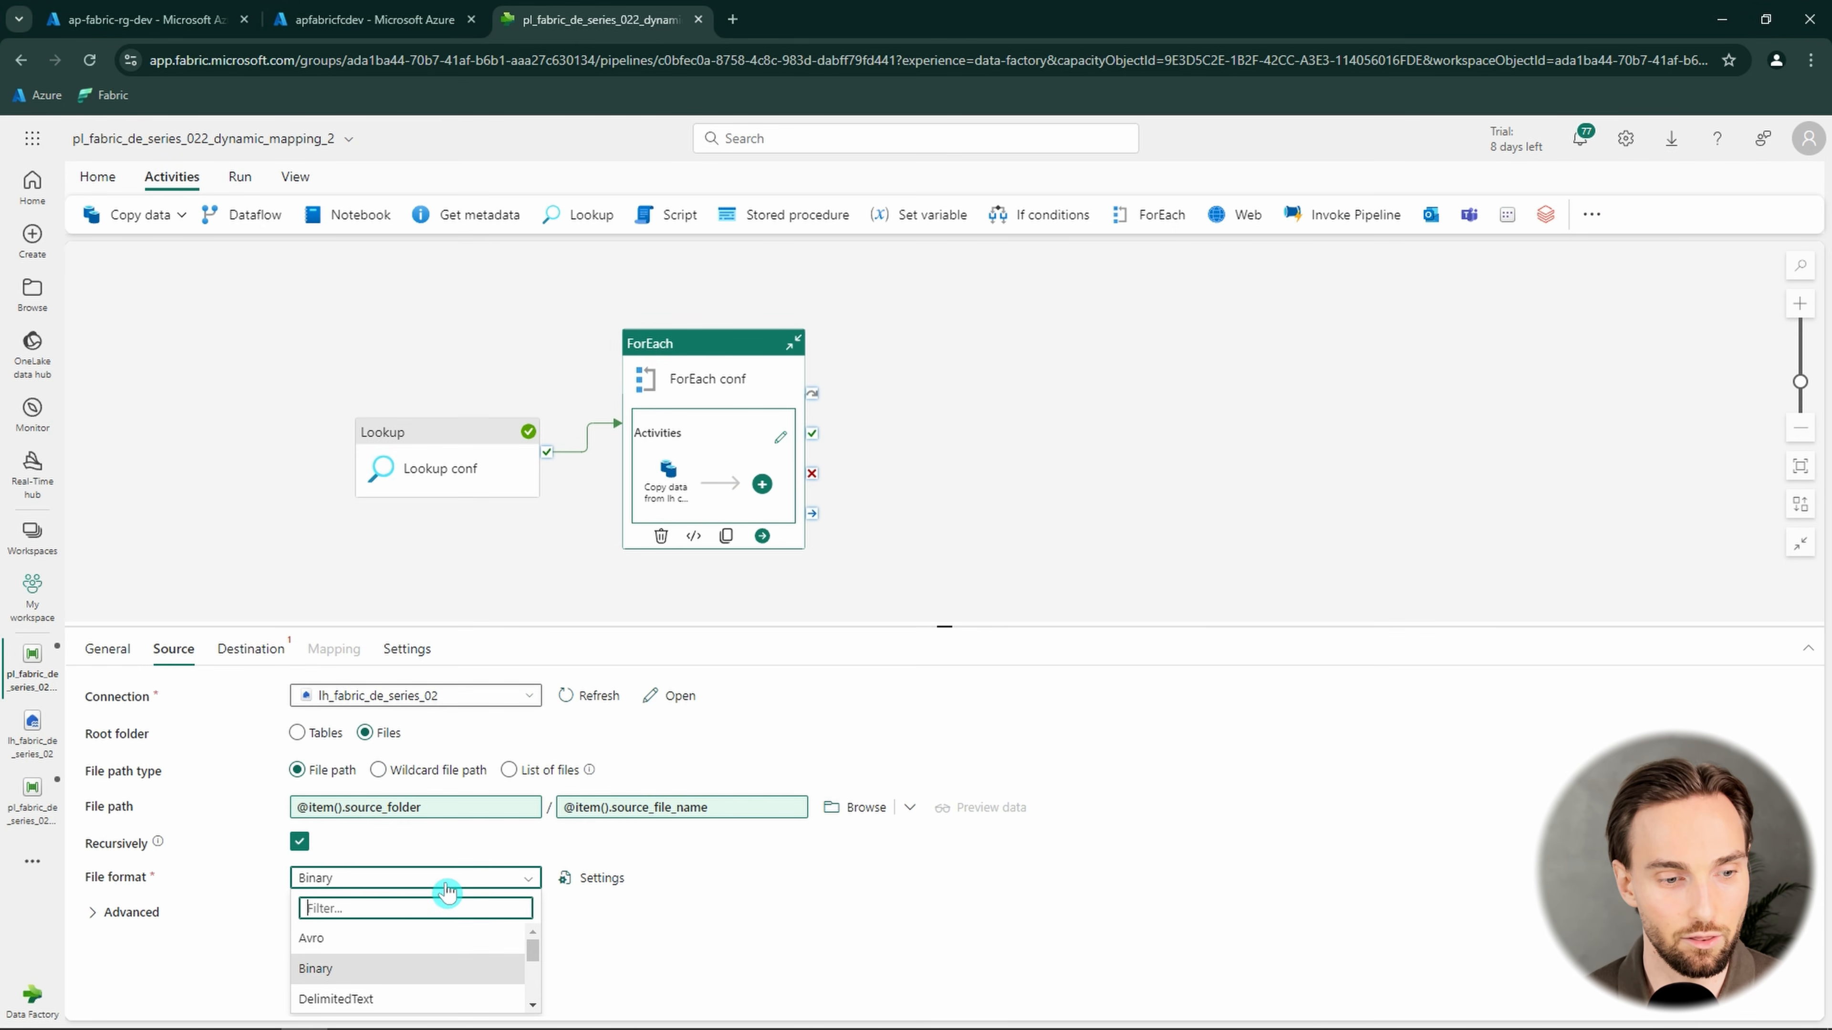
pyautogui.click(394, 999)
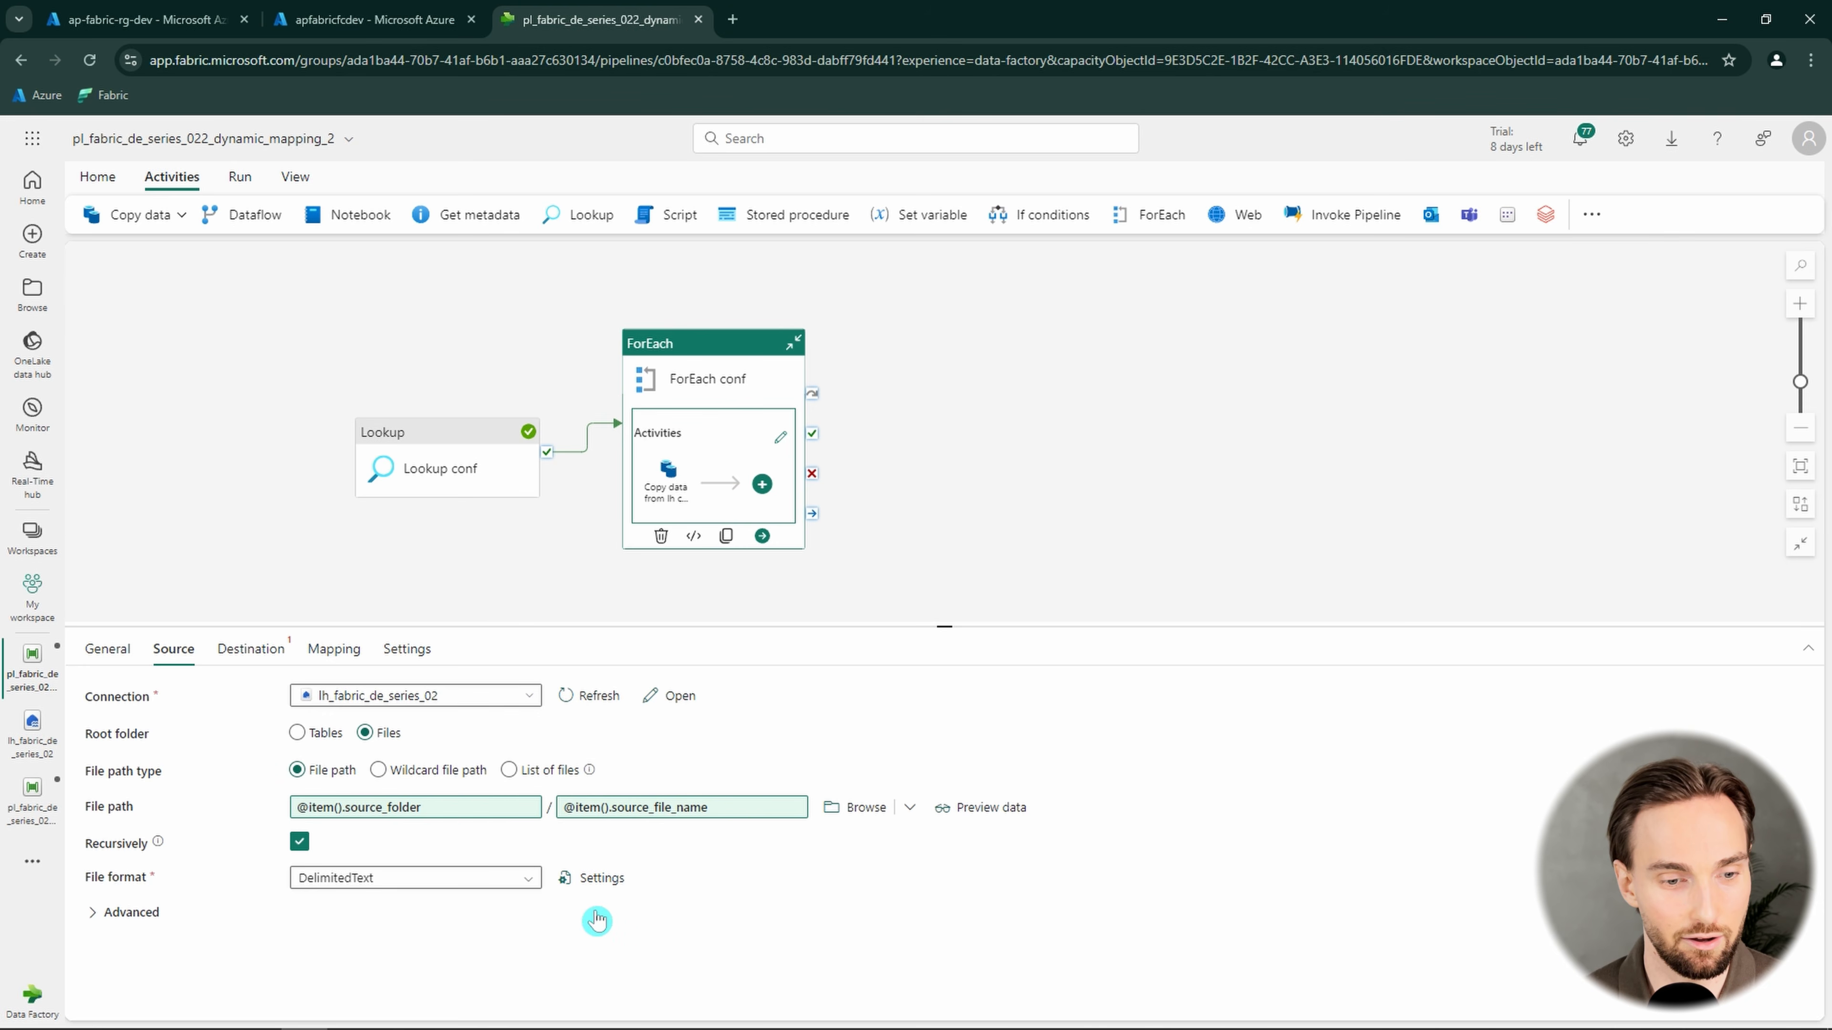
pyautogui.click(601, 880)
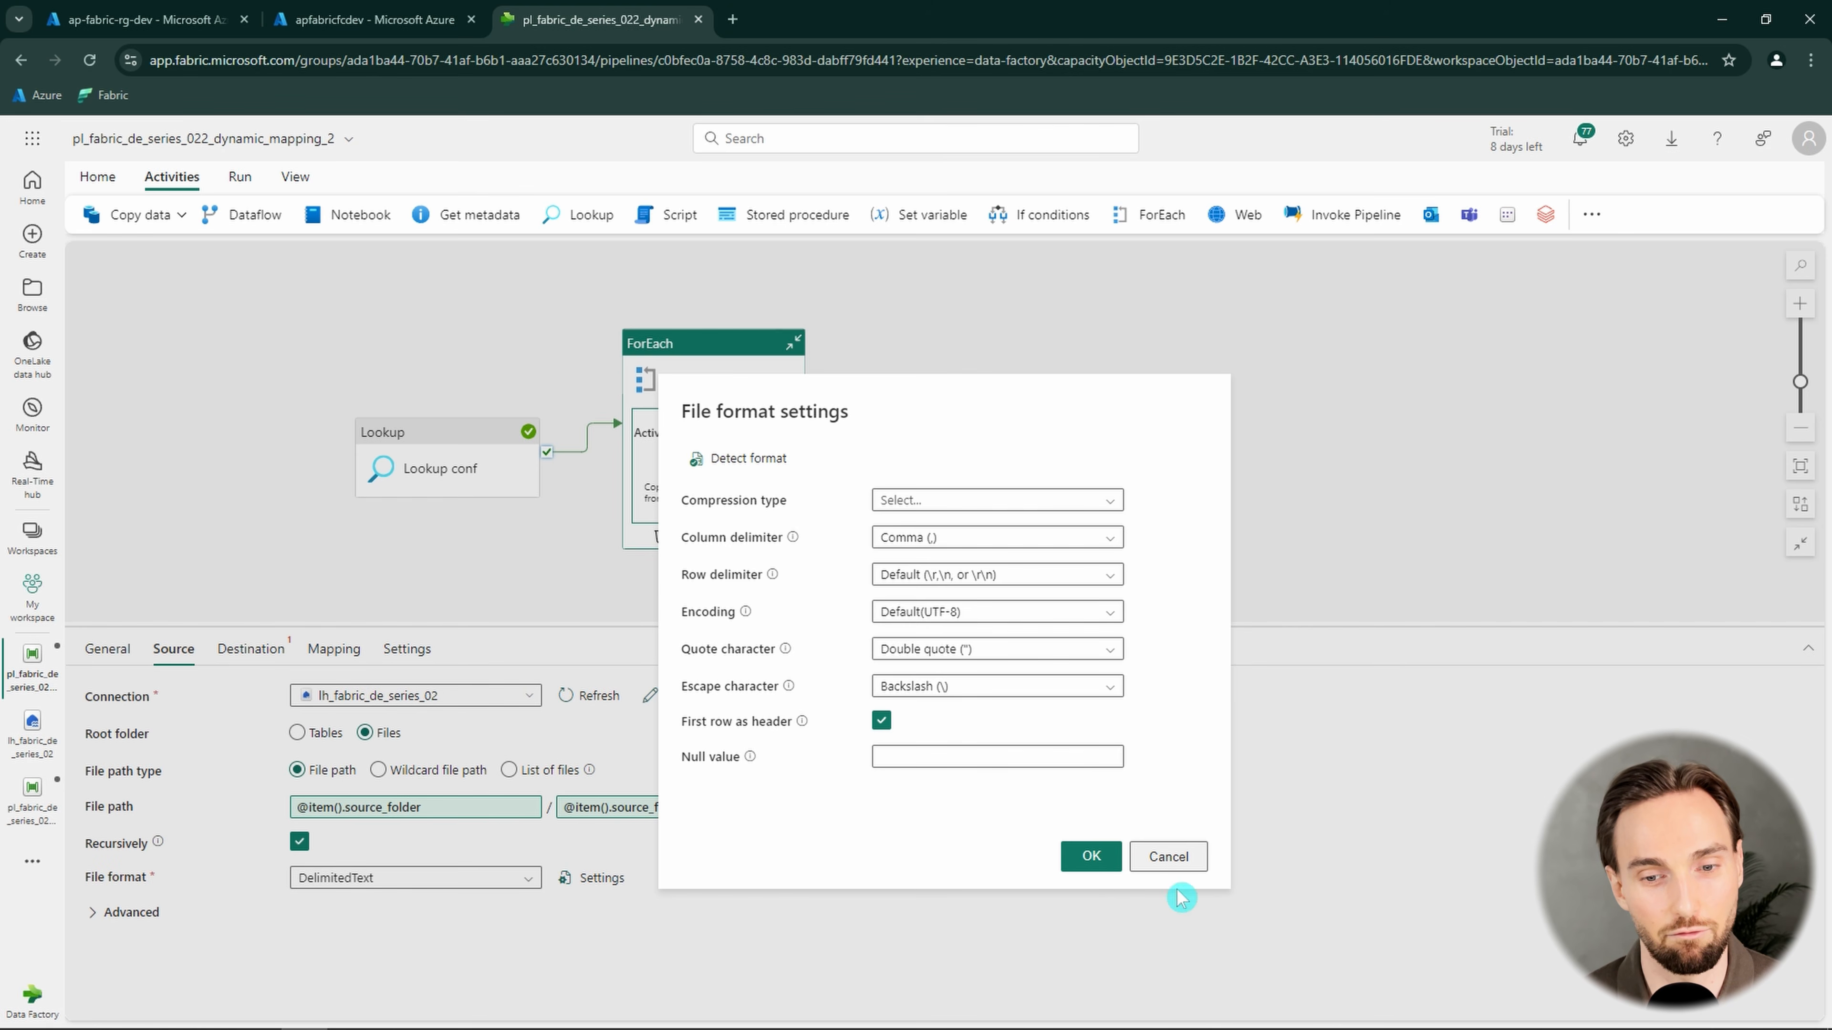
pyautogui.click(1182, 861)
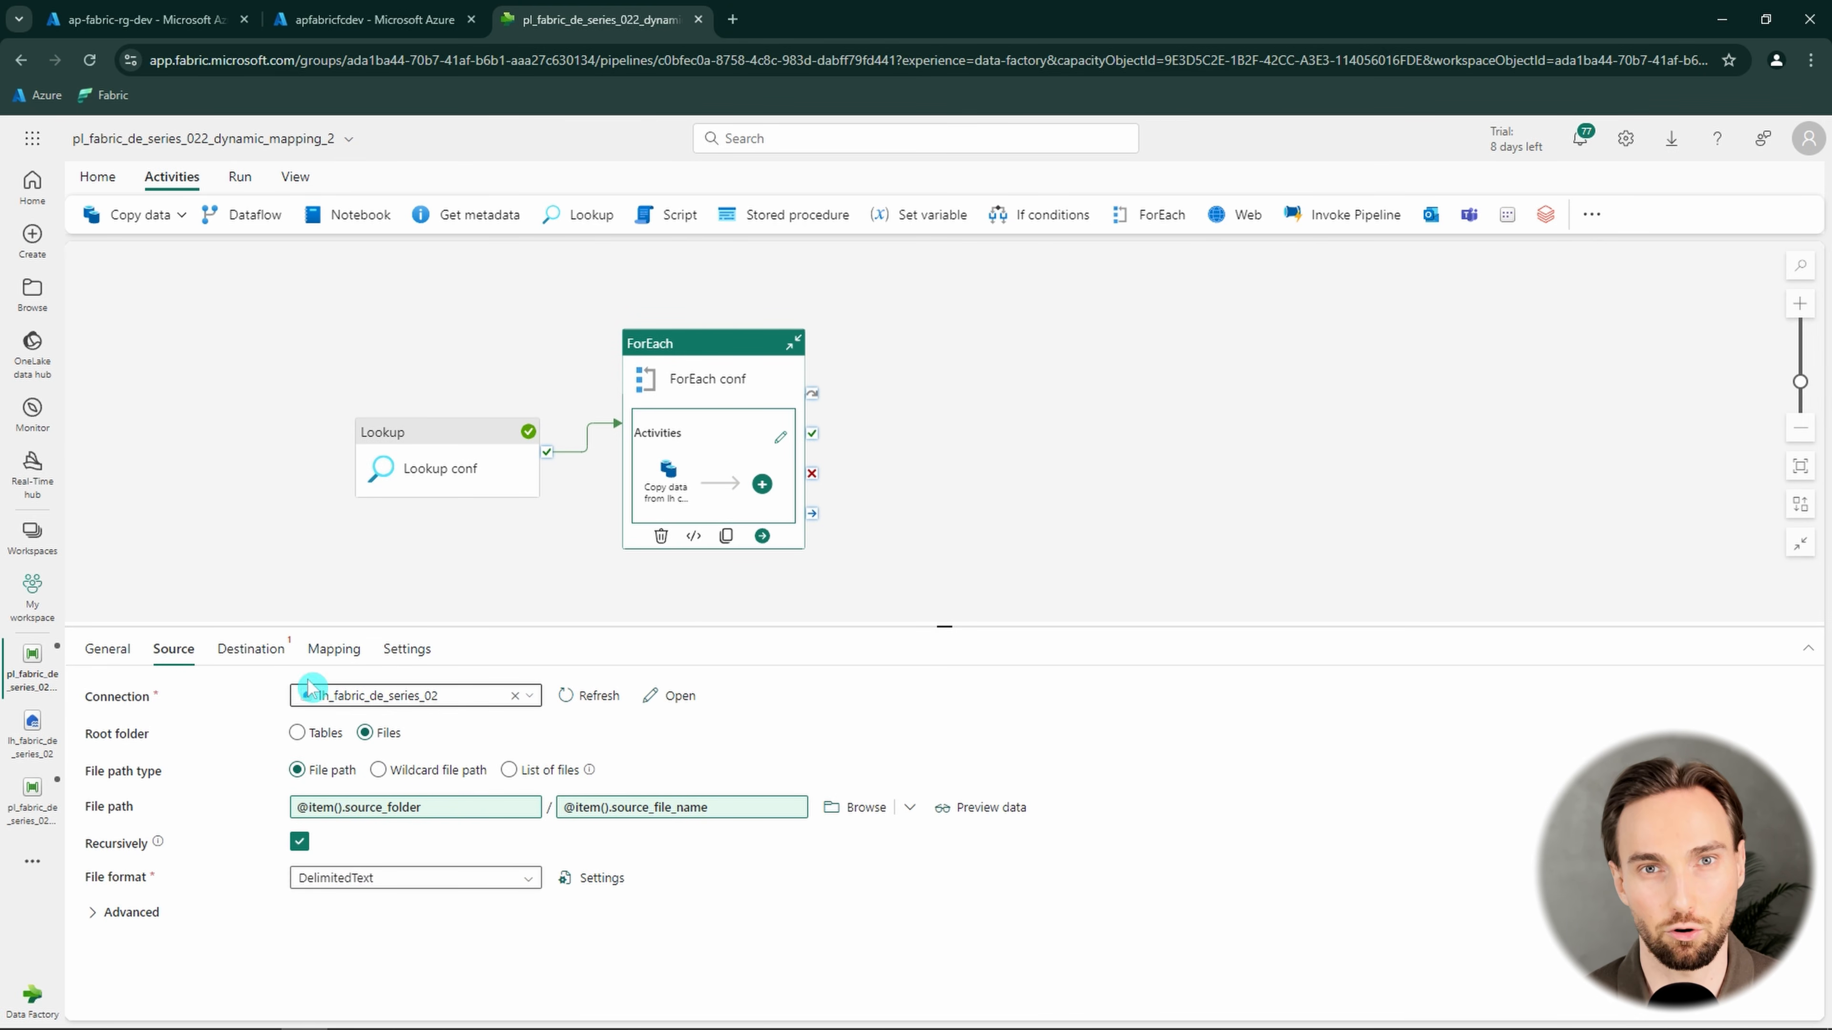
# Set the copy activity's destination connection to lh_fabric_de_series_02 and enable manual entry of the destination table
pyautogui.click(249, 648)
pyautogui.click(434, 707)
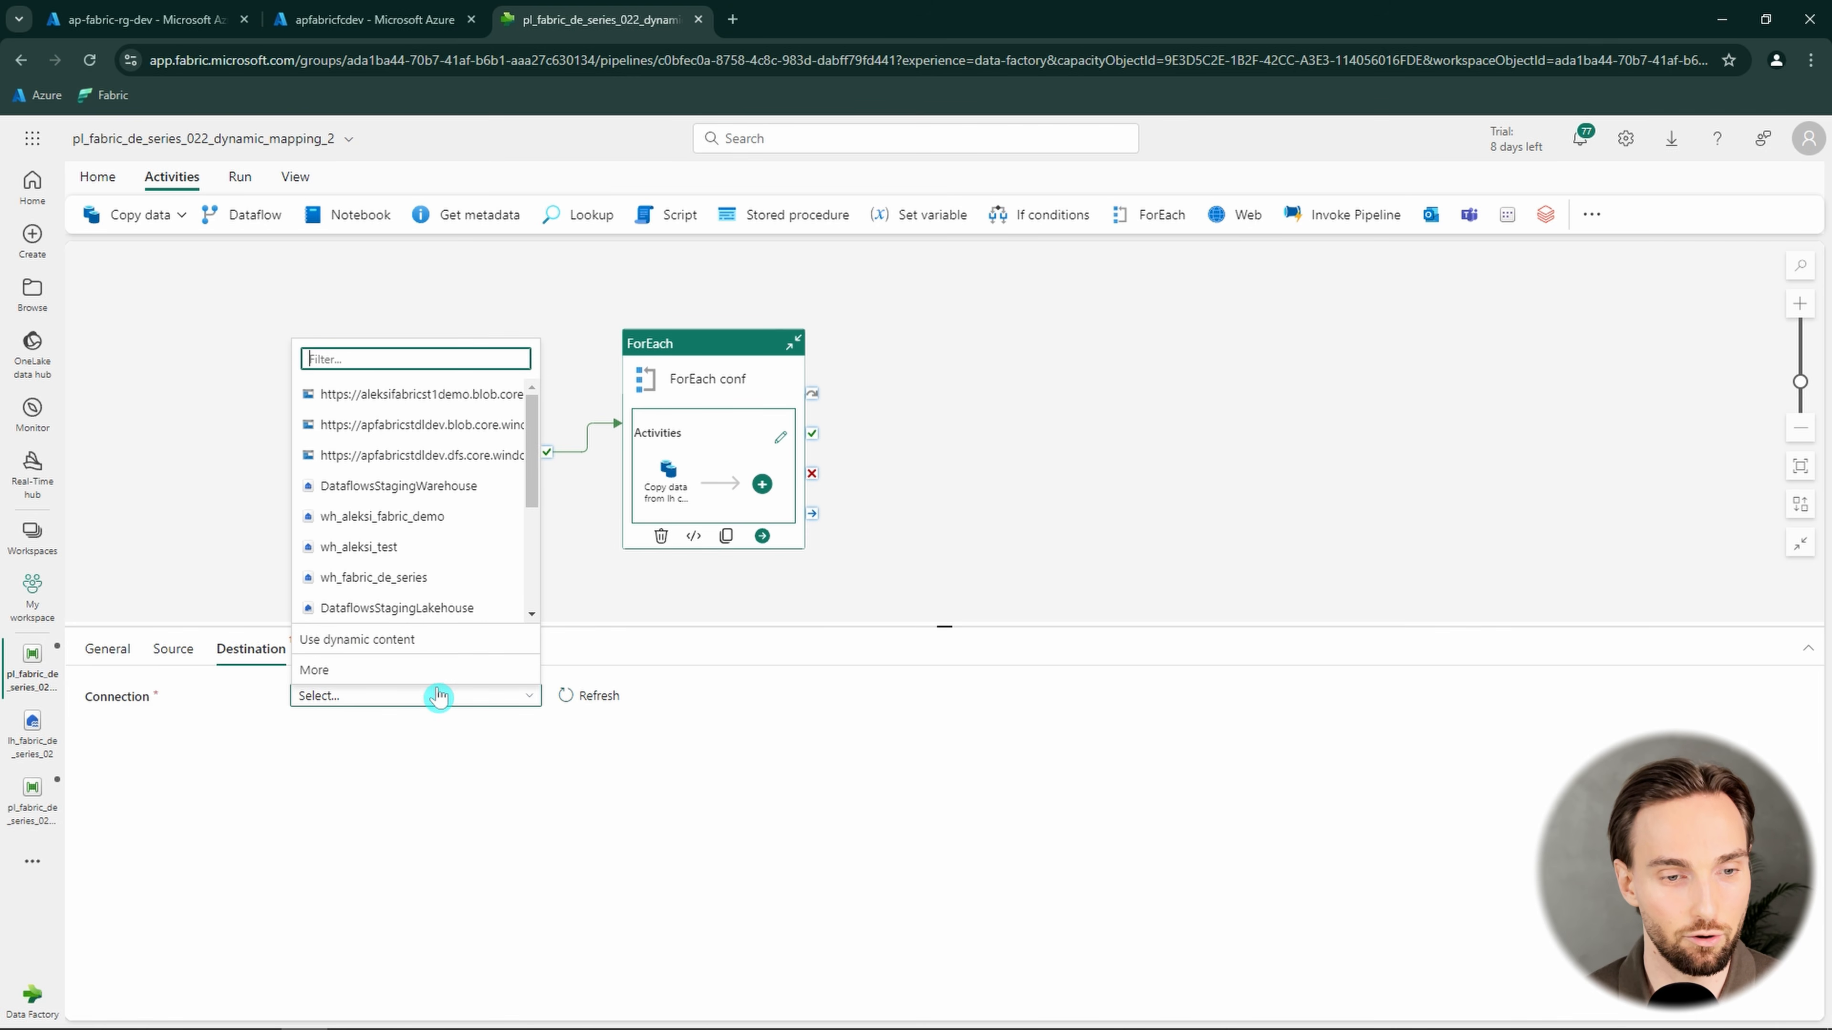
pyautogui.scroll(-5, 440, 588)
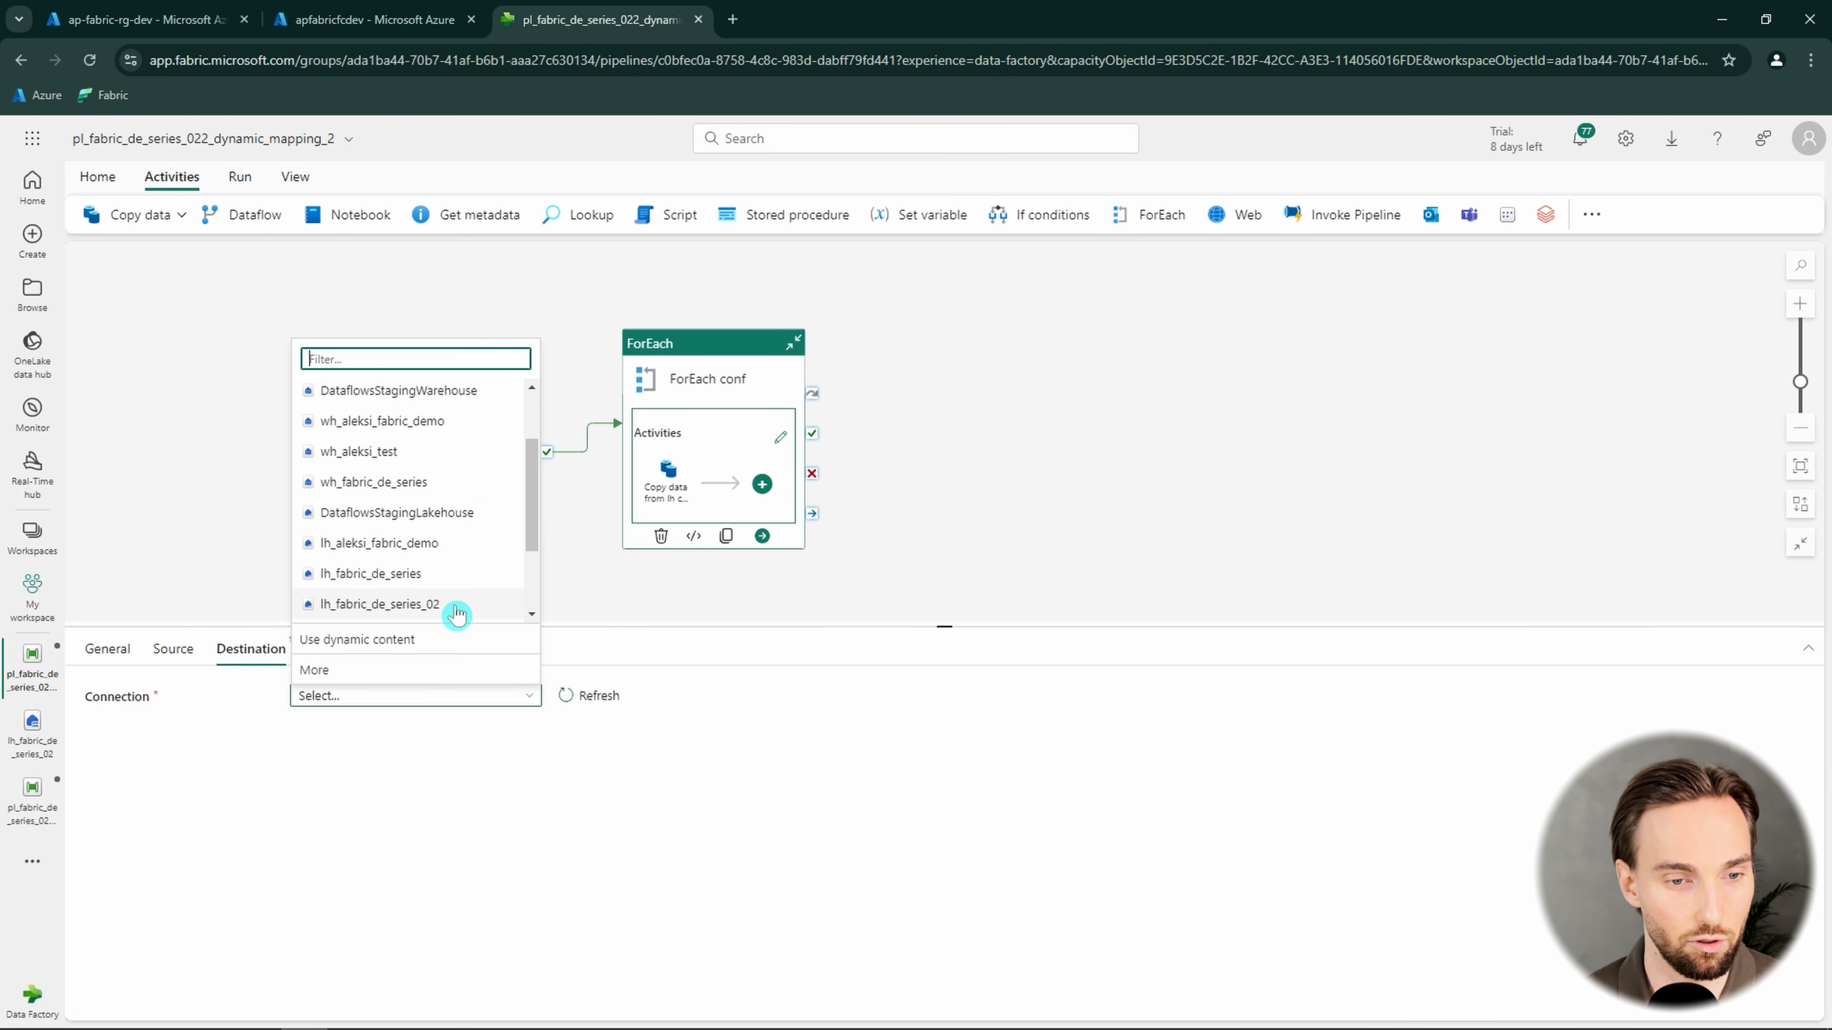
pyautogui.click(380, 604)
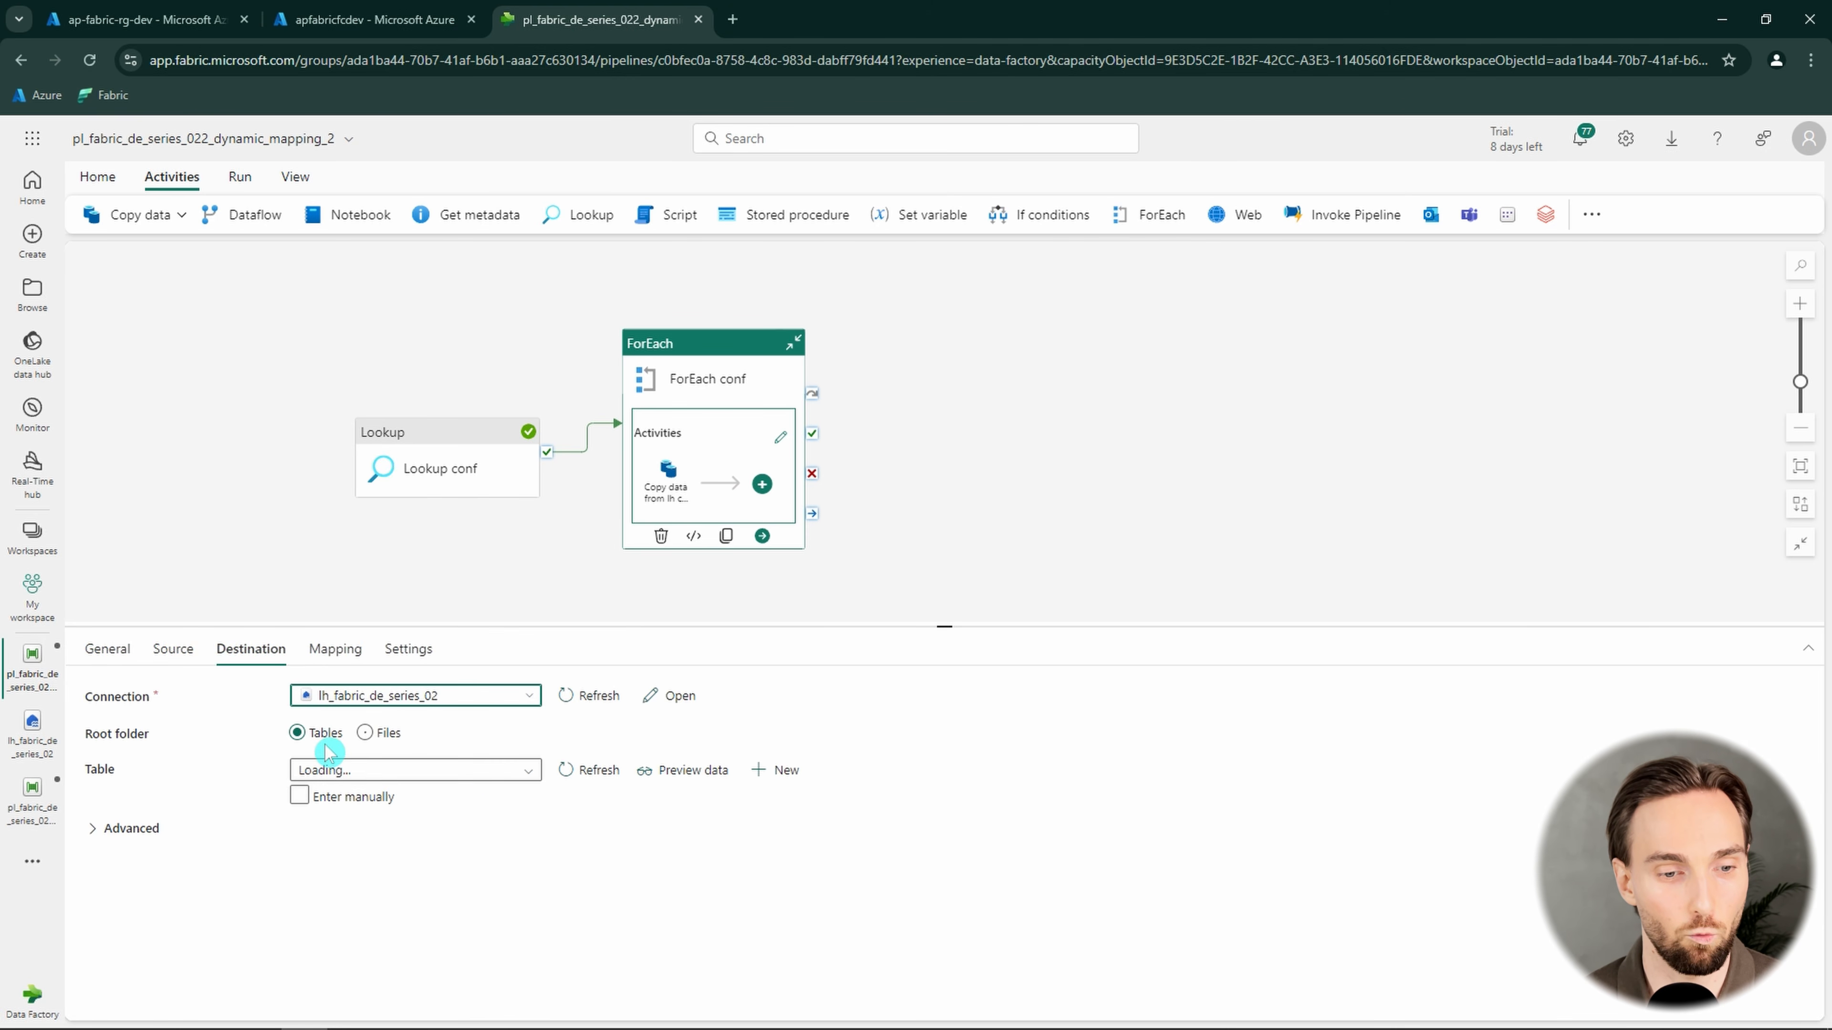
pyautogui.click(299, 796)
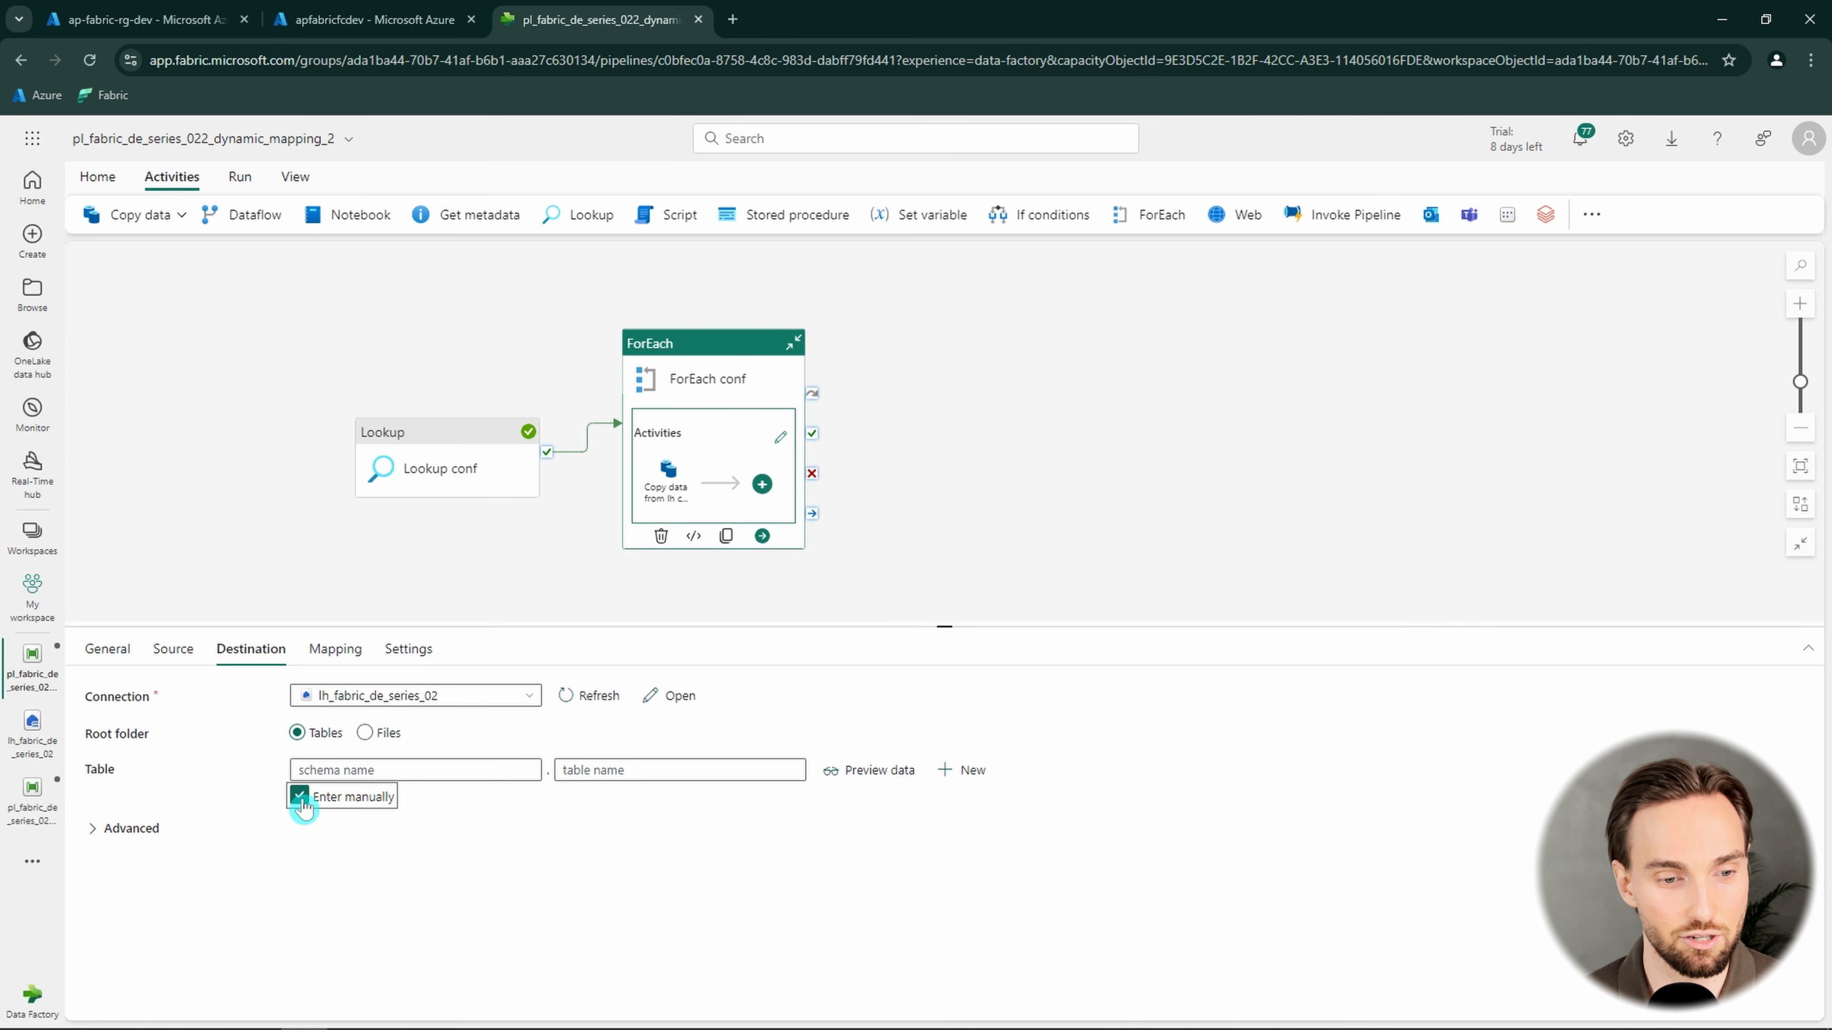
pyautogui.click(455, 769)
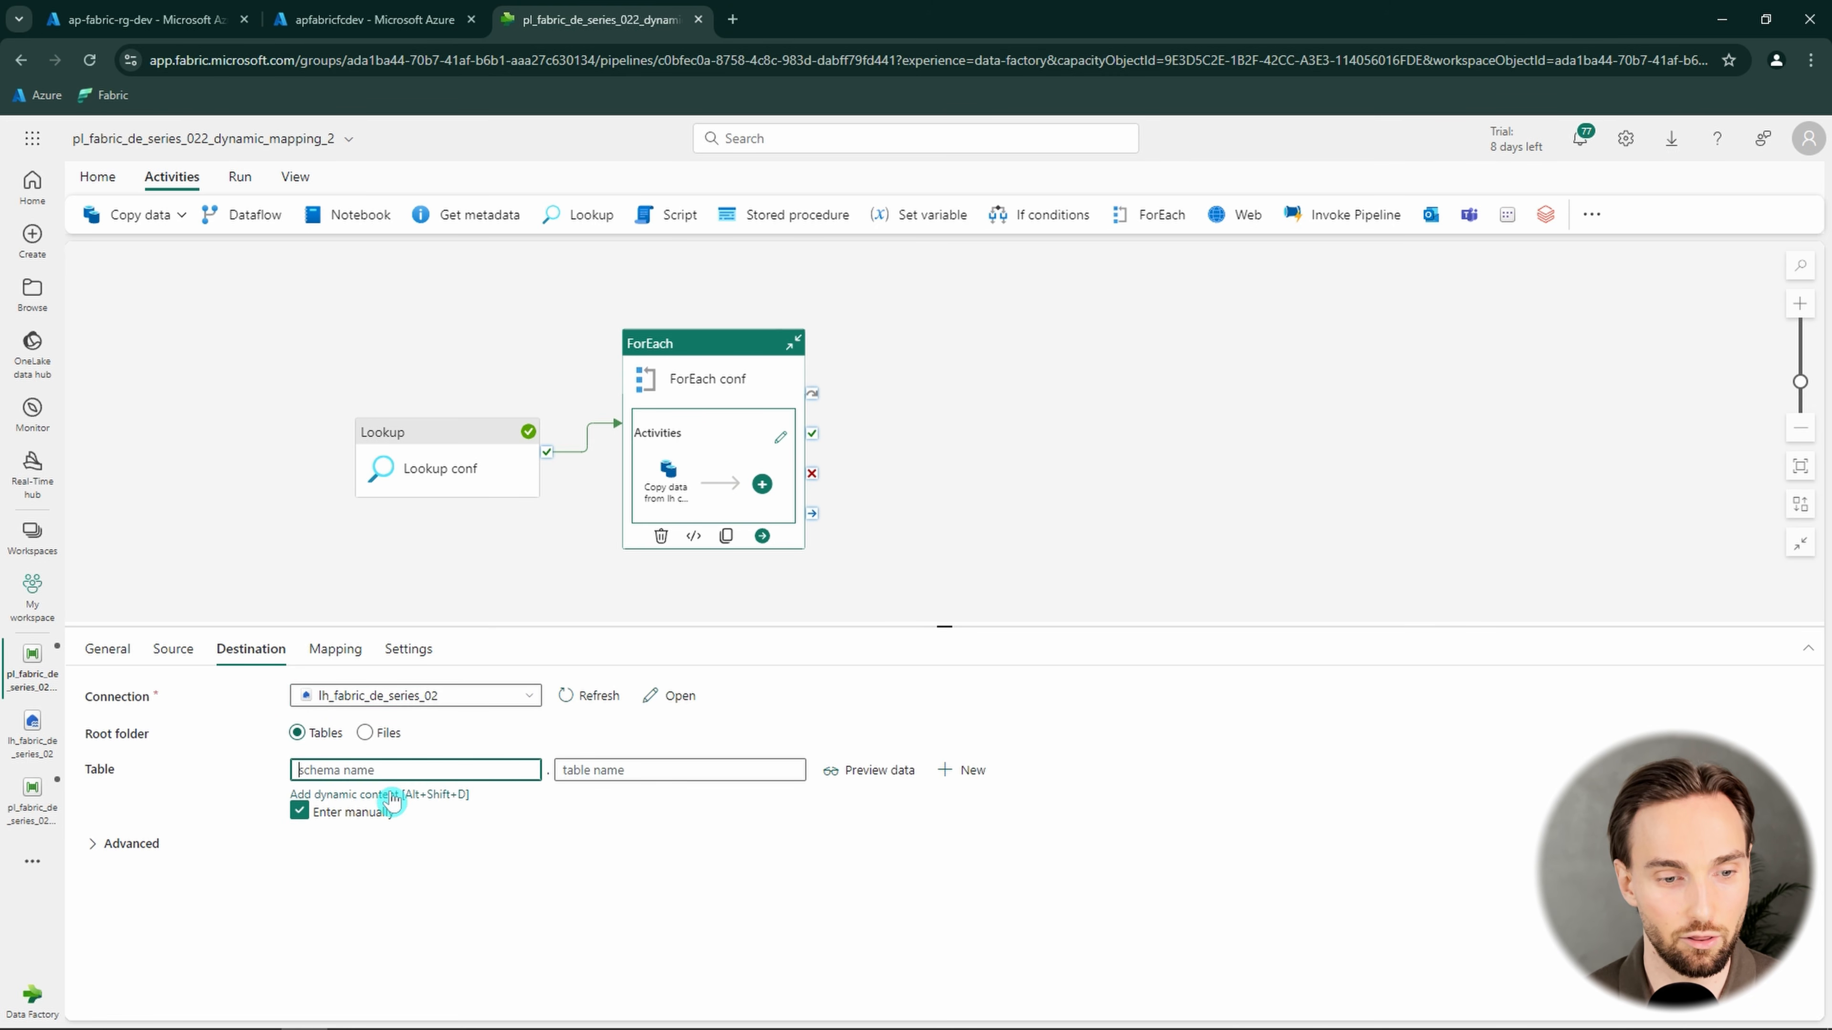
pyautogui.click(390, 795)
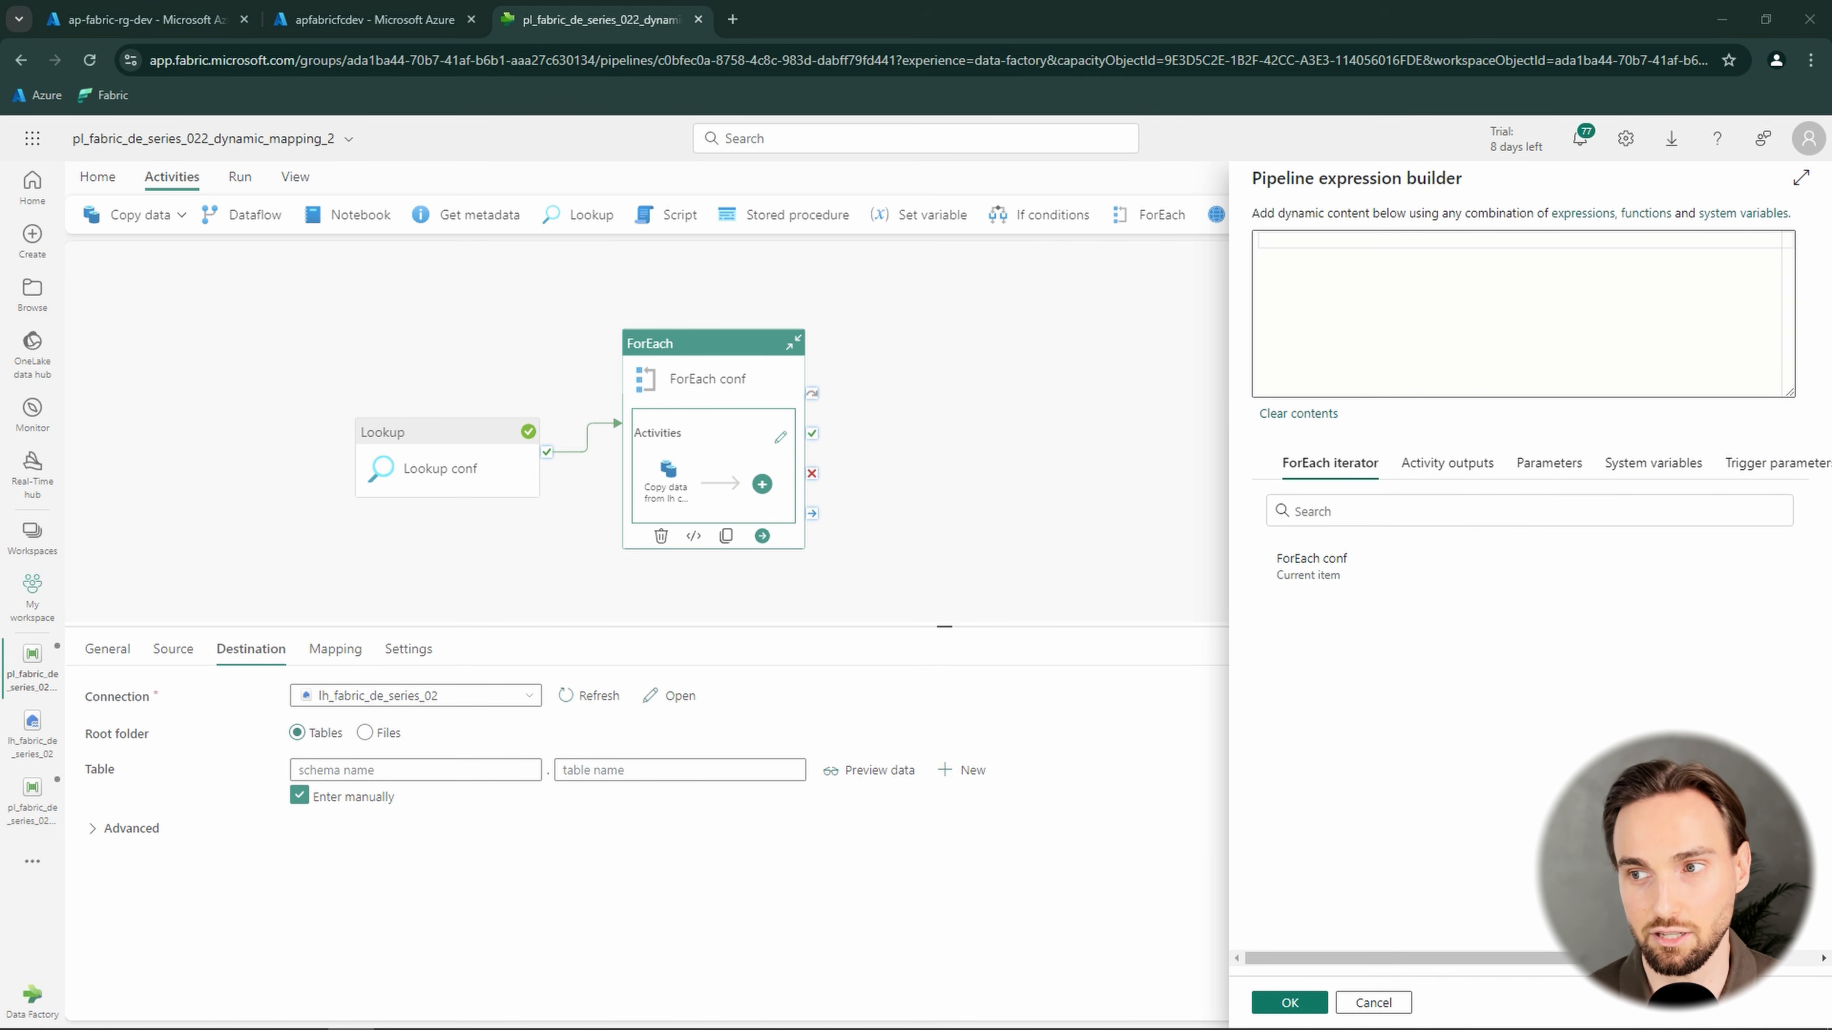
pyautogui.click(1423, 340)
pyautogui.write('@item().destination_table_schema')
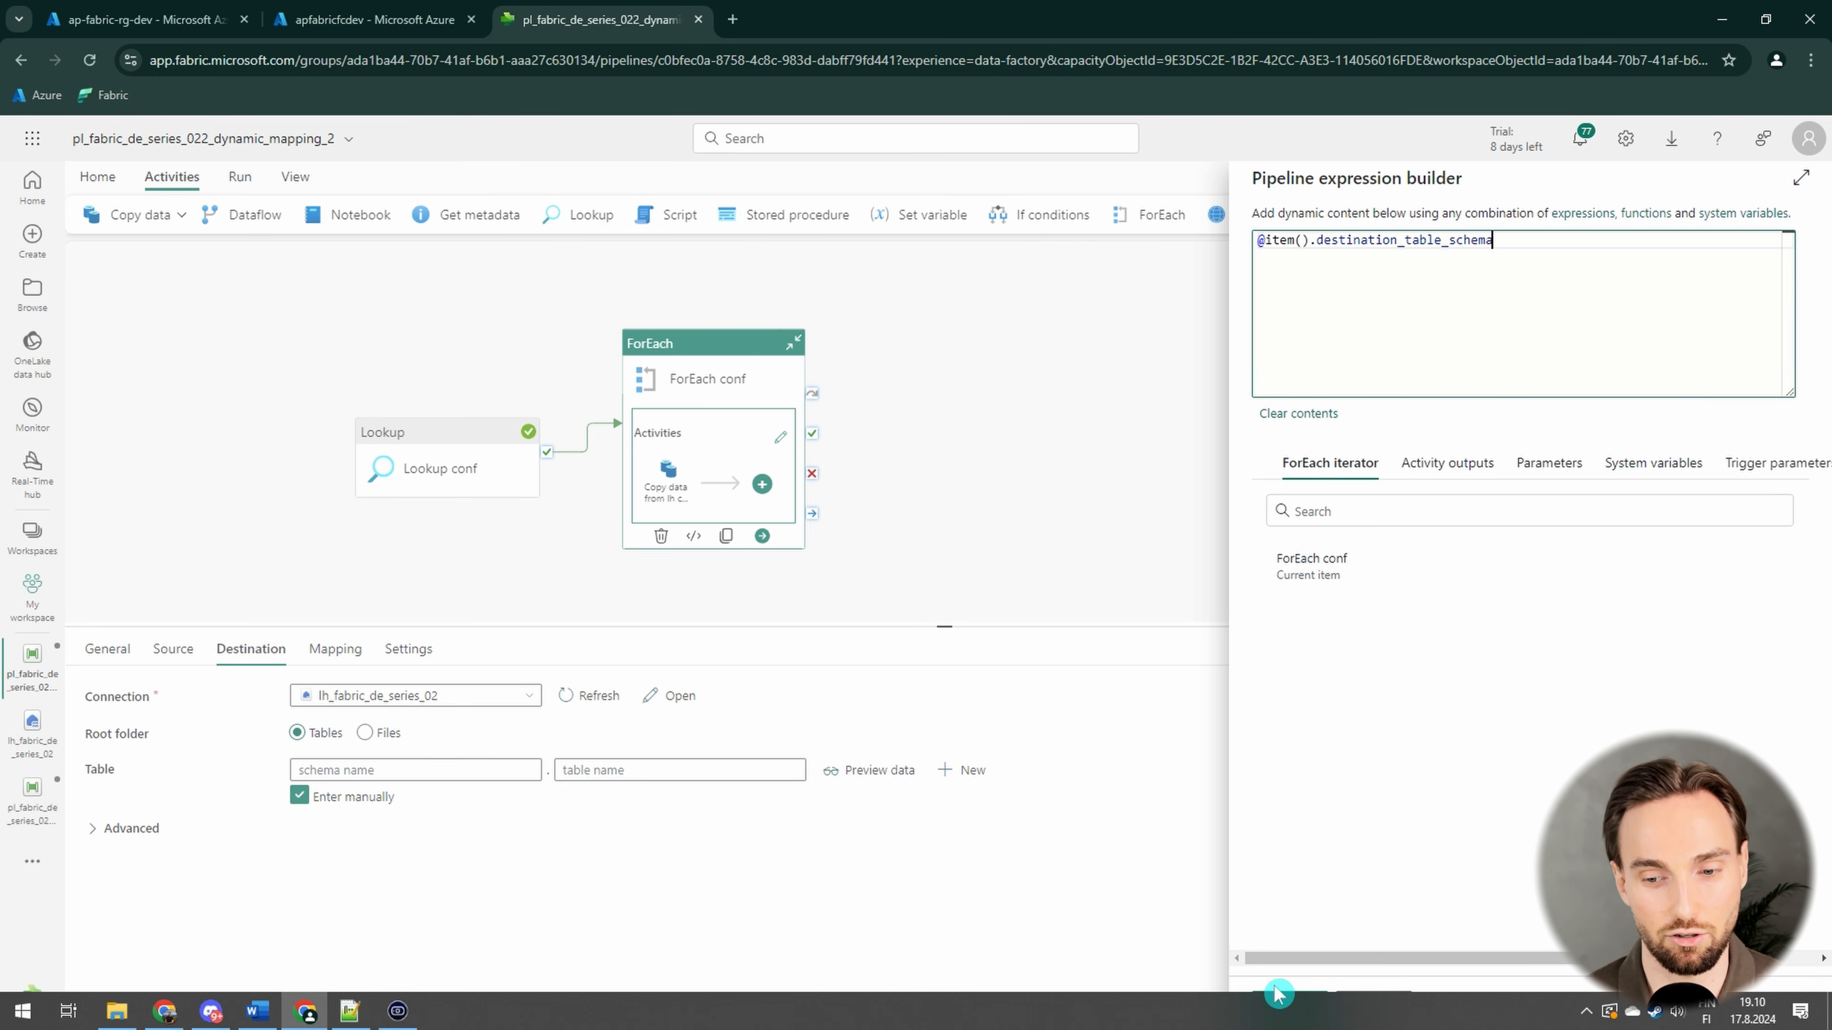
pyautogui.click(1285, 1003)
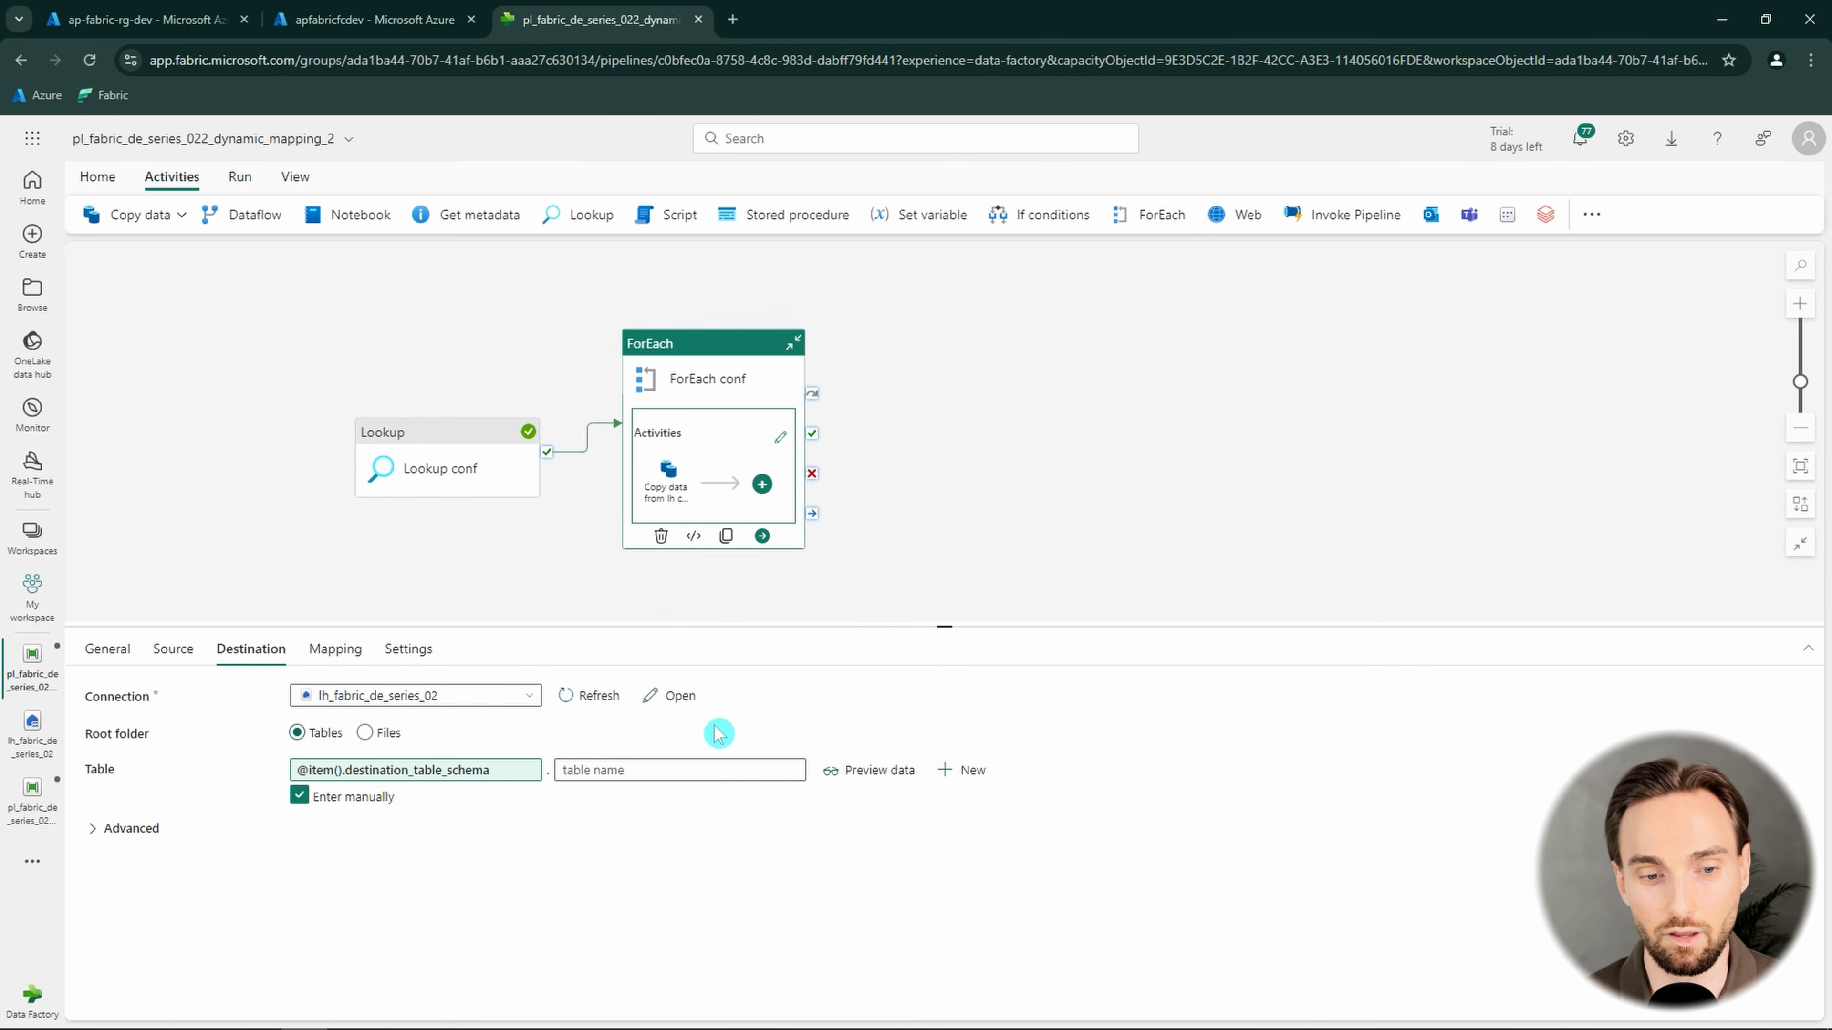
pyautogui.click(670, 770)
pyautogui.click(653, 795)
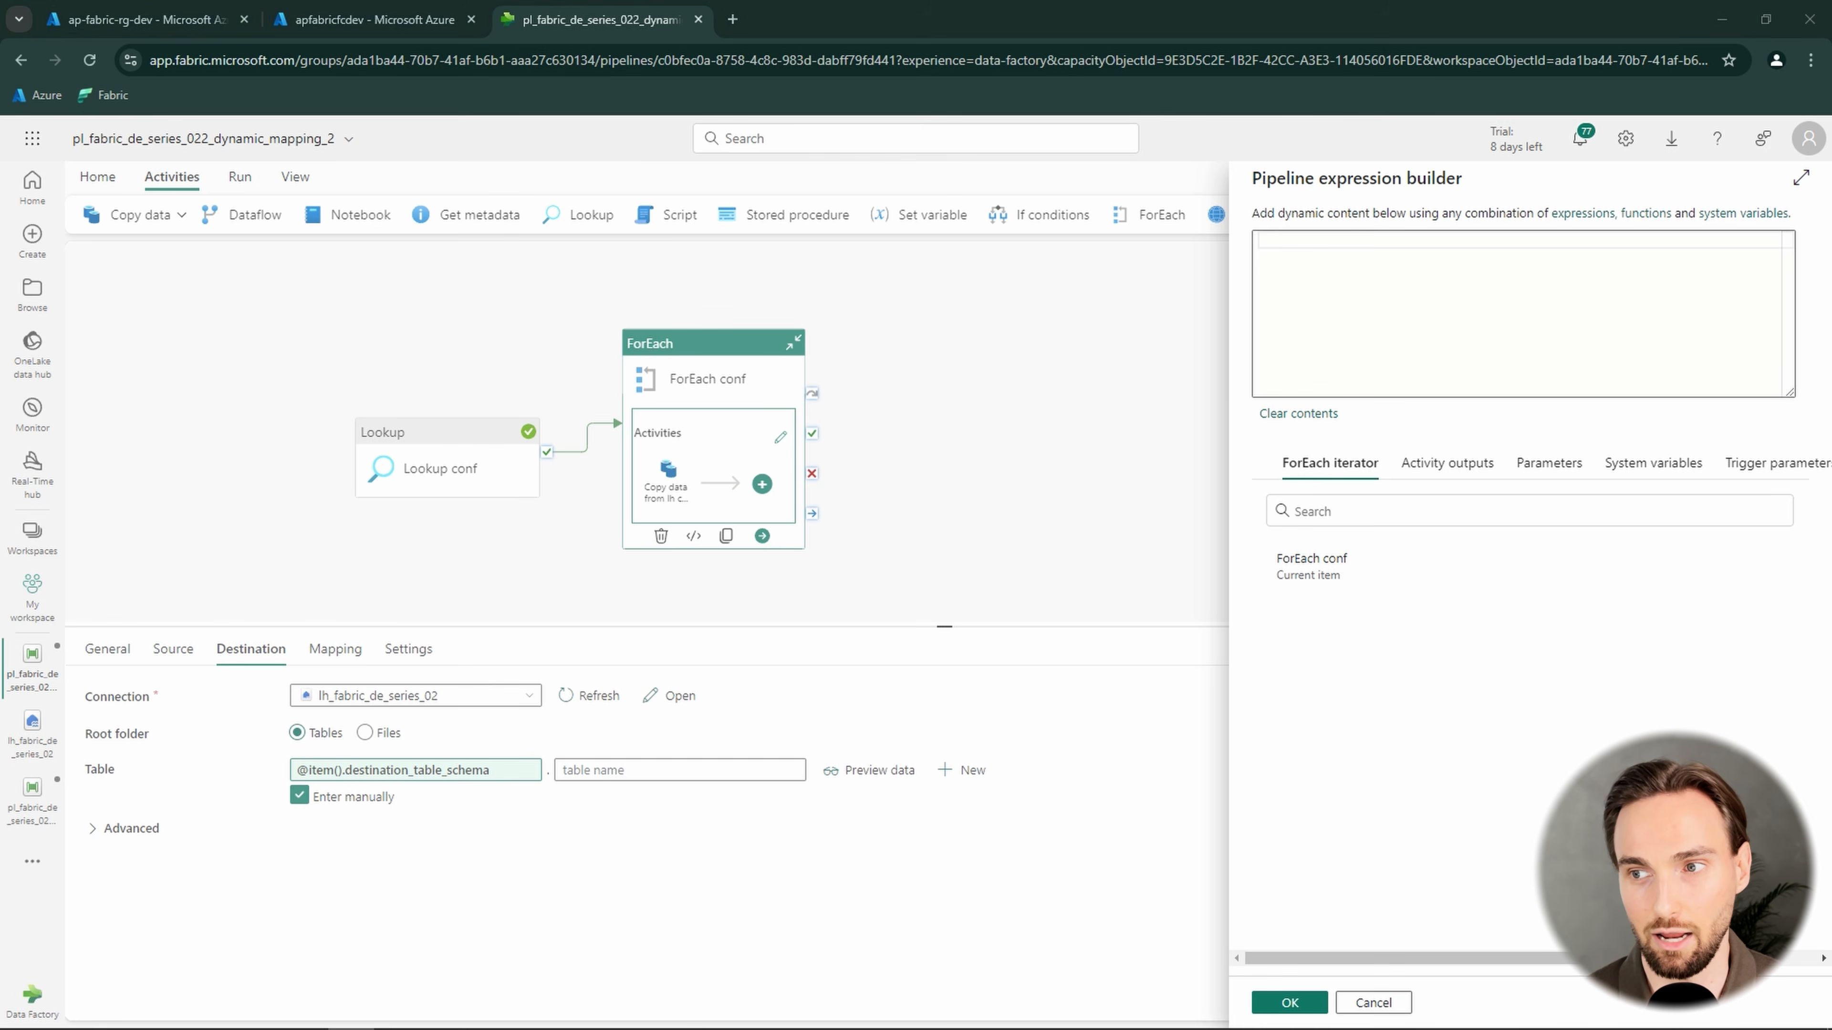
pyautogui.write('@item().destination_table_name')
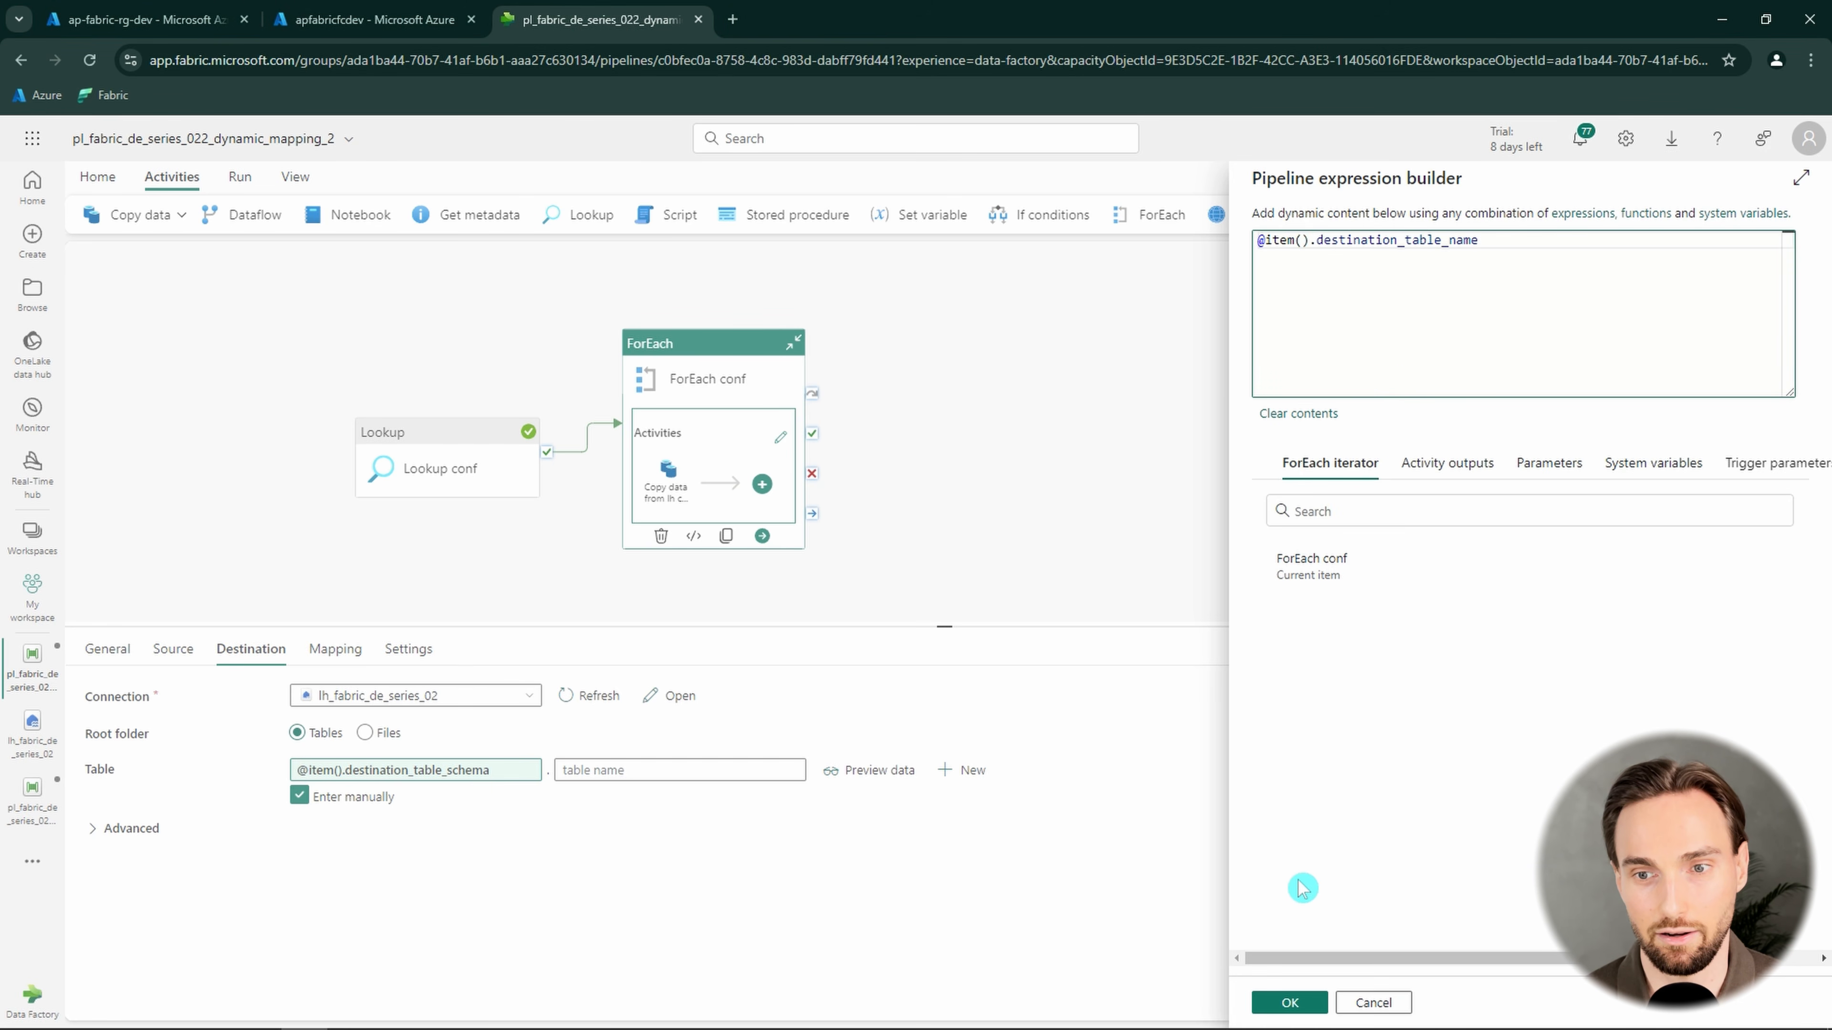
pyautogui.click(1276, 1003)
# Set the destination table action to Overwrite and open the copy activity's mapping settings
pyautogui.click(130, 828)
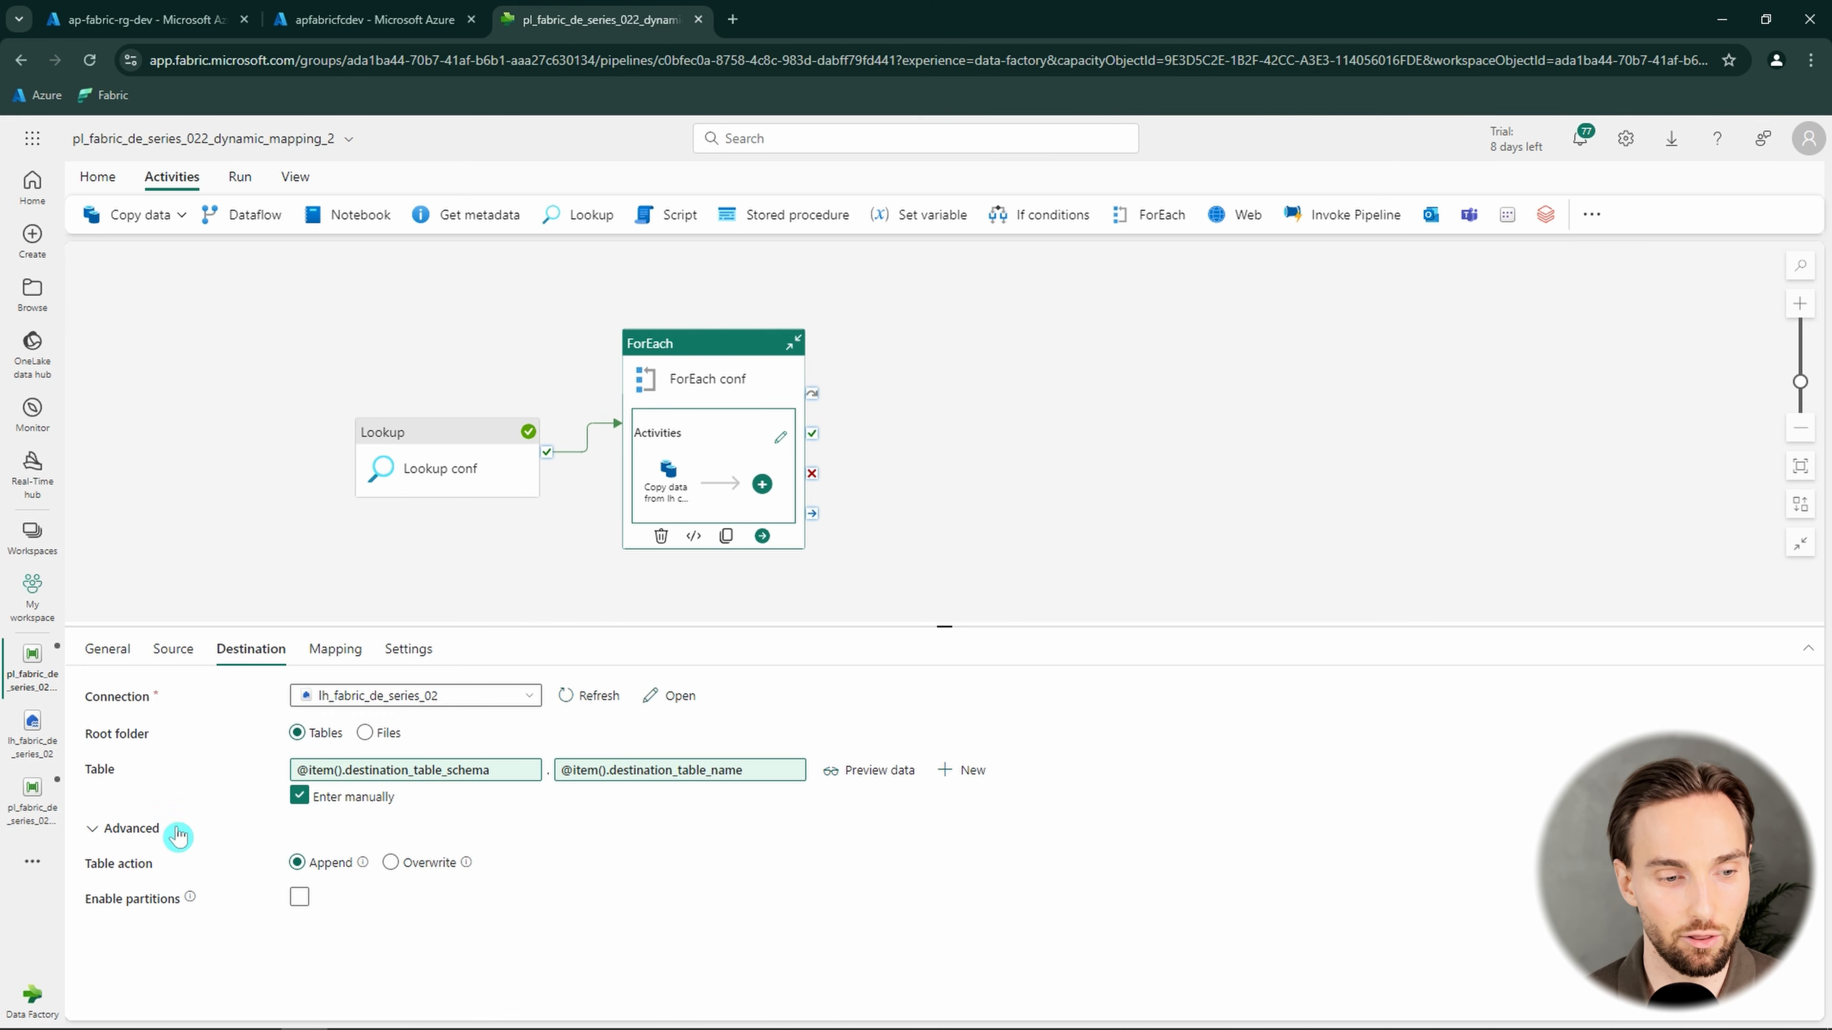
pyautogui.click(391, 863)
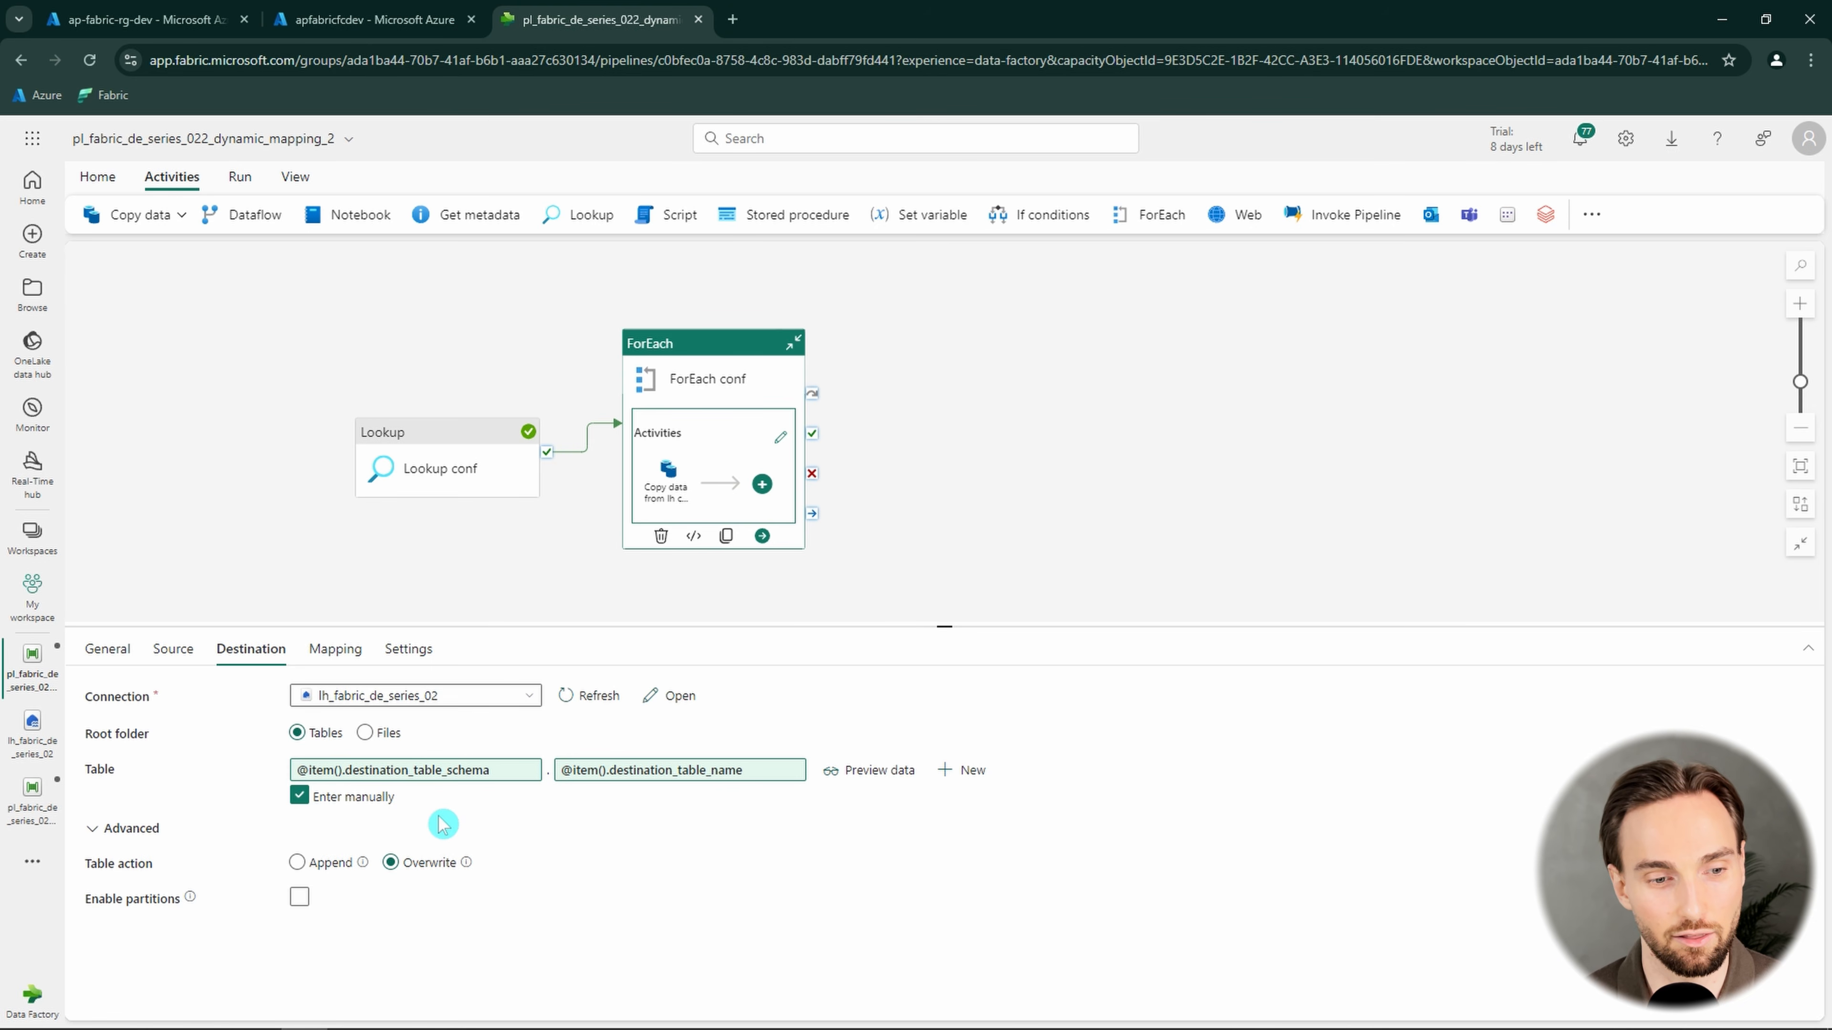
pyautogui.click(335, 648)
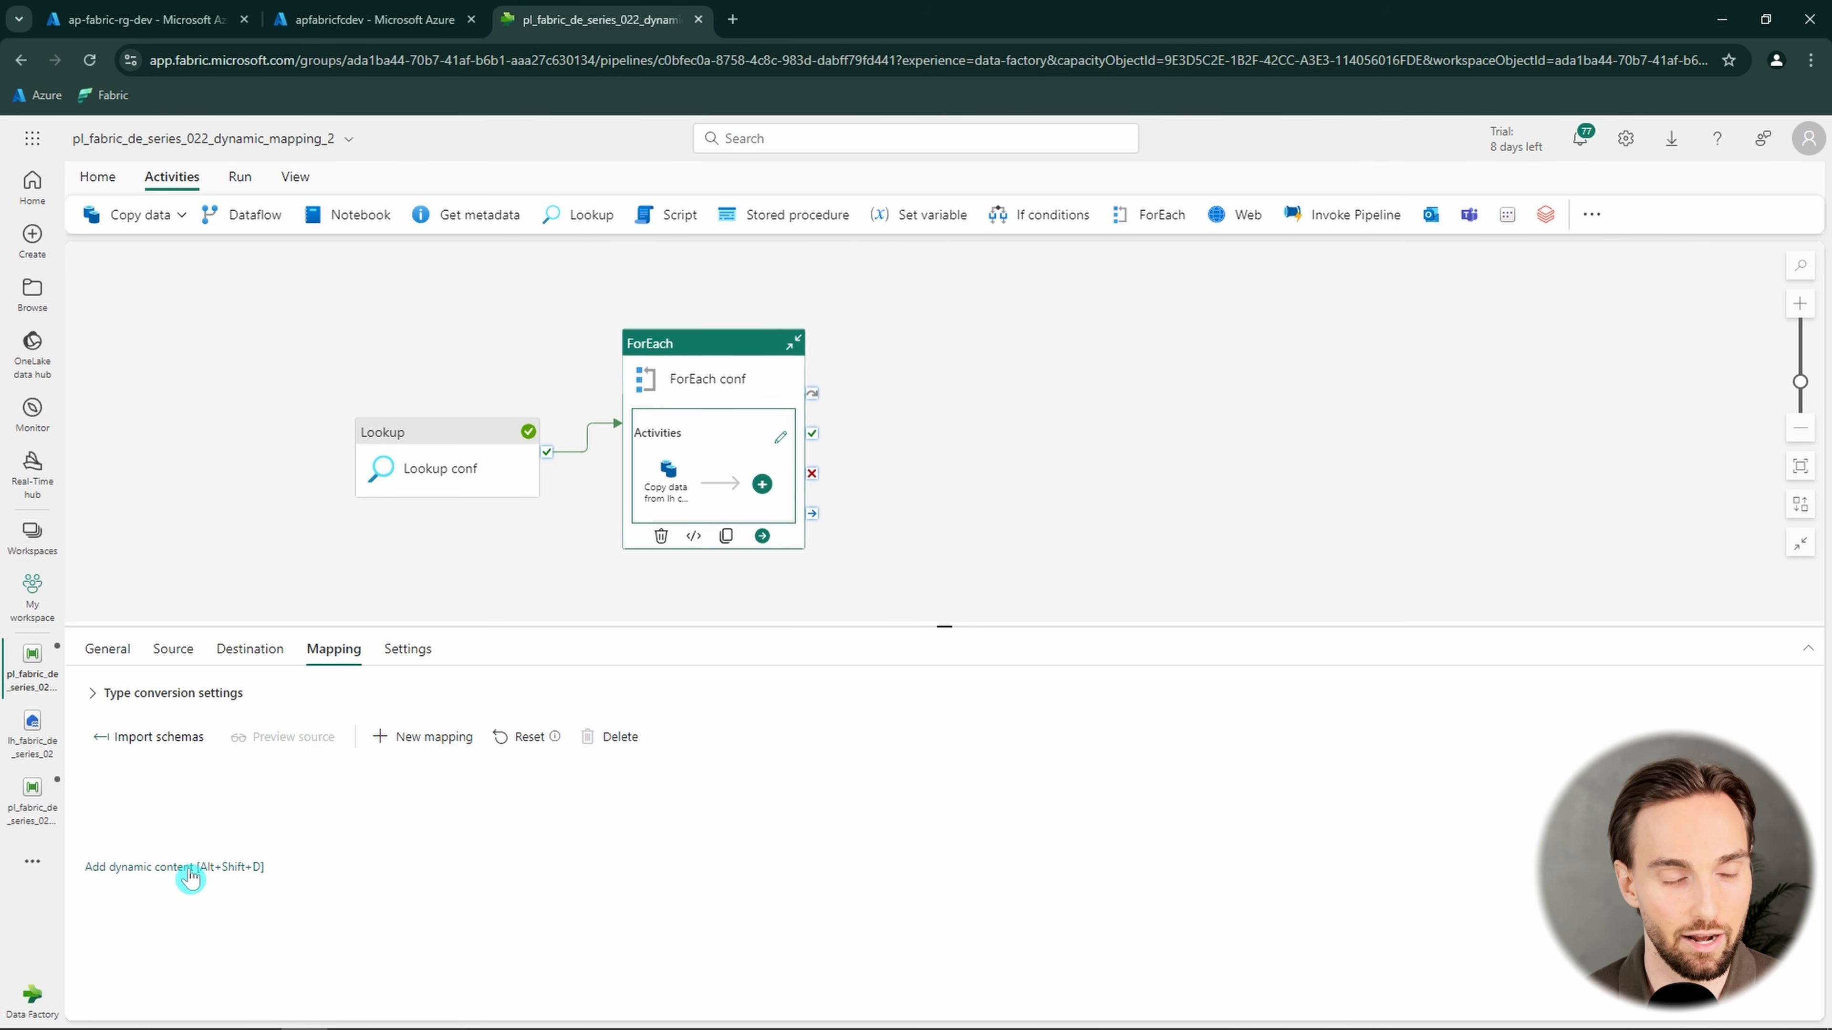
# Review conf_file.json in the lh_fabric_de_series_02 lakehouse, examining the mapping object of the animals entry against the movies entry
pyautogui.click(27, 748)
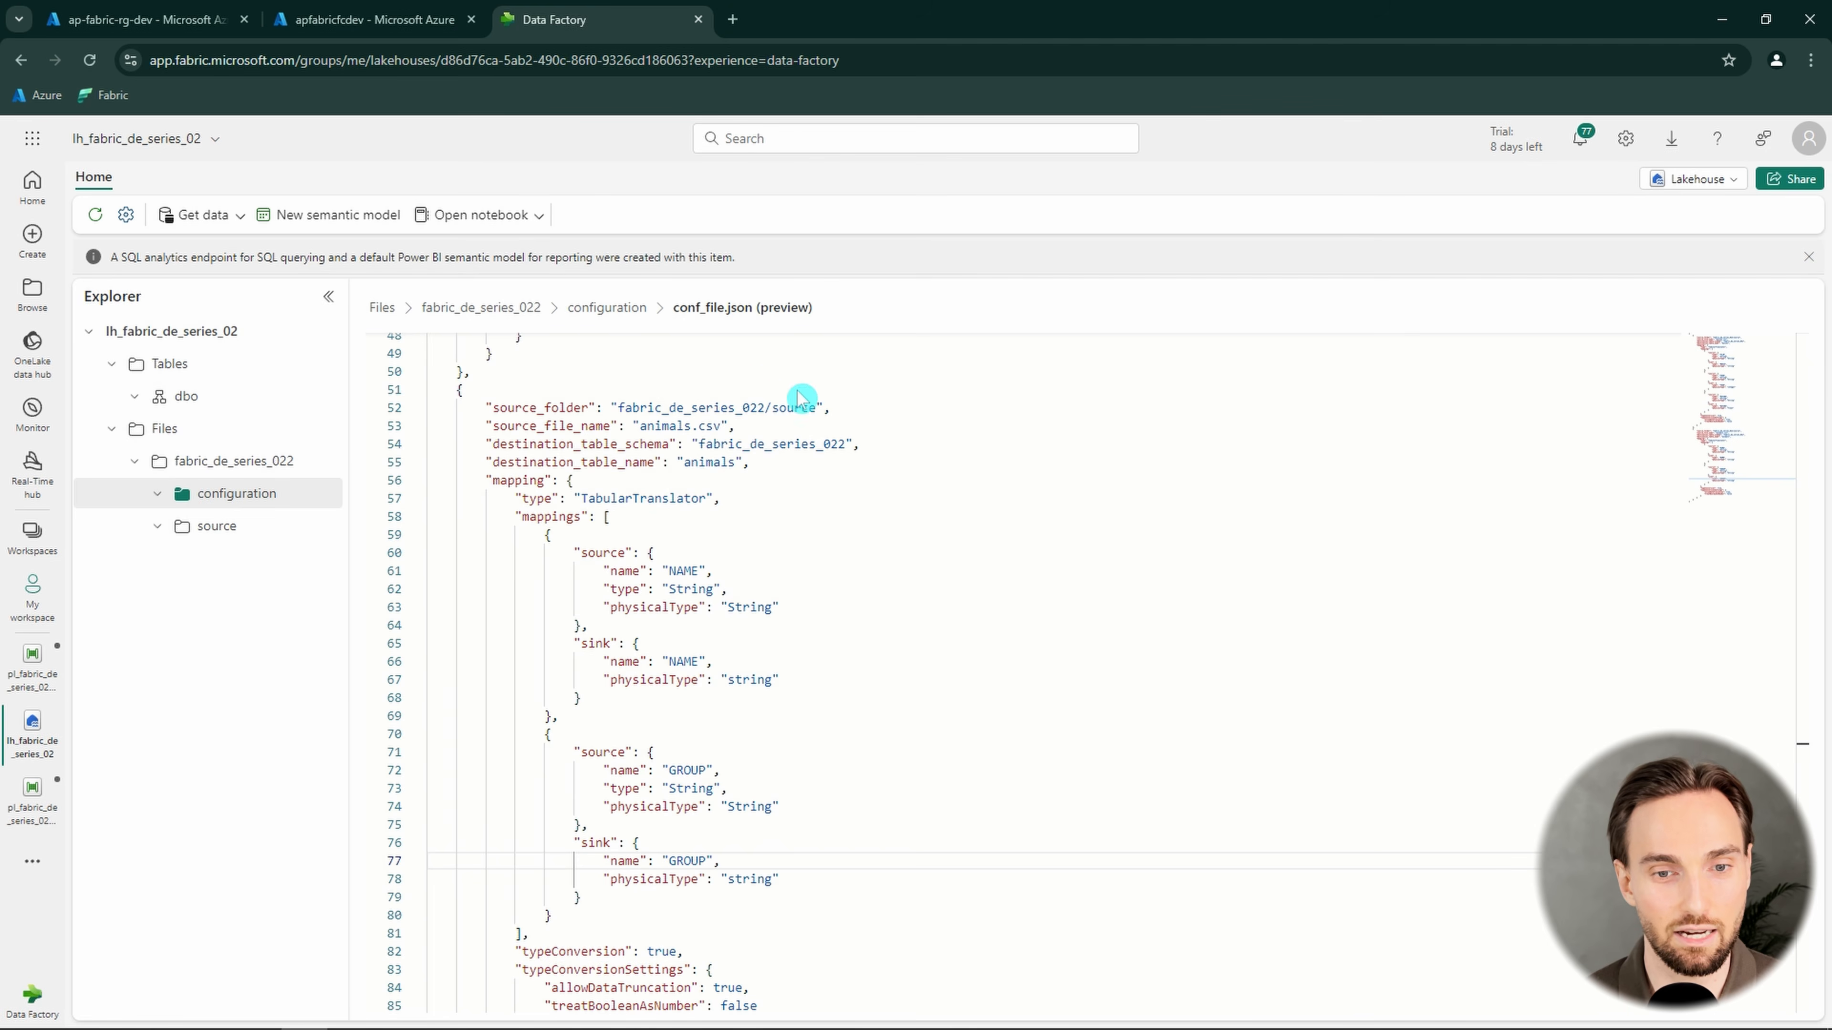
pyautogui.doubleClick(530, 480)
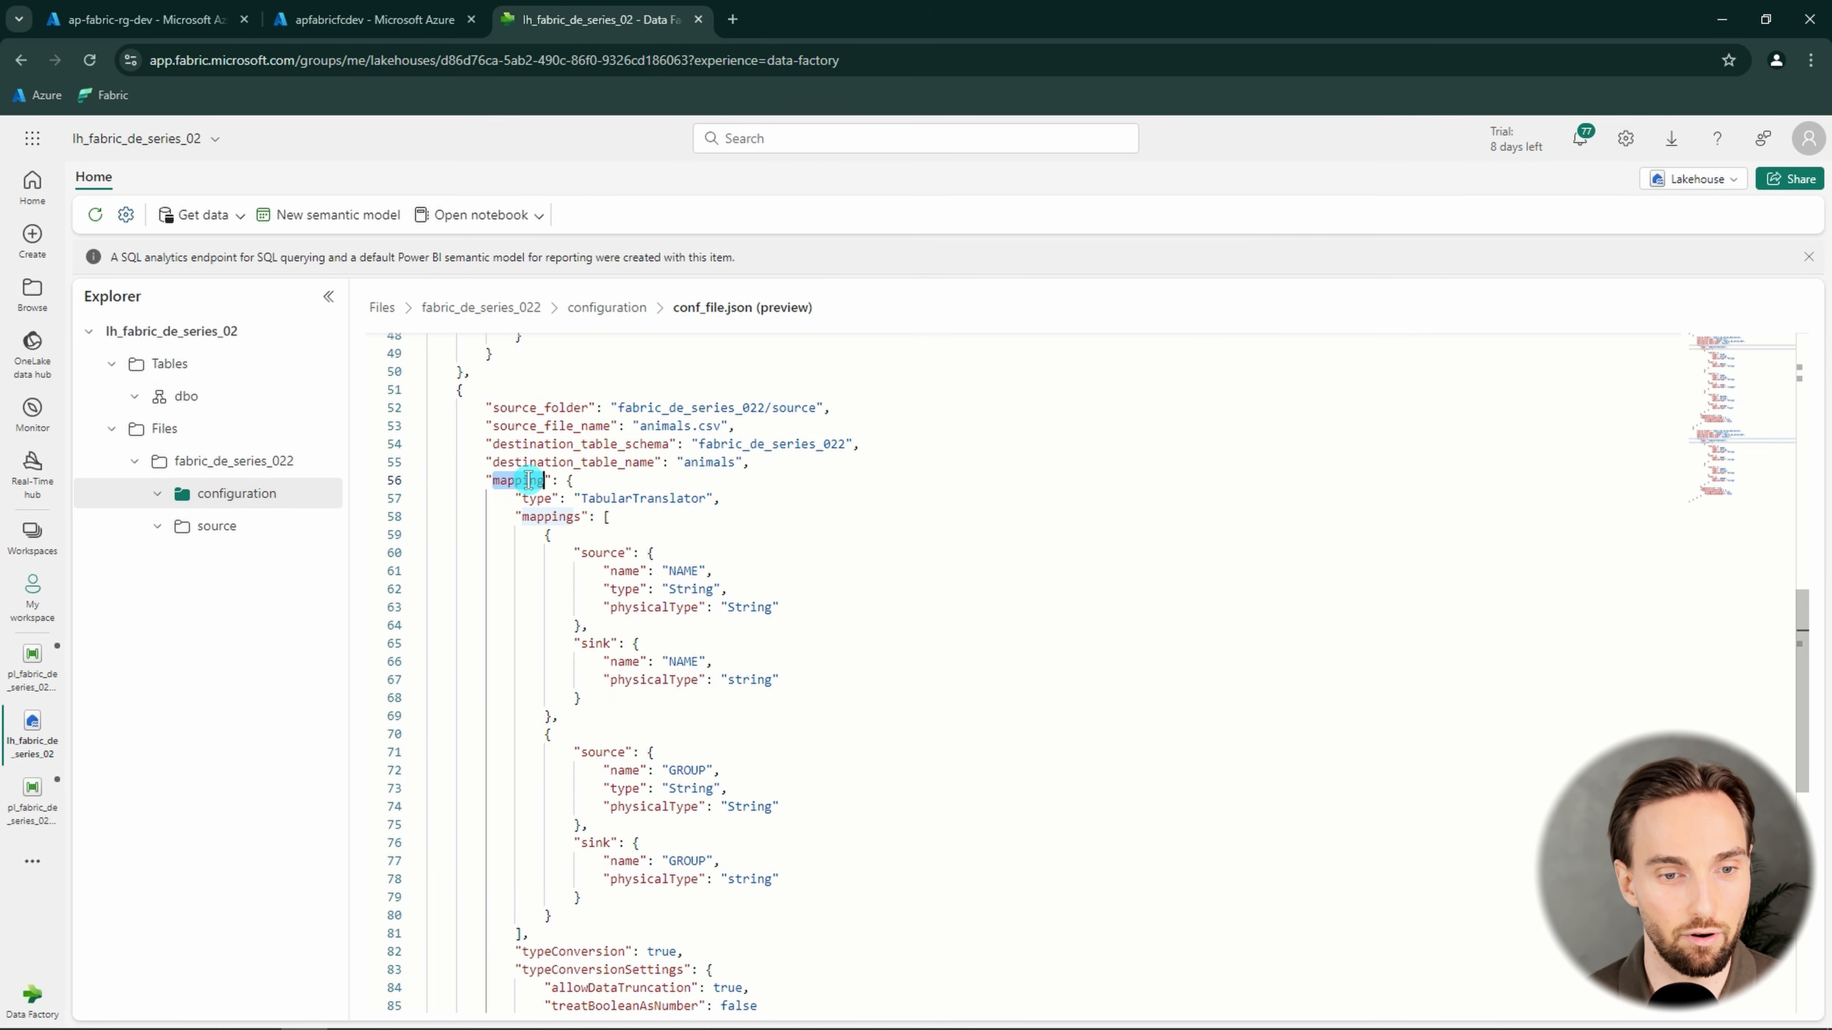
pyautogui.scroll(1, 517, 449)
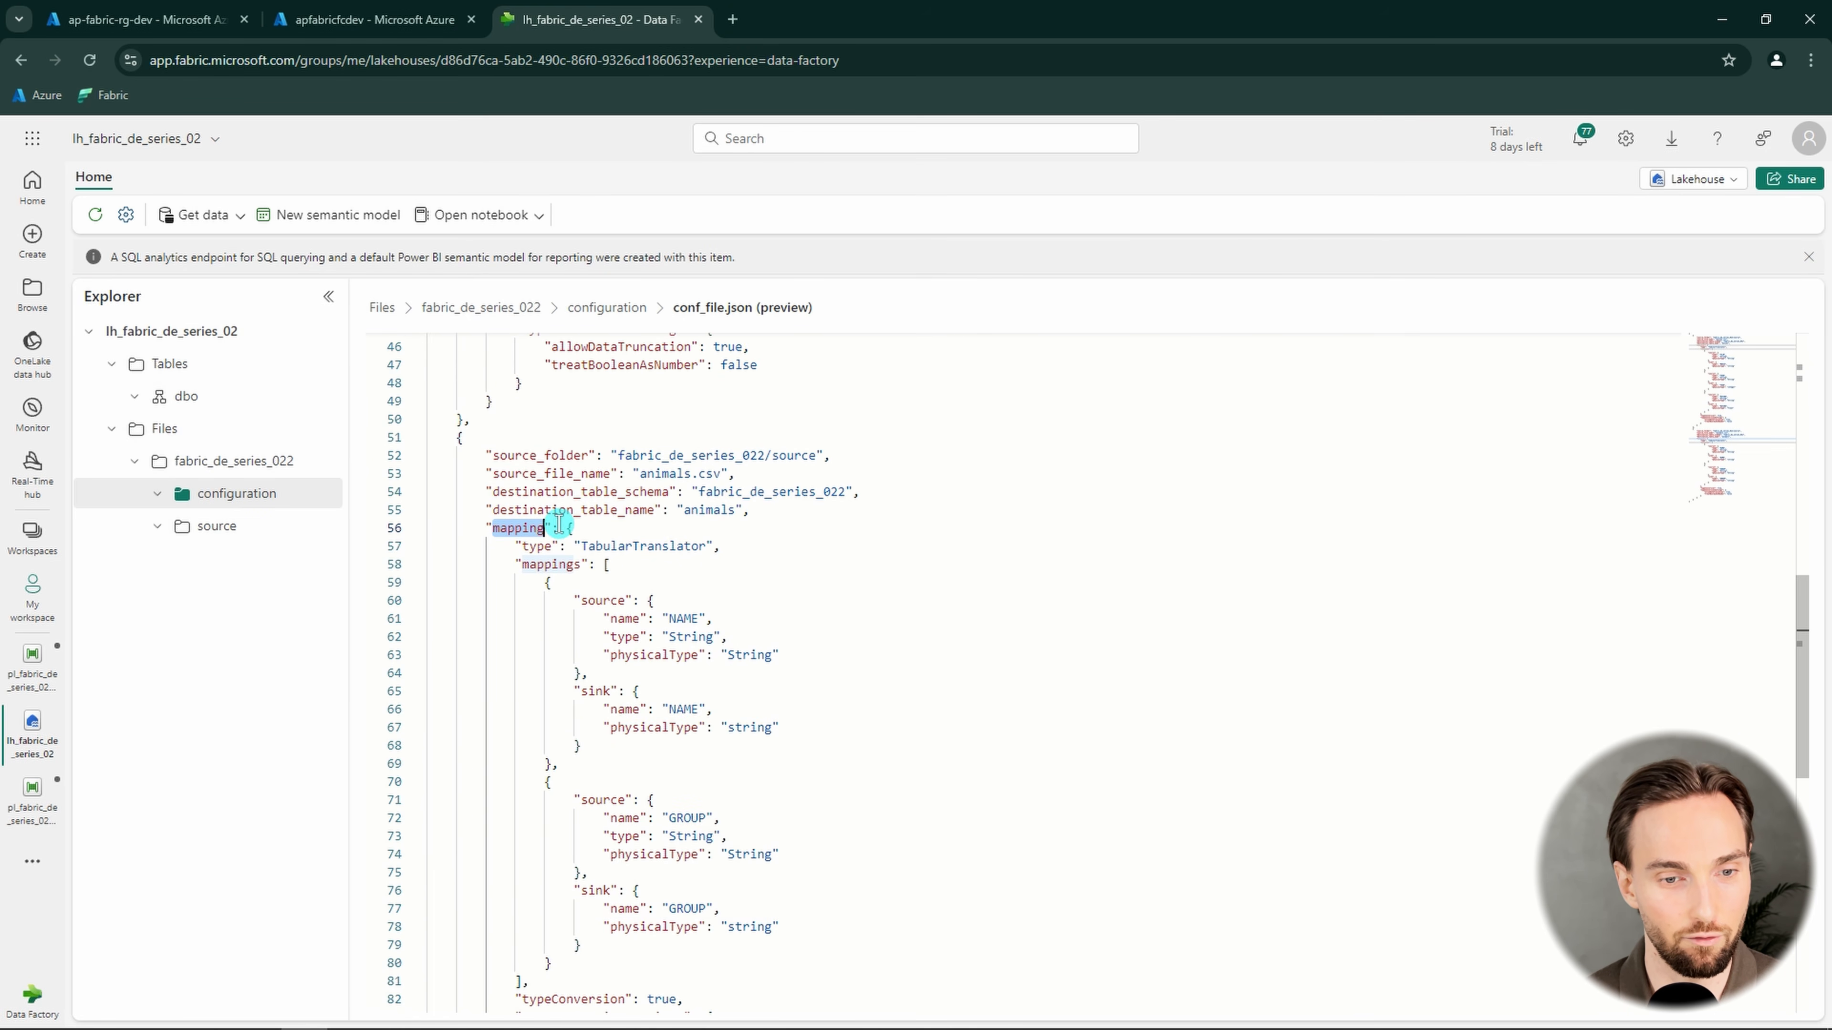
pyautogui.moveTo(567, 527); pyautogui.dragTo(605, 899)
pyautogui.scroll(-4, 655, 600)
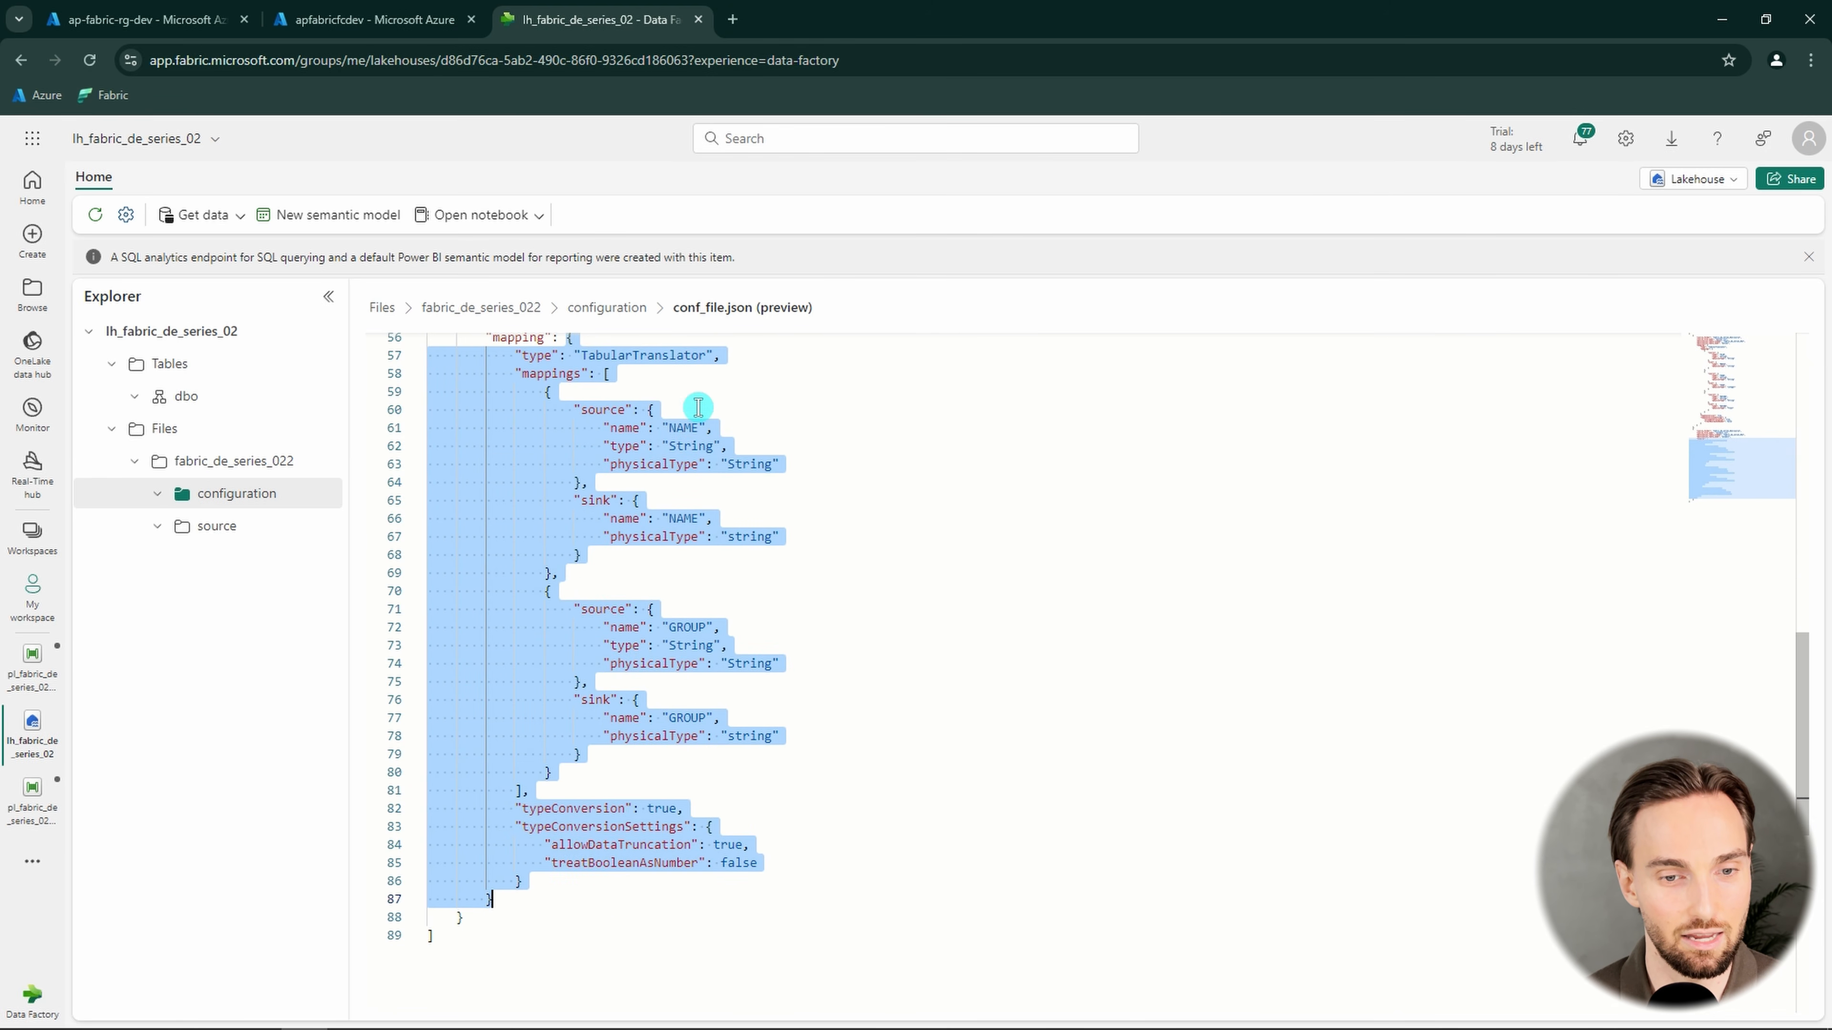
pyautogui.scroll(10, 630, 610)
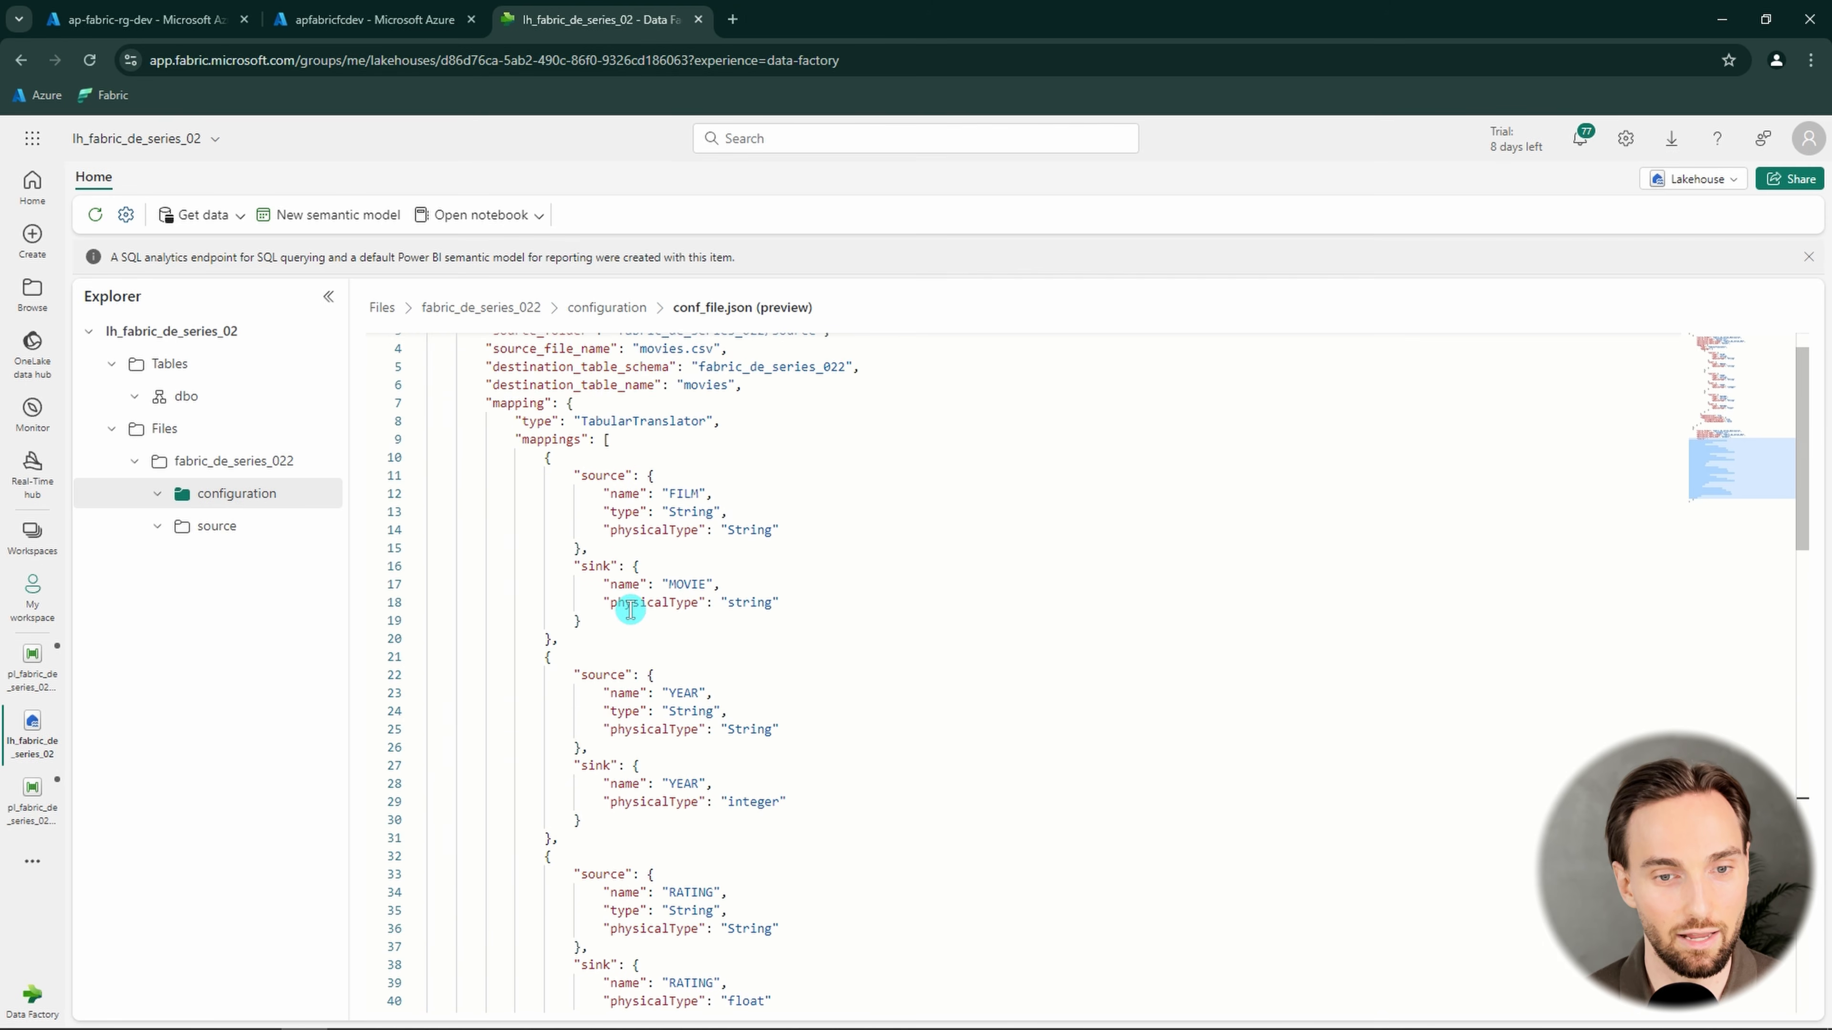
pyautogui.scroll(-10, 599, 649)
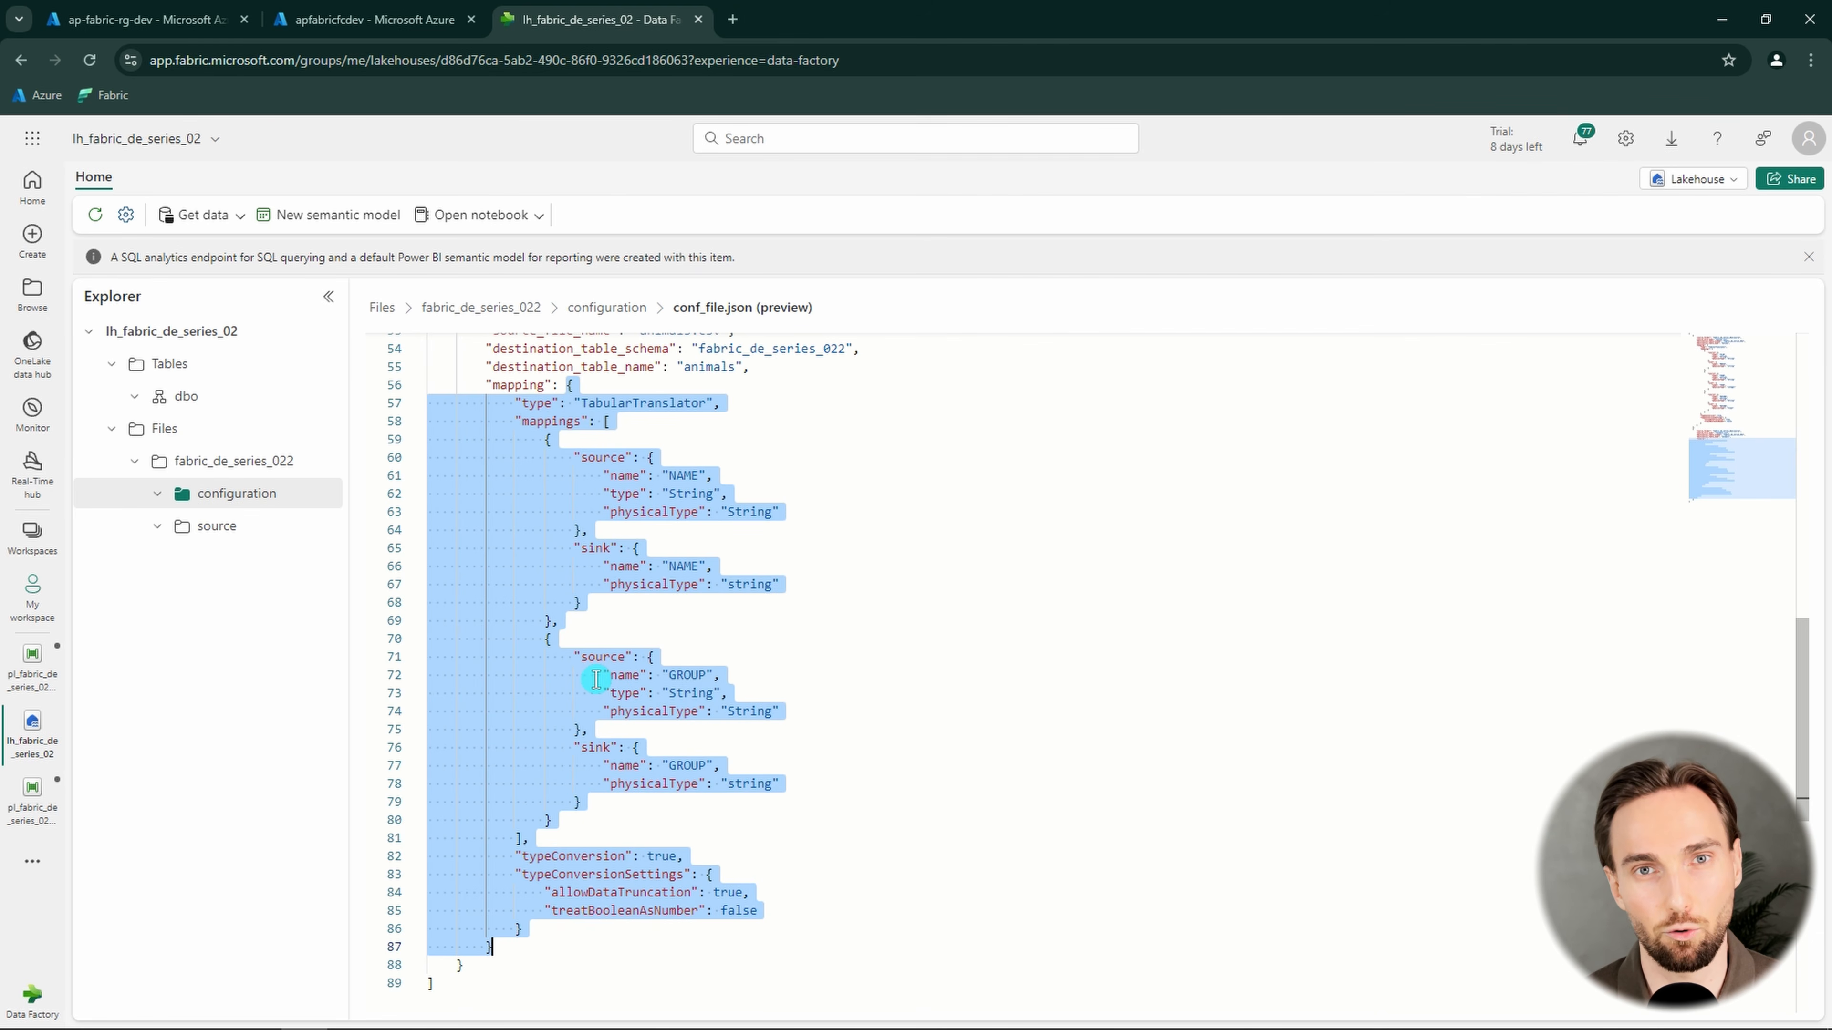
pyautogui.scroll(10, 638, 712)
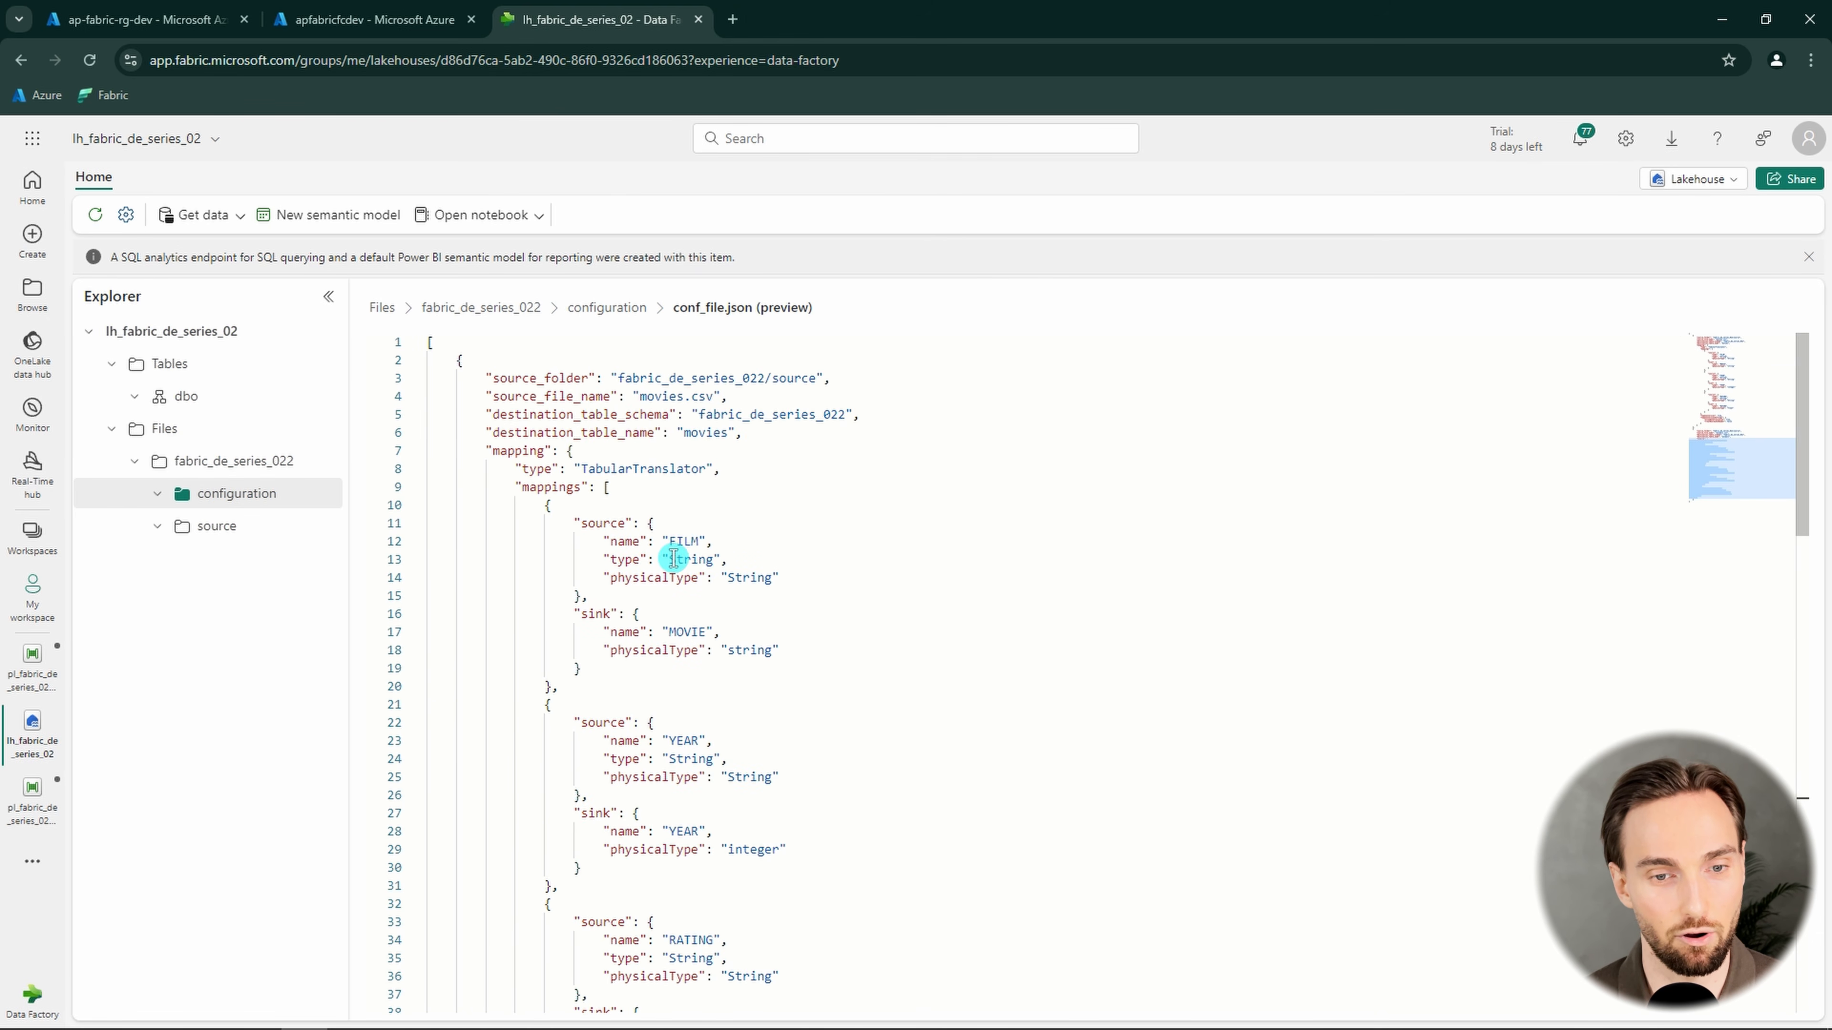
pyautogui.click(37, 679)
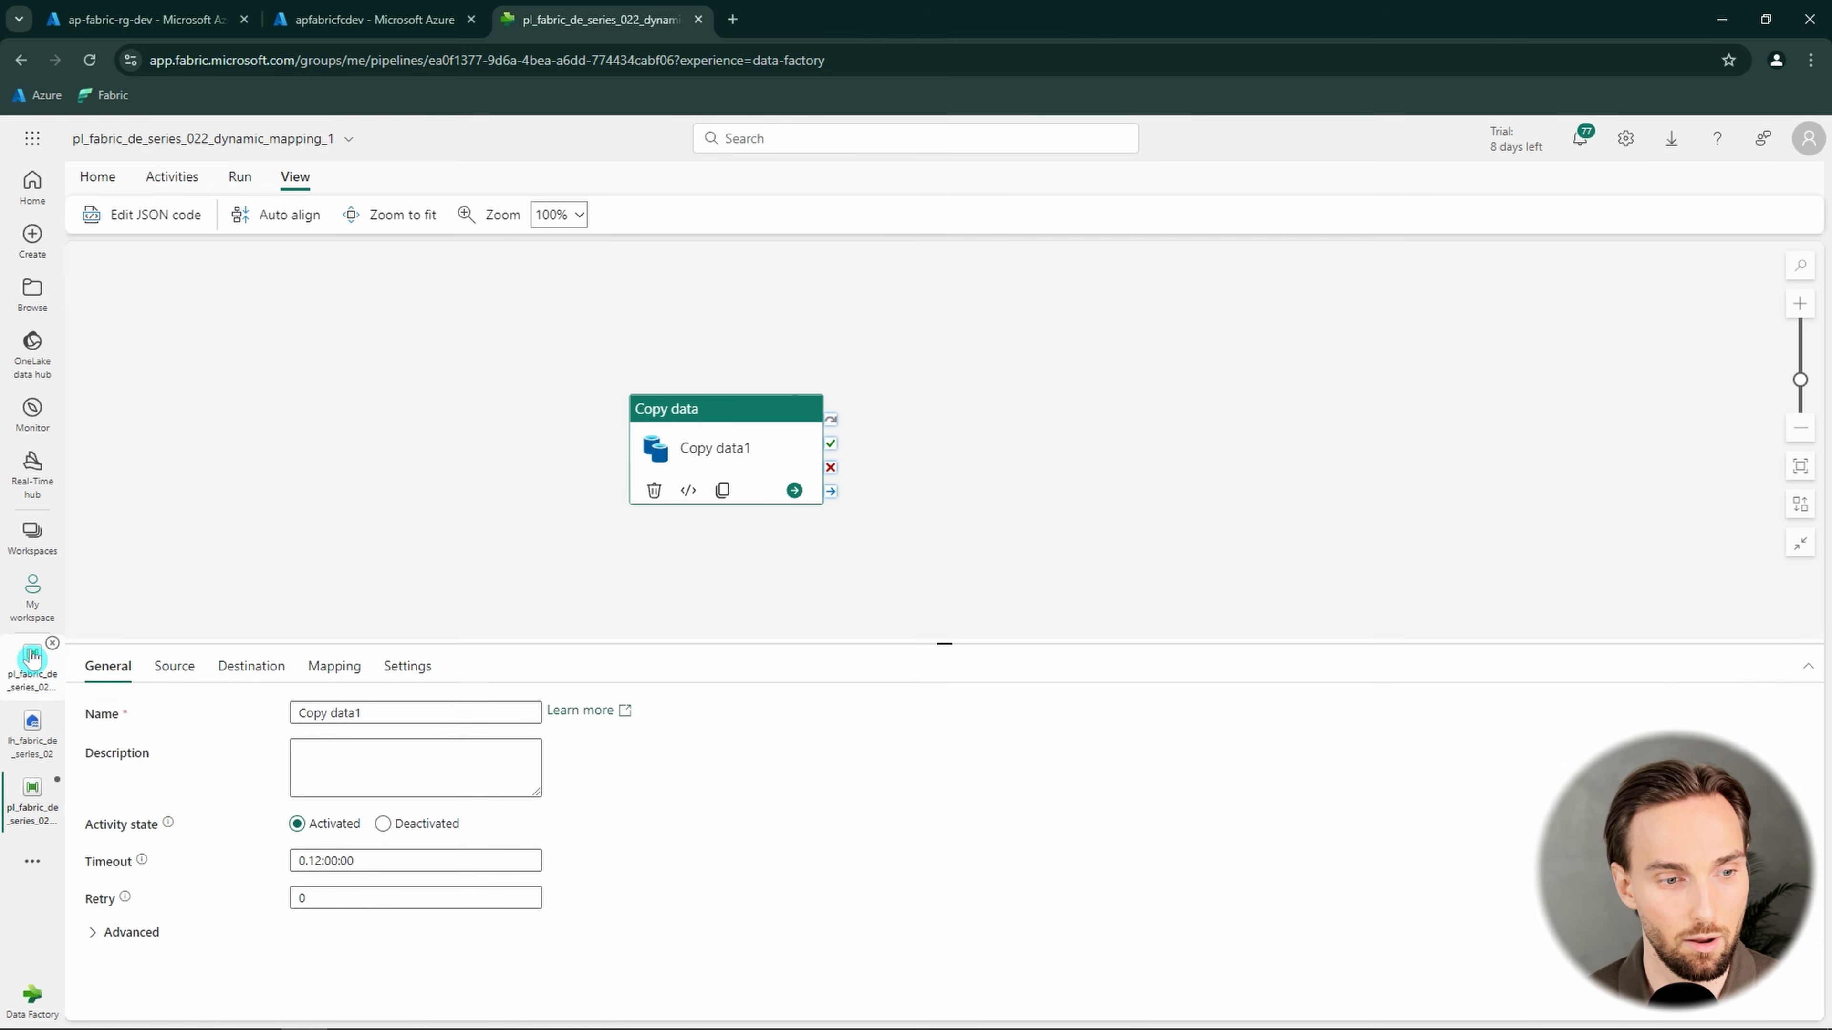
pyautogui.click(32, 657)
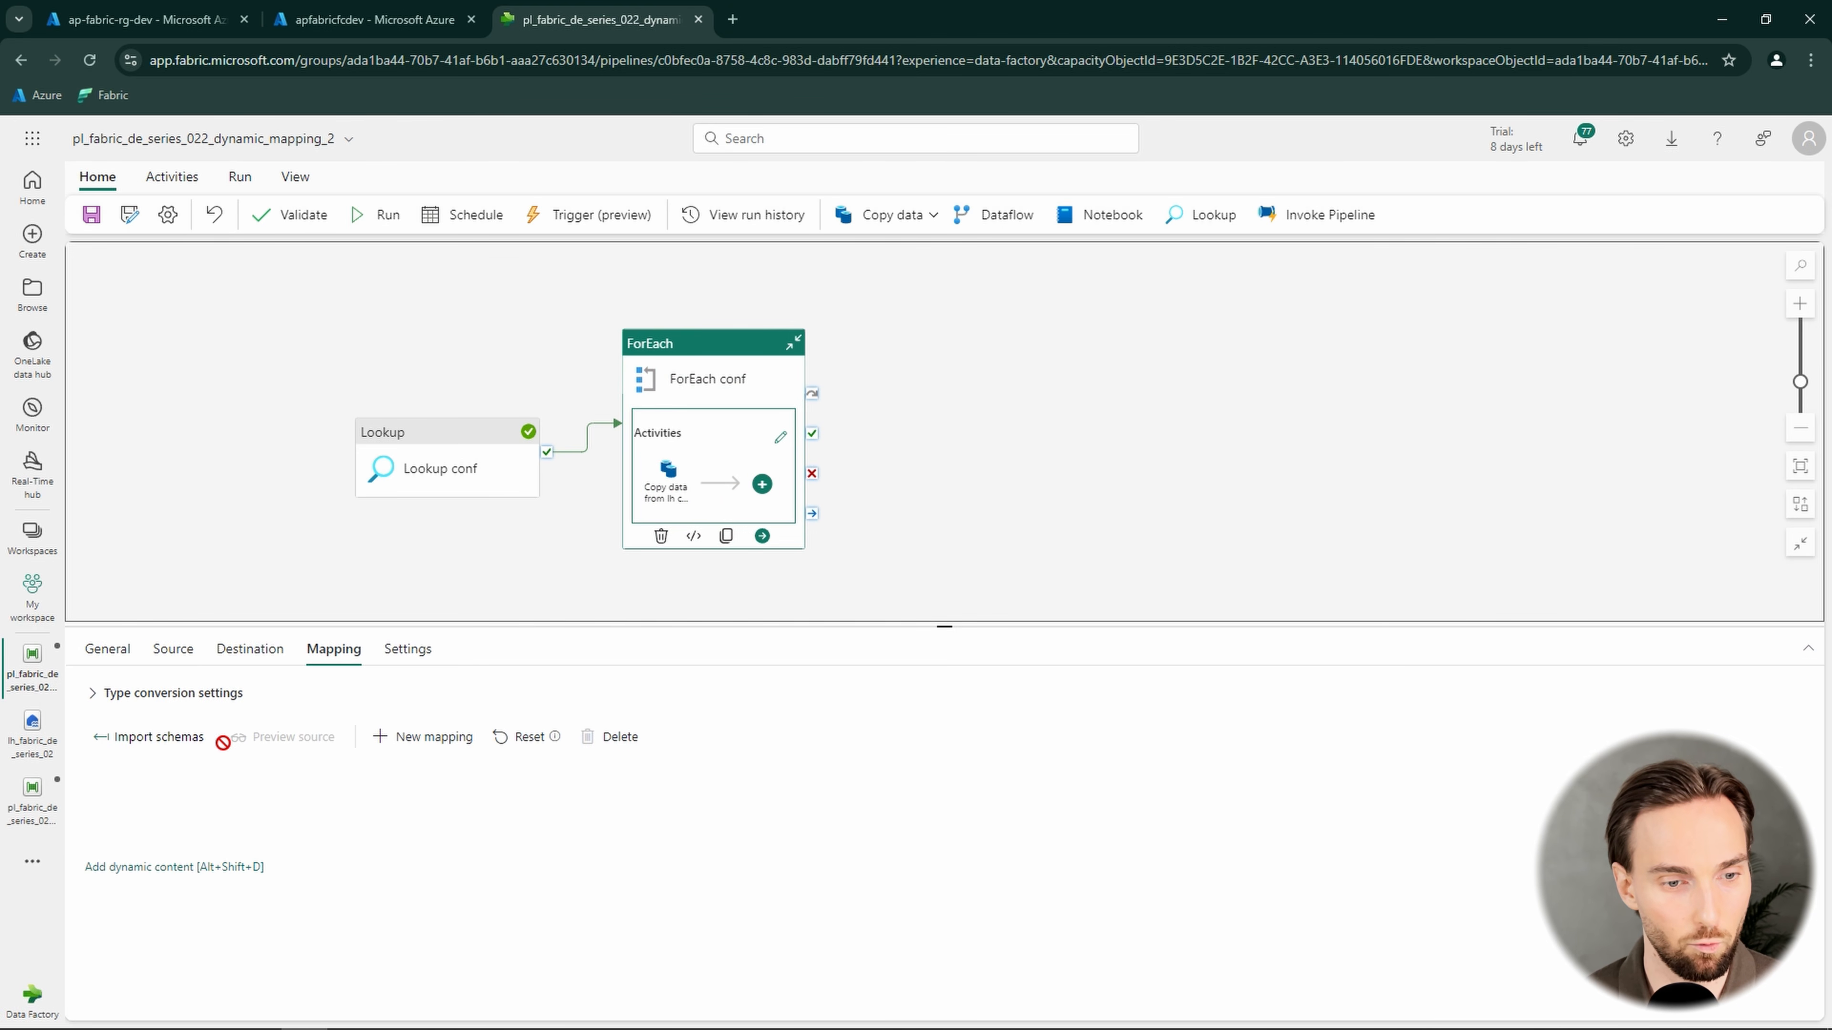
pyautogui.click(208, 869)
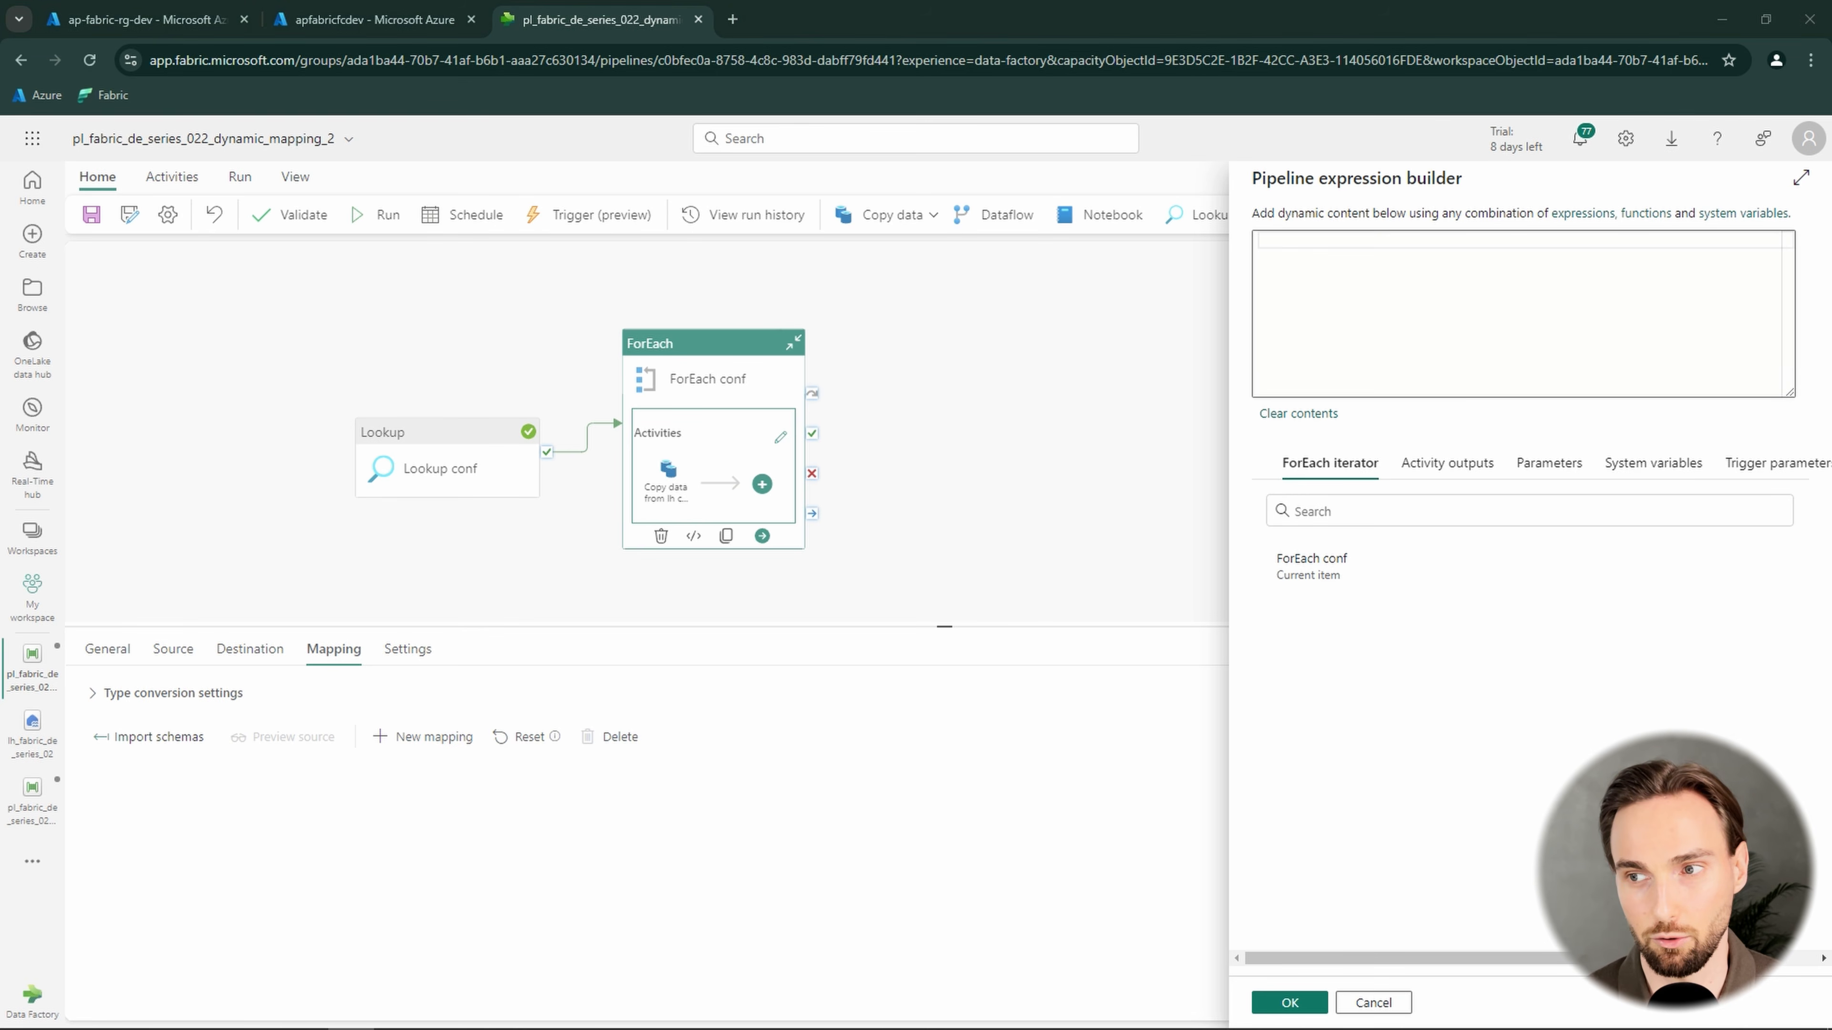
pyautogui.click(1412, 329)
pyautogui.write('@item().mapping')
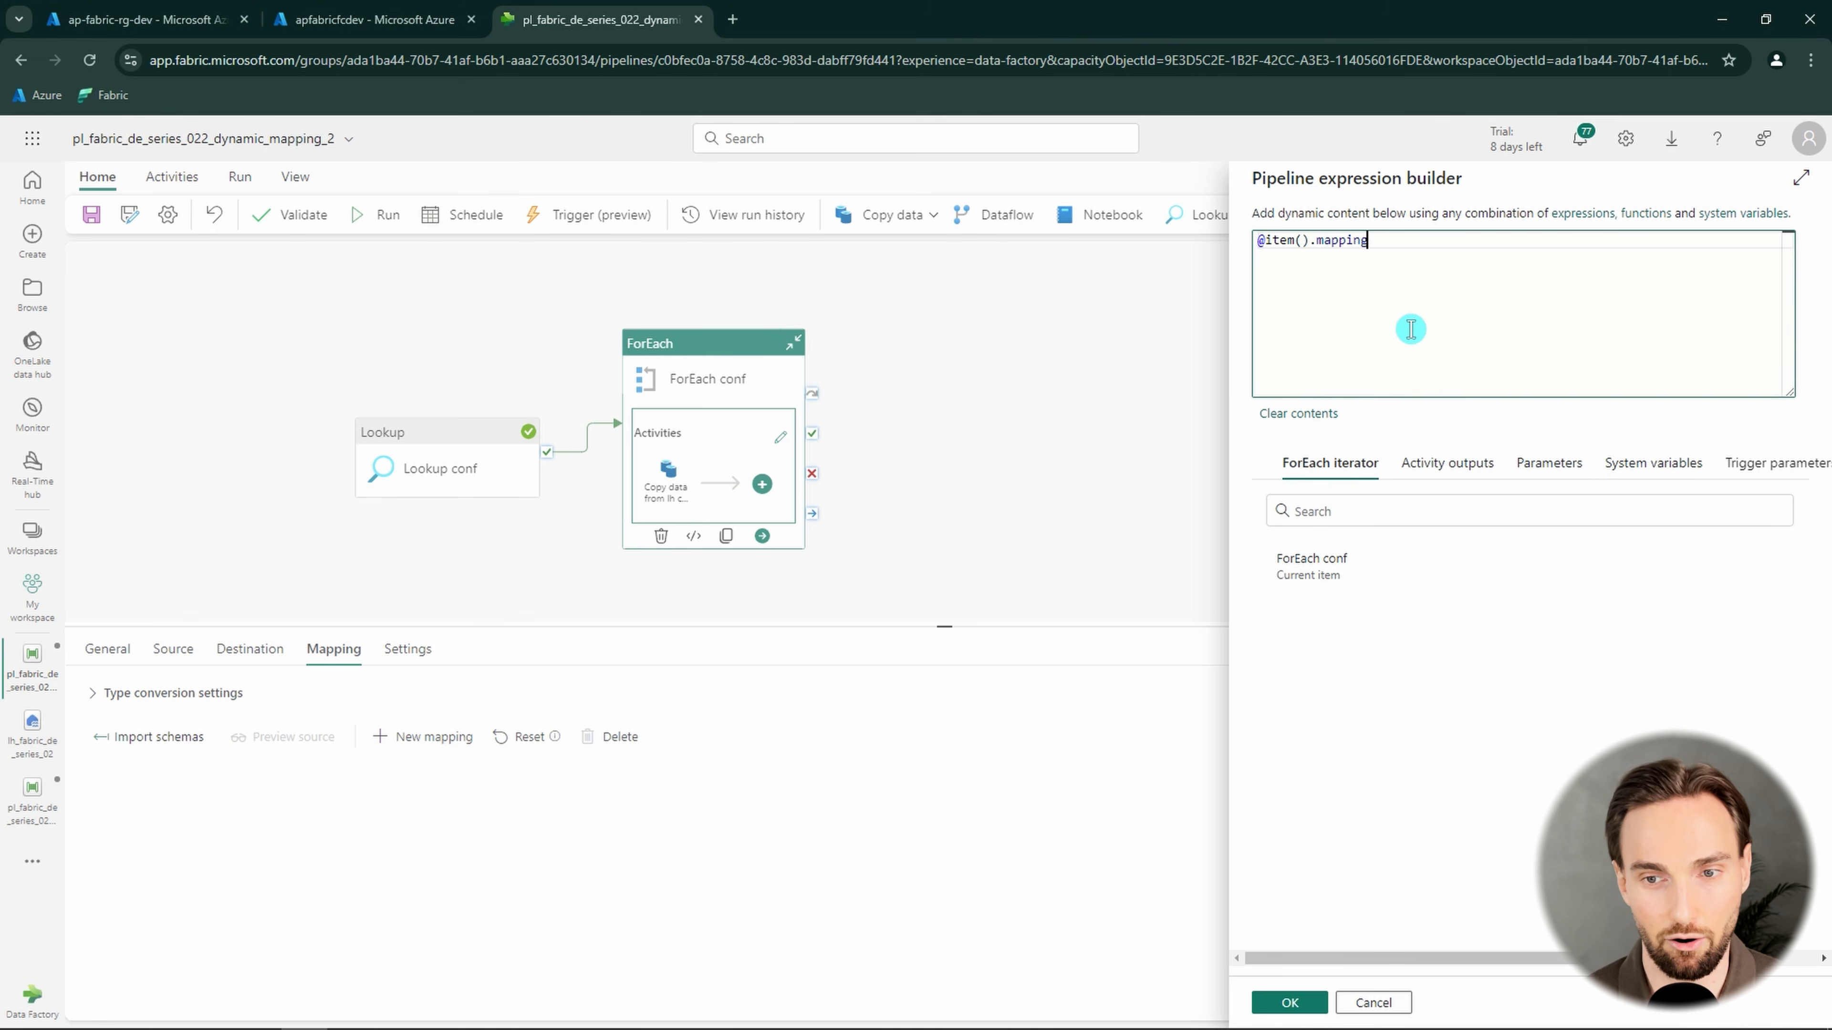
pyautogui.doubleClick(1346, 241)
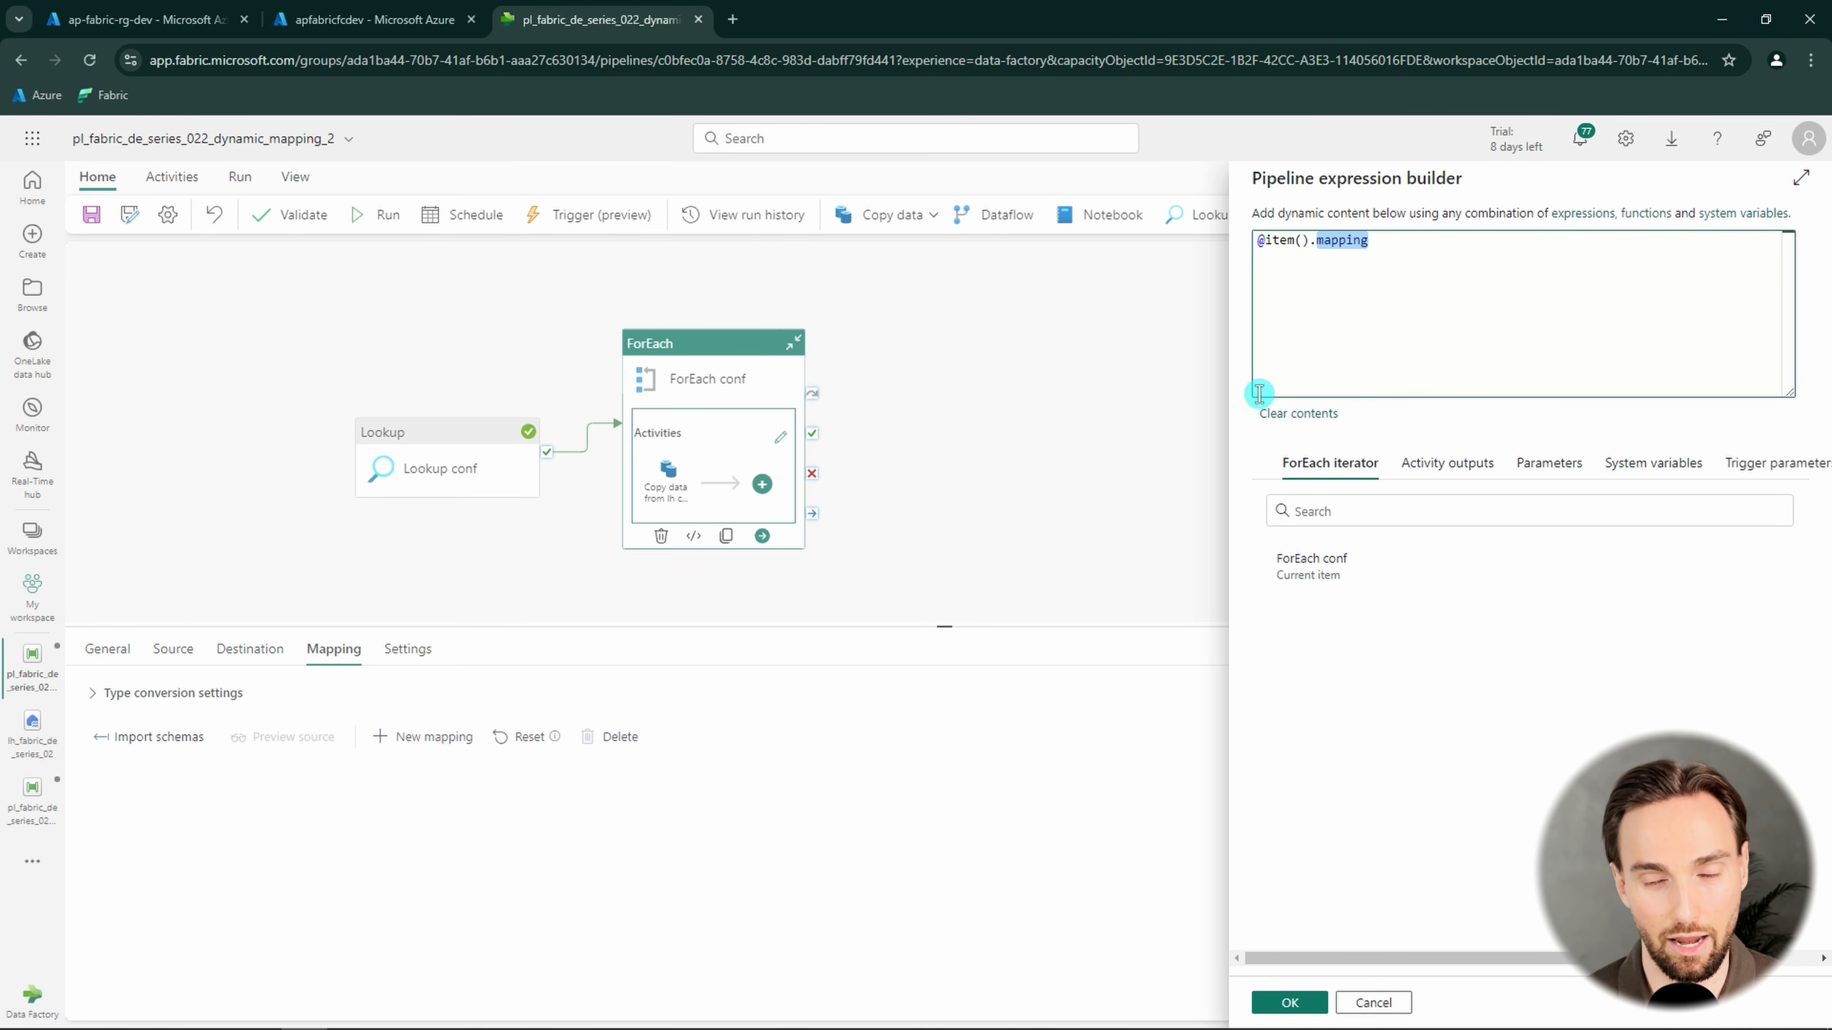
pyautogui.moveTo(1379, 243); pyautogui.dragTo(1265, 242)
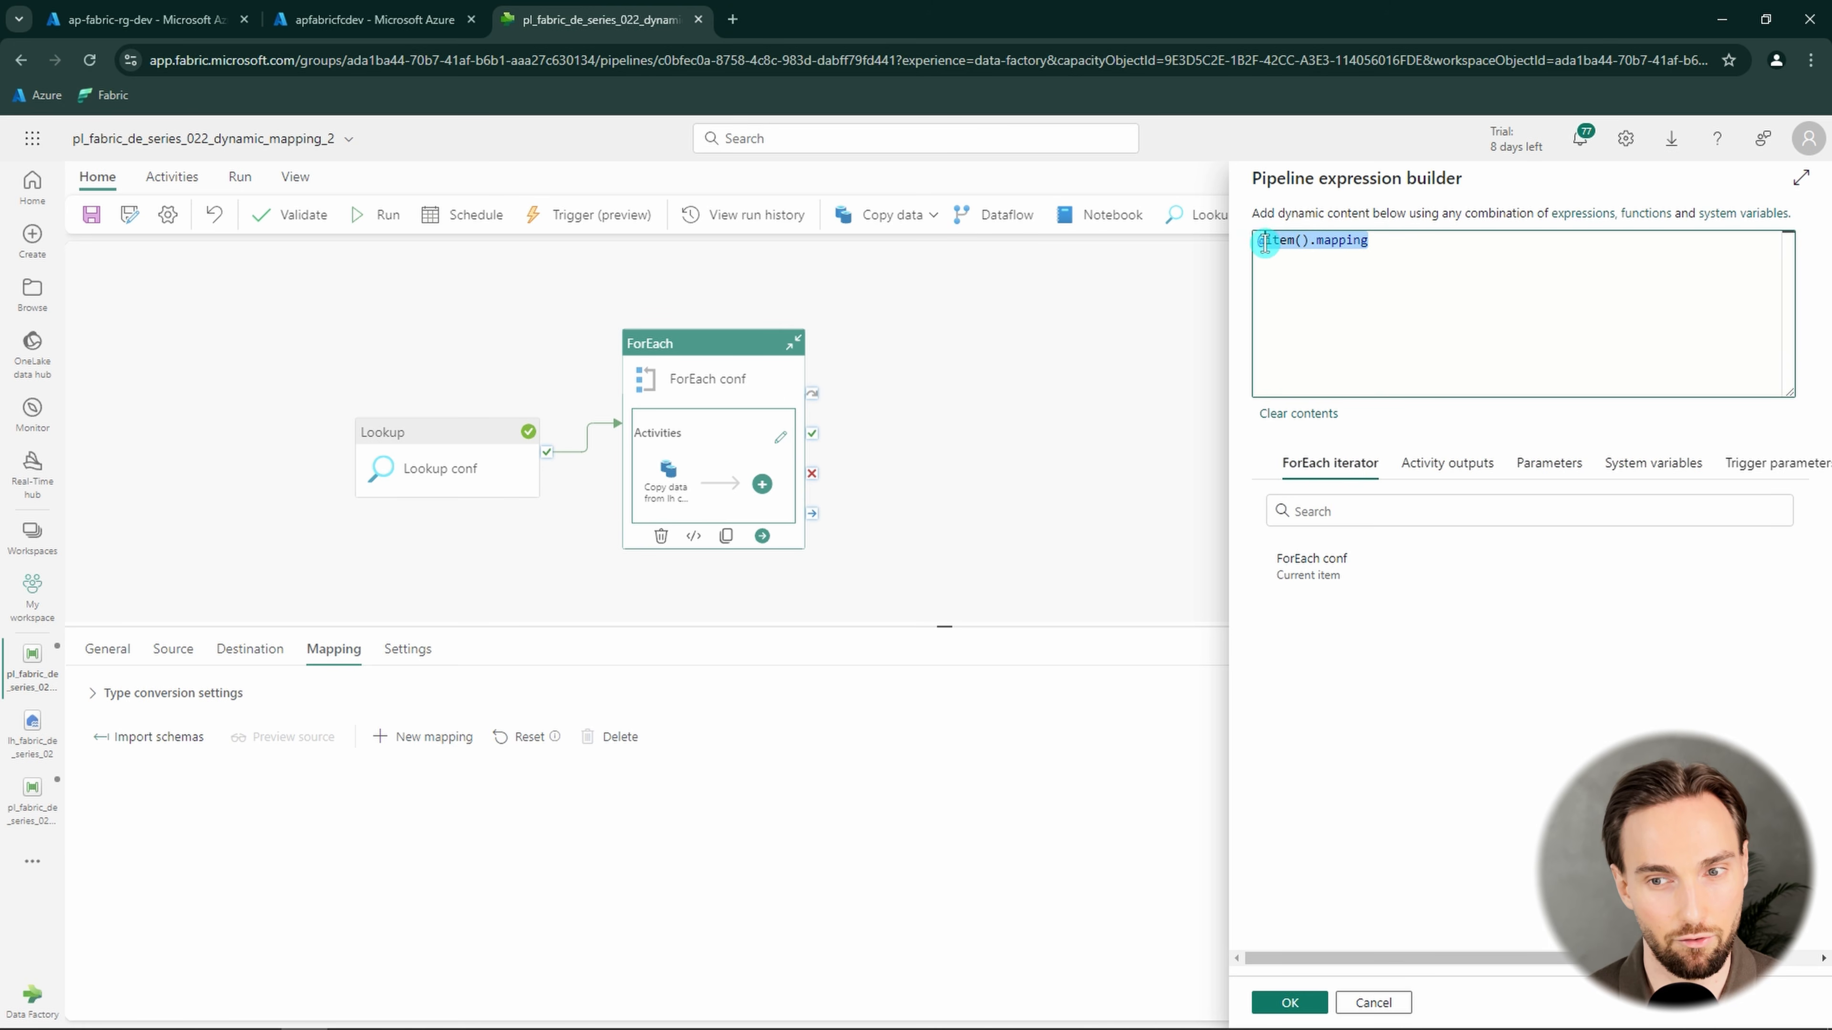
pyautogui.click(1290, 1002)
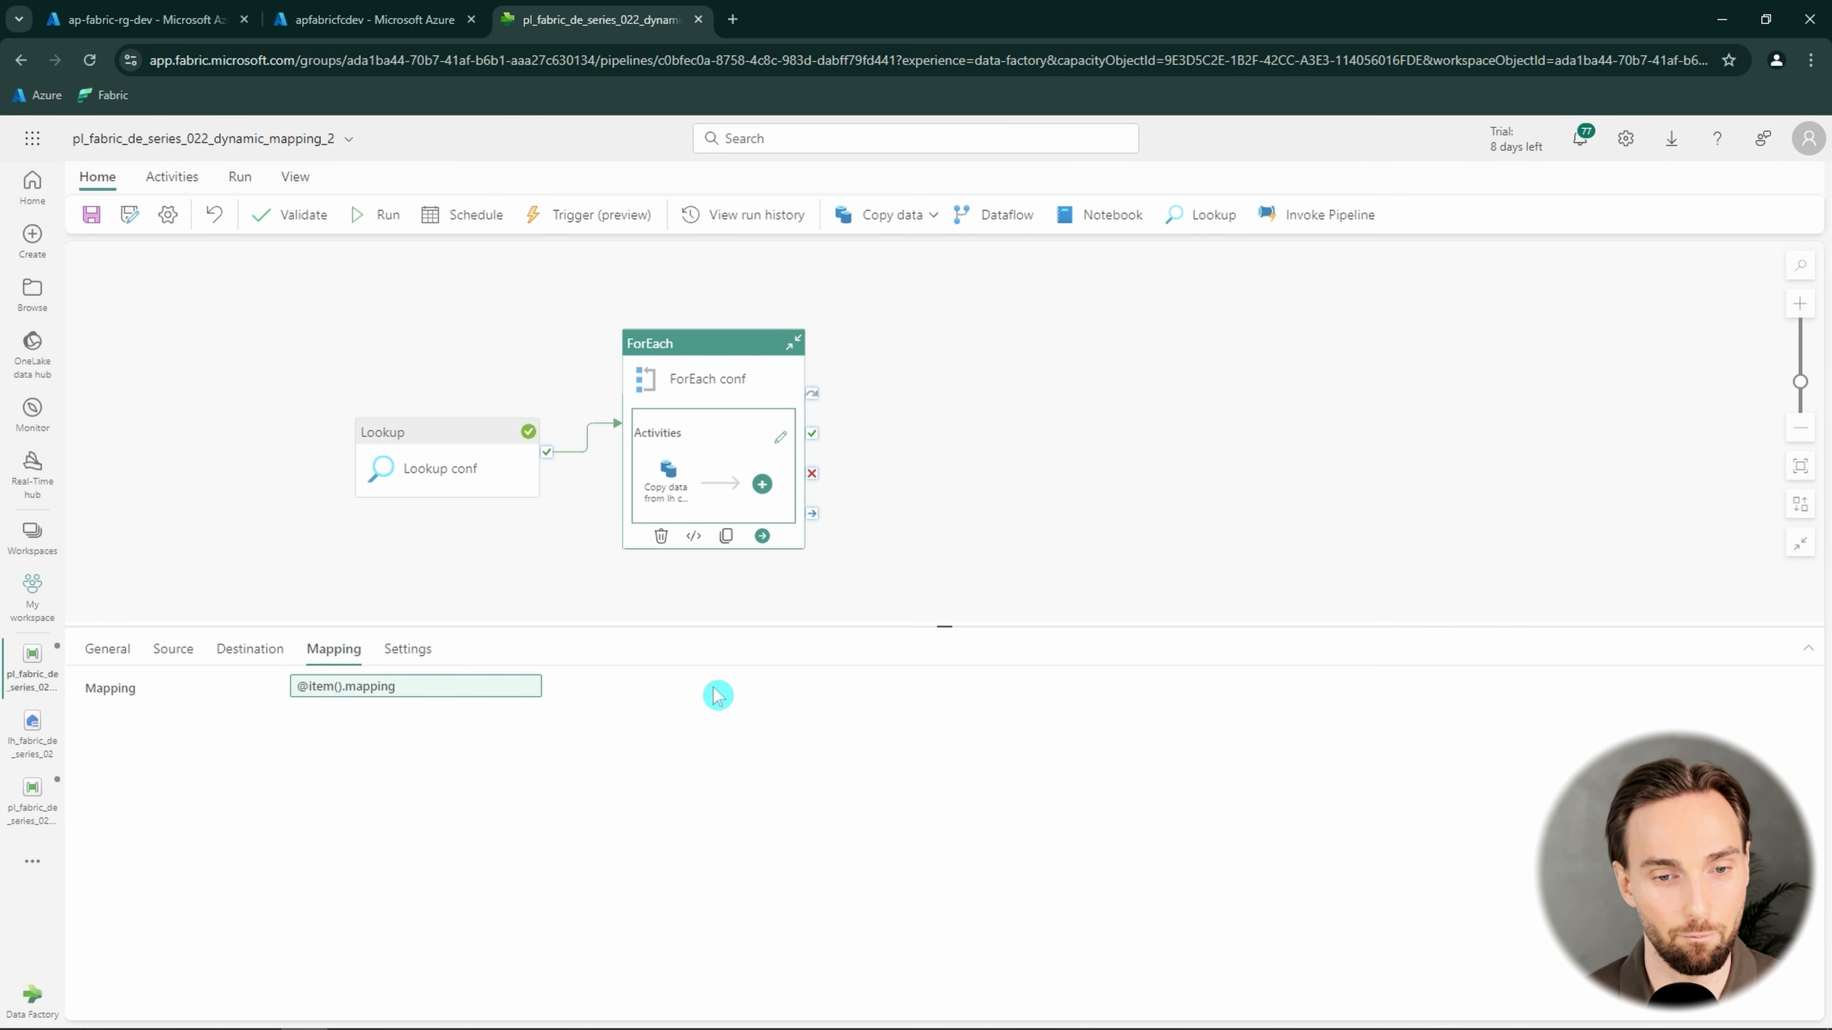
# Validate the pipeline and close the validation output
pyautogui.click(312, 229)
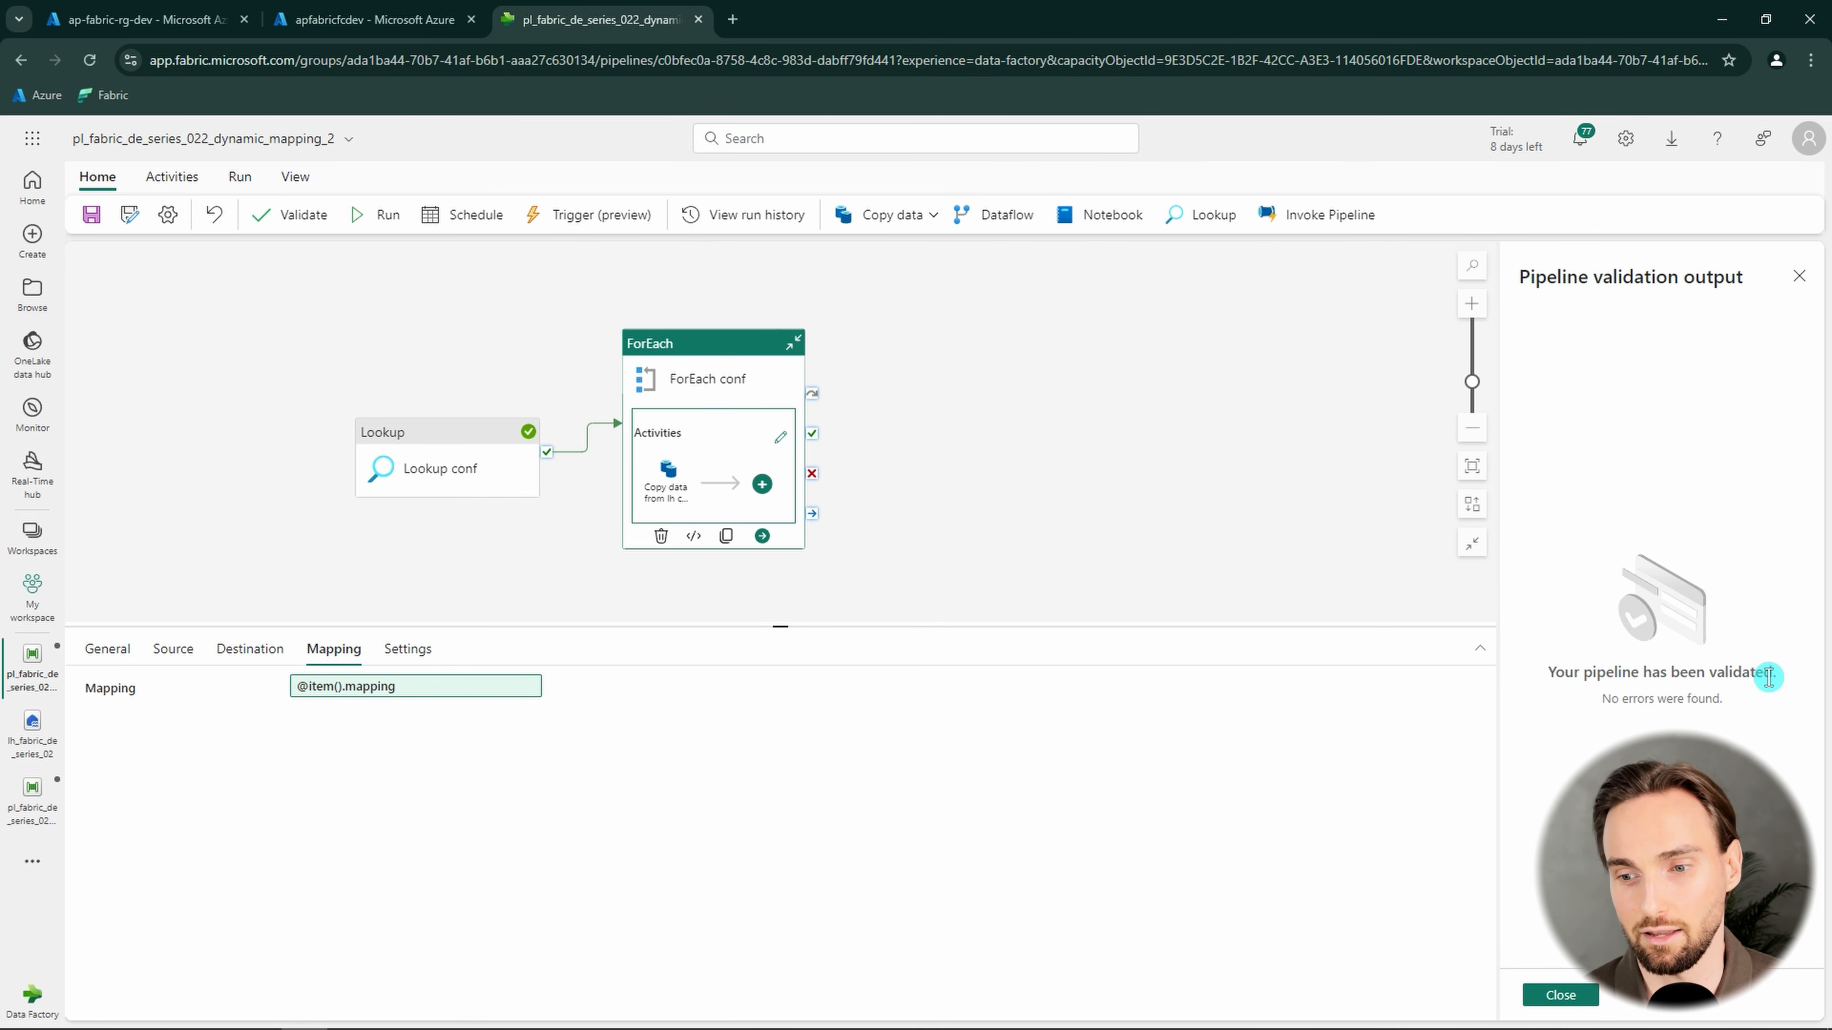
pyautogui.moveTo(1770, 671); pyautogui.dragTo(1544, 671)
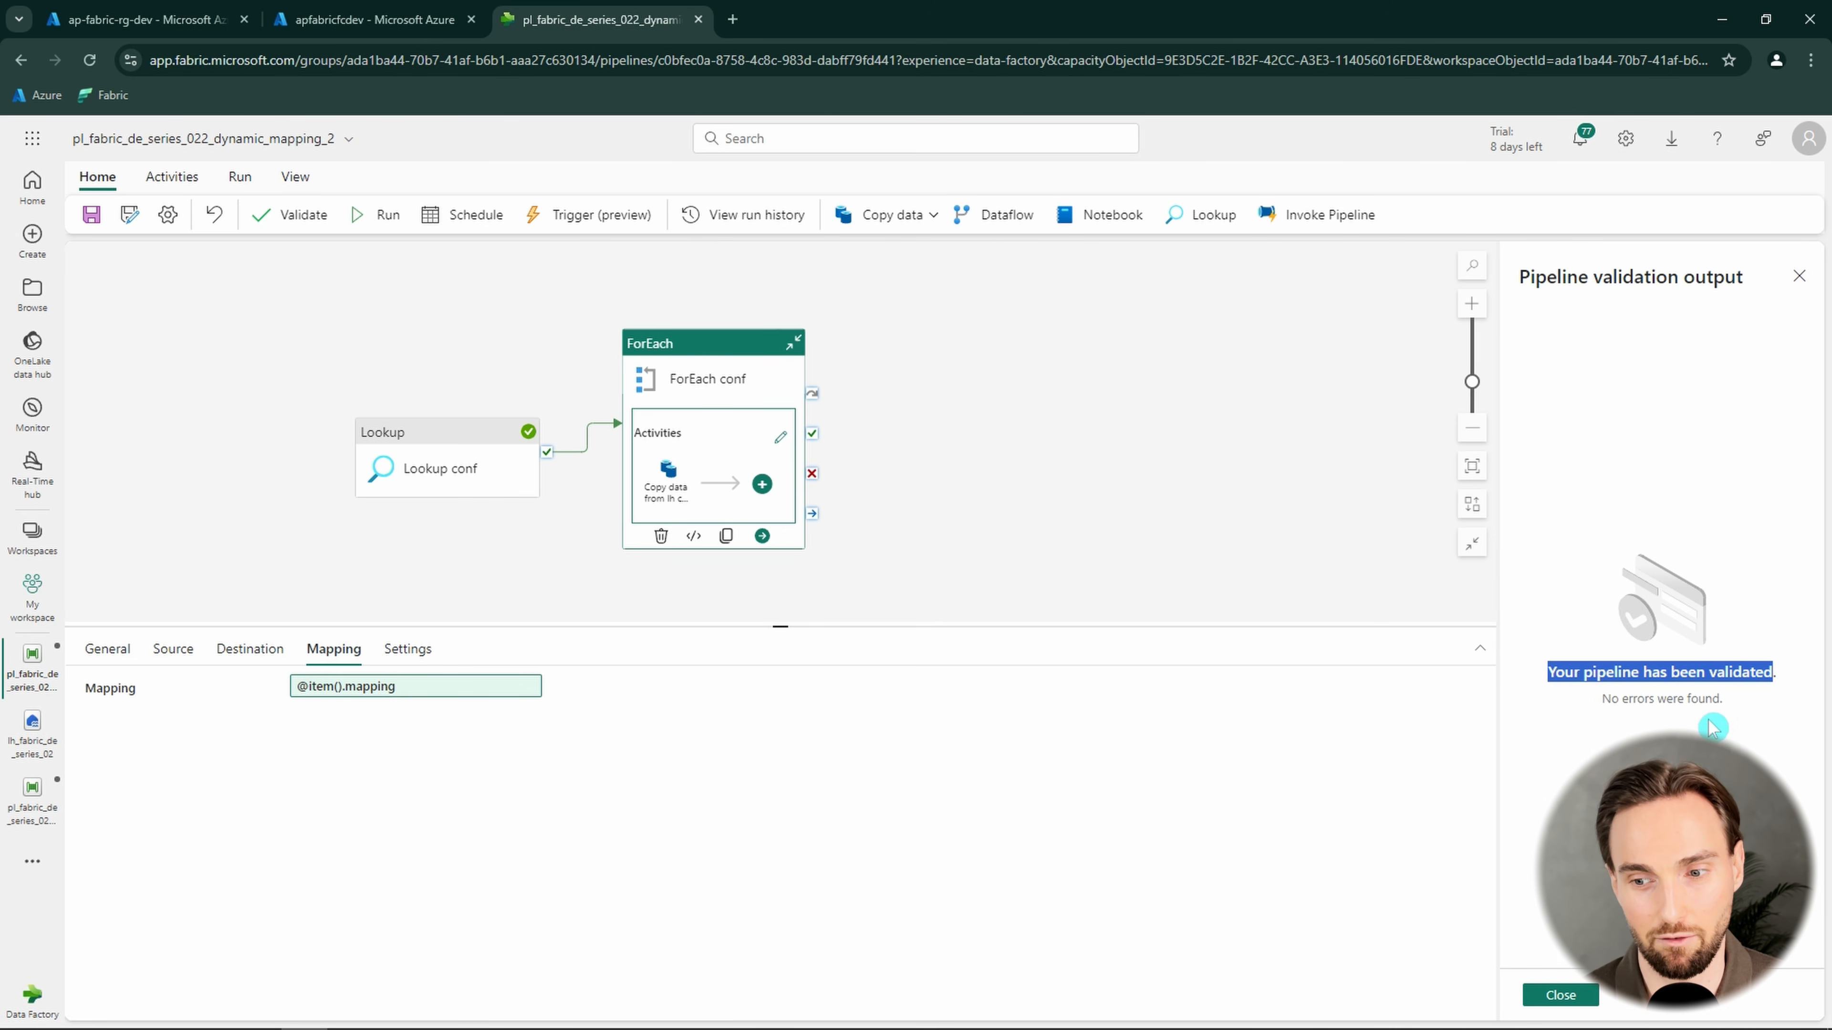
pyautogui.click(1586, 997)
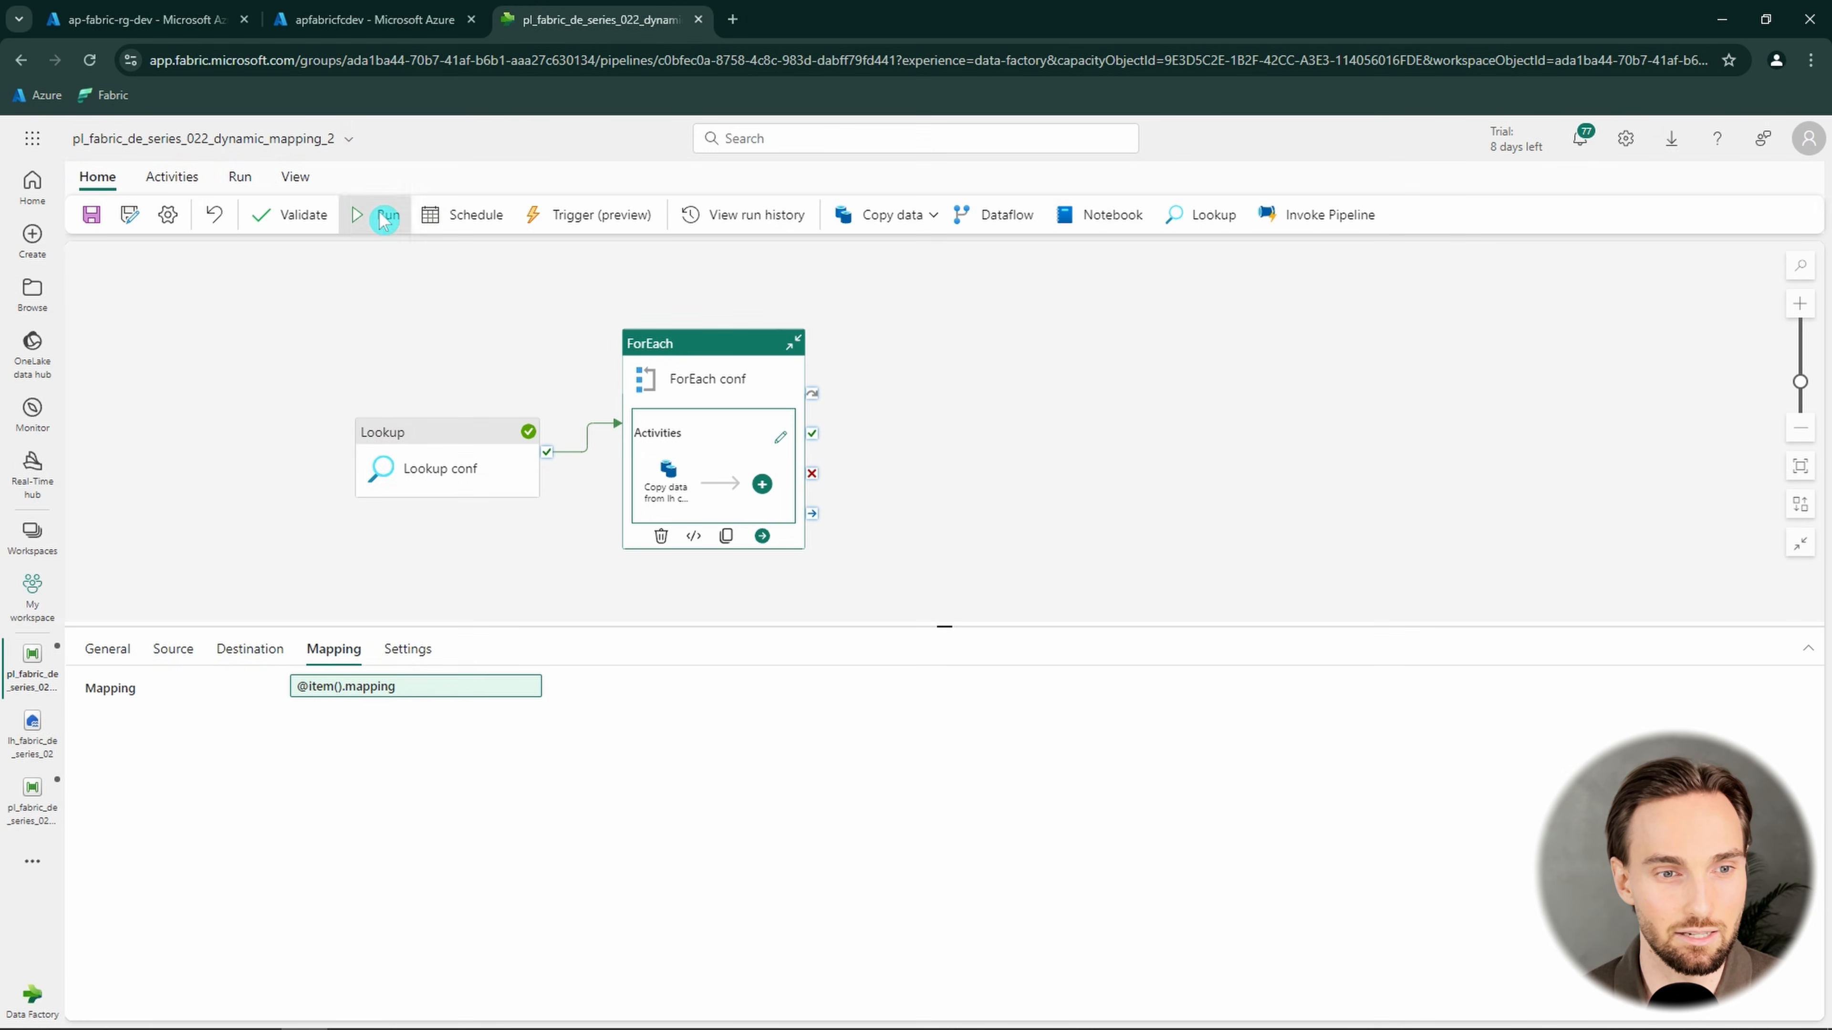
# Save and run the pipeline, and refresh the status of its activity runs
pyautogui.click(382, 214)
pyautogui.click(889, 649)
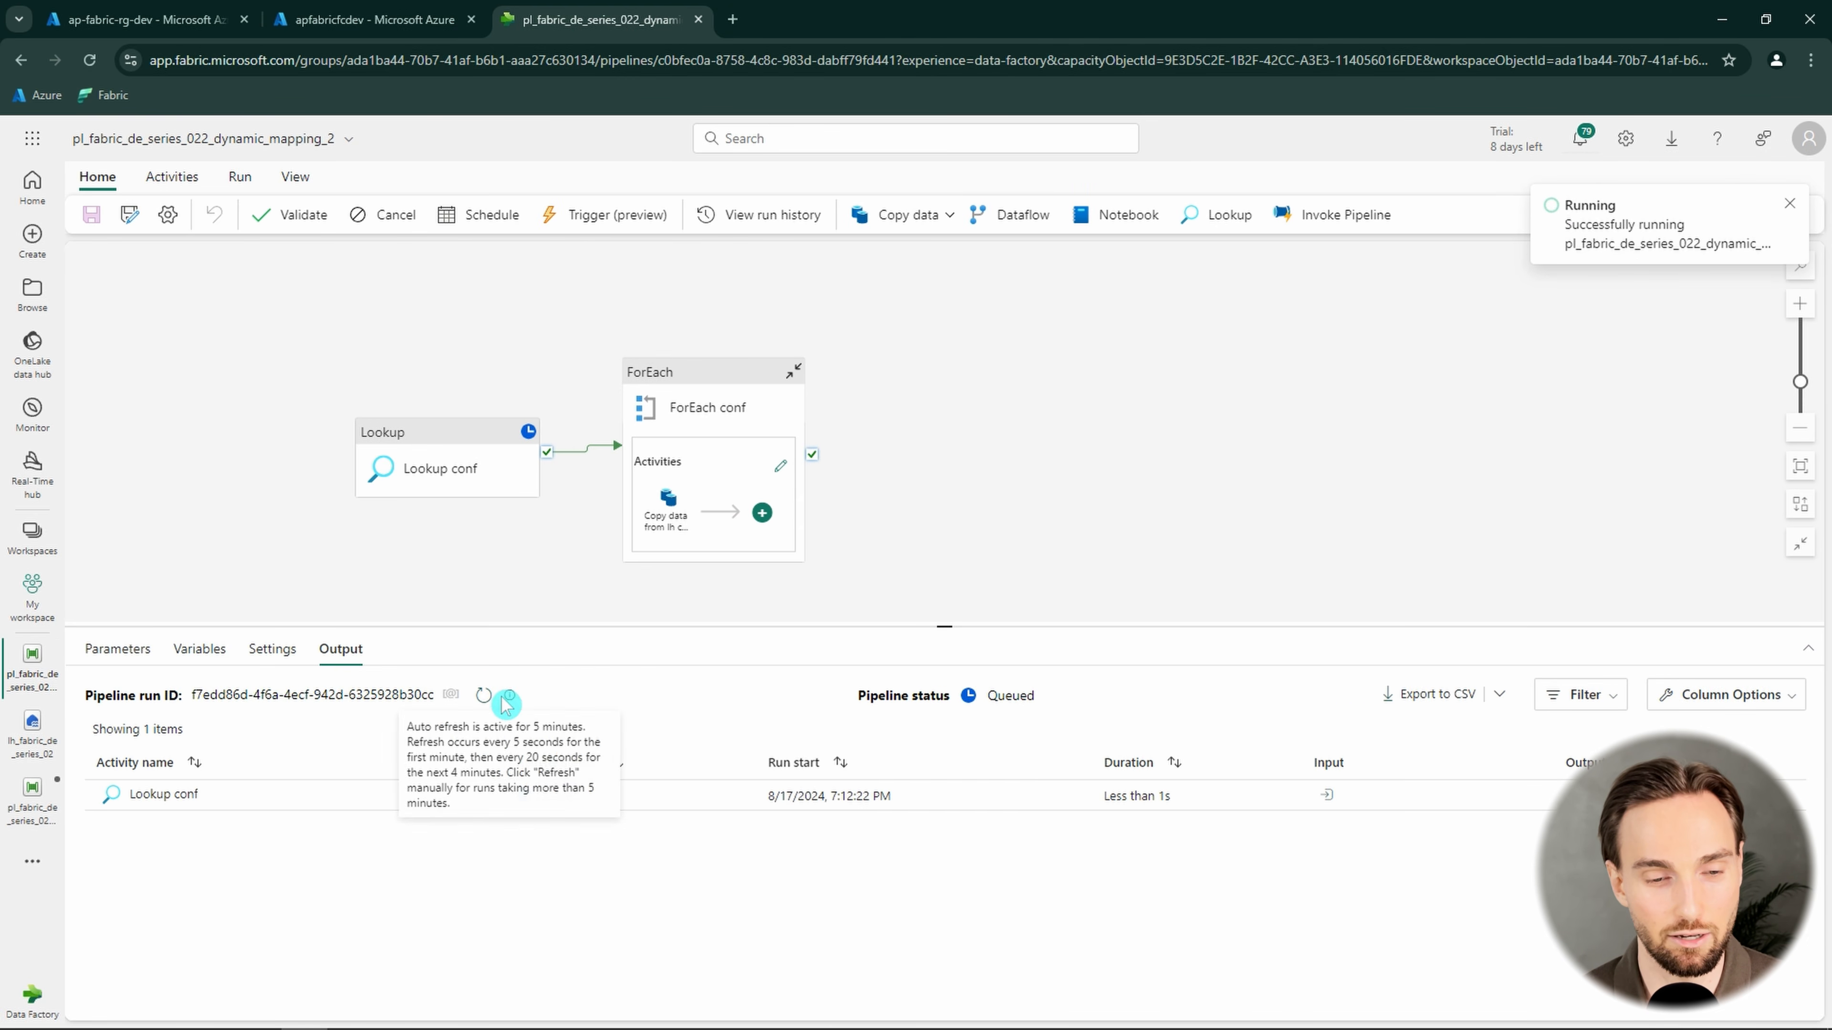
pyautogui.click(485, 697)
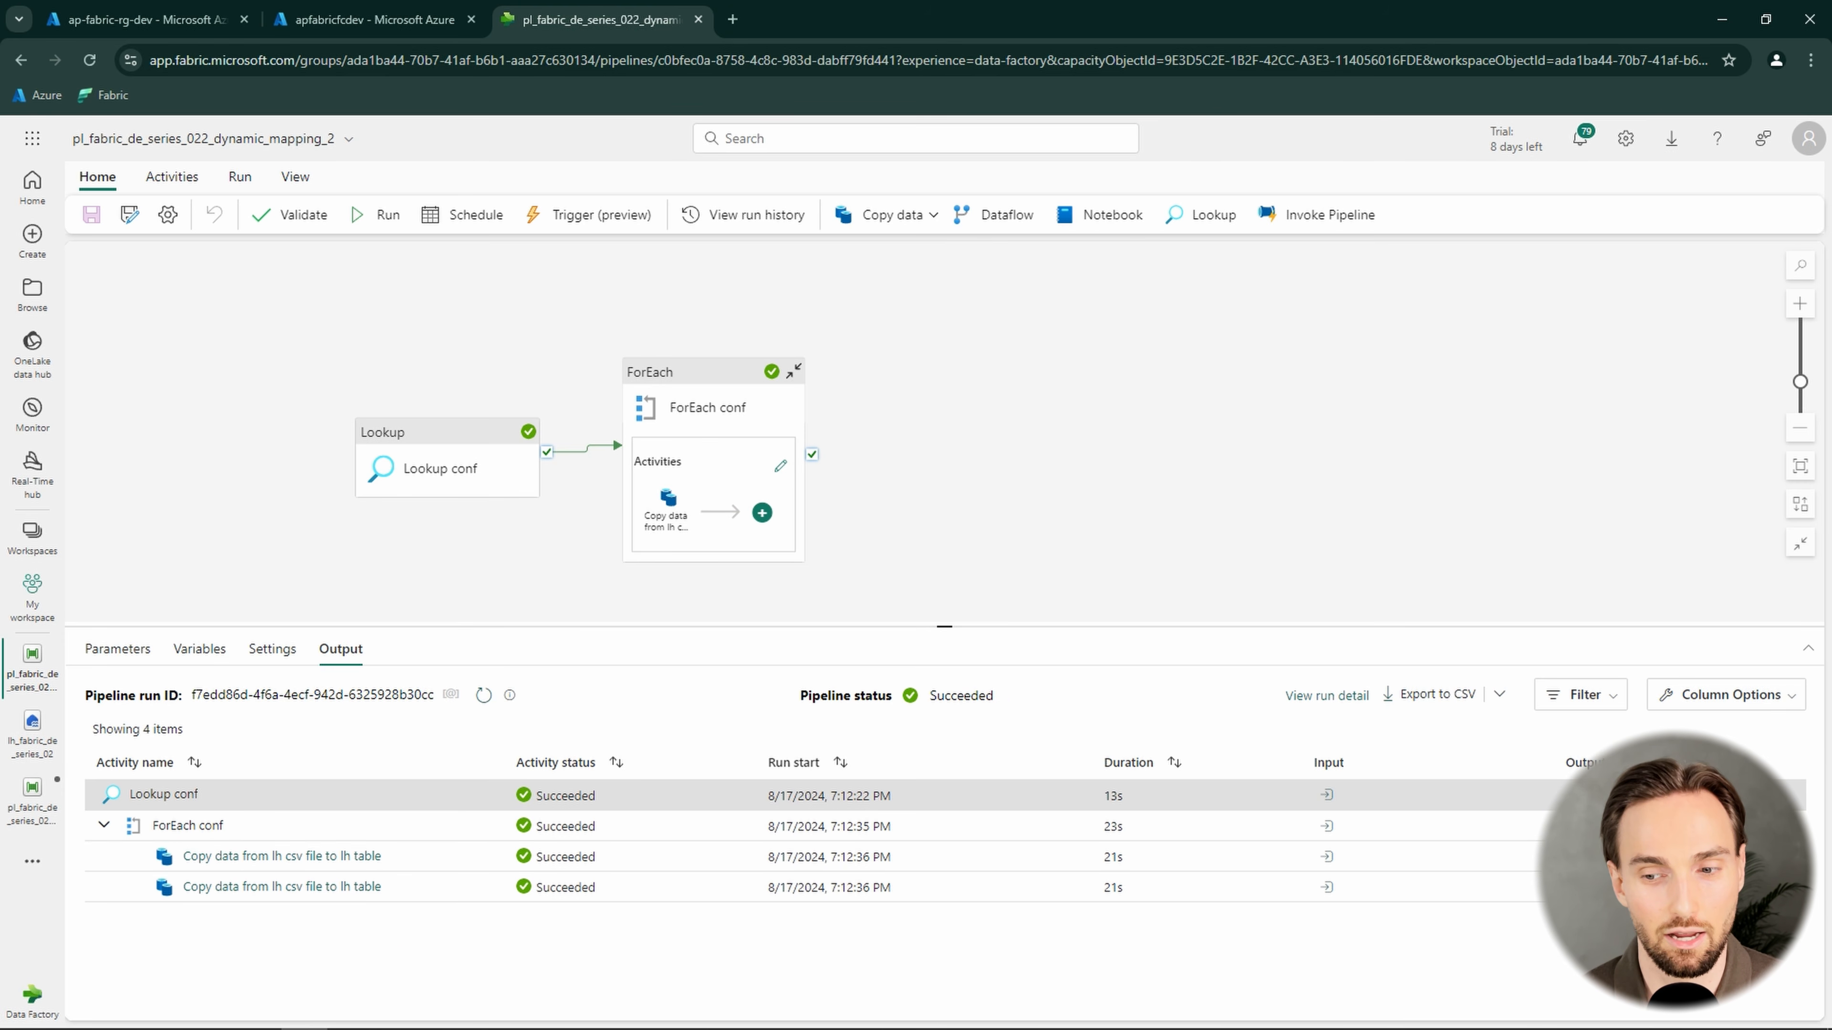
# Examine the output of the Lookup conf activity run at full size, including the movies entry's attributes, and close it
pyautogui.click(1580, 795)
pyautogui.click(1722, 534)
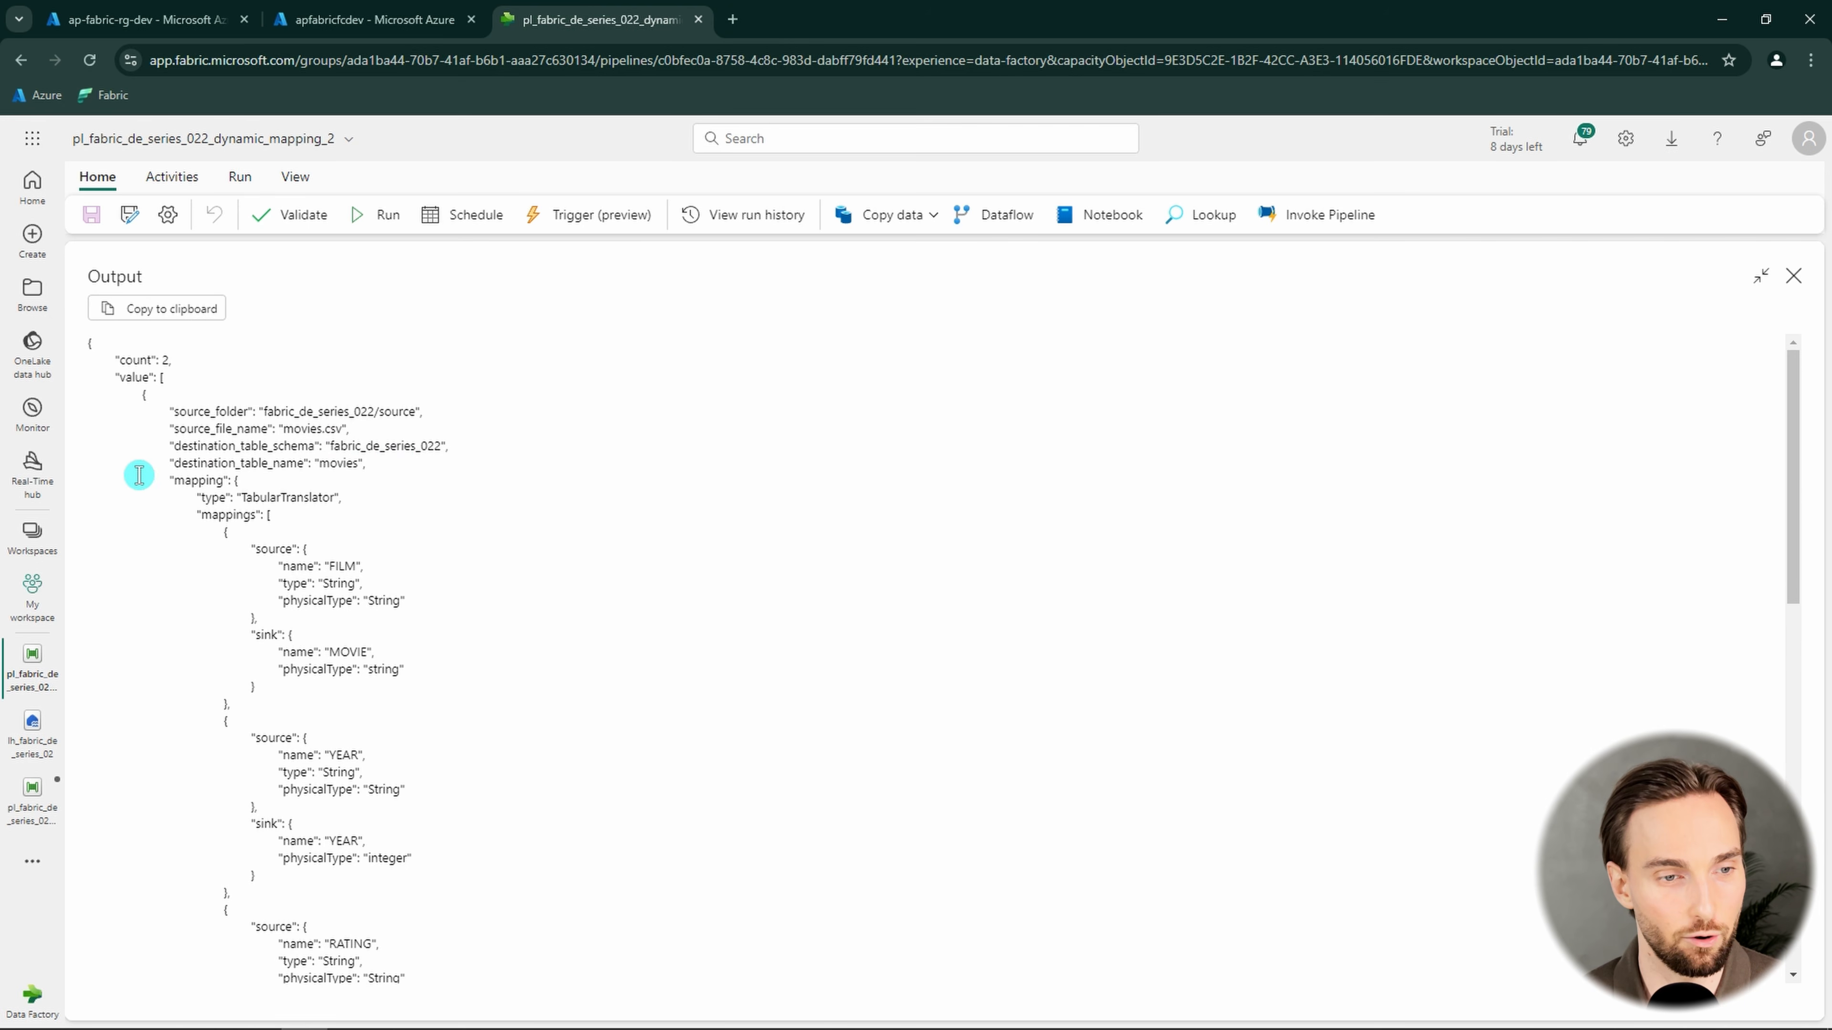
pyautogui.moveTo(181, 411); pyautogui.dragTo(400, 596)
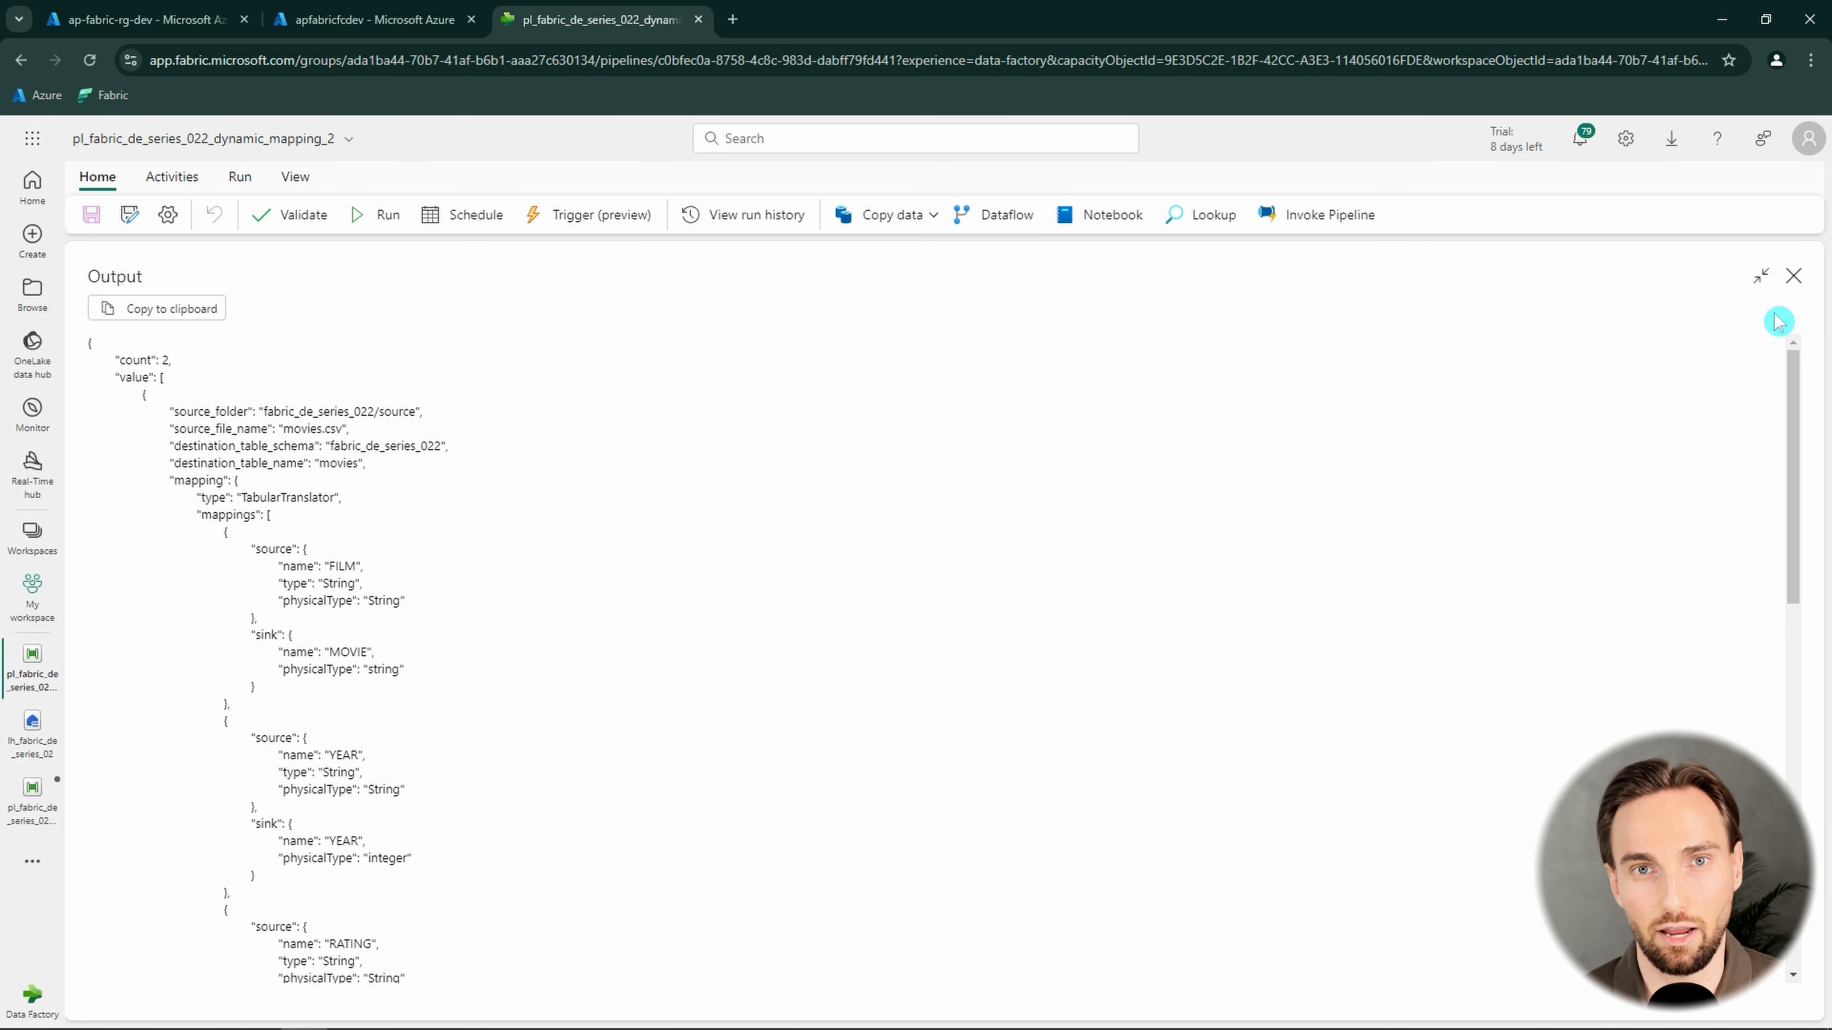
pyautogui.click(1796, 284)
# Refresh the lakehouse tables, preview the movies table in the fabric_de_series_022 schema and check the YEAR column's data type
pyautogui.click(32, 725)
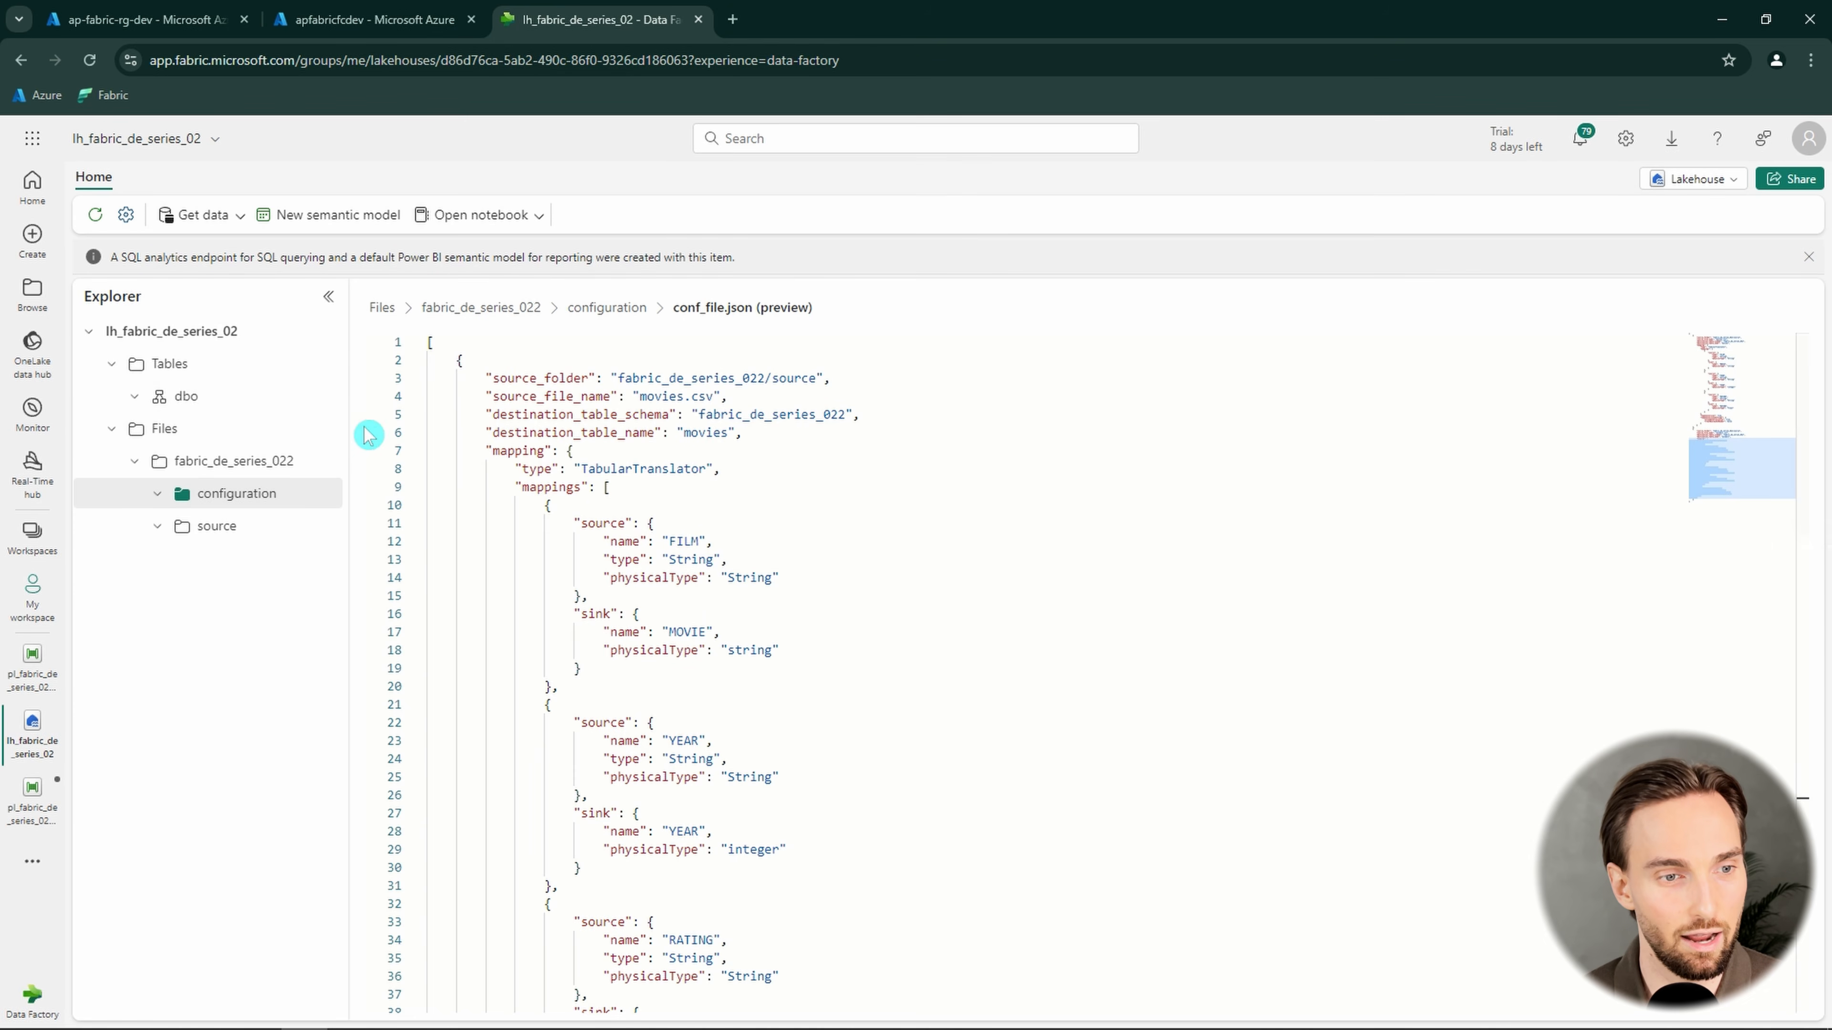
pyautogui.click(327, 365)
pyautogui.click(369, 504)
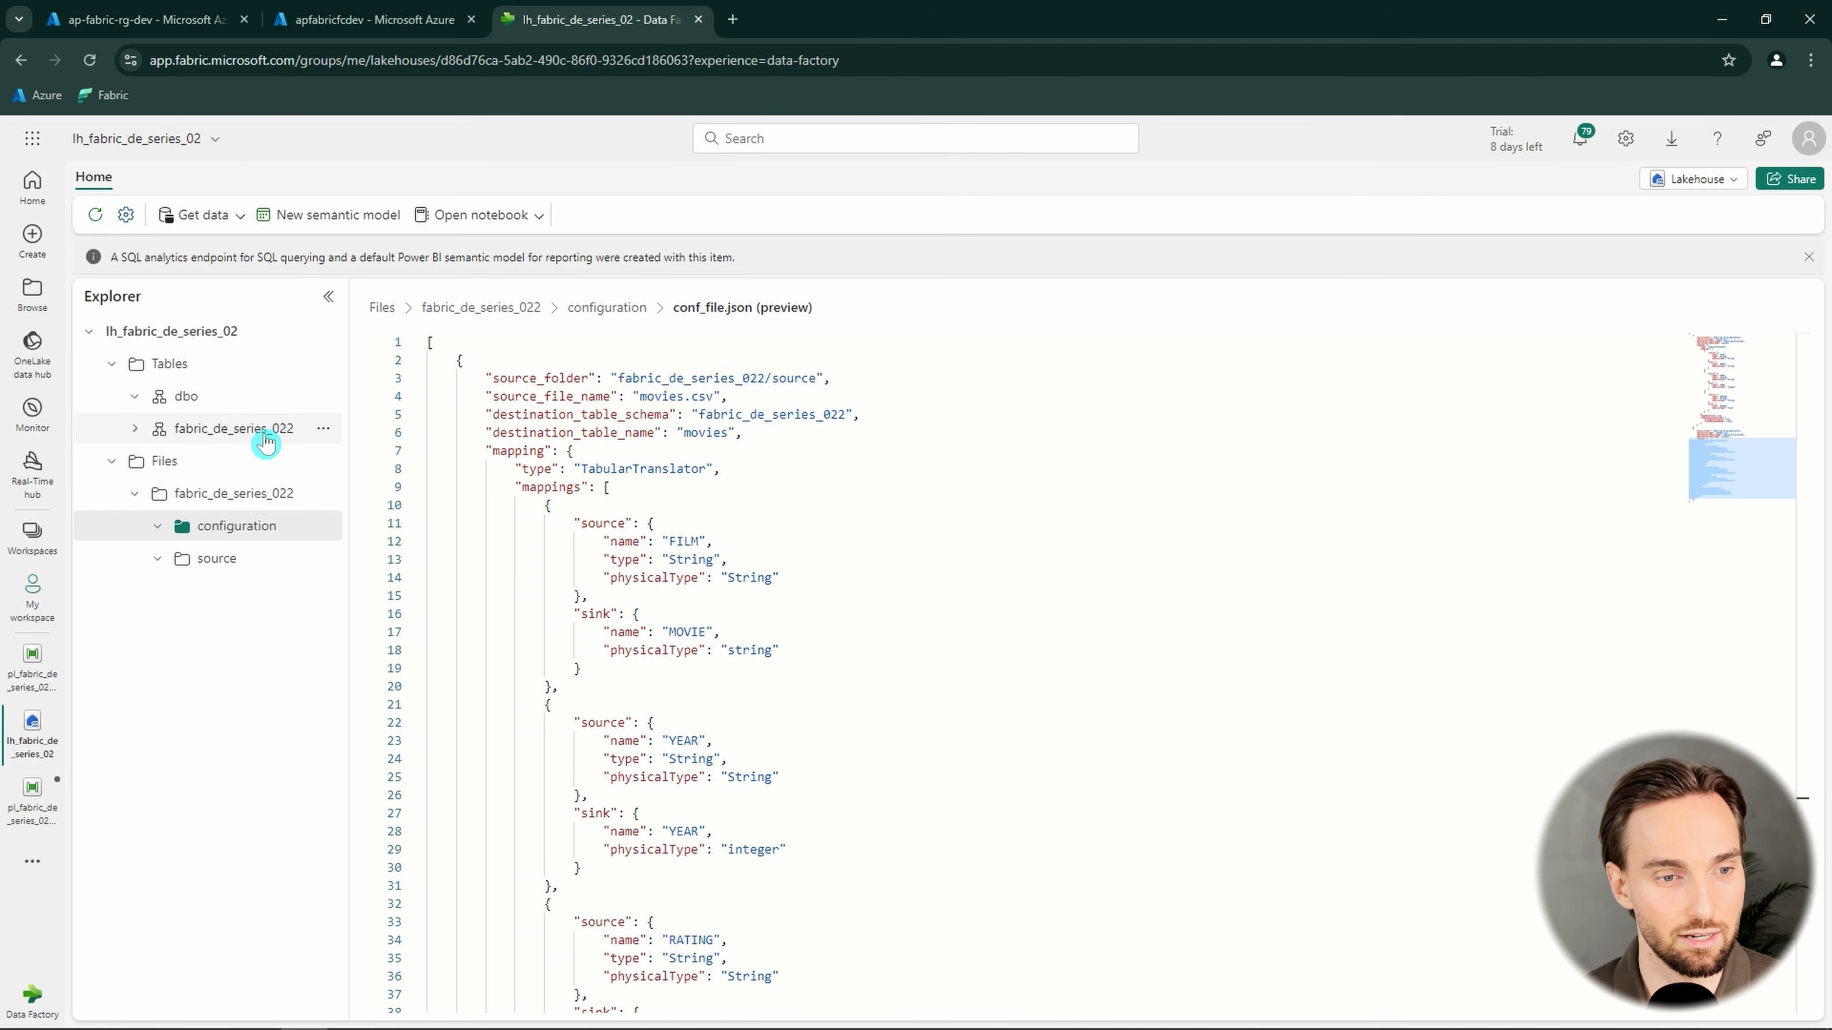
pyautogui.click(136, 428)
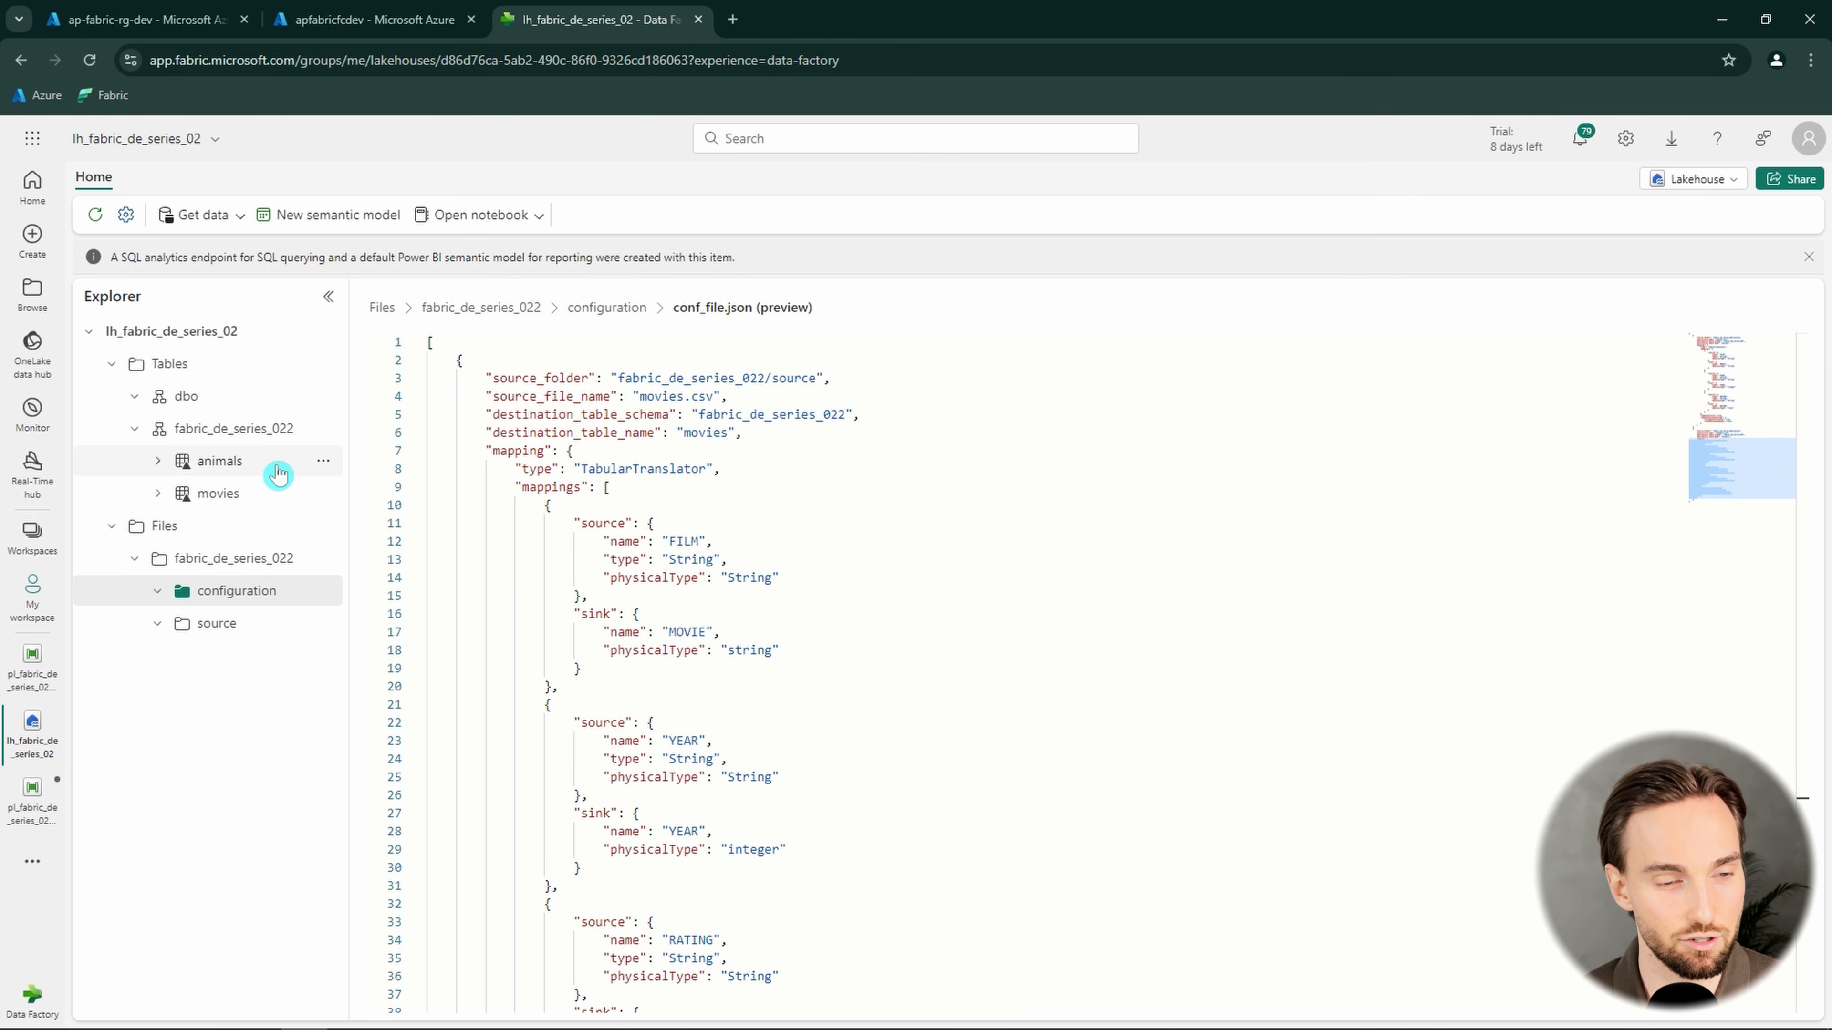
pyautogui.click(225, 497)
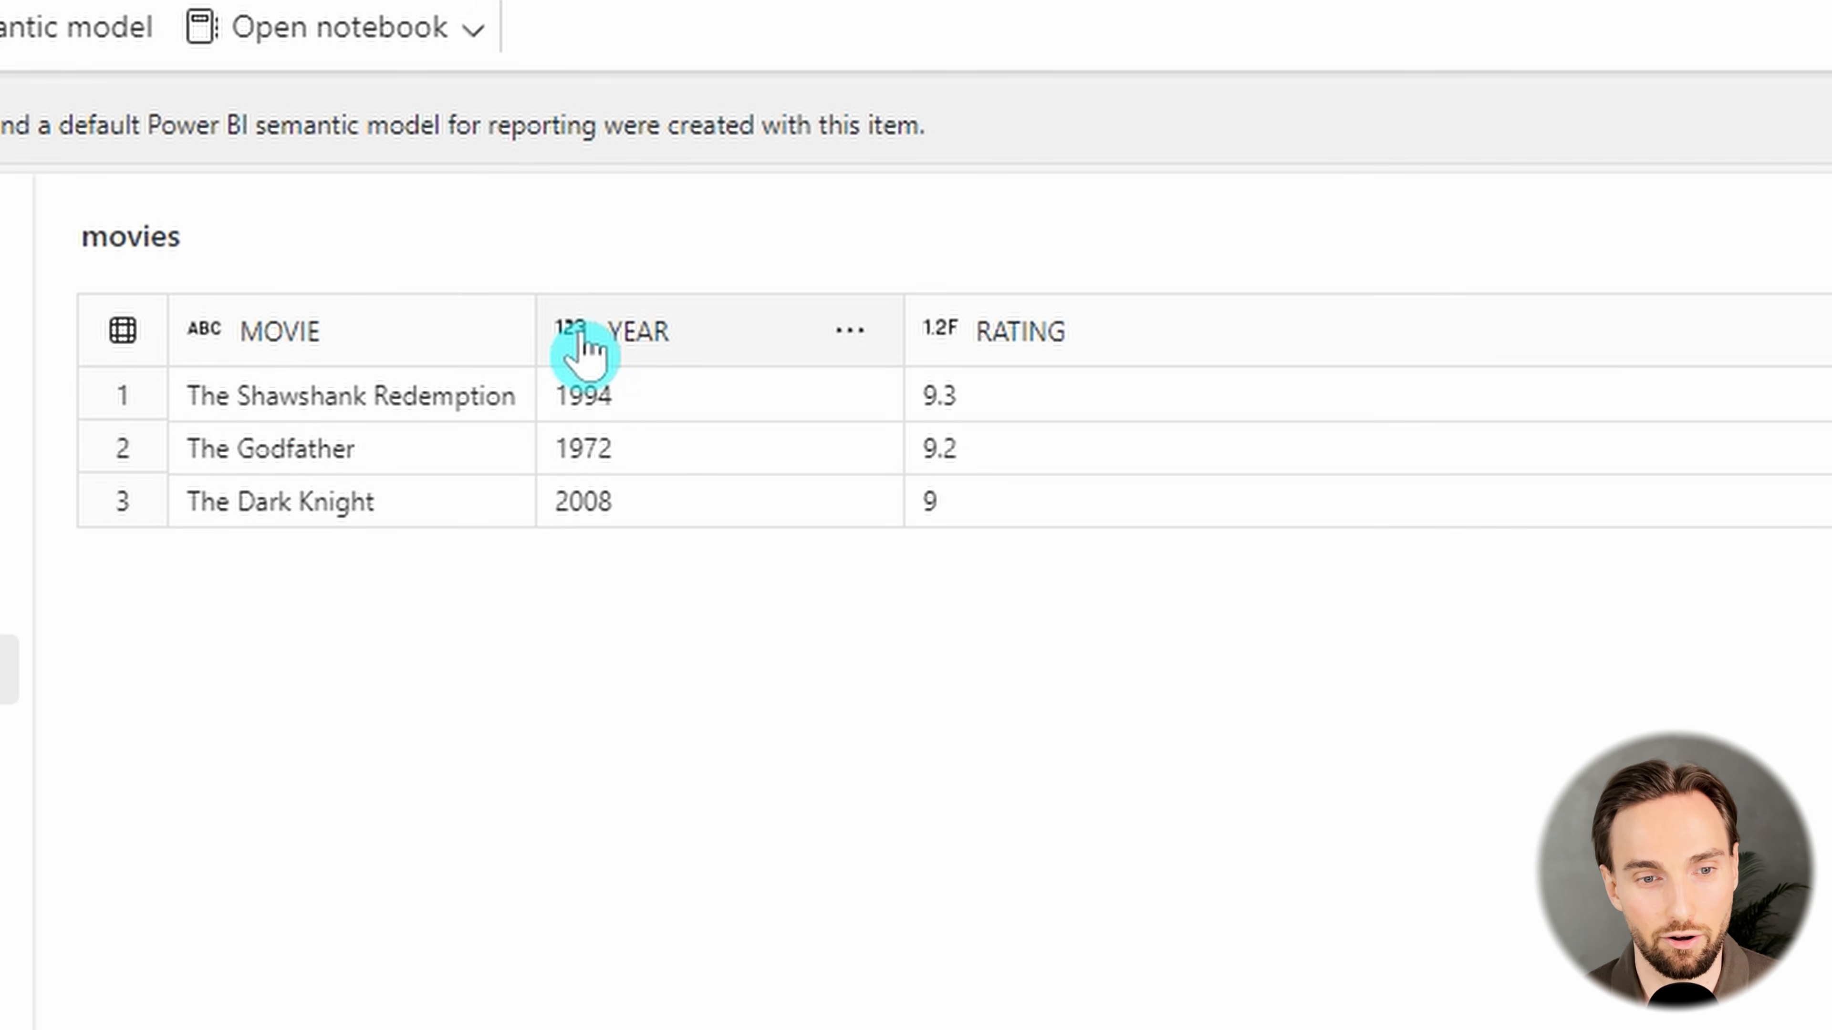
pyautogui.moveTo(575, 333)
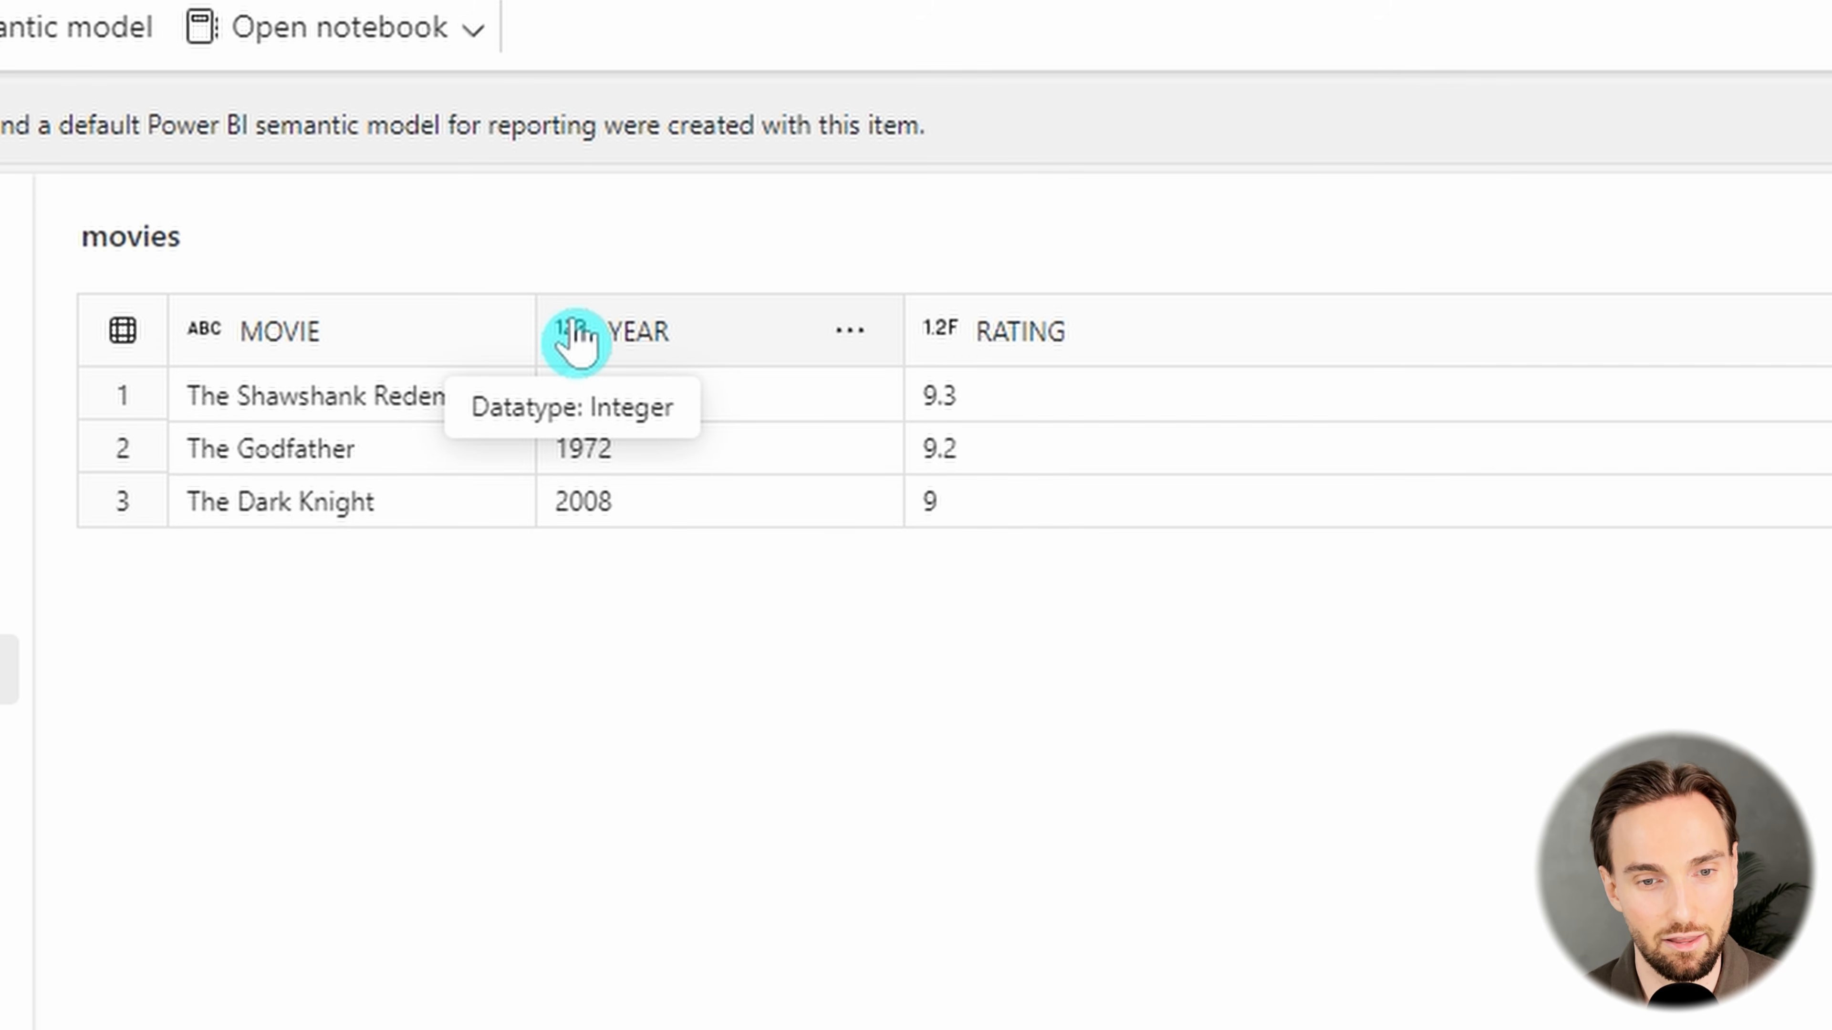